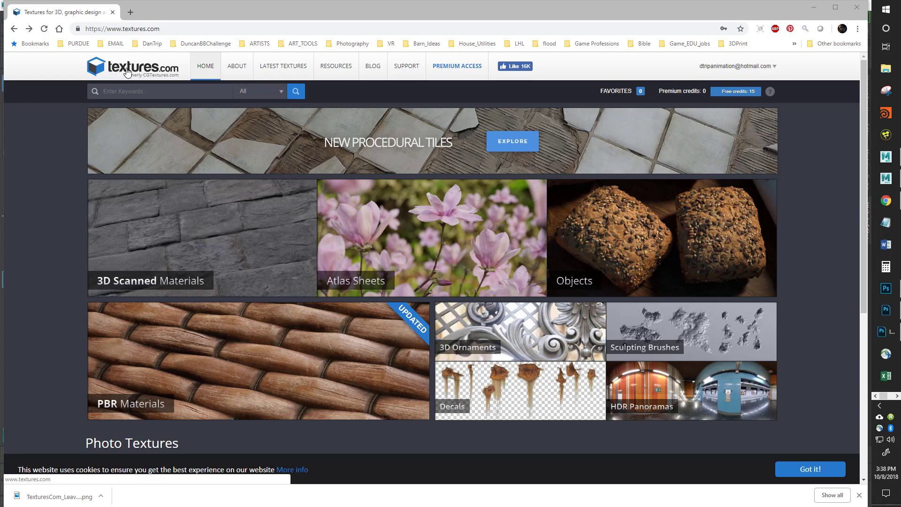
# Step: Search the textures.com library for the keyword "leaf"
pyautogui.click(168, 94)
pyautogui.write('le')
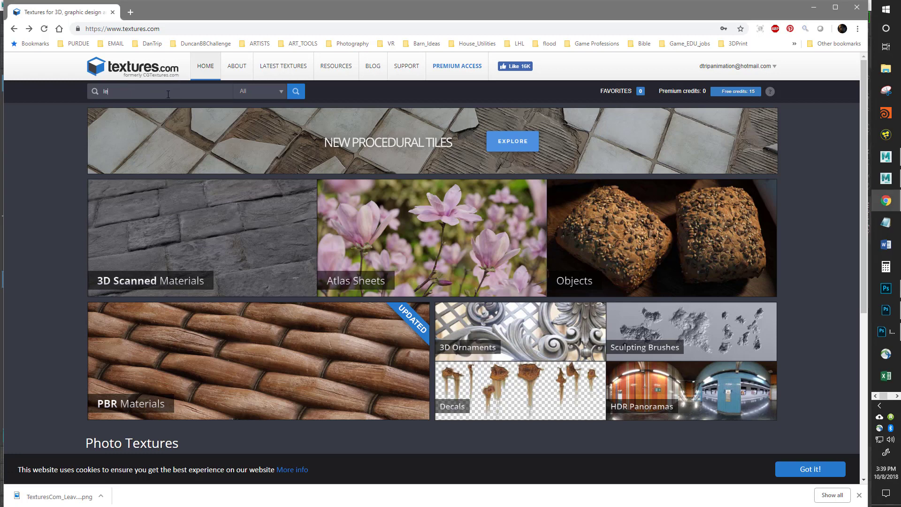
pyautogui.write('af')
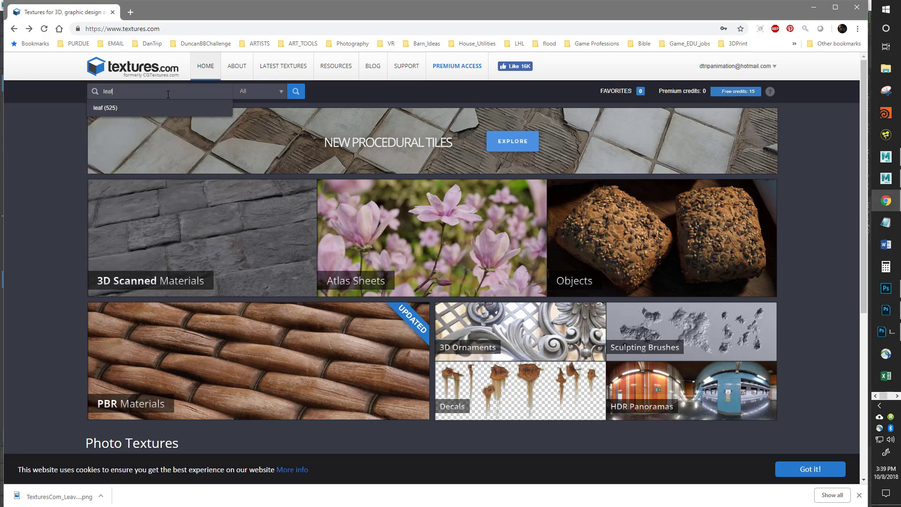
pyautogui.press('Return')
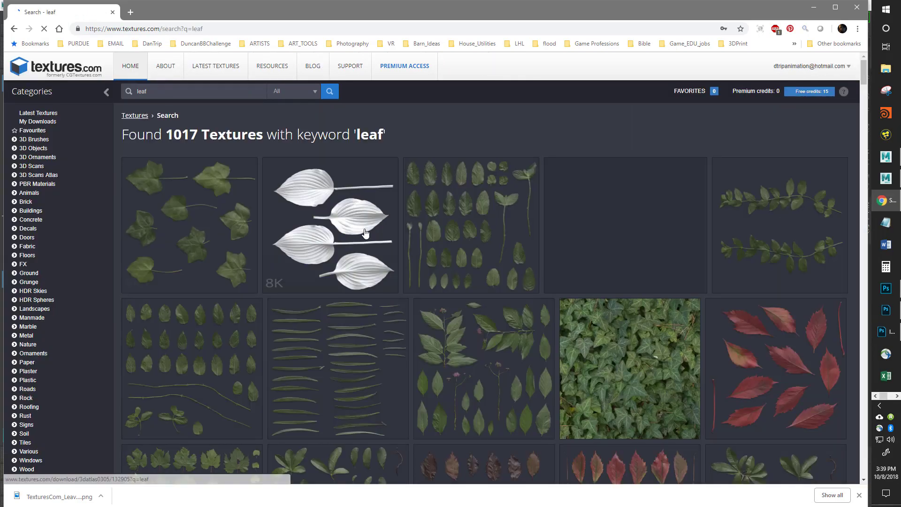
# Step: Browse the leaf search results and open the page of the single heart-shaped green leaf on a transparent background
pyautogui.scroll(-4, 204, 345)
pyautogui.scroll(-15, 204, 345)
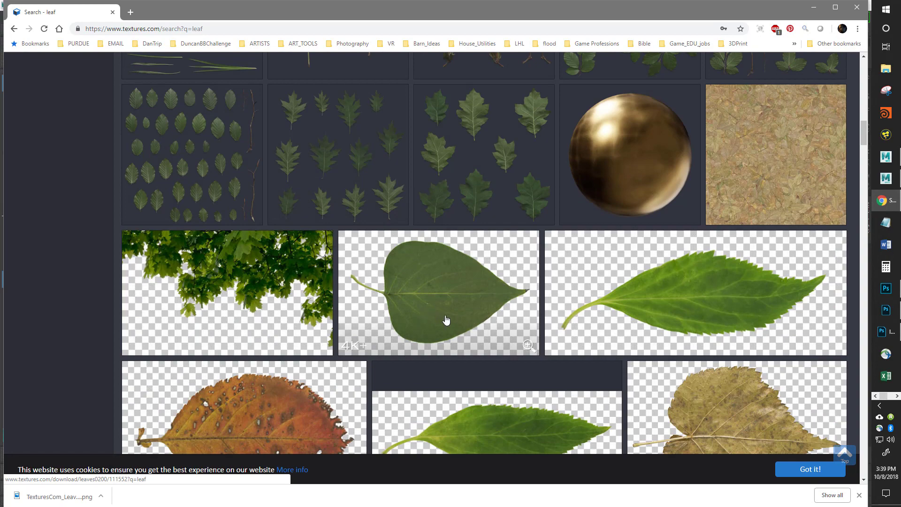
pyautogui.scroll(6, 447, 318)
pyautogui.scroll(1, 449, 319)
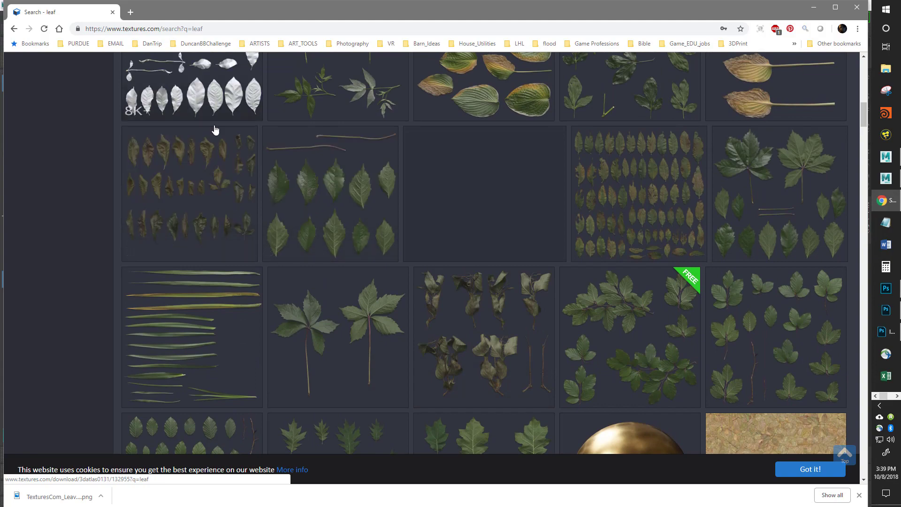
pyautogui.scroll(-9, 423, 237)
pyautogui.scroll(2, 446, 237)
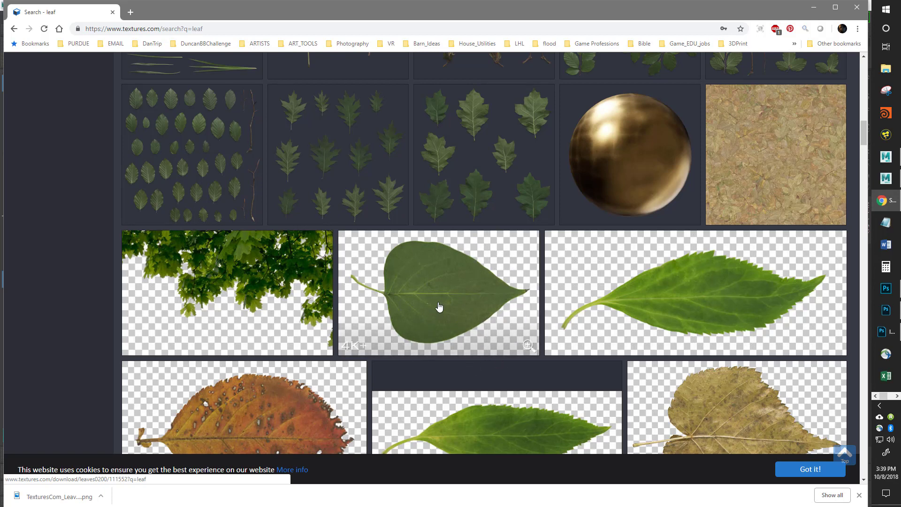
pyautogui.click(440, 284)
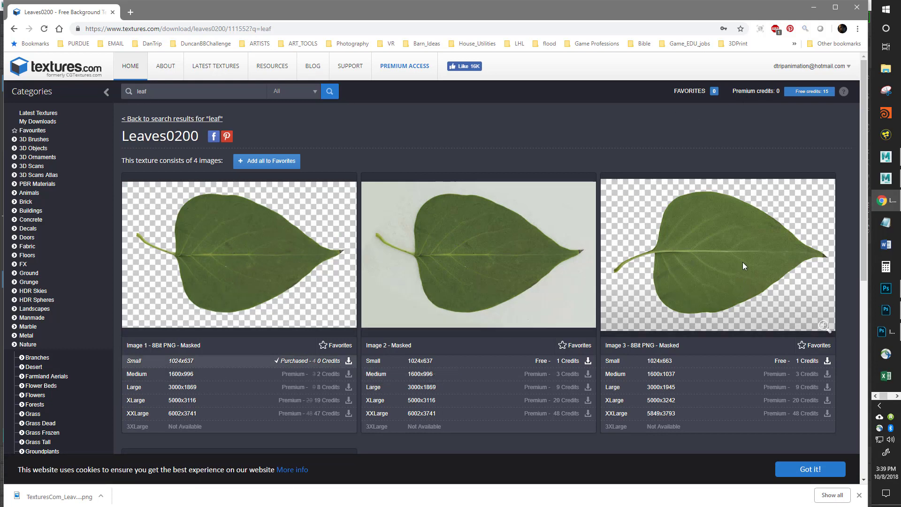
# Step: Switch to Photoshop and close both open leaf documents
pyautogui.click(885, 288)
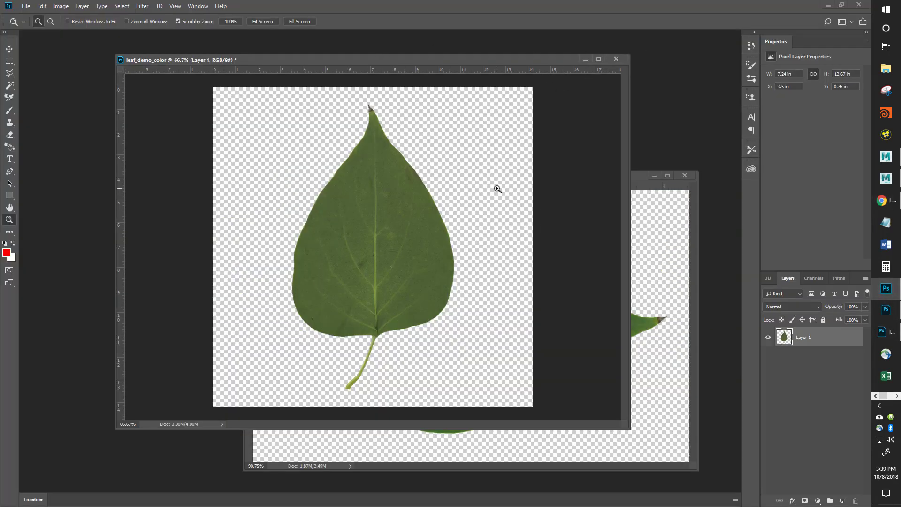
pyautogui.click(616, 60)
pyautogui.click(432, 195)
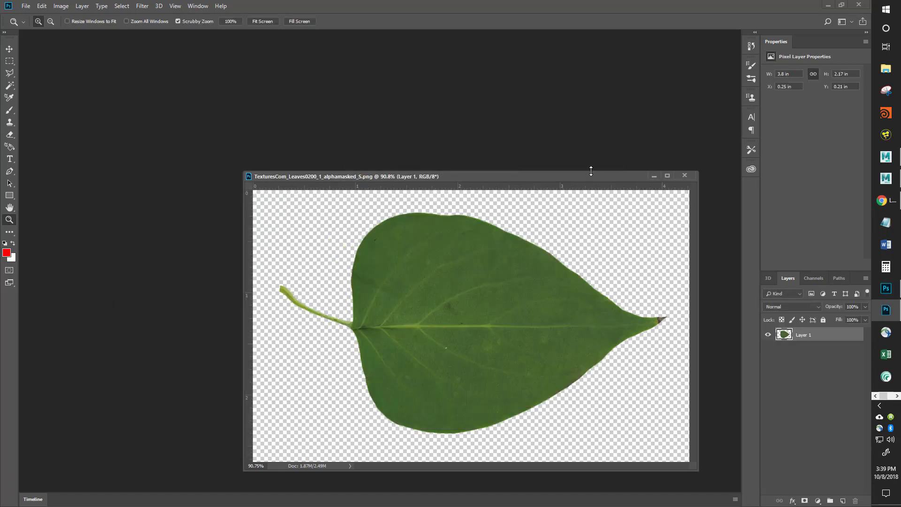
pyautogui.moveTo(580, 175); pyautogui.dragTo(569, 116)
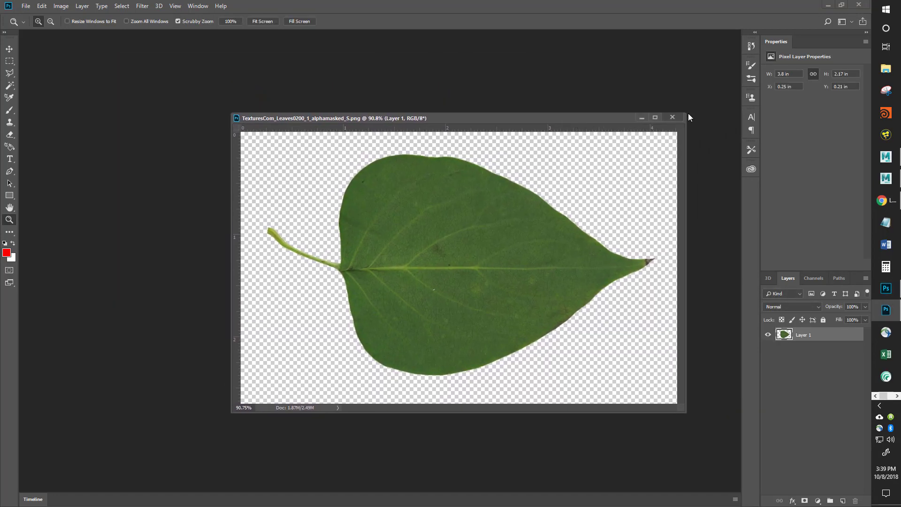
pyautogui.click(676, 117)
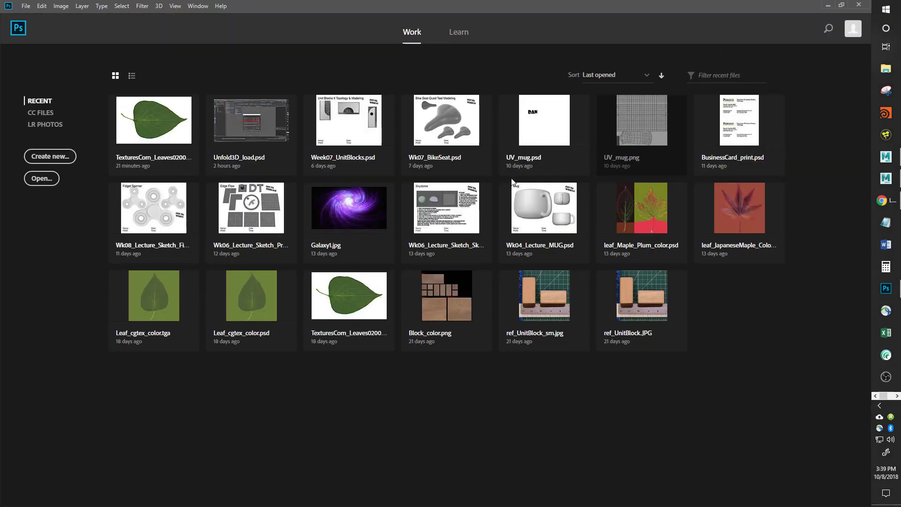
pyautogui.hotkey('ctrl', 'o')
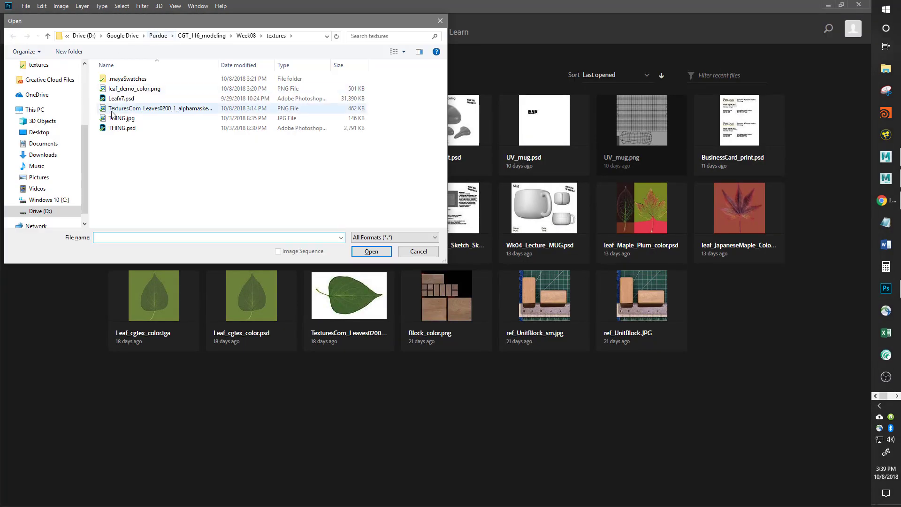
pyautogui.click(134, 89)
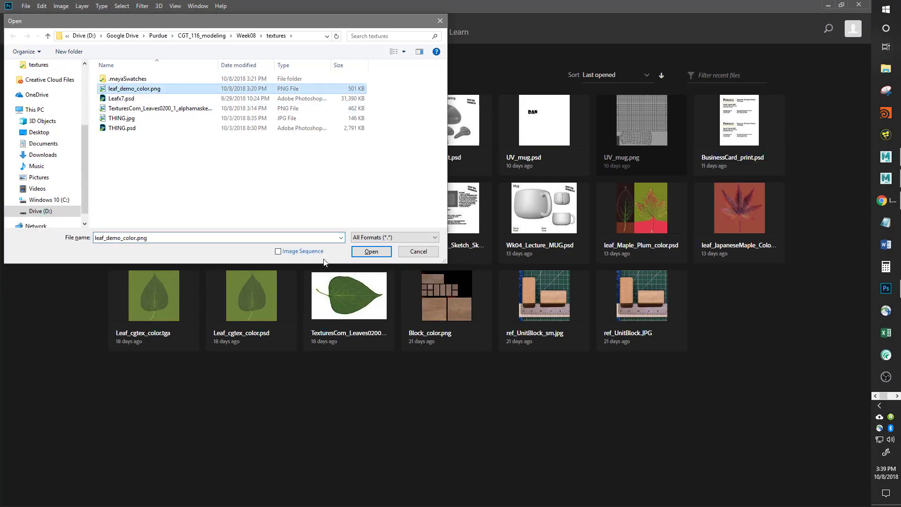
pyautogui.click(371, 252)
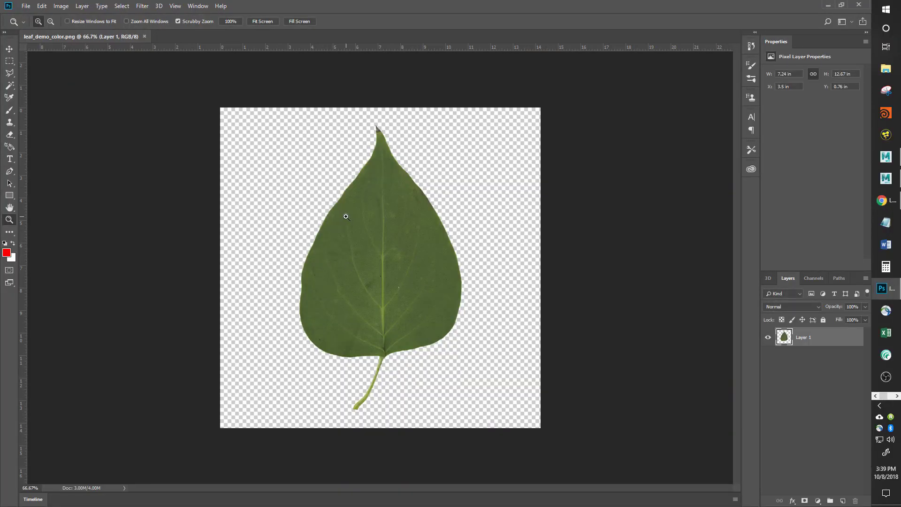
pyautogui.click(145, 36)
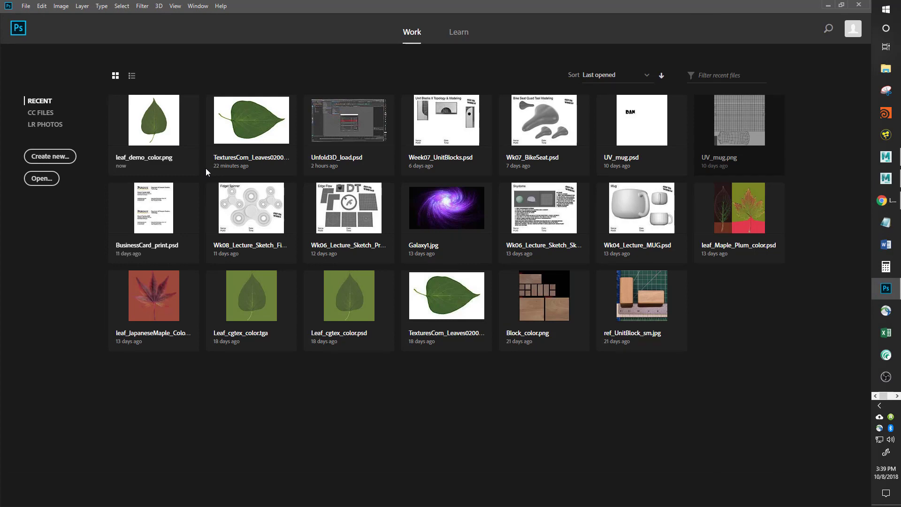
# Step: Open TexturesCom_Leaves0200_1_alphamasked_S.png from the Week08 textures folder and float it in its own window
pyautogui.hotkey('ctrl', 'o')
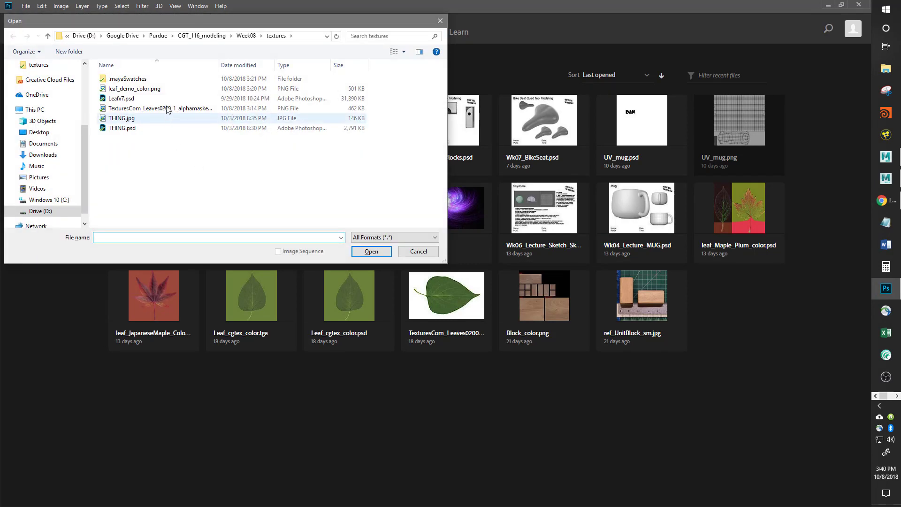
pyautogui.click(171, 109)
pyautogui.click(372, 252)
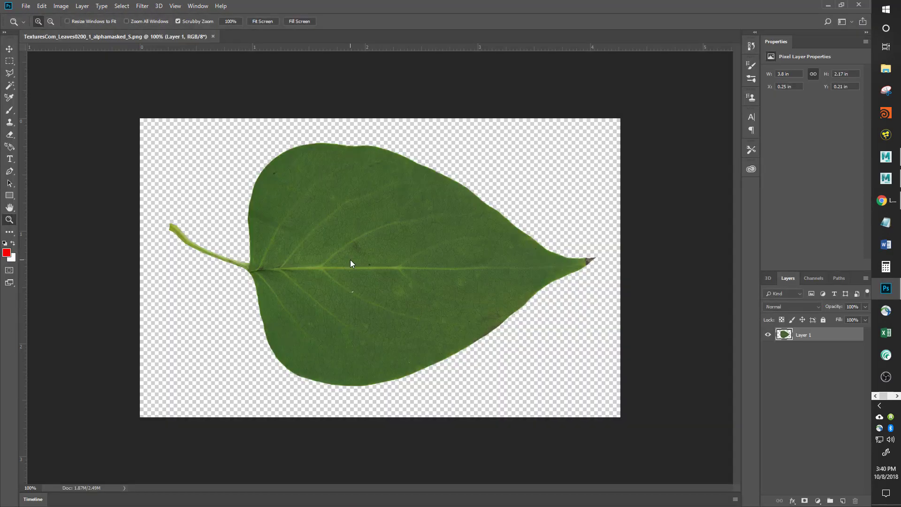
pyautogui.moveTo(123, 37); pyautogui.dragTo(396, 56)
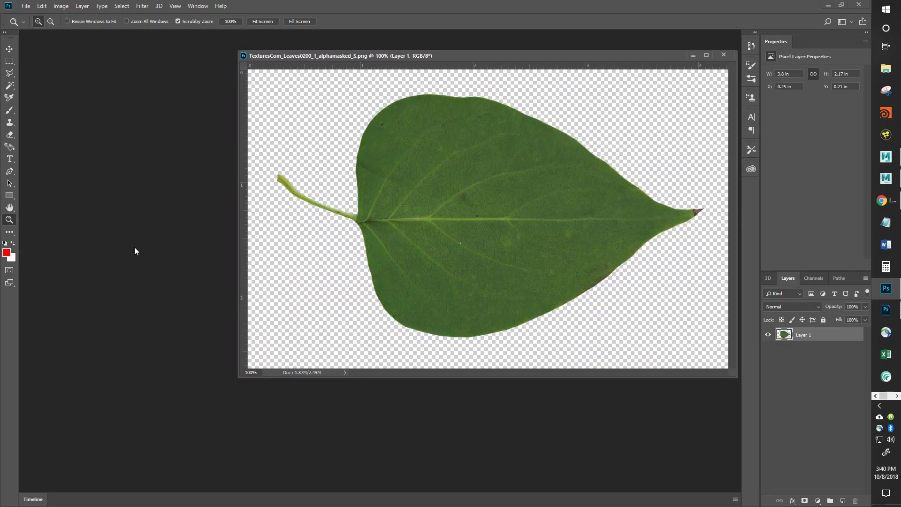
# Step: Create a new document named leaf_demo02, 1024 x 1024 pixels at 72 pixels/inch with a white background
pyautogui.hotkey('ctrl', 'n')
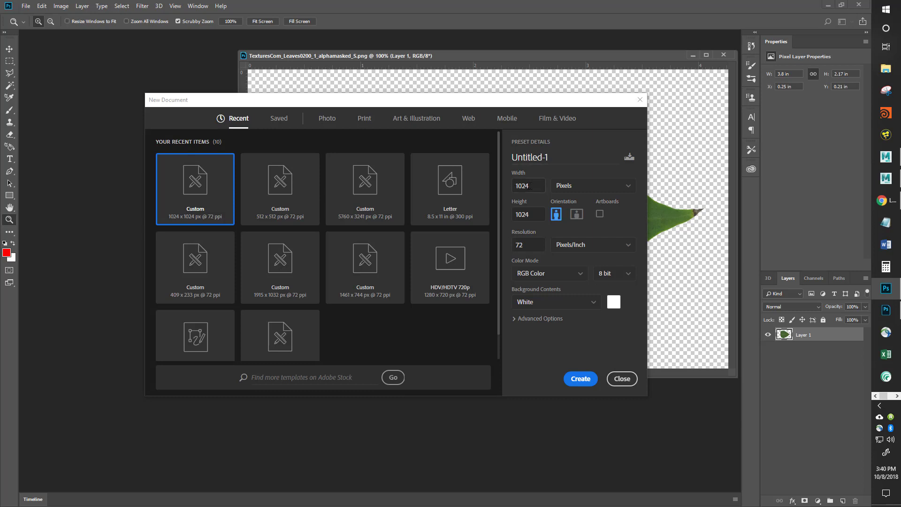
pyautogui.moveTo(530, 186); pyautogui.dragTo(502, 196)
pyautogui.click(561, 157)
pyautogui.press('BackSpace')
pyautogui.write('leaf_demo02')
pyautogui.click(532, 185)
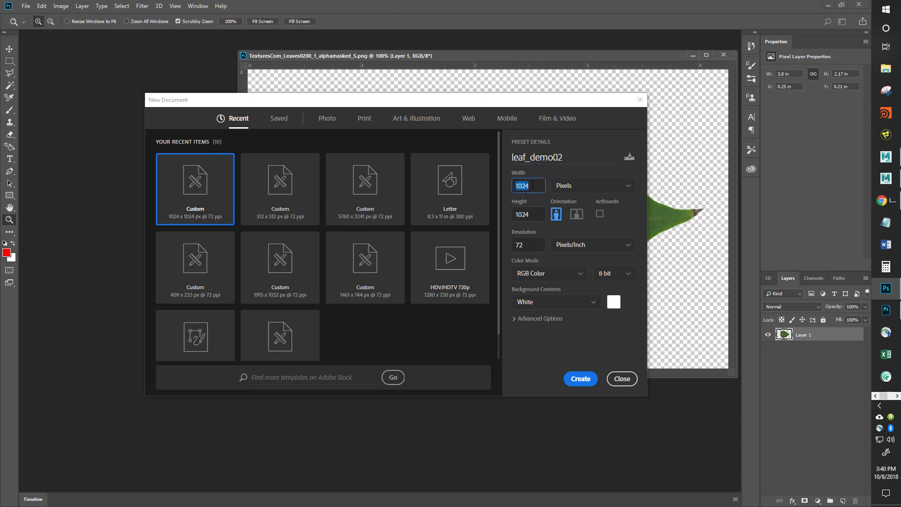
pyautogui.click(533, 218)
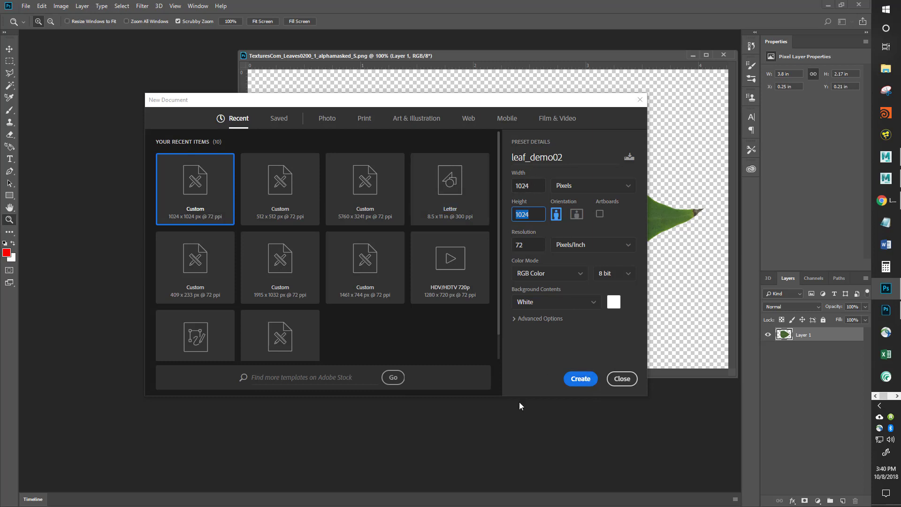
pyautogui.click(577, 380)
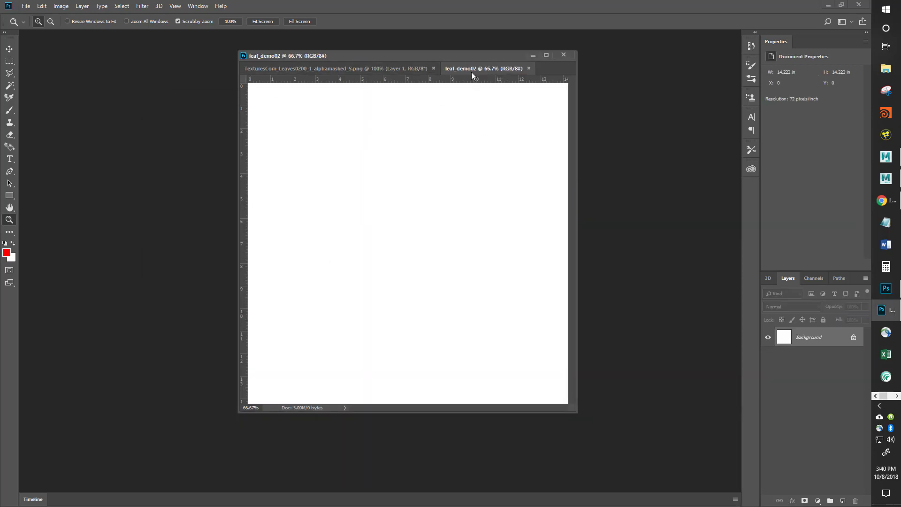
# Step: Float the leaf_demo02 document in its own window and arrange it side by side with the leaf texture
pyautogui.moveTo(471, 70); pyautogui.dragTo(395, 128)
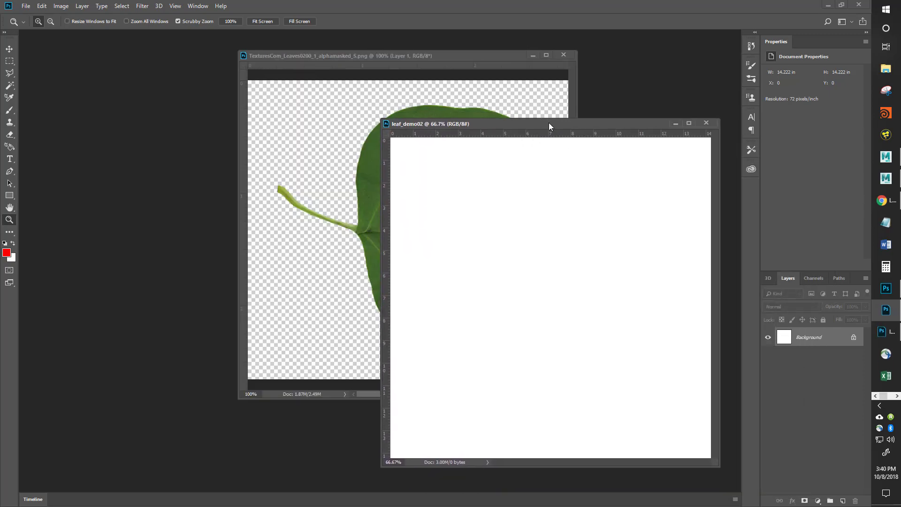
pyautogui.moveTo(410, 56); pyautogui.dragTo(202, 64)
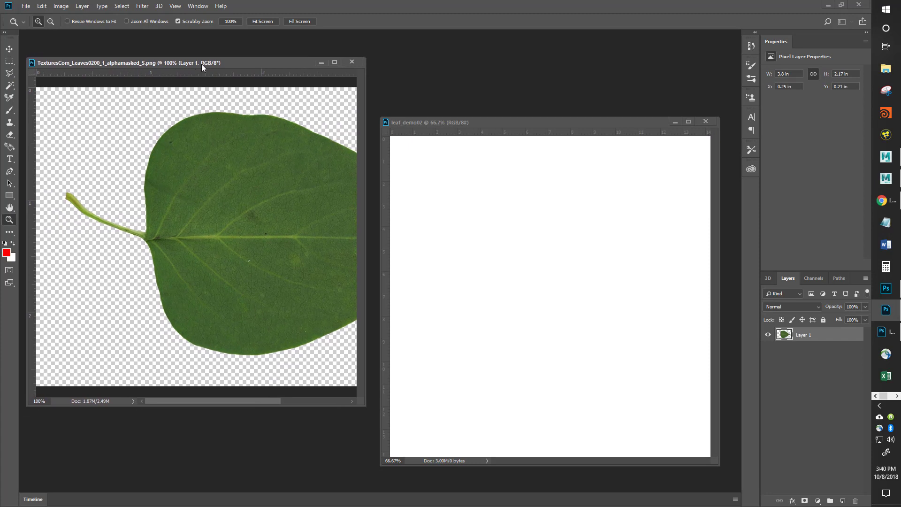
pyautogui.moveTo(519, 123); pyautogui.dragTo(516, 96)
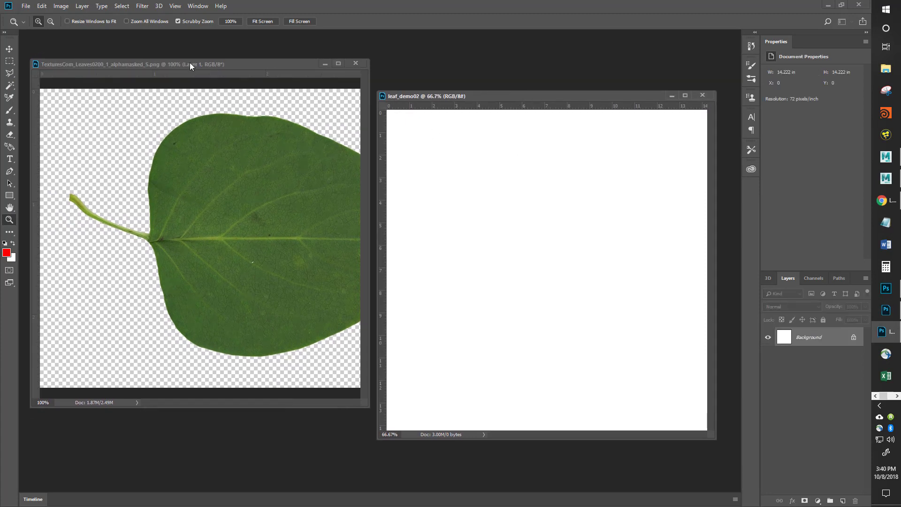
# Step: Copy the leaf texture's Layer 1 into the leaf_demo02 document, then close the source texture file
pyautogui.click(139, 64)
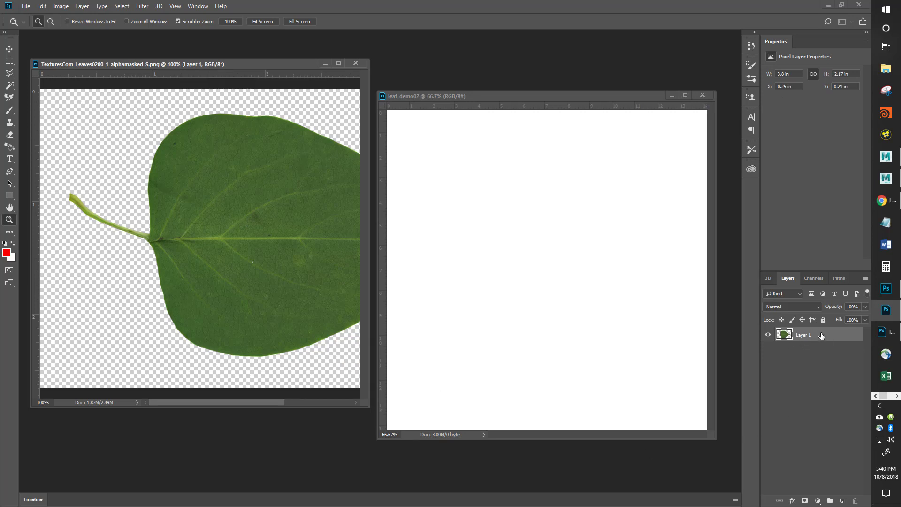
pyautogui.moveTo(821, 338); pyautogui.dragTo(514, 245)
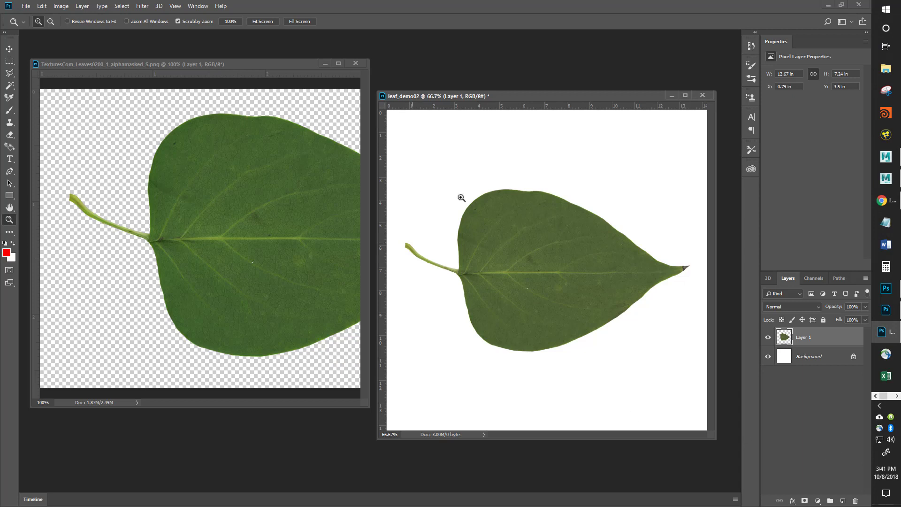
pyautogui.moveTo(487, 97); pyautogui.dragTo(488, 83)
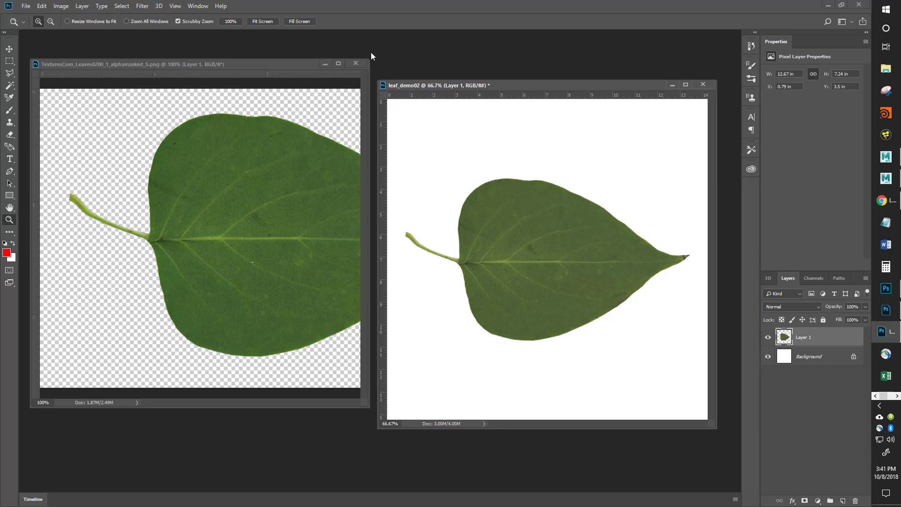
pyautogui.click(356, 63)
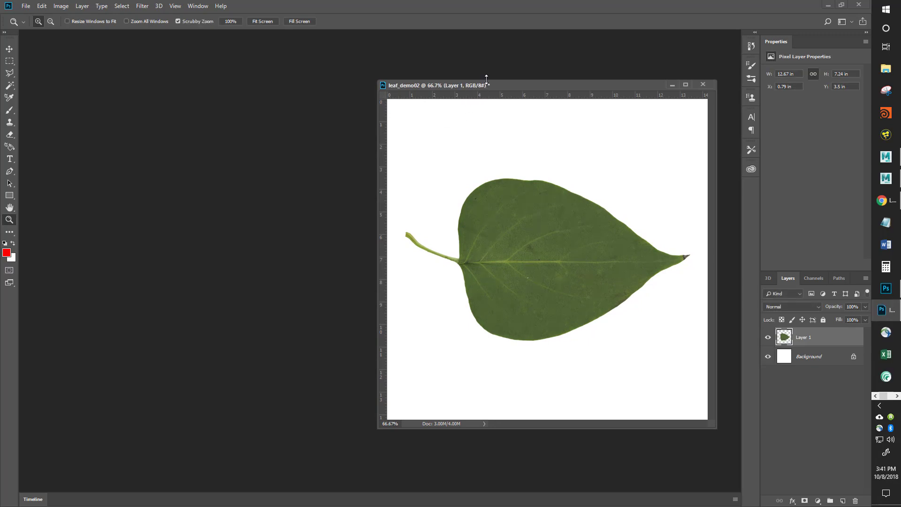
pyautogui.moveTo(484, 88); pyautogui.dragTo(371, 111)
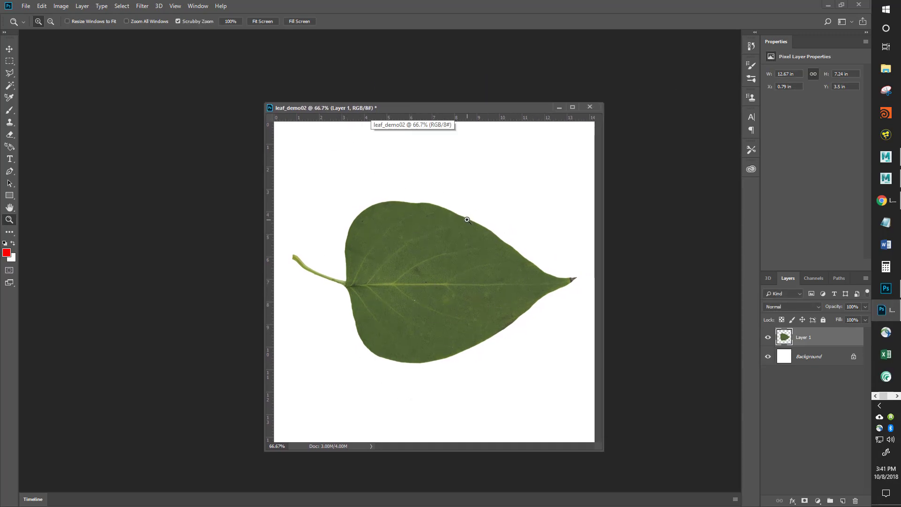
# Step: Rotate the leaf_demo02 image 90° counter clockwise so the leaf tip points up
pyautogui.click(61, 6)
pyautogui.moveTo(77, 96)
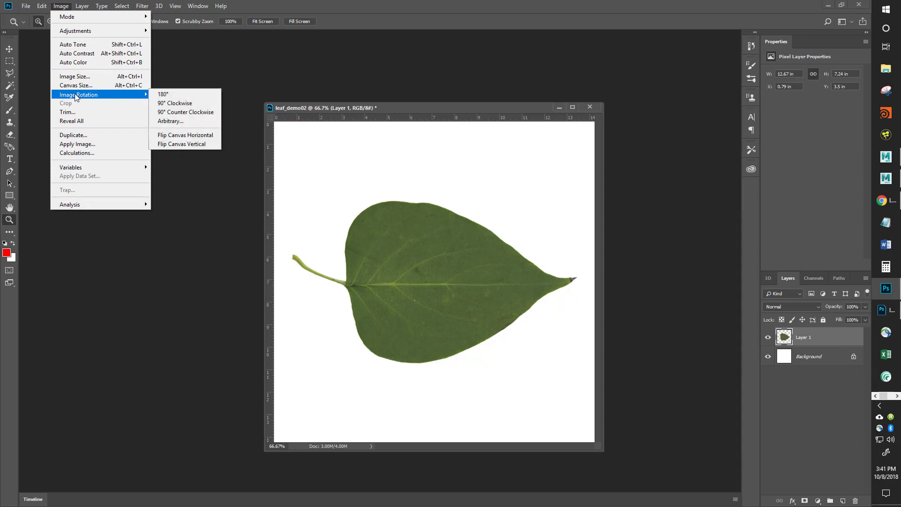
pyautogui.click(192, 115)
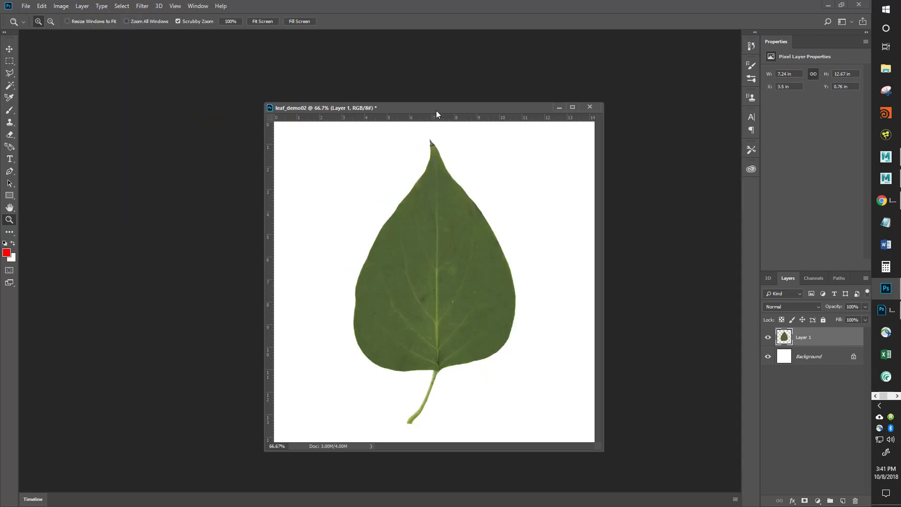
# Step: Delete the white Background layer from leaf_demo02 and enlarge the document window around the canvas
pyautogui.moveTo(438, 112); pyautogui.dragTo(387, 96)
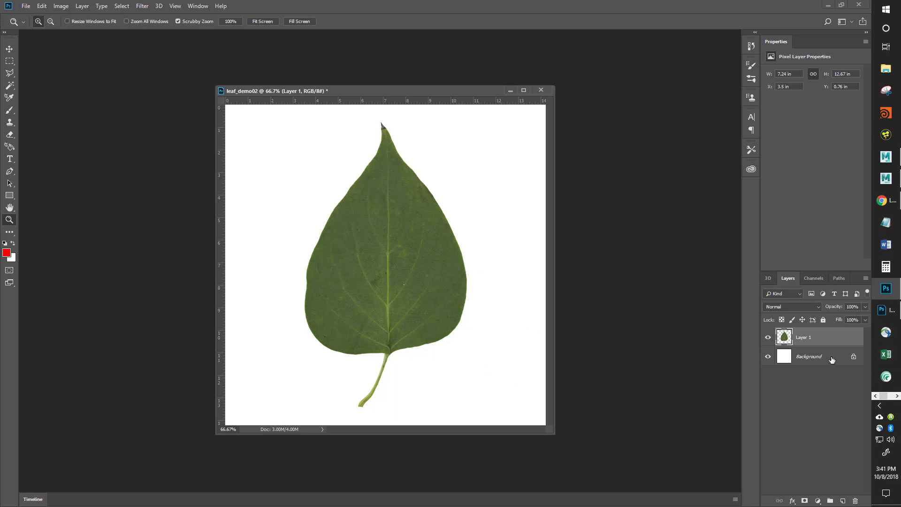
pyautogui.moveTo(832, 360); pyautogui.dragTo(854, 501)
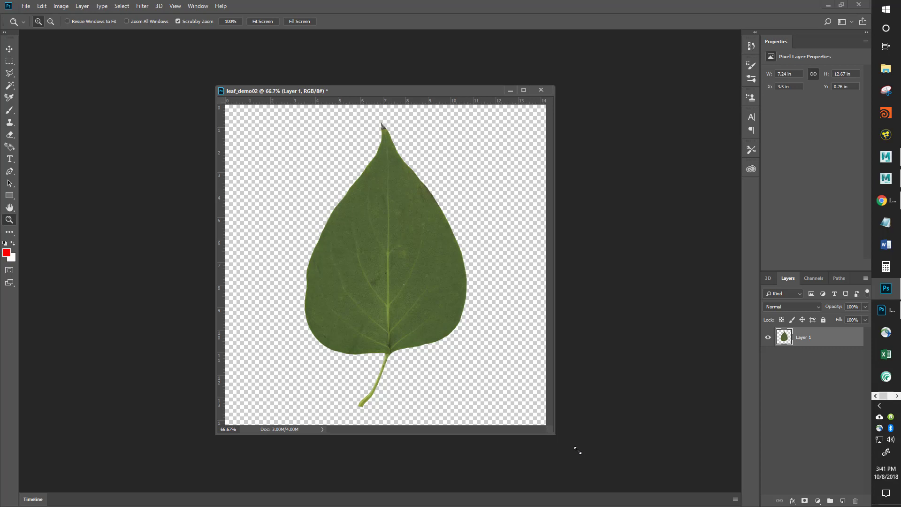
pyautogui.moveTo(554, 434); pyautogui.dragTo(630, 459)
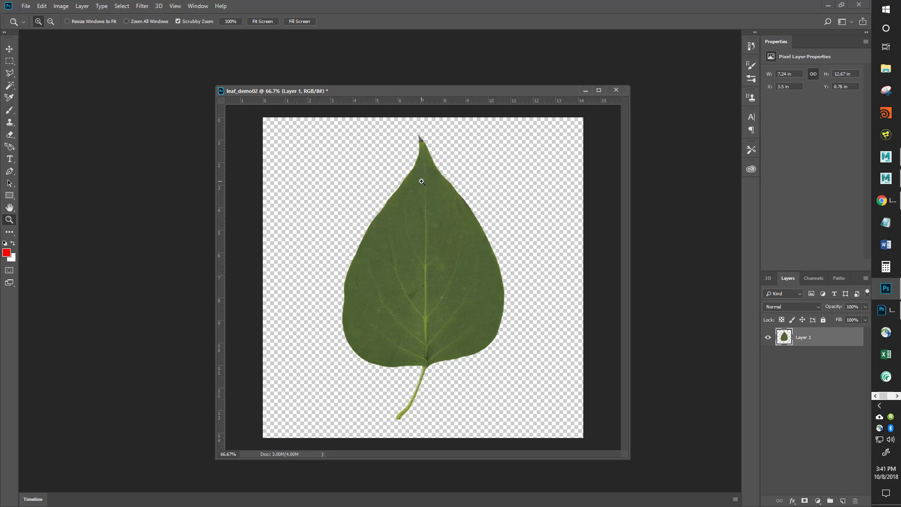
# Step: Save a copy of the leaf image as leaf_demo02.png in PNG format in the Week08 textures folder
pyautogui.hotkey('ctrl', 'shift', 's')
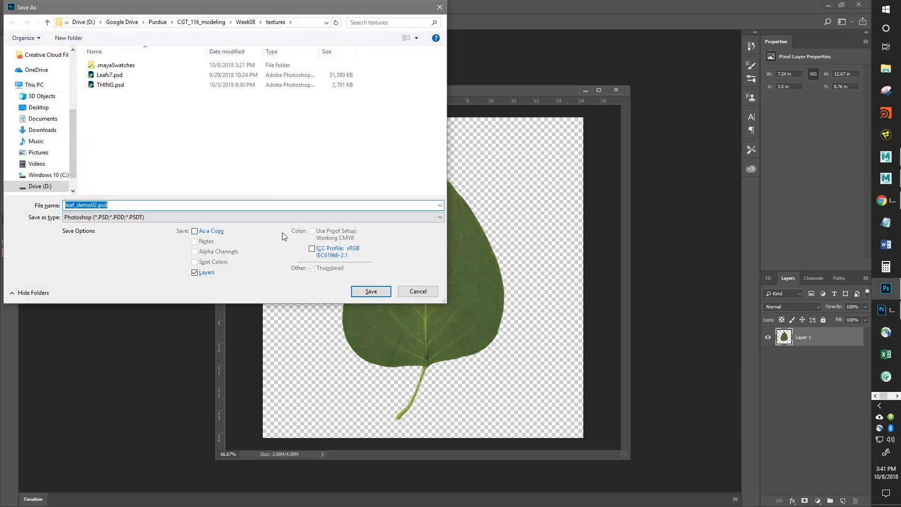
pyautogui.click(104, 218)
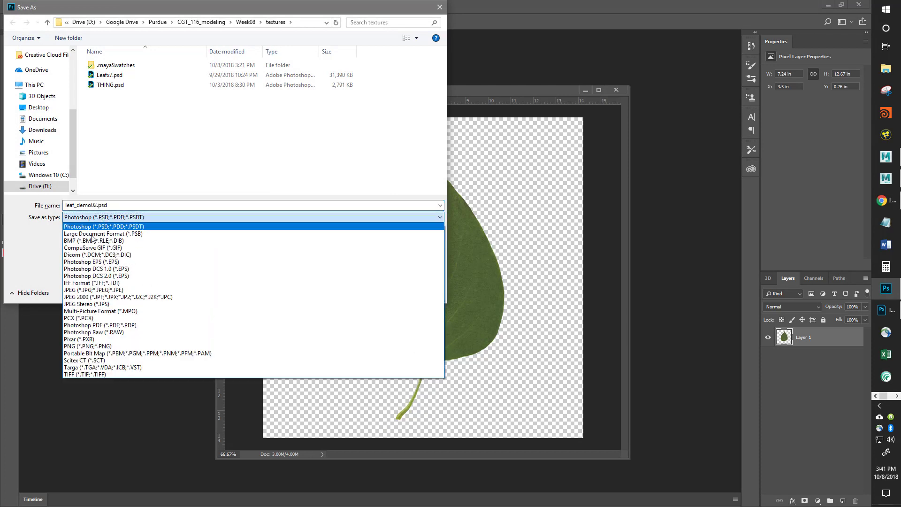
pyautogui.click(87, 346)
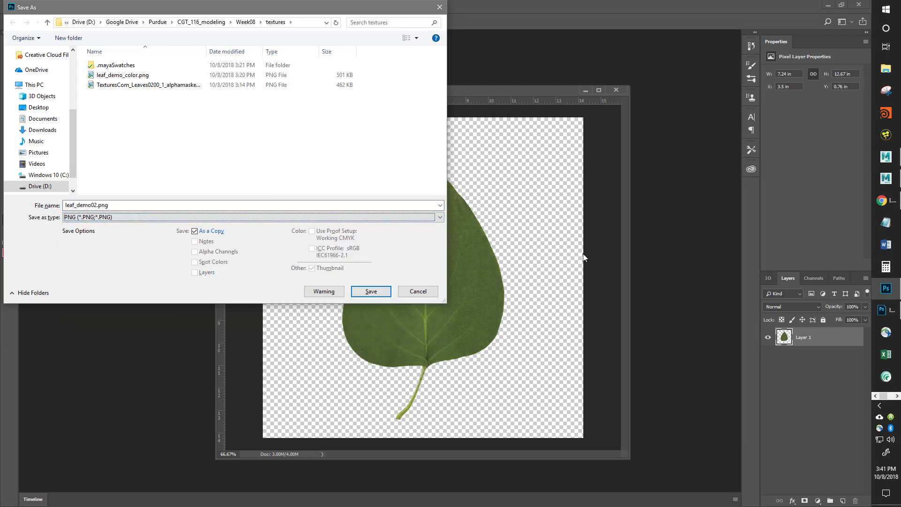
pyautogui.click(370, 291)
pyautogui.click(473, 158)
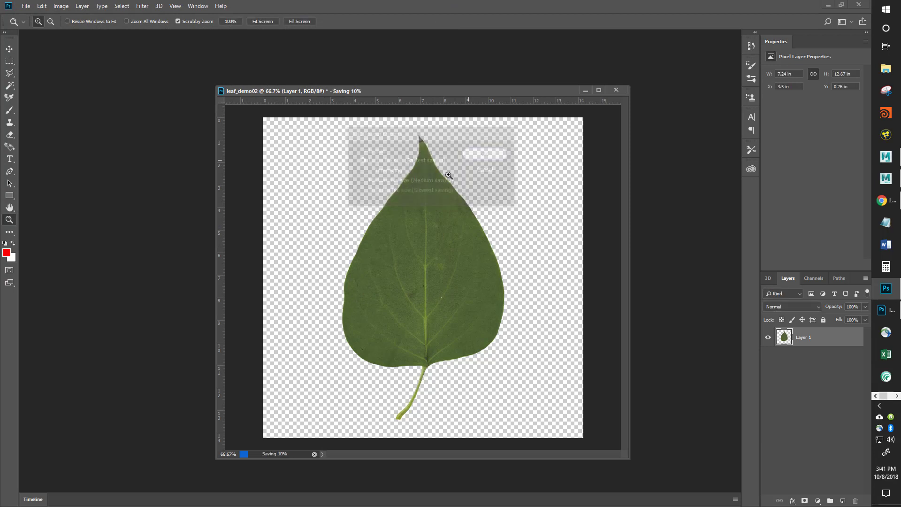
# Step: Switch to Maya and create a polygon plane at the origin
pyautogui.hotkey('alt', 'Tab')
pyautogui.hotkey('alt', 'Tab')
pyautogui.hotkey('alt', 'Tab')
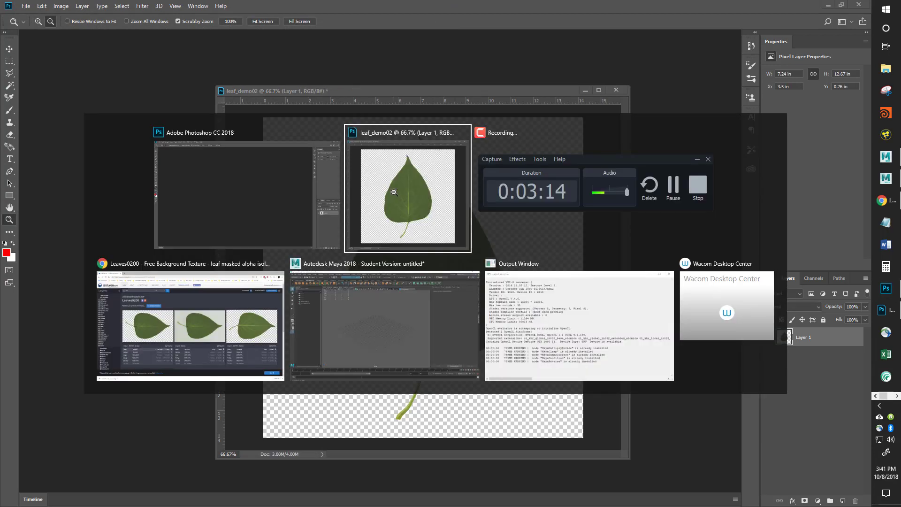
pyautogui.hotkey('alt', 'Tab')
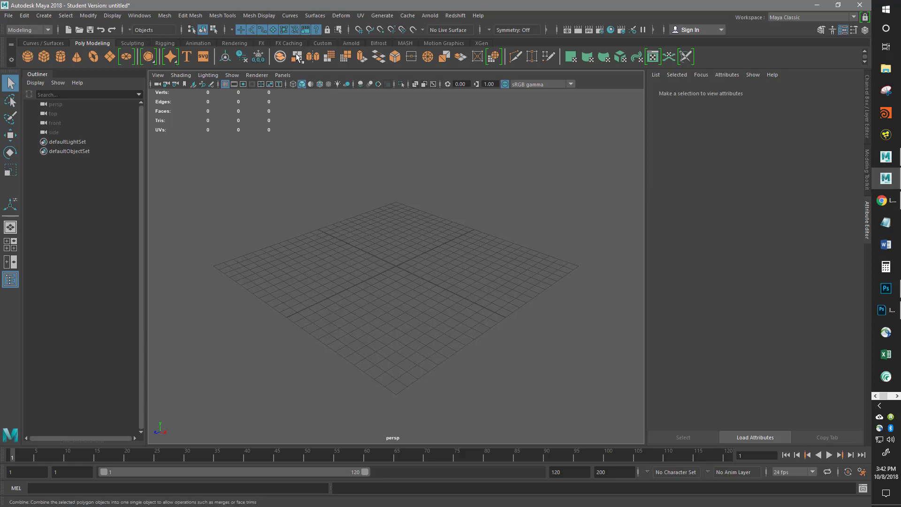
pyautogui.click(110, 57)
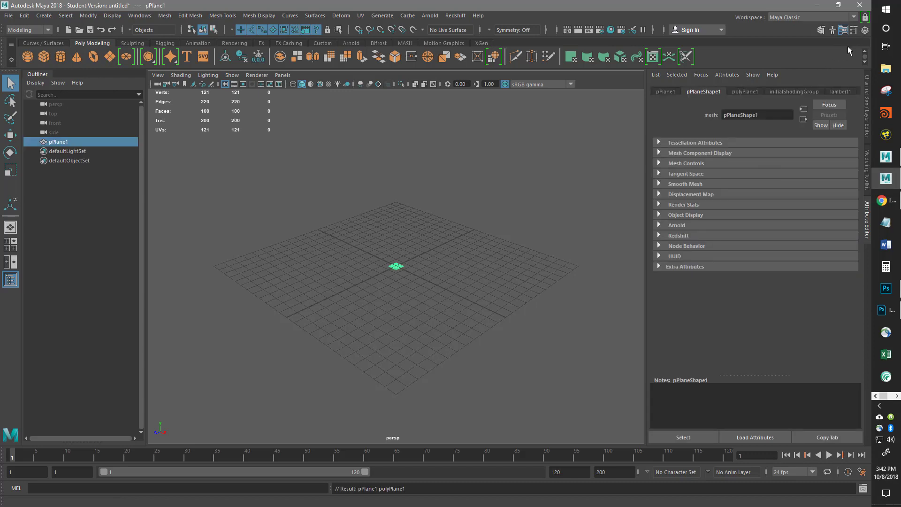
# Step: Set the plane's width and height to 24 and its width and height subdivisions to 1
pyautogui.click(865, 31)
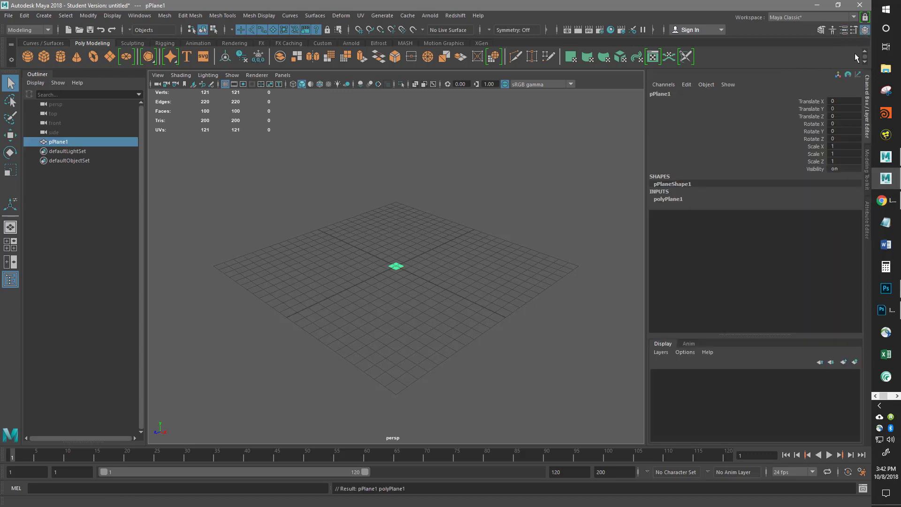
pyautogui.click(677, 201)
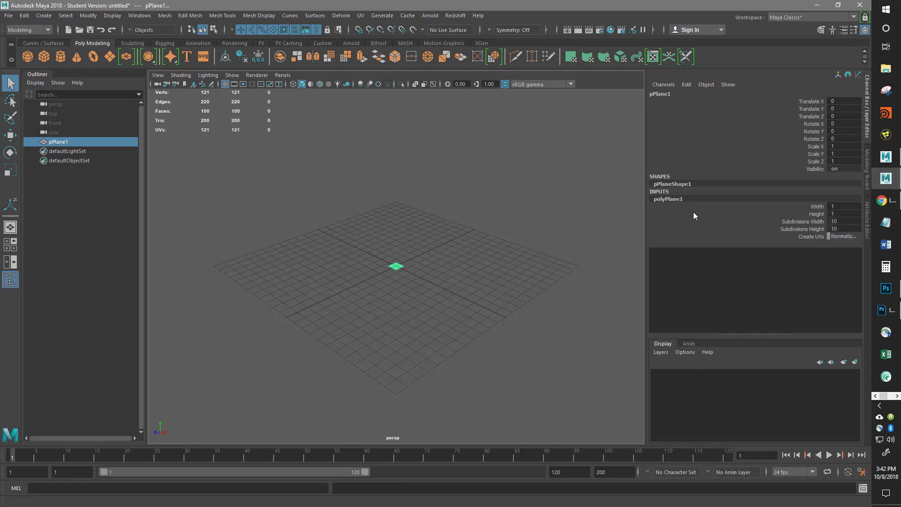
pyautogui.doubleClick(841, 214)
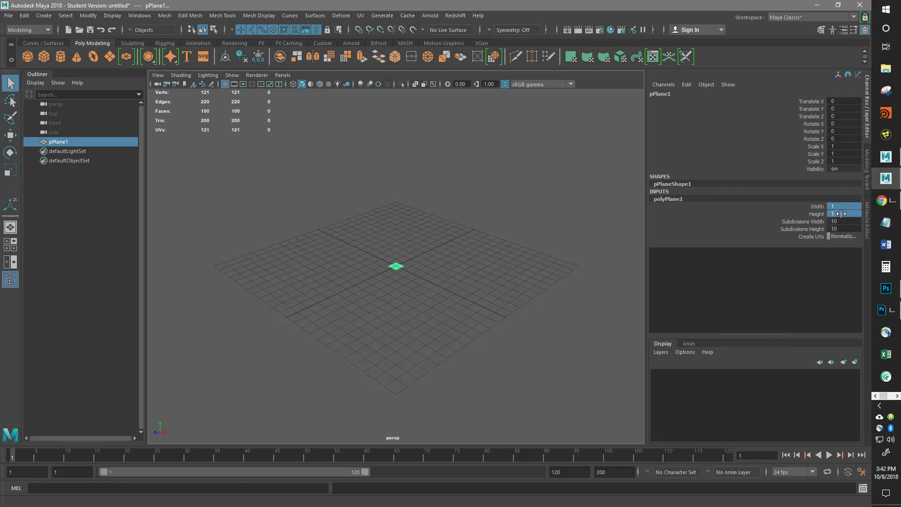
pyautogui.write('24')
pyautogui.press('Return')
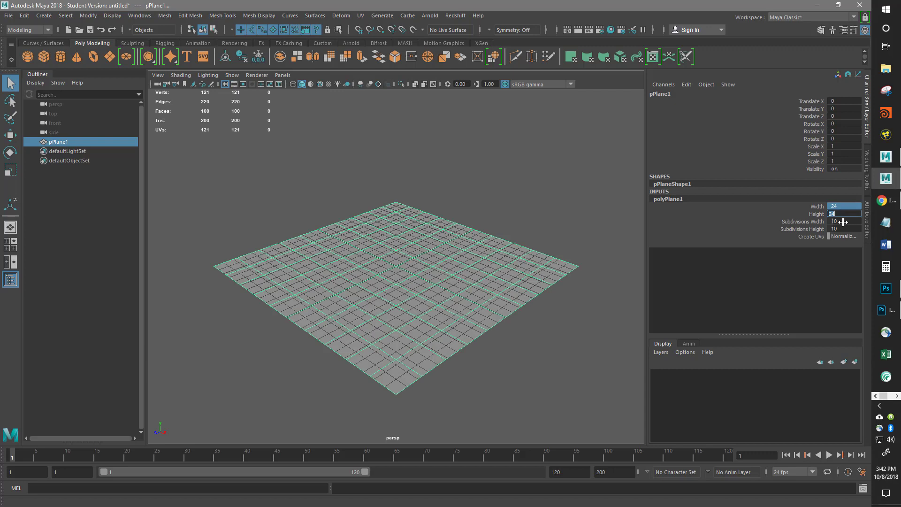
pyautogui.moveTo(843, 222); pyautogui.dragTo(845, 227)
pyautogui.write('1')
pyautogui.press('Return')
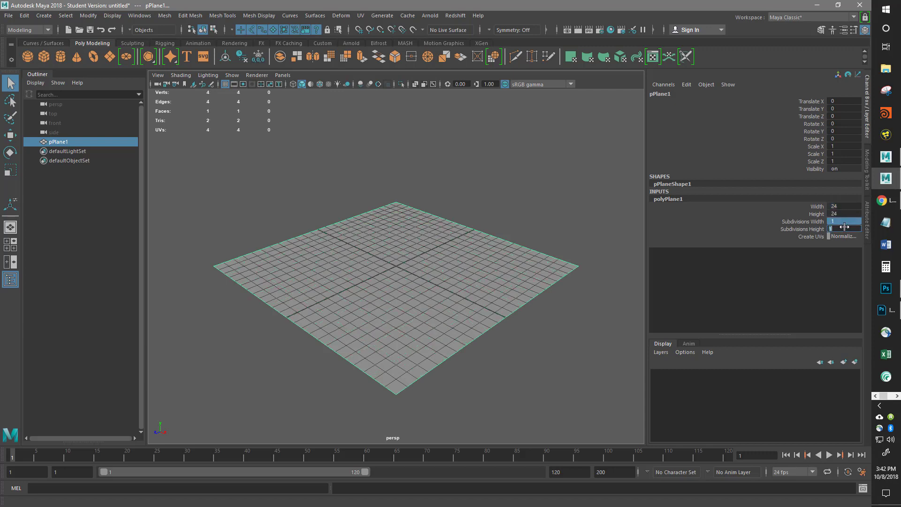
# Step: Hide the grid in the perspective viewport
pyautogui.keyDown('alt'); pyautogui.moveTo(453, 221); pyautogui.dragTo(488, 267); pyautogui.keyUp('alt')
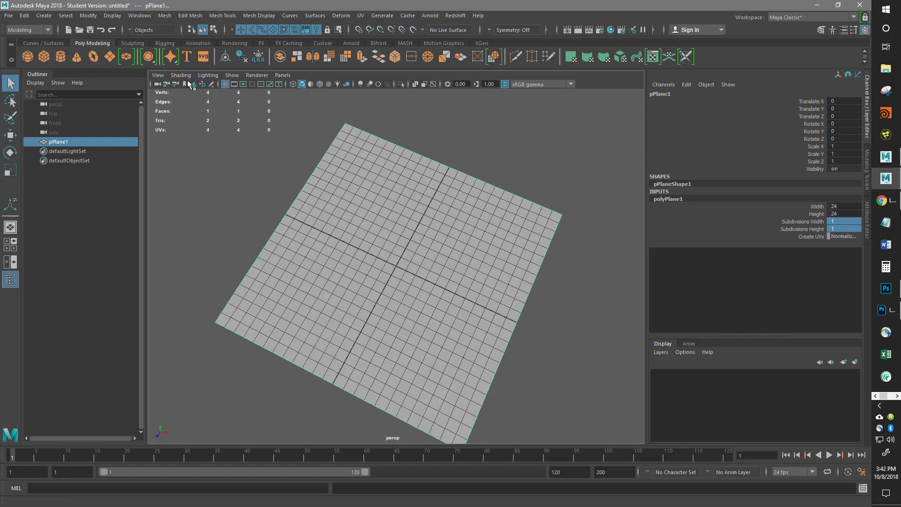
pyautogui.click(226, 84)
pyautogui.keyDown('alt'); pyautogui.moveTo(423, 298); pyautogui.dragTo(436, 279); pyautogui.keyUp('alt')
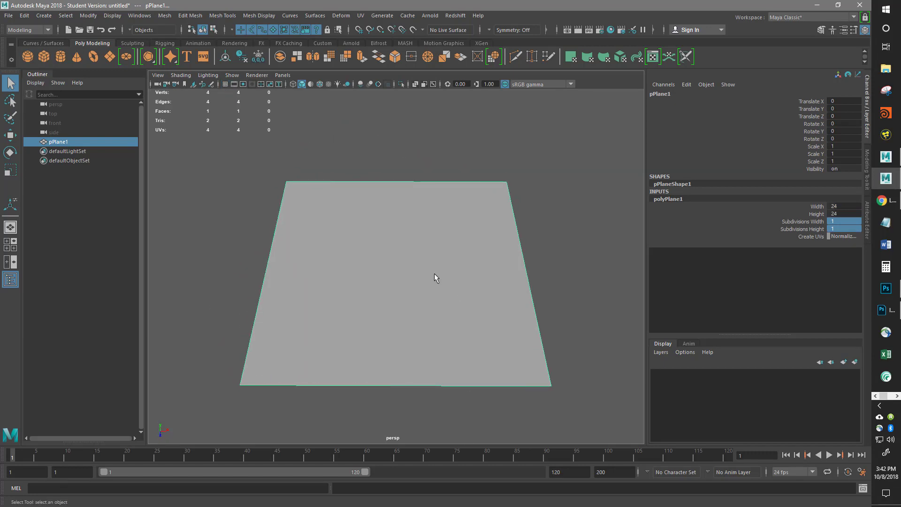
# Step: Rename the plane to ref_leaf_demo
pyautogui.doubleClick(61, 143)
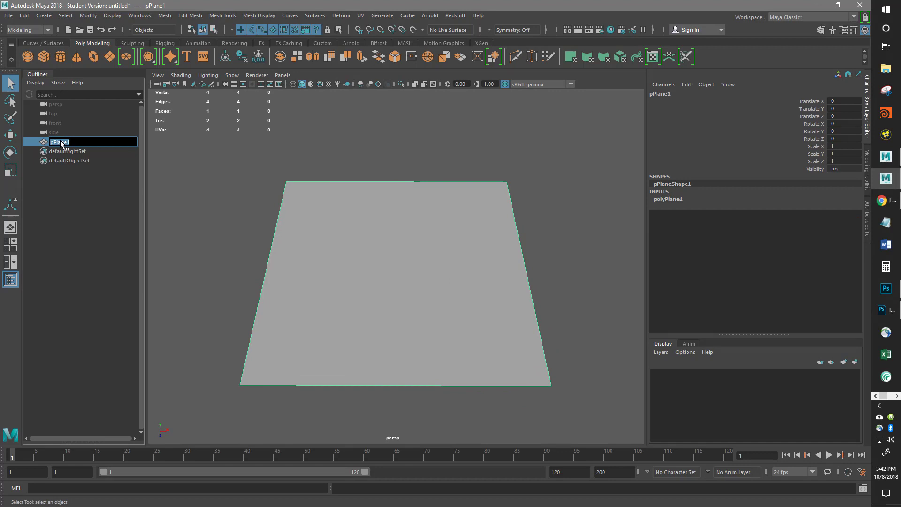
pyautogui.write('ref_leaf_demo')
pyautogui.press('Return')
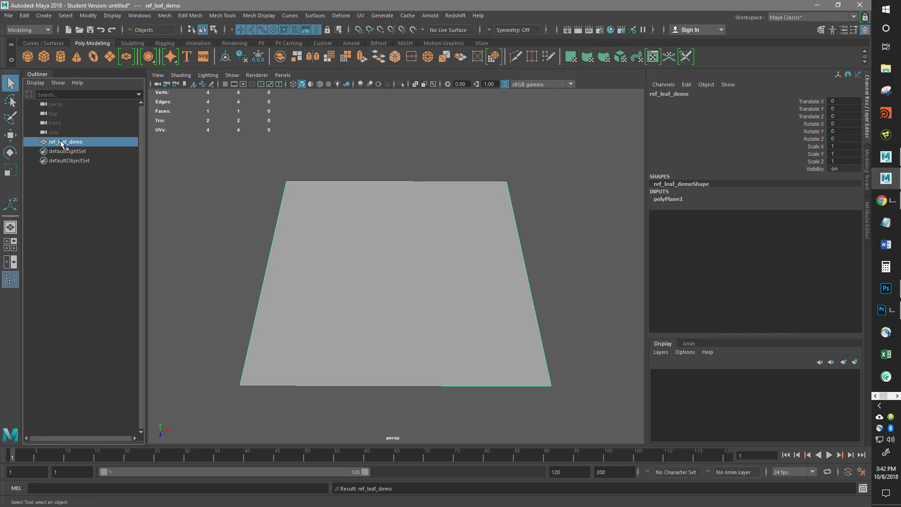
# Step: Create a new display layer containing the selected ref_leaf_demo plane
pyautogui.keyDown('alt'); pyautogui.moveTo(433, 259); pyautogui.dragTo(425, 259); pyautogui.keyUp('alt')
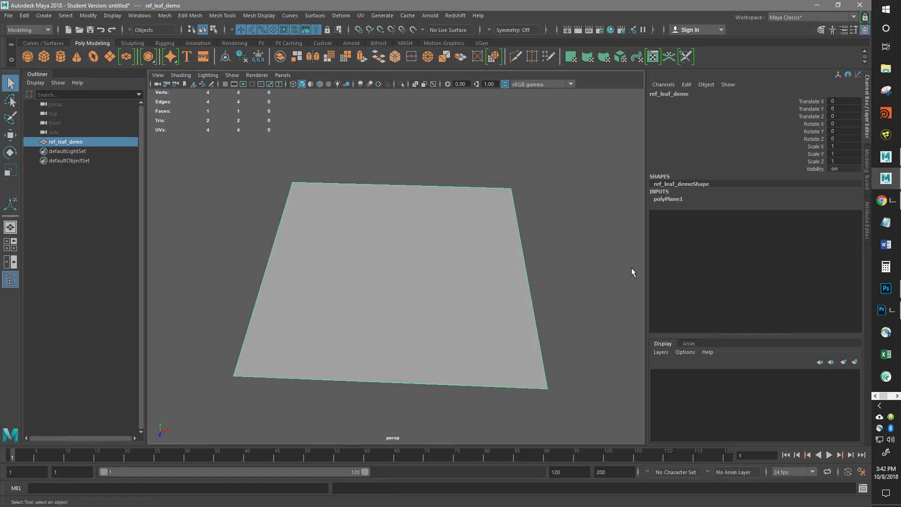
pyautogui.keyDown('alt'); pyautogui.moveTo(479, 347); pyautogui.dragTo(489, 350); pyautogui.keyUp('alt')
pyautogui.click(856, 362)
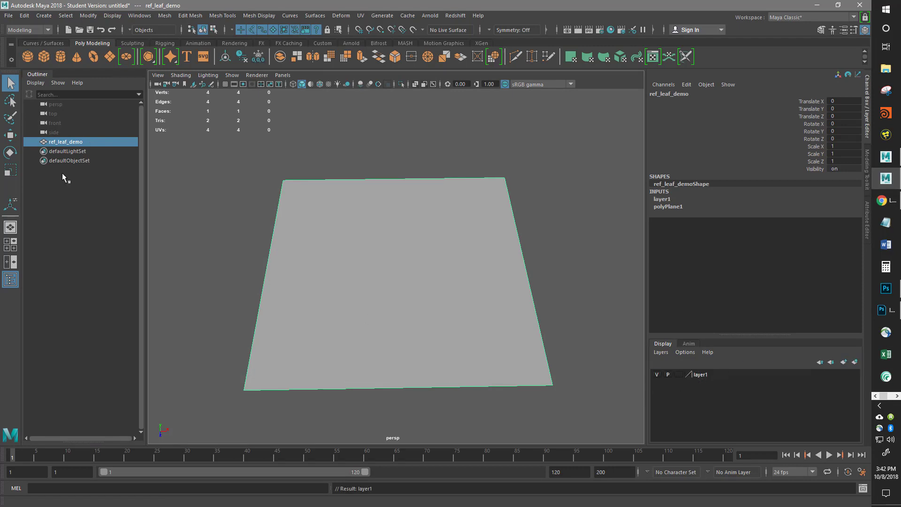
# Step: Rename the new display layer to ref_leaf_demo_layer1, reusing the plane's copied name, and give it a yellow colour
pyautogui.doubleClick(58, 143)
pyautogui.hotkey('ctrl', 'c')
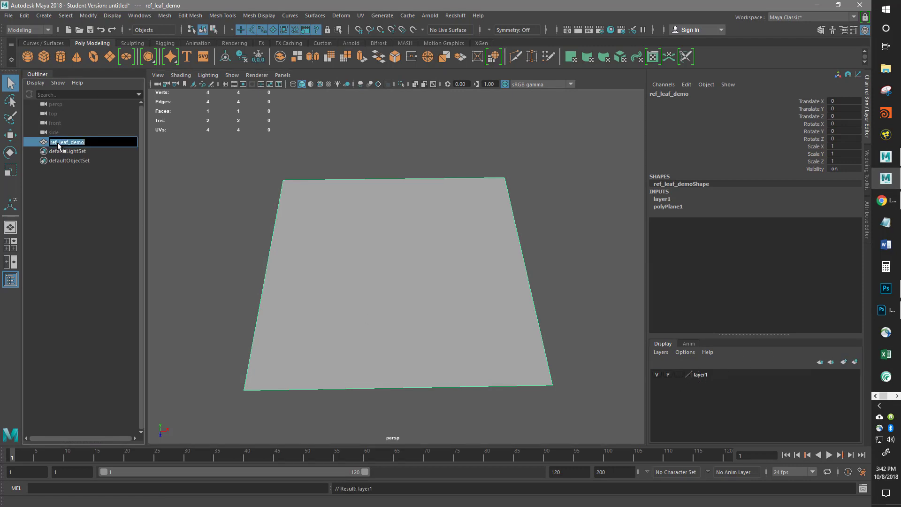
pyautogui.doubleClick(704, 374)
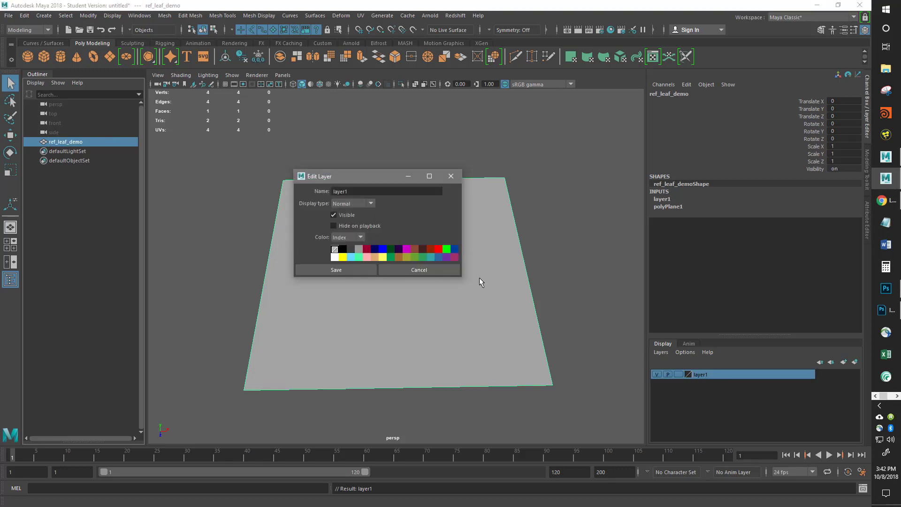
pyautogui.click(333, 191)
pyautogui.hotkey('ctrl', 'v')
pyautogui.write('_')
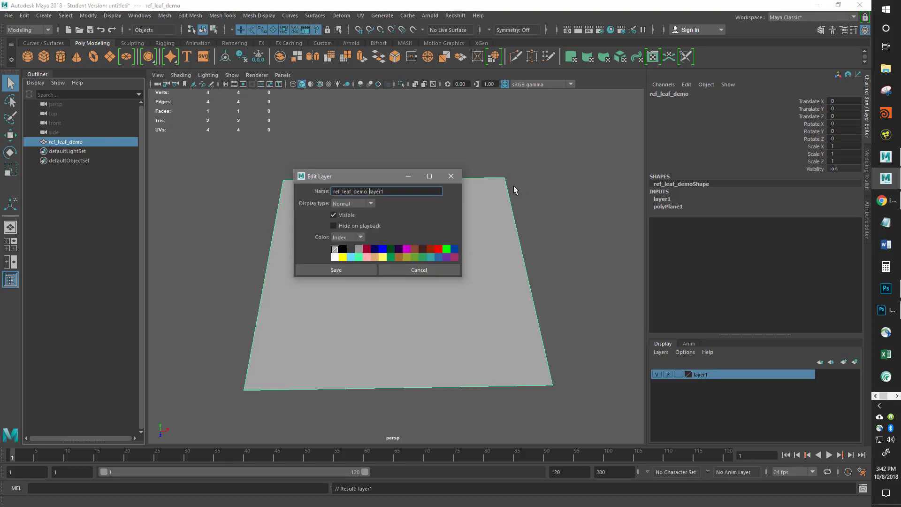
pyautogui.click(342, 258)
pyautogui.moveTo(385, 194); pyautogui.dragTo(371, 198)
pyautogui.click(331, 270)
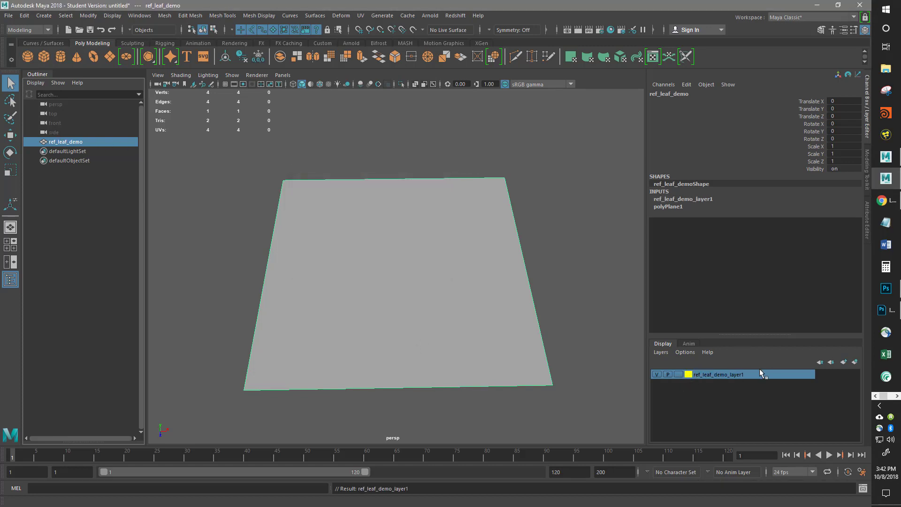
# Step: Hide and reshow ref_leaf_demo_layer1 to check that it controls the plane's visibility
pyautogui.click(655, 374)
pyautogui.click(655, 374)
pyautogui.moveTo(349, 311)
pyautogui.keyDown('alt'); pyautogui.mouseDown()
pyautogui.moveTo(348, 300)
pyautogui.moveTo(354, 305)
pyautogui.mouseUp(); pyautogui.keyUp('alt')
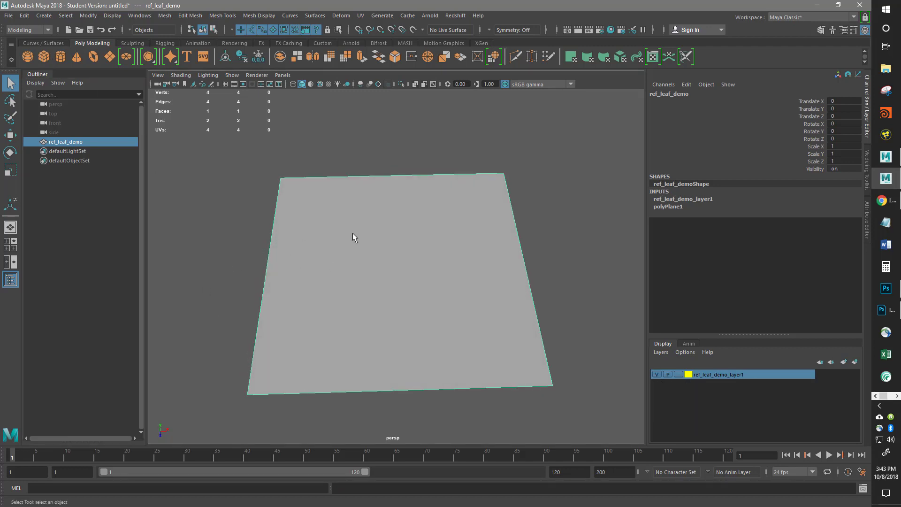
# Step: Assign a new Lambert material to the ref_leaf_demo plane
pyautogui.keyDown('alt'); pyautogui.moveTo(353, 237); pyautogui.dragTo(374, 269); pyautogui.keyUp('alt')
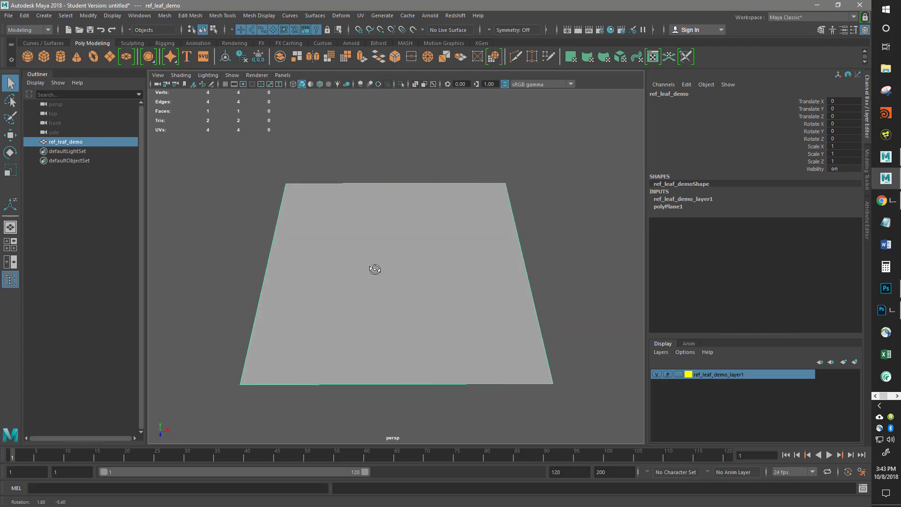
pyautogui.rightClick(392, 228)
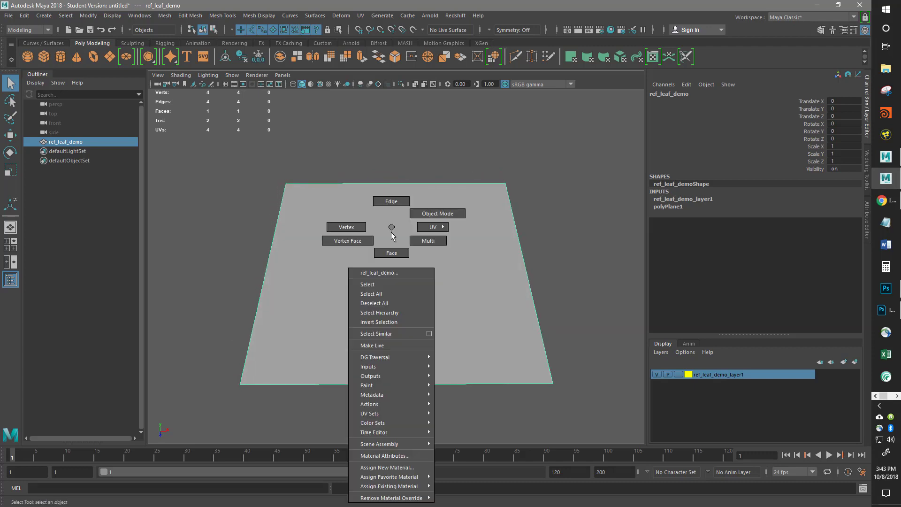
pyautogui.click(381, 467)
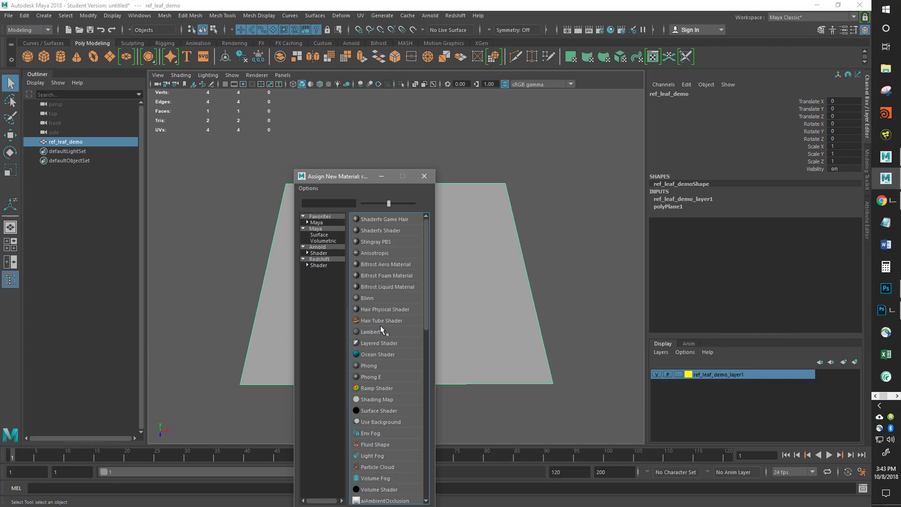
pyautogui.click(375, 333)
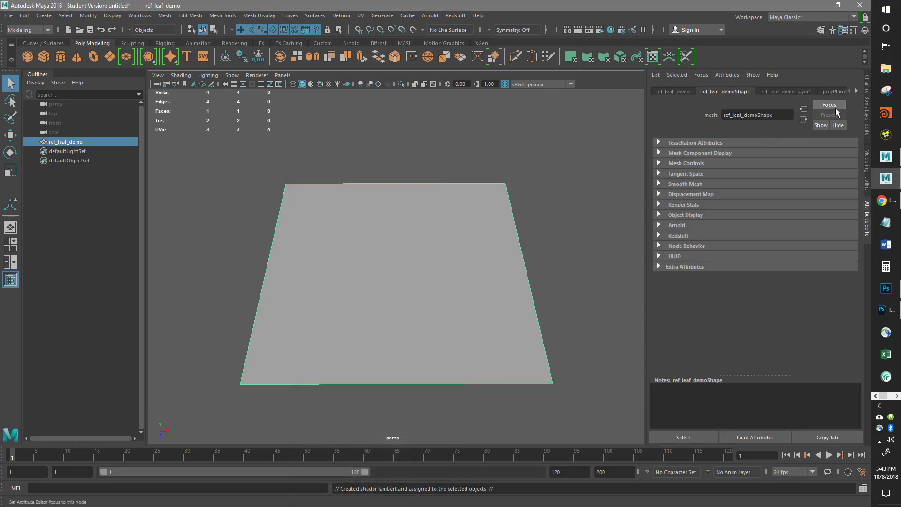
# Step: Rename the plane's Lambert material to m_leaf02_demo
pyautogui.click(855, 91)
pyautogui.click(855, 91)
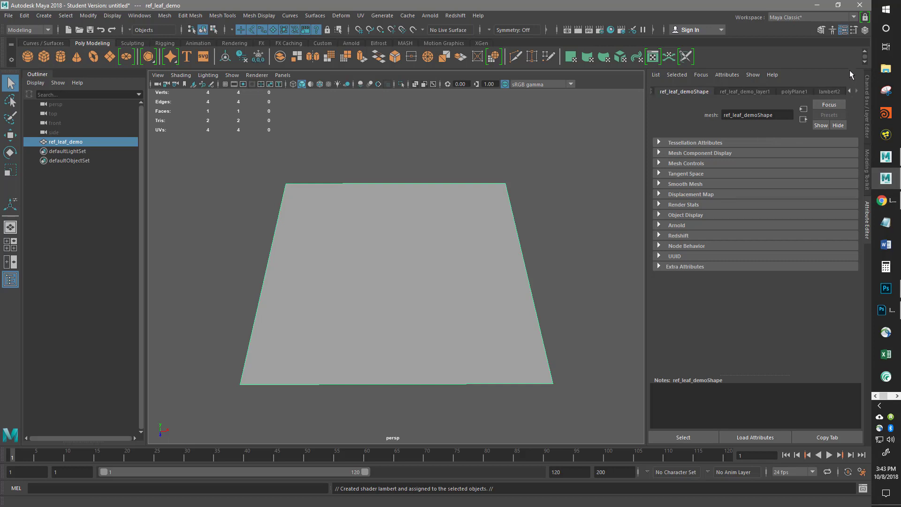
pyautogui.click(868, 218)
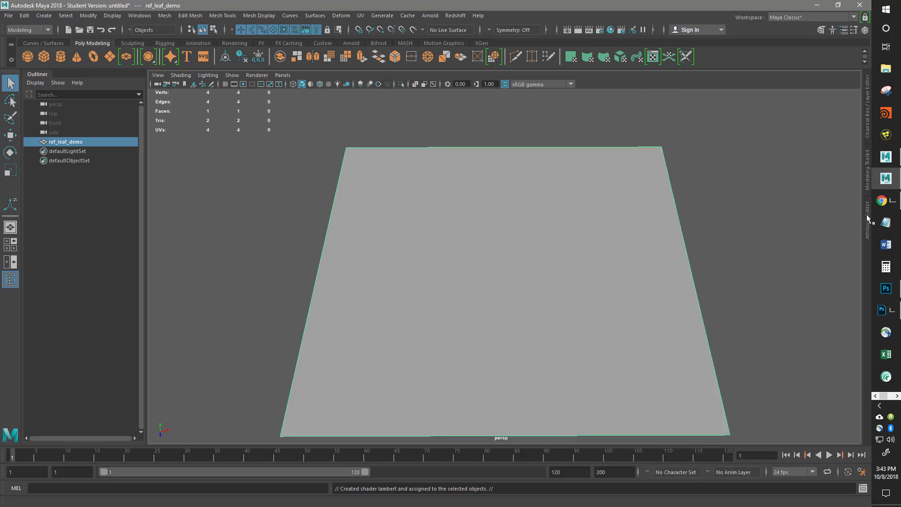
pyautogui.click(867, 218)
pyautogui.click(857, 91)
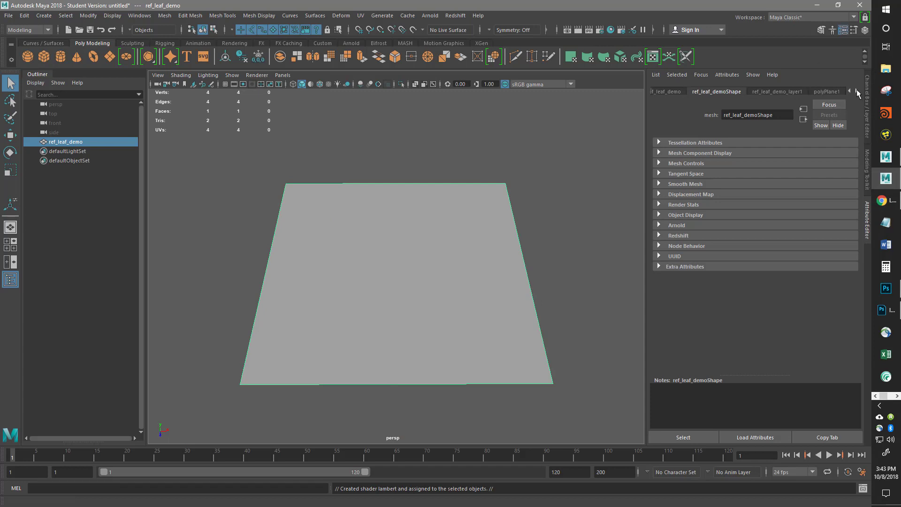
pyautogui.click(856, 90)
pyautogui.click(830, 92)
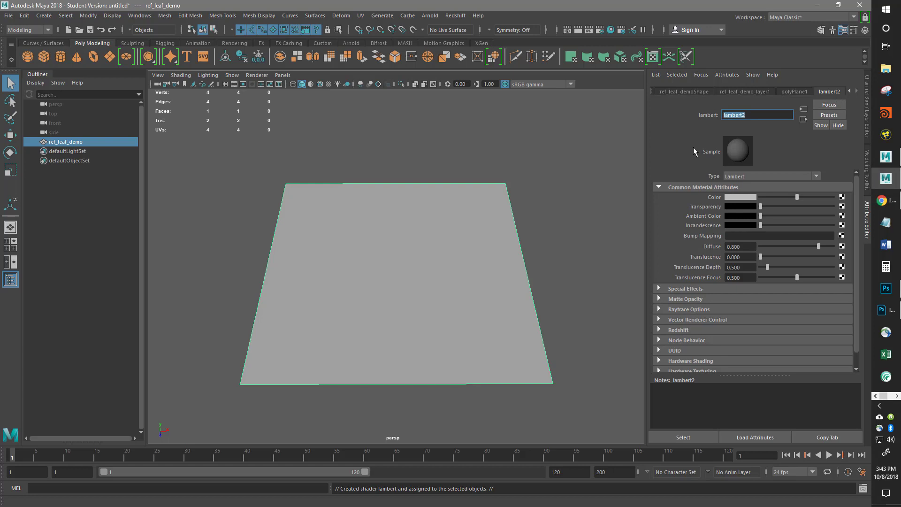
pyautogui.write('m_leaf02_demo')
pyautogui.press('Return')
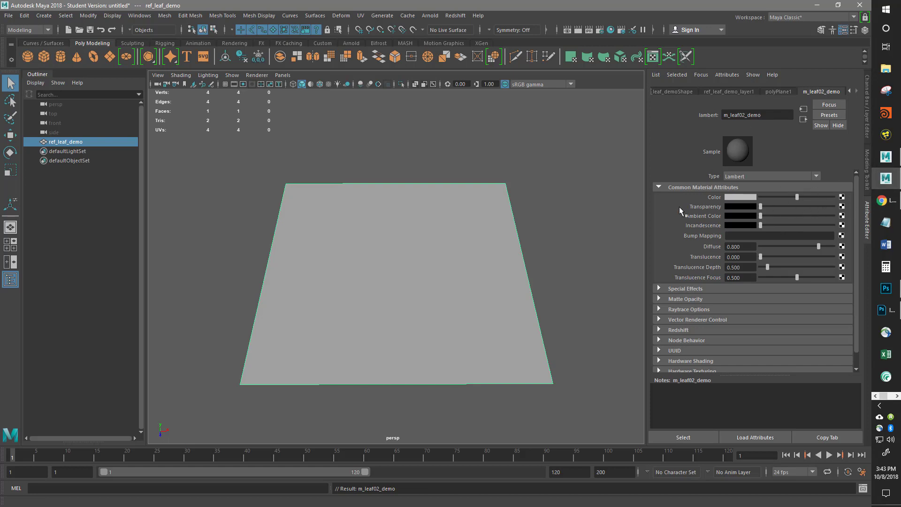
# Step: Connect a file texture to the m_leaf02_demo material's colour and load leaf_demo02.png from the Week08 textures folder
pyautogui.click(842, 197)
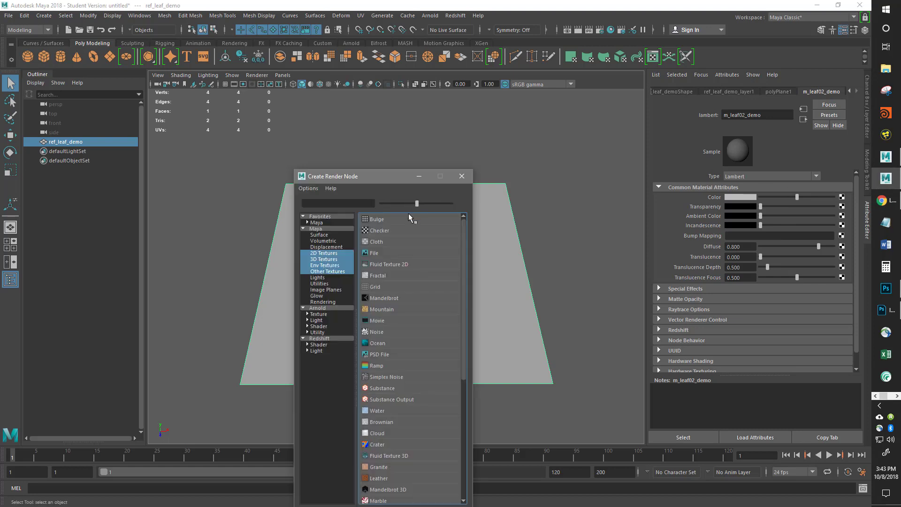
pyautogui.click(382, 256)
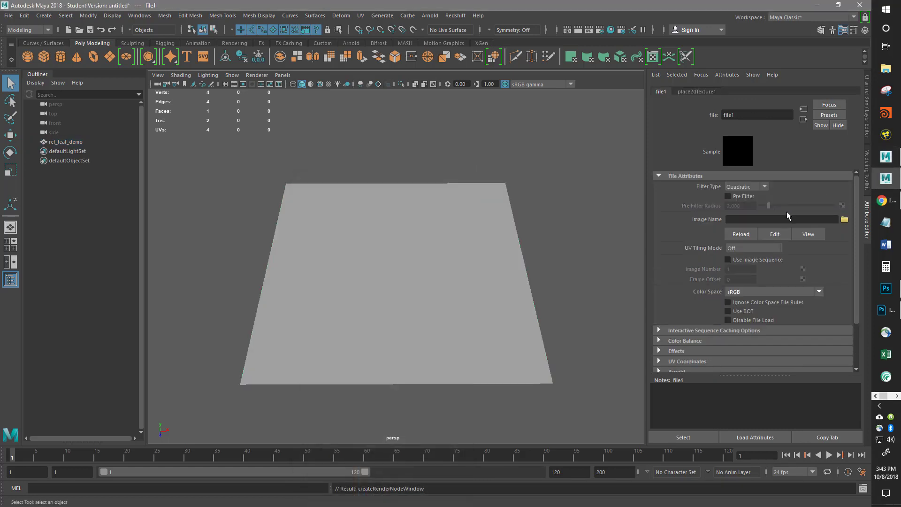
pyautogui.click(844, 220)
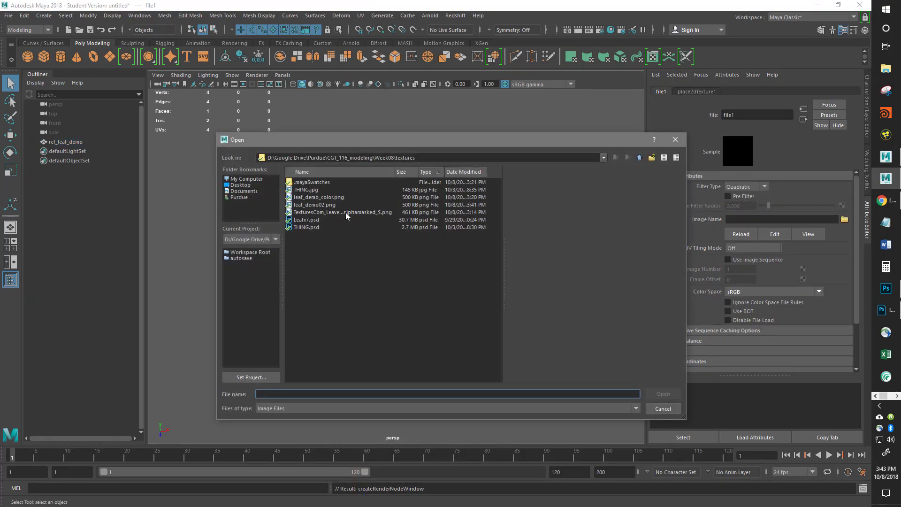
pyautogui.click(310, 205)
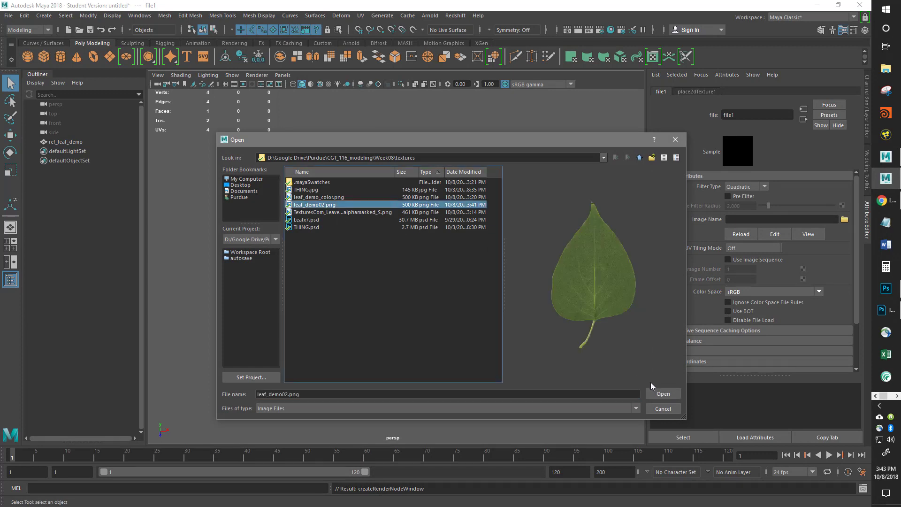
pyautogui.click(663, 394)
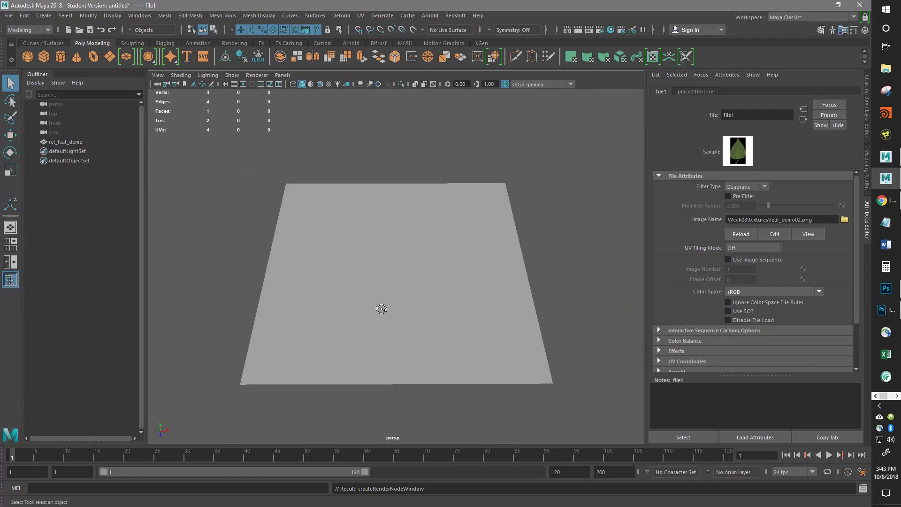
# Step: Show textures in the perspective view so the leaf image displays on the reference plane
pyautogui.keyDown('alt'); pyautogui.moveTo(381, 308); pyautogui.dragTo(382, 310); pyautogui.keyUp('alt')
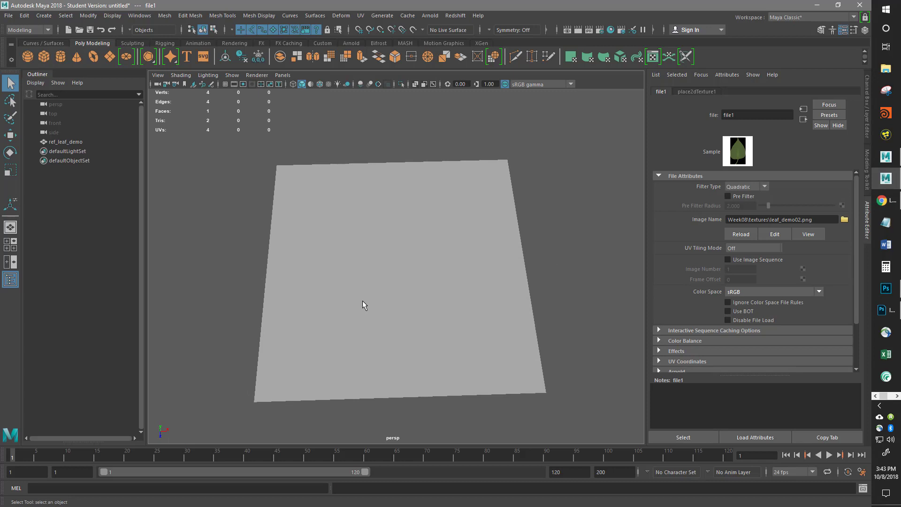
pyautogui.press('6')
pyautogui.keyDown('alt'); pyautogui.moveTo(350, 291); pyautogui.dragTo(453, 303); pyautogui.keyUp('alt')
# Step: Set the ref_leaf_demo_layer1 display layer to Reference mode so the leaf plane cannot be selected in the viewport
pyautogui.click(454, 304)
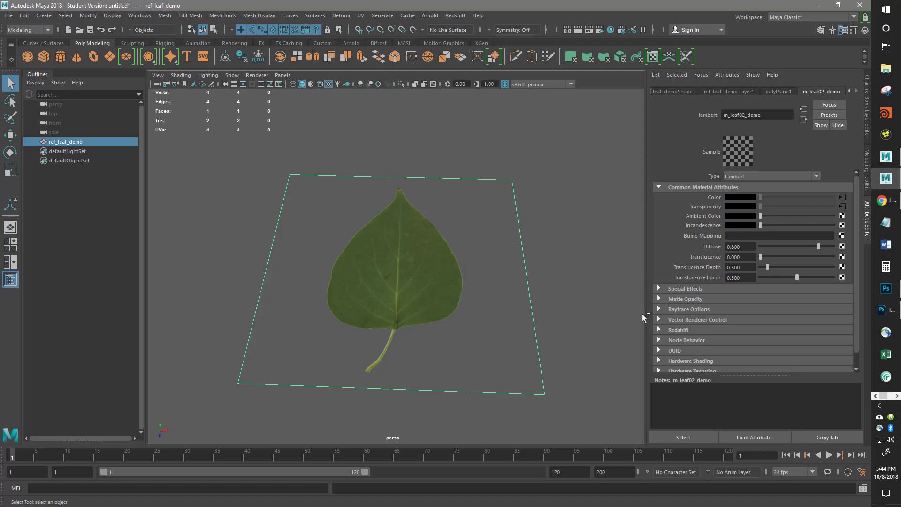
pyautogui.hotkey('ctrl', 'a')
pyautogui.click(677, 375)
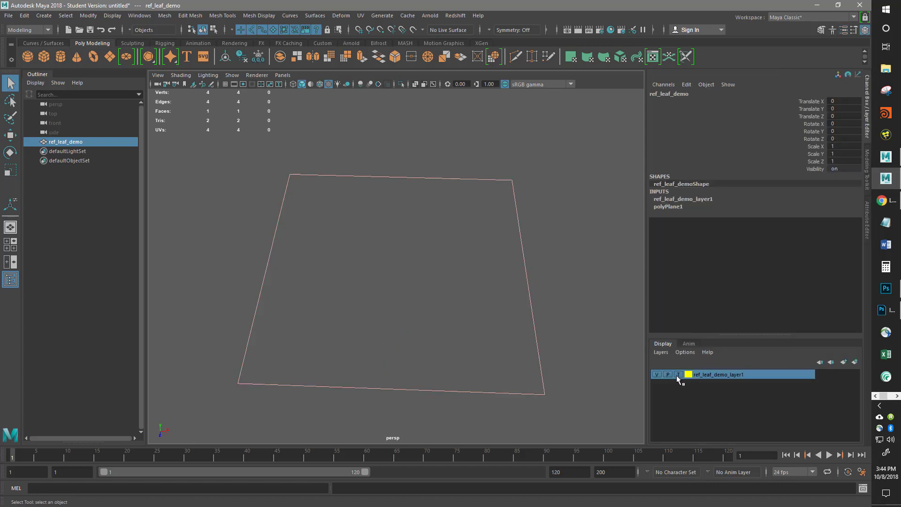
pyautogui.click(677, 375)
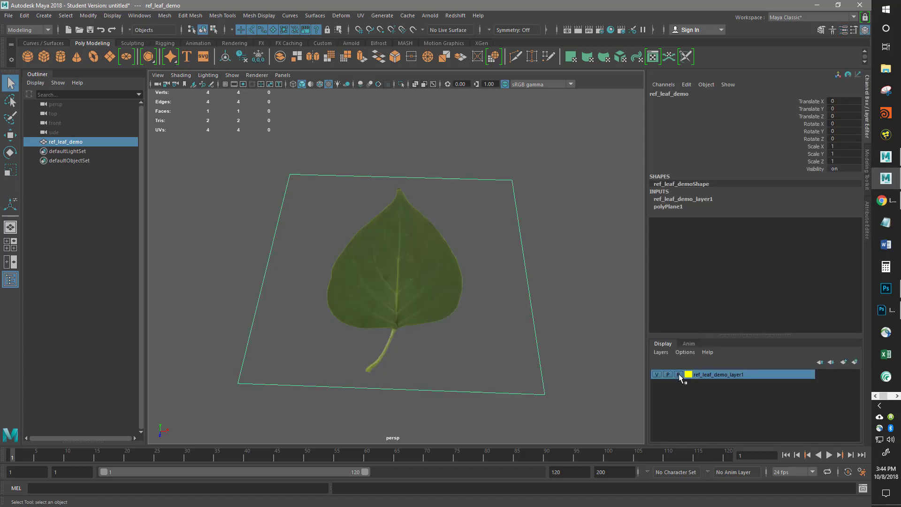
# Step: Switch to the top view, widen the viewport and frame the leaf image for tracing
pyautogui.keyDown('alt'); pyautogui.moveTo(412, 250); pyautogui.dragTo(403, 310); pyautogui.keyUp('alt')
pyautogui.press('space')
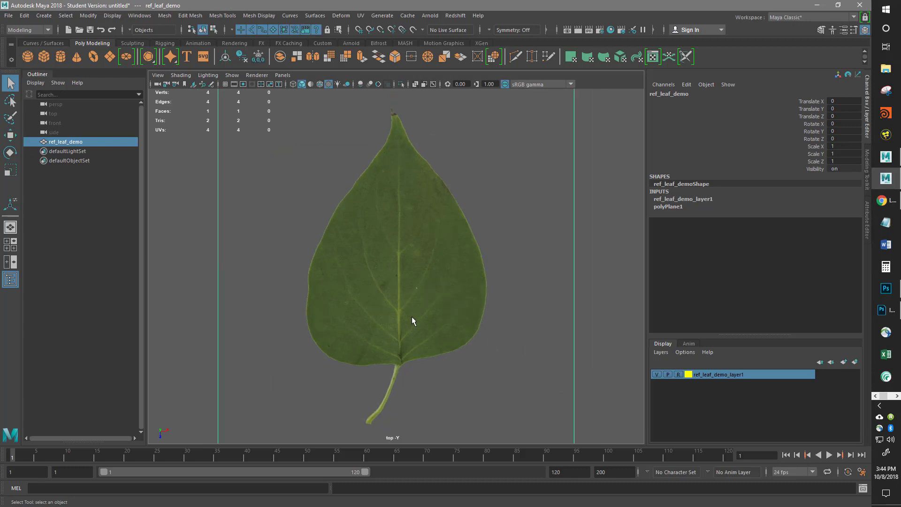
pyautogui.keyDown('alt'); pyautogui.moveTo(407, 302); pyautogui.dragTo(392, 297, button='middle'); pyautogui.keyUp('alt')
pyautogui.scroll(2, 392, 304)
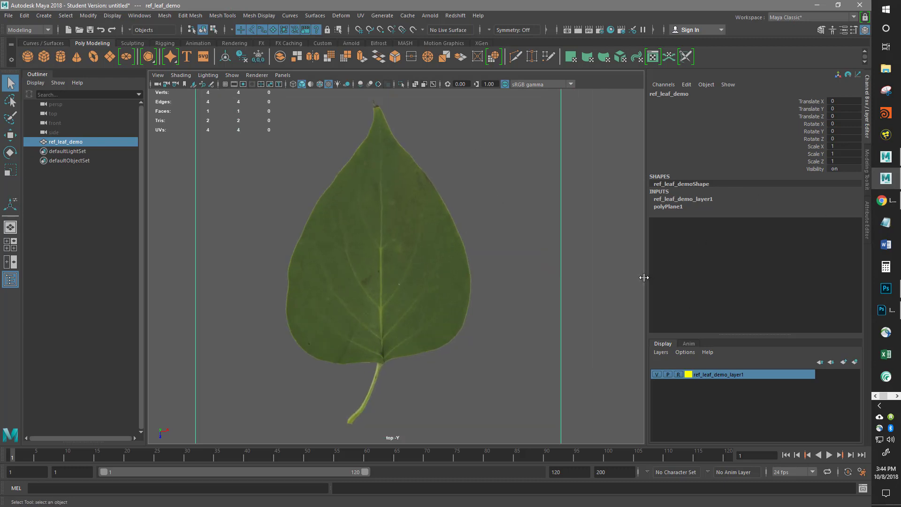
pyautogui.moveTo(647, 277); pyautogui.dragTo(775, 272)
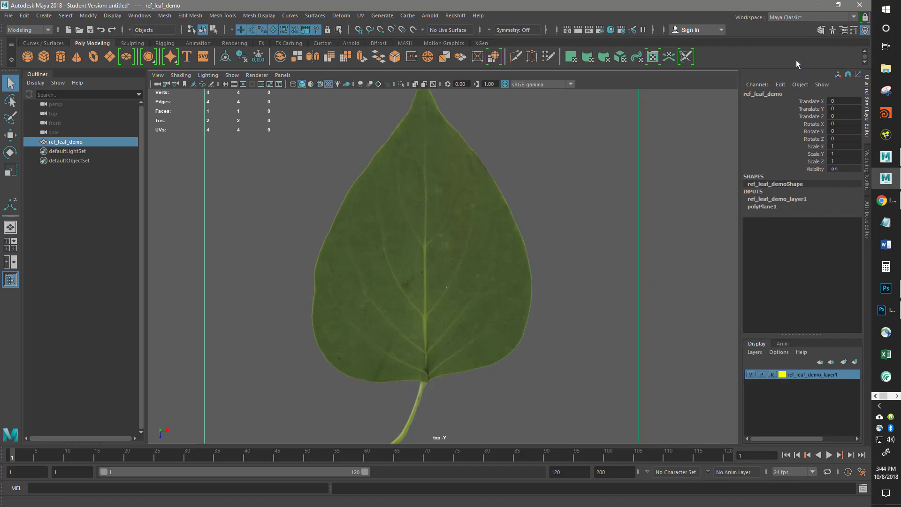
pyautogui.keyDown('alt'); pyautogui.moveTo(480, 317); pyautogui.dragTo(471, 354, button='middle'); pyautogui.keyUp('alt')
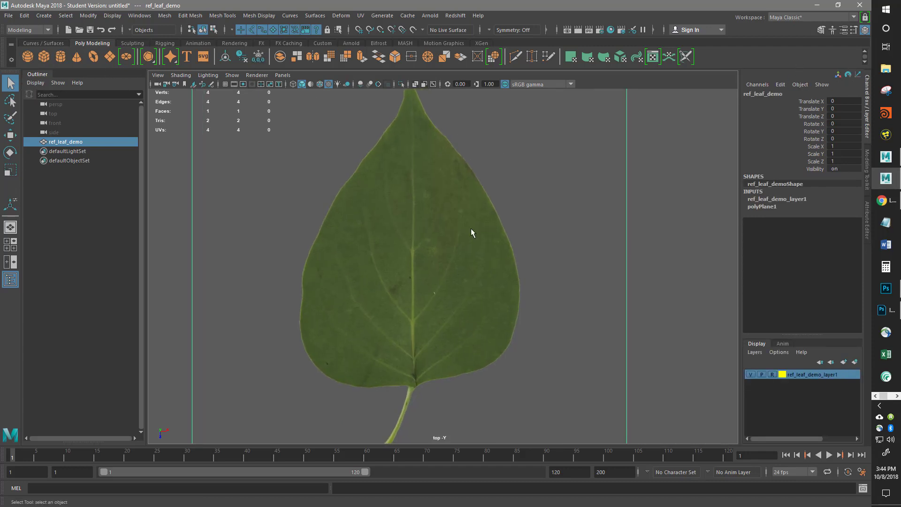
pyautogui.keyDown('alt'); pyautogui.moveTo(468, 235); pyautogui.dragTo(466, 279, button='middle'); pyautogui.keyUp('alt')
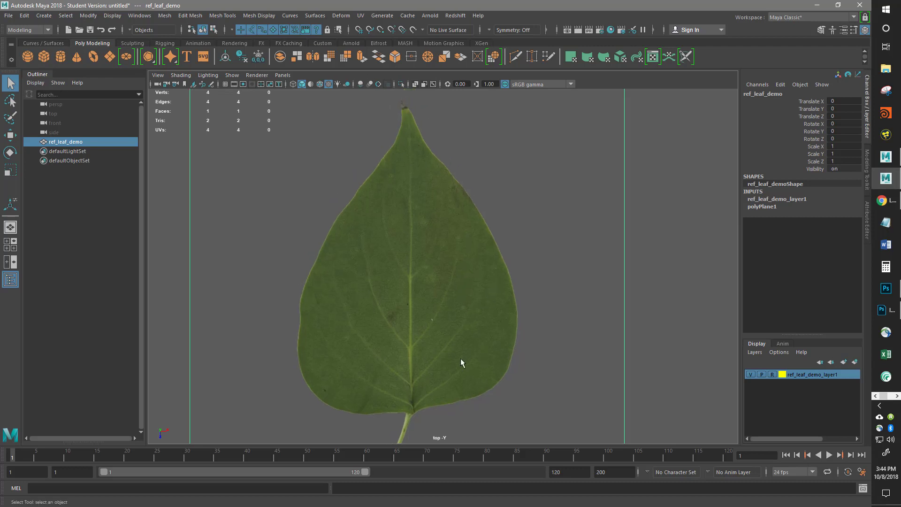
pyautogui.keyDown('alt'); pyautogui.moveTo(458, 320); pyautogui.dragTo(437, 260, button='middle'); pyautogui.keyUp('alt')
pyautogui.scroll(-2, 437, 259)
pyautogui.keyDown('alt'); pyautogui.moveTo(390, 237); pyautogui.dragTo(386, 302, button='middle'); pyautogui.keyUp('alt')
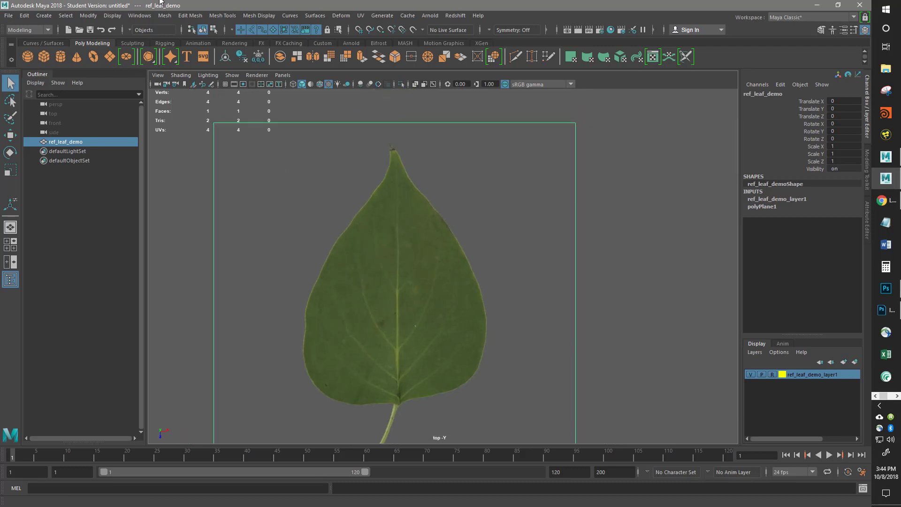
# Step: Trace the leaf's right edge with a Bezier curve from just above the tip down to the stem base
pyautogui.click(40, 45)
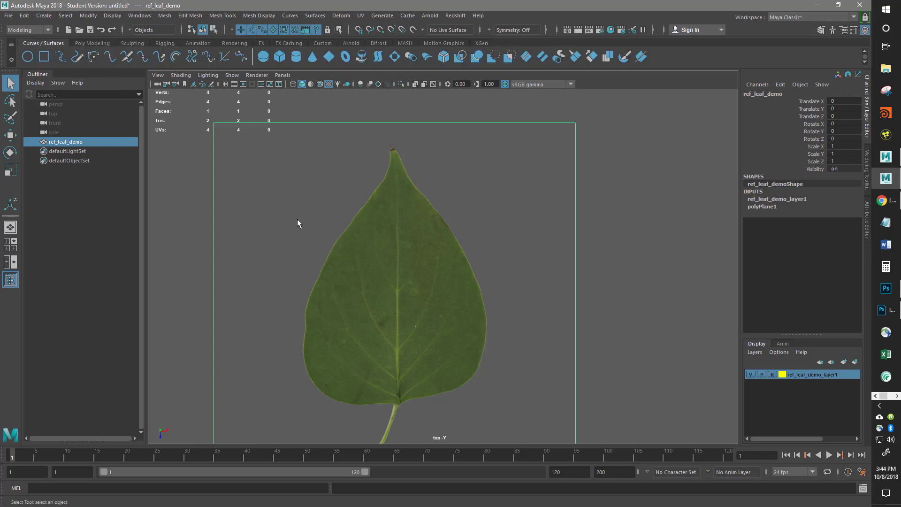
pyautogui.keyDown('alt'); pyautogui.moveTo(298, 223); pyautogui.dragTo(262, 194, button='middle'); pyautogui.keyUp('alt')
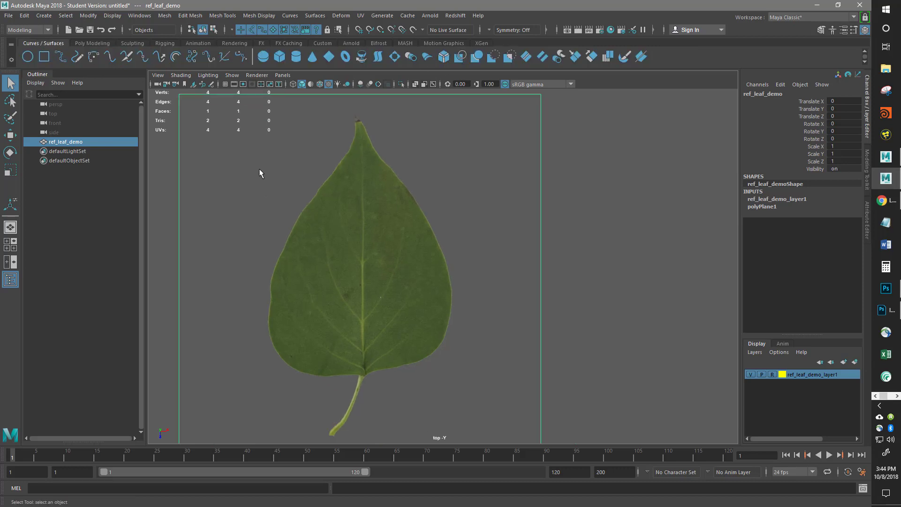
pyautogui.click(242, 56)
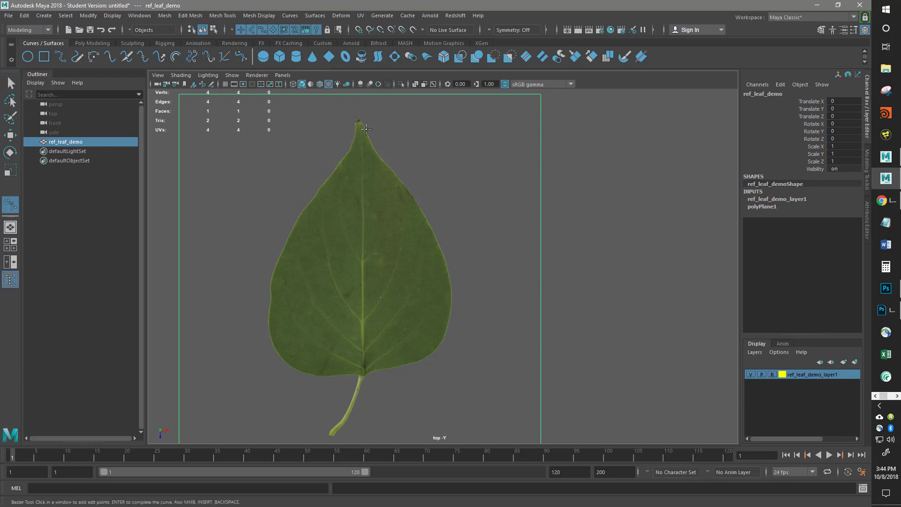
pyautogui.keyDown('alt'); pyautogui.moveTo(369, 137); pyautogui.dragTo(370, 145, button='middle'); pyautogui.keyUp('alt')
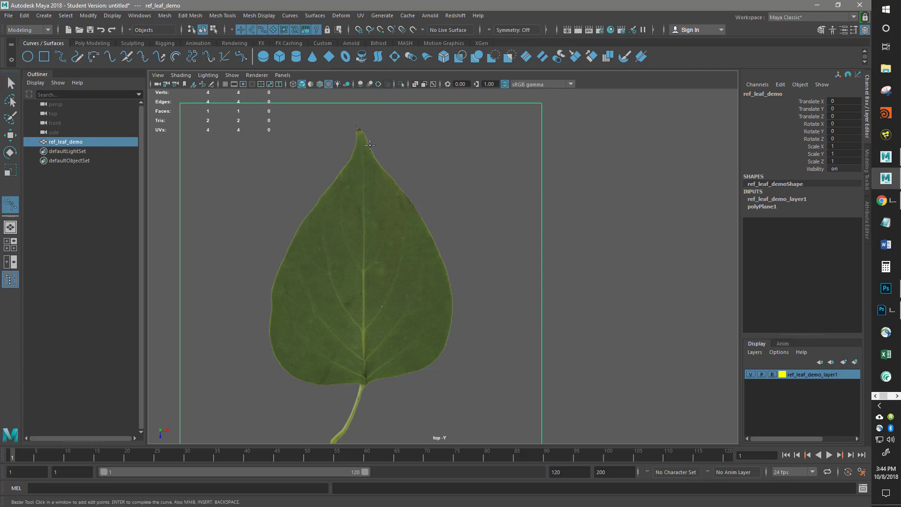
pyautogui.click(360, 120)
pyautogui.moveTo(374, 156); pyautogui.dragTo(384, 171)
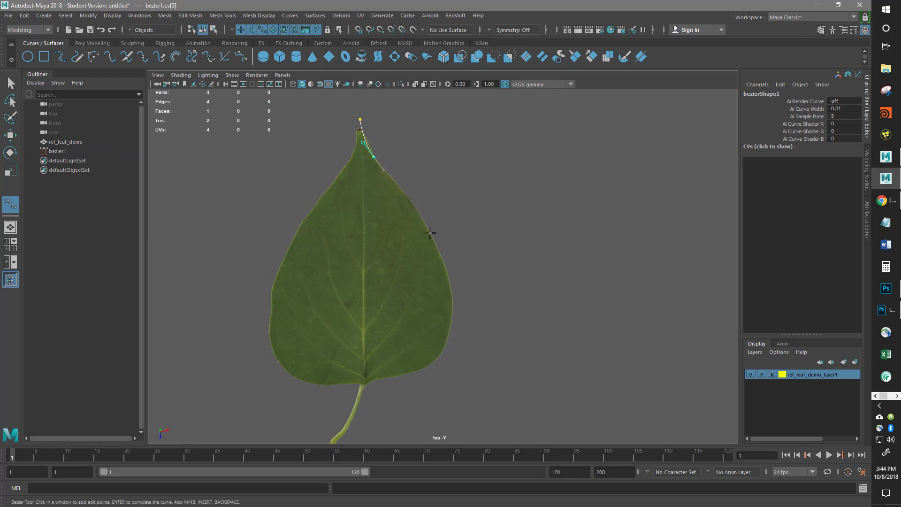
pyautogui.moveTo(428, 230); pyautogui.dragTo(442, 264)
pyautogui.moveTo(451, 322); pyautogui.dragTo(367, 390)
pyautogui.press('w')
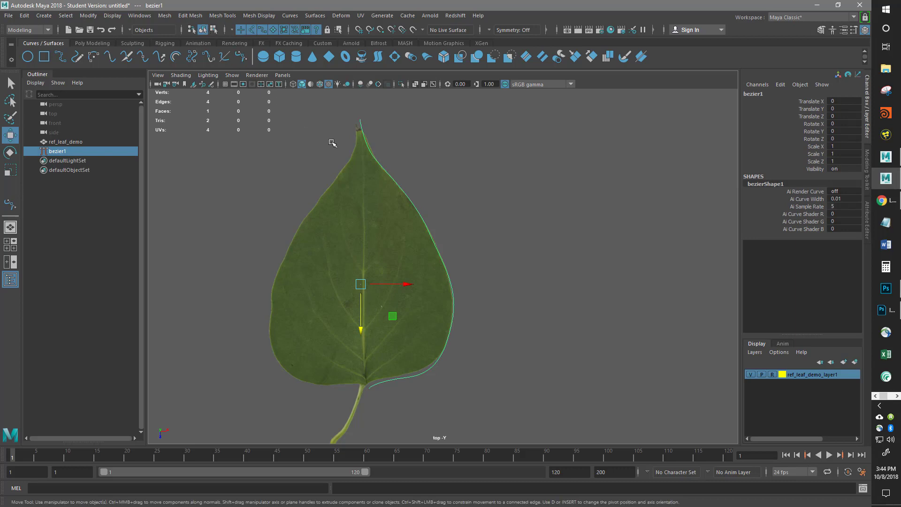
# Step: Trace the leaf's left edge with a second Bezier curve from beside the tip down to the stem base
pyautogui.press('y')
pyautogui.click(352, 120)
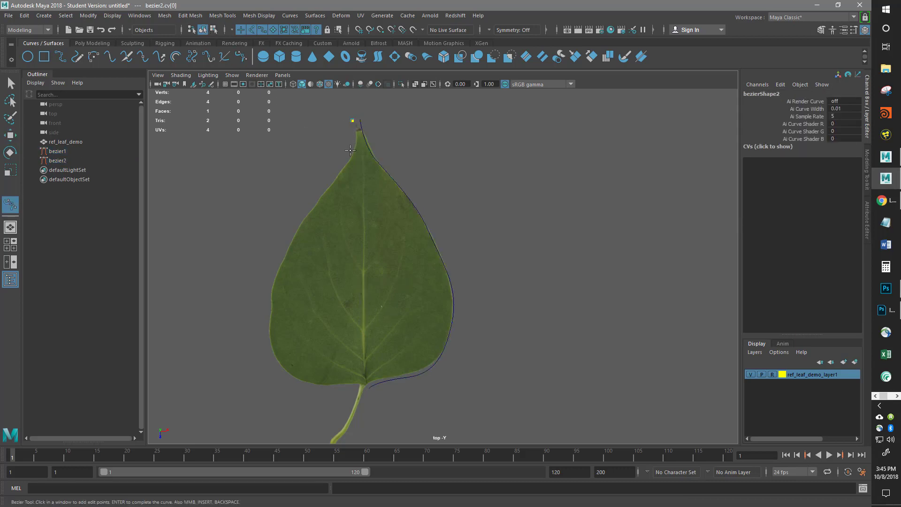
pyautogui.moveTo(351, 152); pyautogui.dragTo(341, 166)
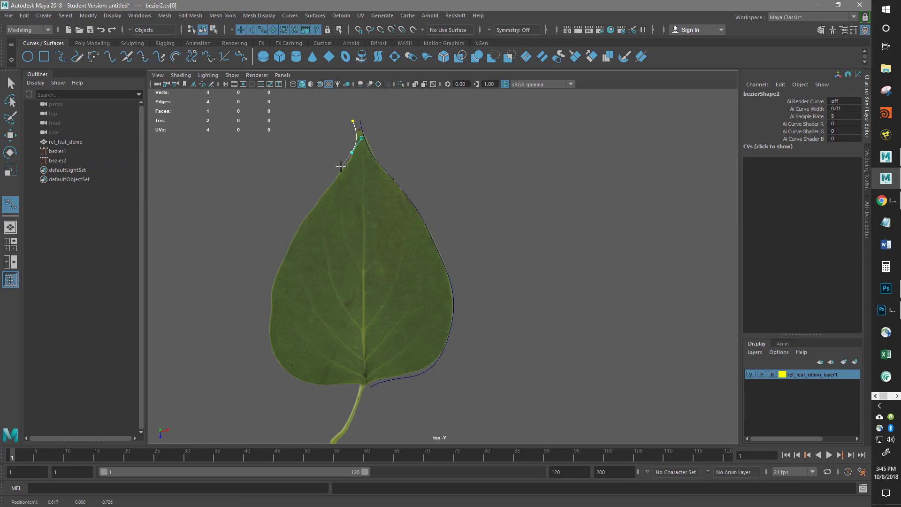
pyautogui.moveTo(292, 234); pyautogui.dragTo(280, 257)
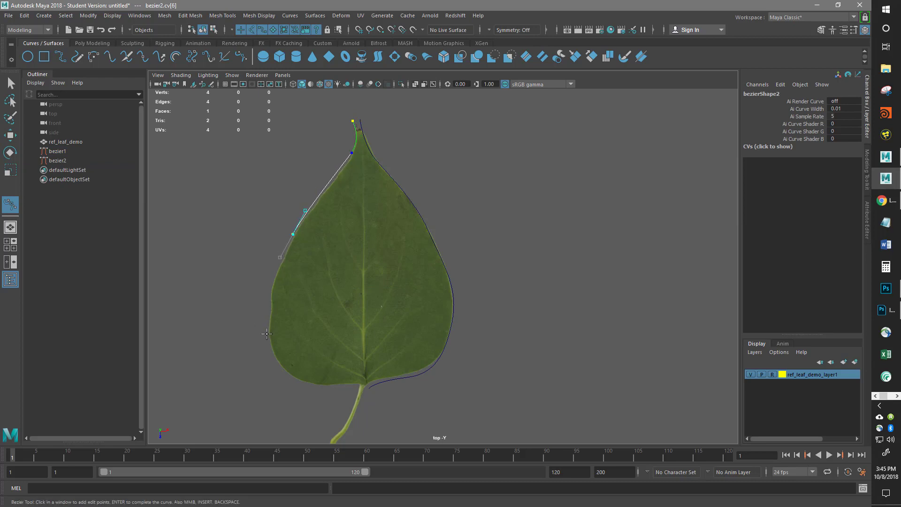
pyautogui.moveTo(267, 334); pyautogui.dragTo(359, 387)
pyautogui.press('w')
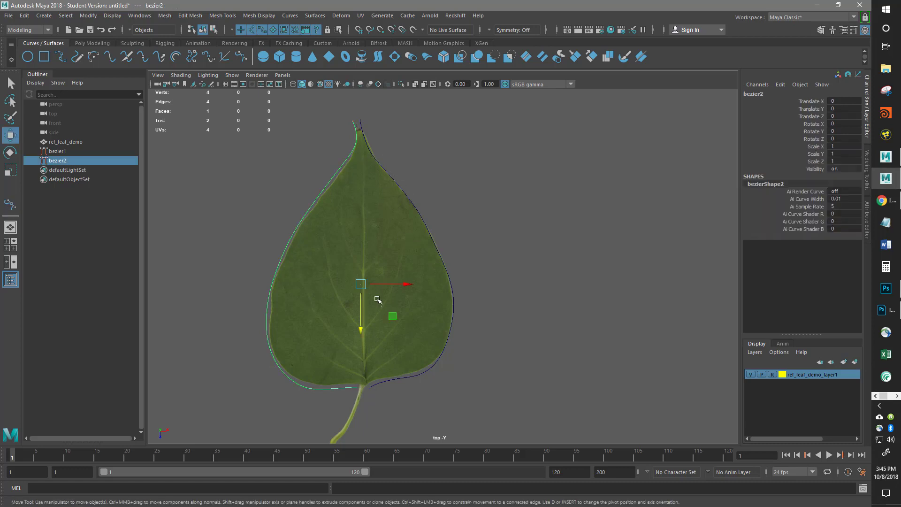
pyautogui.click(242, 58)
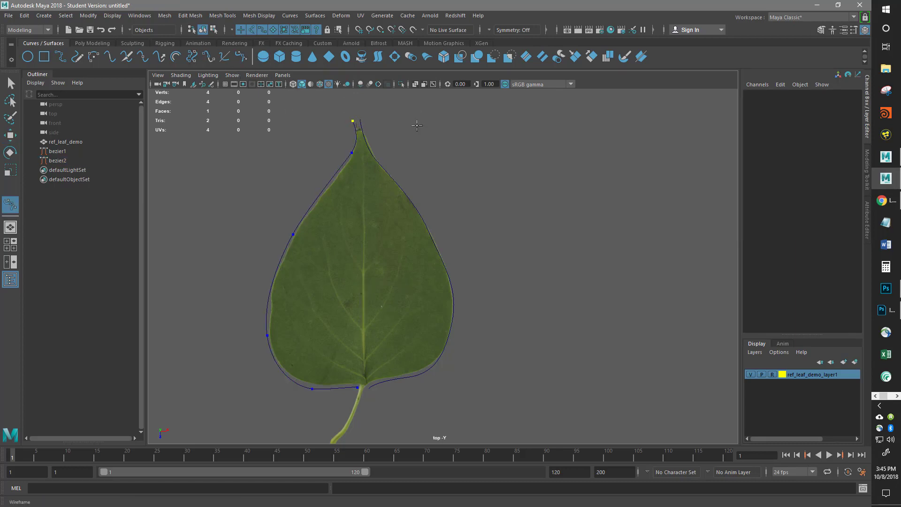
pyautogui.hotkey('ctrl', 'z')
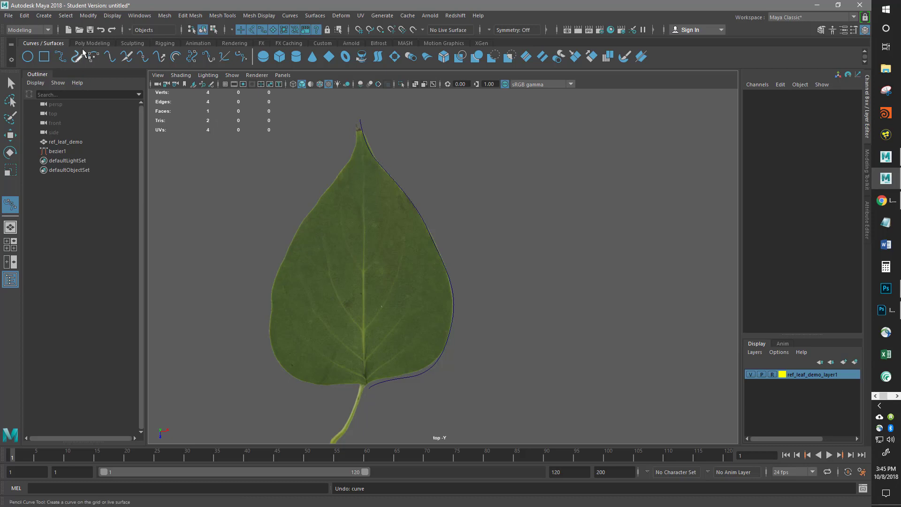
pyautogui.click(112, 30)
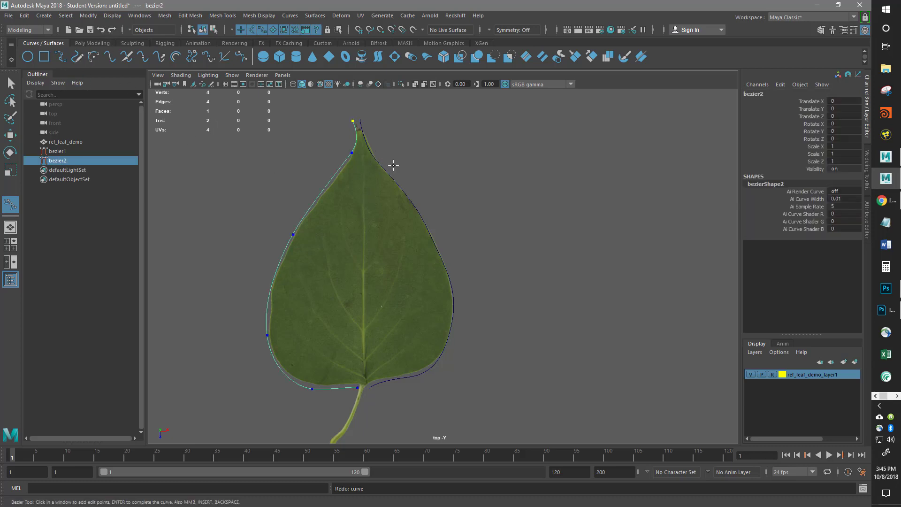
pyautogui.press('w')
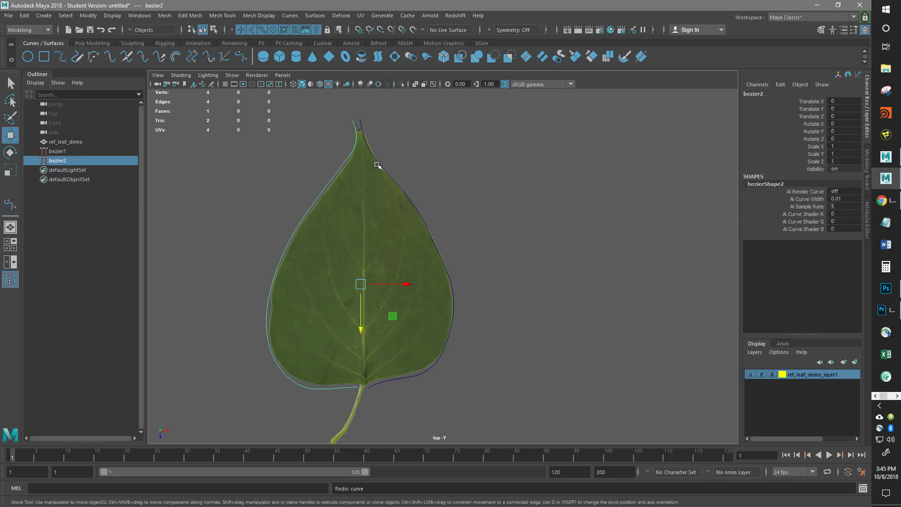
# Step: Draw a third Bezier curve along the leaf's central vein from the tip to the stem base
pyautogui.click(241, 57)
pyautogui.moveTo(360, 126); pyautogui.dragTo(363, 213)
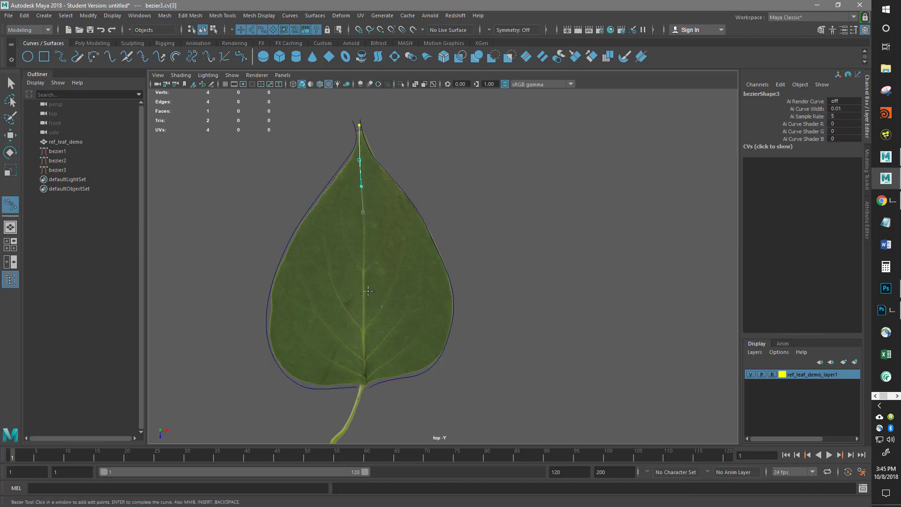
pyautogui.moveTo(364, 273); pyautogui.dragTo(364, 278)
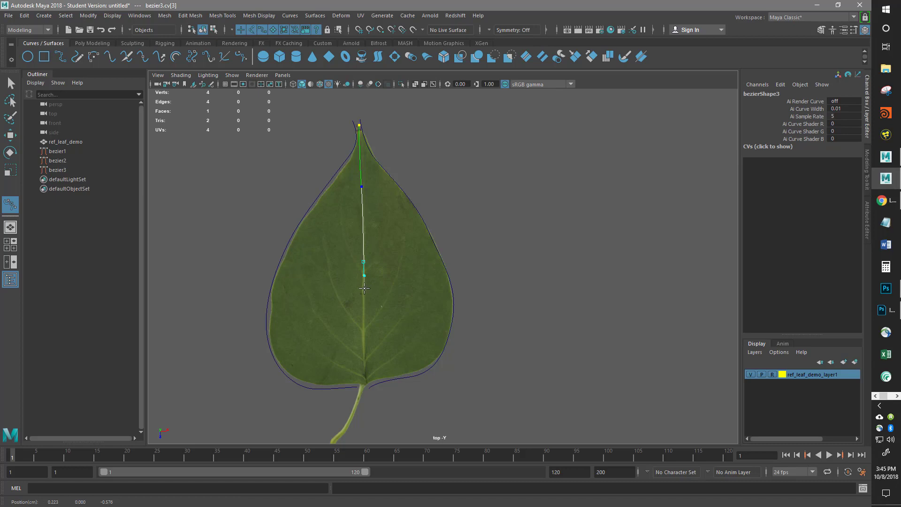
pyautogui.moveTo(362, 332); pyautogui.dragTo(364, 350)
pyautogui.click(363, 385)
pyautogui.click(364, 387)
pyautogui.scroll(3, 377, 259)
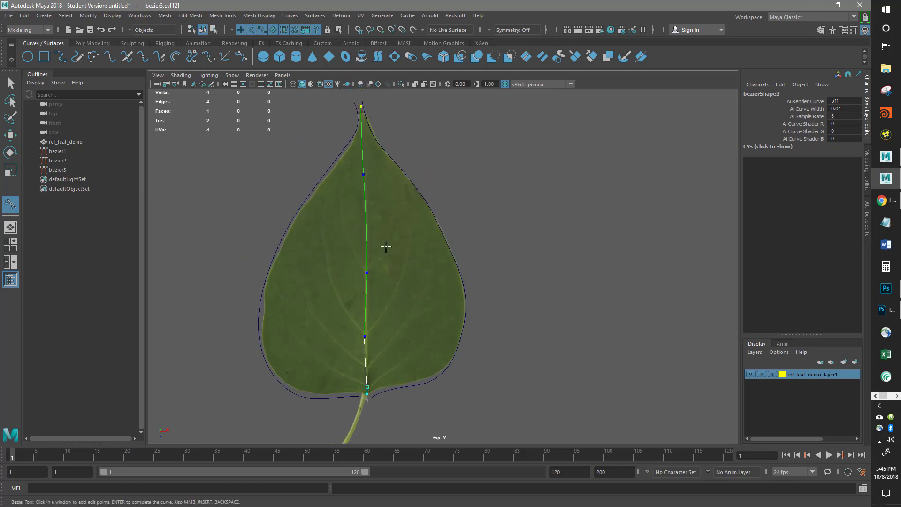
pyautogui.press('w')
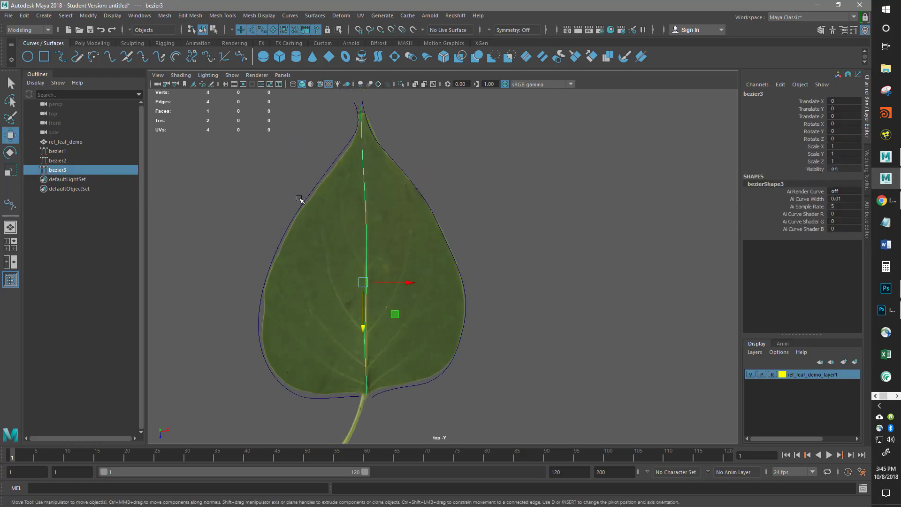
# Step: Select all three traced Bezier curves and convert them to NURBS curves
pyautogui.moveTo(291, 186); pyautogui.dragTo(488, 211)
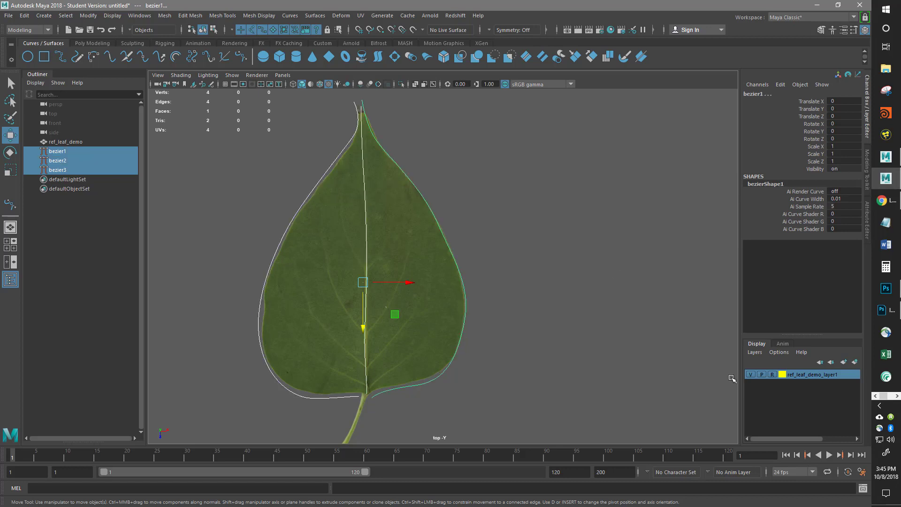
pyautogui.keyDown('alt'); pyautogui.moveTo(413, 287); pyautogui.dragTo(422, 307, button='middle'); pyautogui.keyUp('alt')
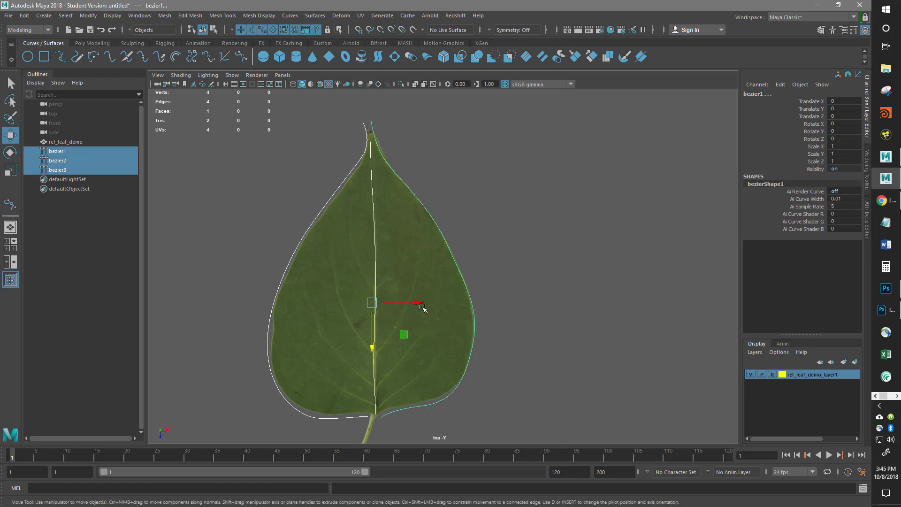
pyautogui.keyDown('alt'); pyautogui.moveTo(336, 274); pyautogui.dragTo(317, 231, button='middle'); pyautogui.keyUp('alt')
pyautogui.keyDown('alt'); pyautogui.moveTo(381, 224); pyautogui.dragTo(389, 254, button='middle'); pyautogui.keyUp('alt')
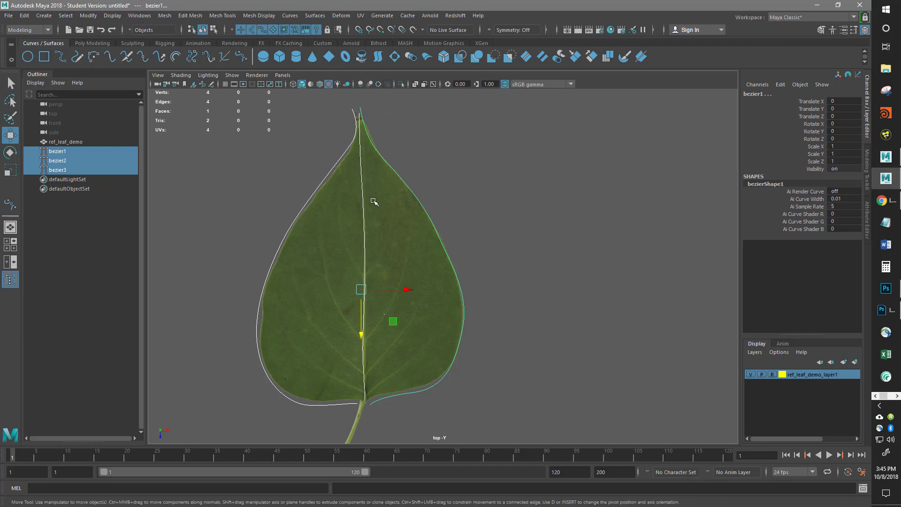
pyautogui.click(88, 16)
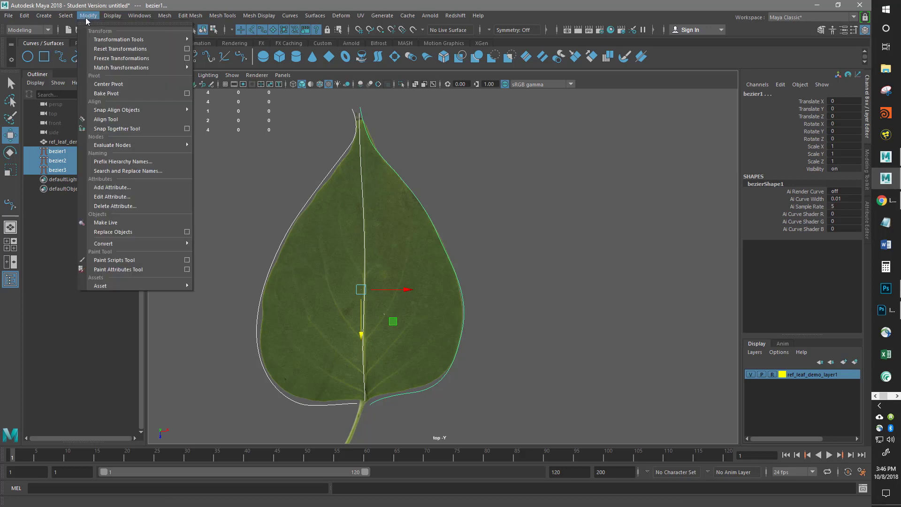
pyautogui.moveTo(141, 243)
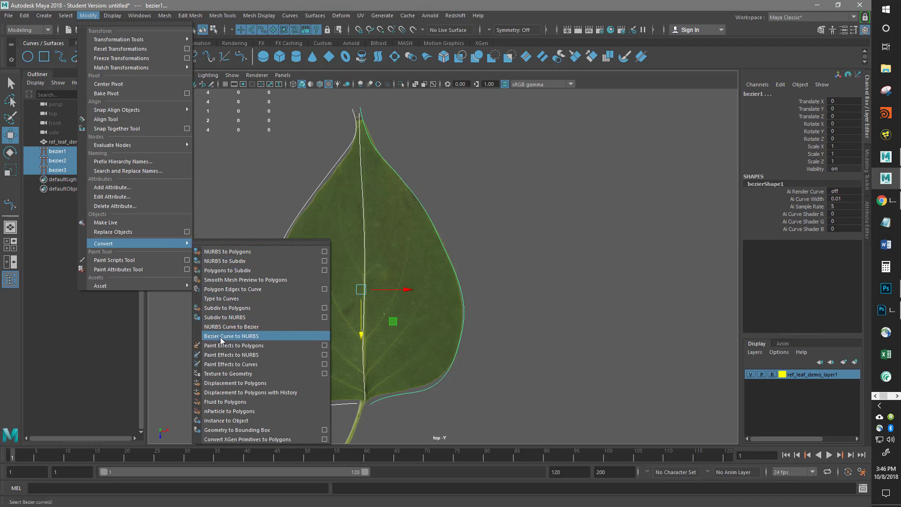
pyautogui.click(264, 335)
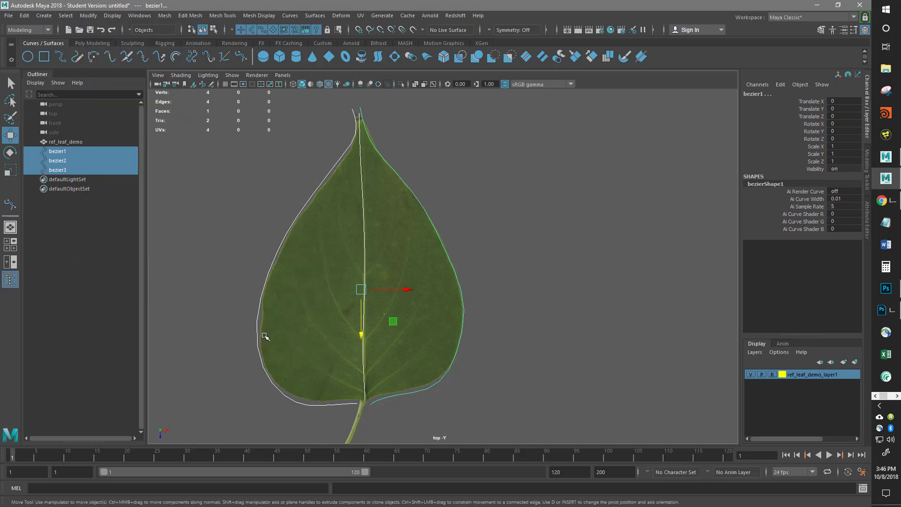
pyautogui.keyDown('alt'); pyautogui.moveTo(422, 322); pyautogui.dragTo(403, 305, button='middle'); pyautogui.keyUp('alt')
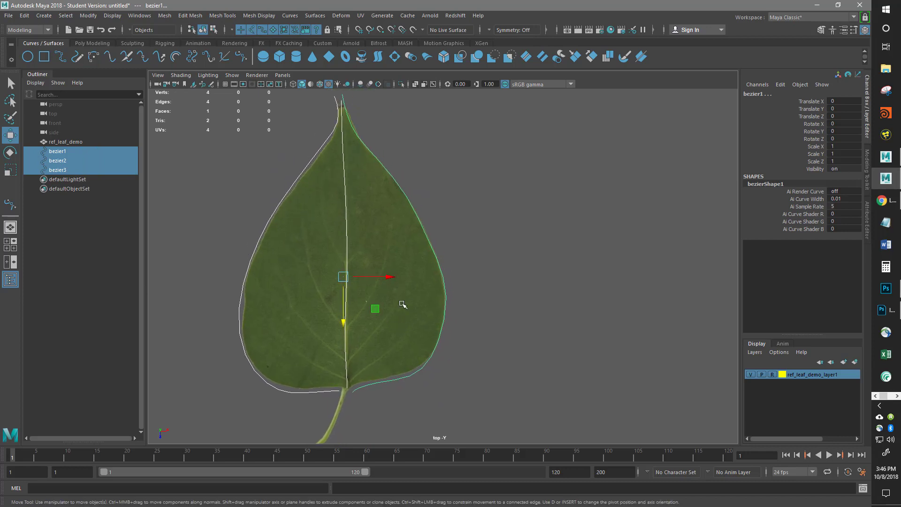
# Step: Show the control vertices of the leaf's right edge curve and fit the one on its upper middle section closer to the outline
pyautogui.moveTo(440, 258); pyautogui.dragTo(386, 254, button='right')
pyautogui.scroll(2, 446, 283)
pyautogui.moveTo(407, 235); pyautogui.dragTo(475, 249)
pyautogui.moveTo(389, 223); pyautogui.dragTo(447, 136)
pyautogui.moveTo(439, 225); pyautogui.dragTo(448, 214)
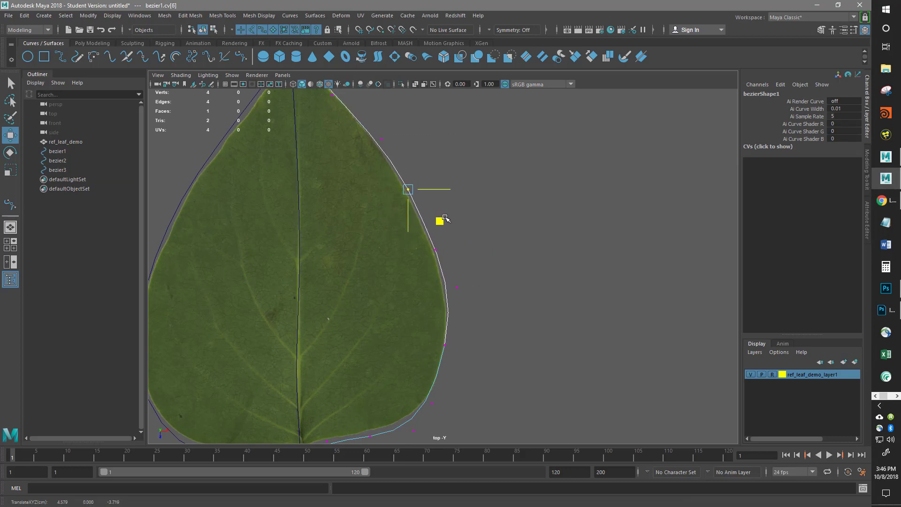
# Step: Reposition the right edge curve's control vertices near the leaf tip so the curve follows the outline
pyautogui.keyDown('alt'); pyautogui.moveTo(362, 187); pyautogui.dragTo(359, 286, button='middle'); pyautogui.keyUp('alt')
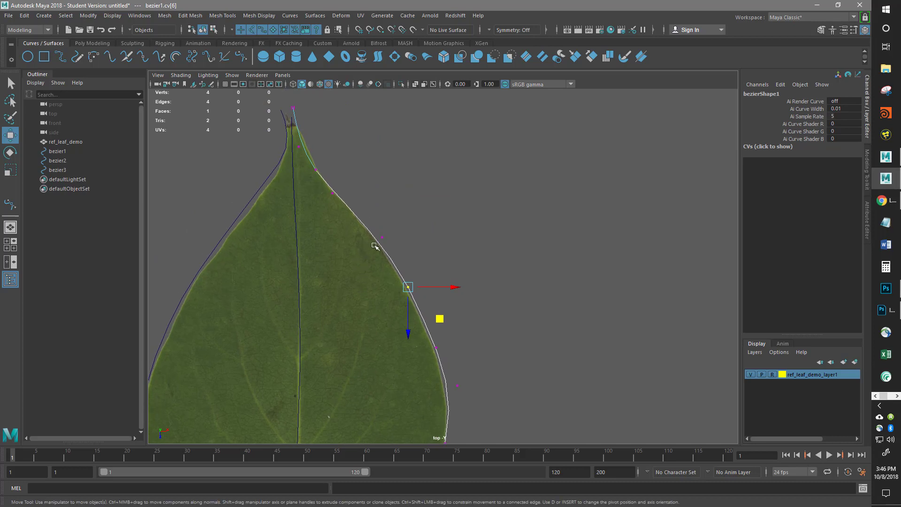
pyautogui.click(332, 193)
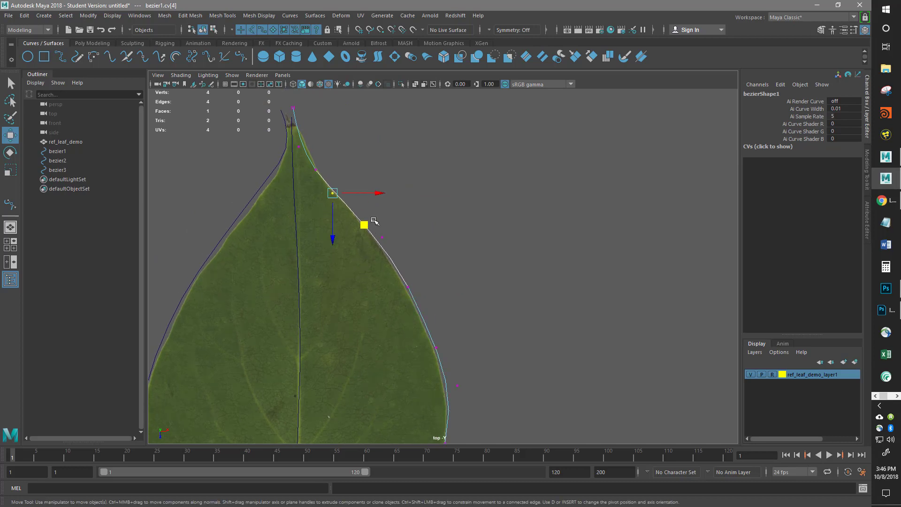
pyautogui.click(367, 225)
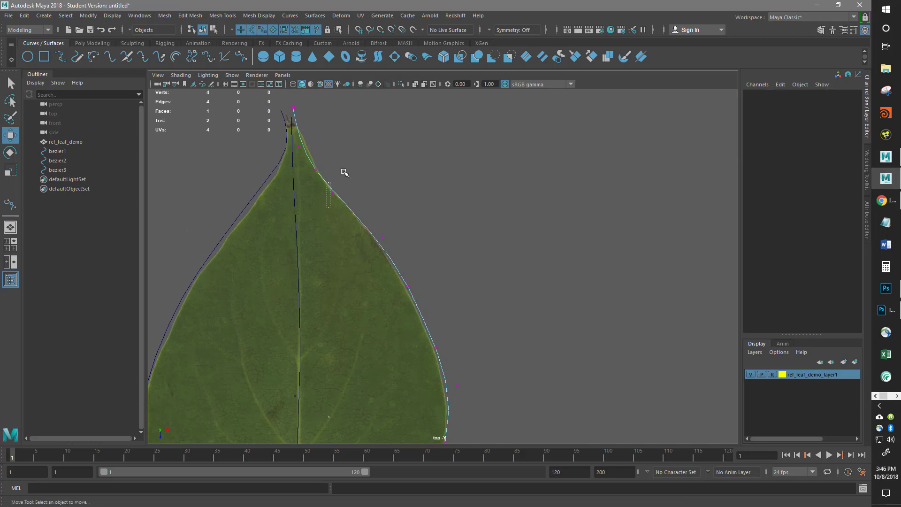
pyautogui.moveTo(344, 171); pyautogui.dragTo(364, 219)
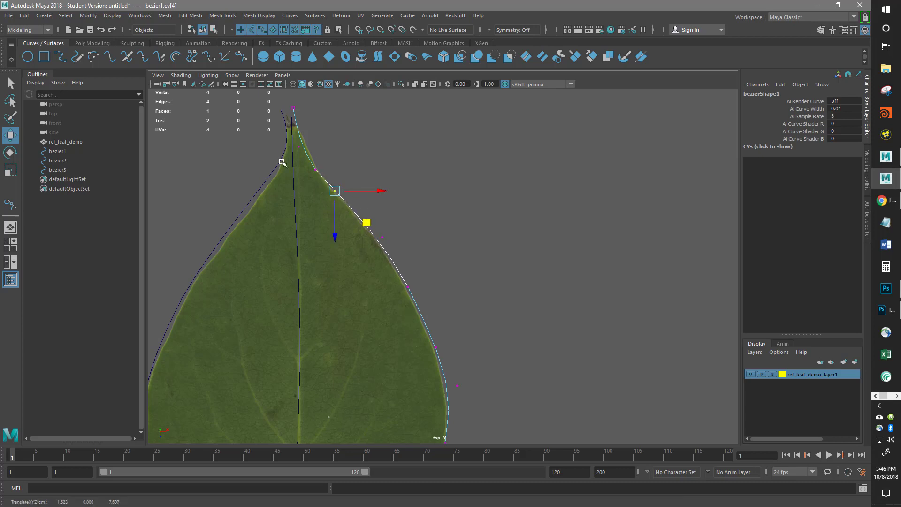
pyautogui.click(314, 169)
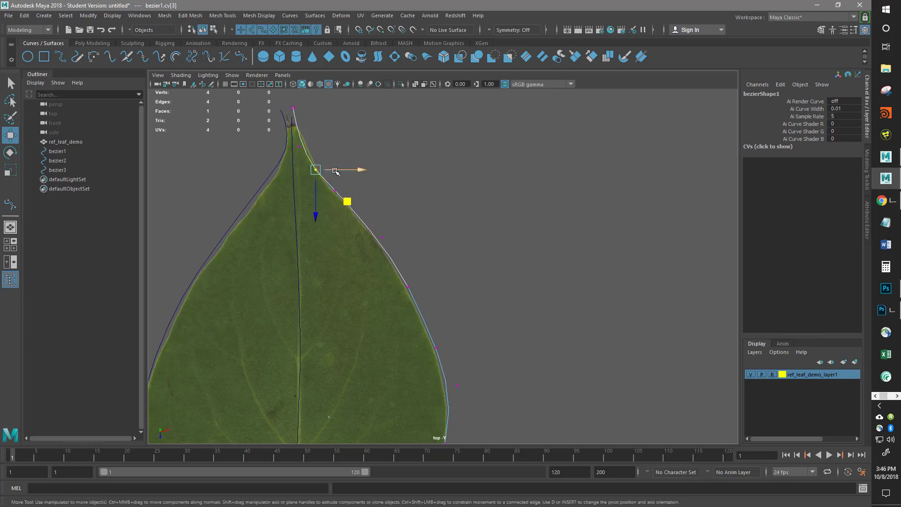
pyautogui.click(305, 146)
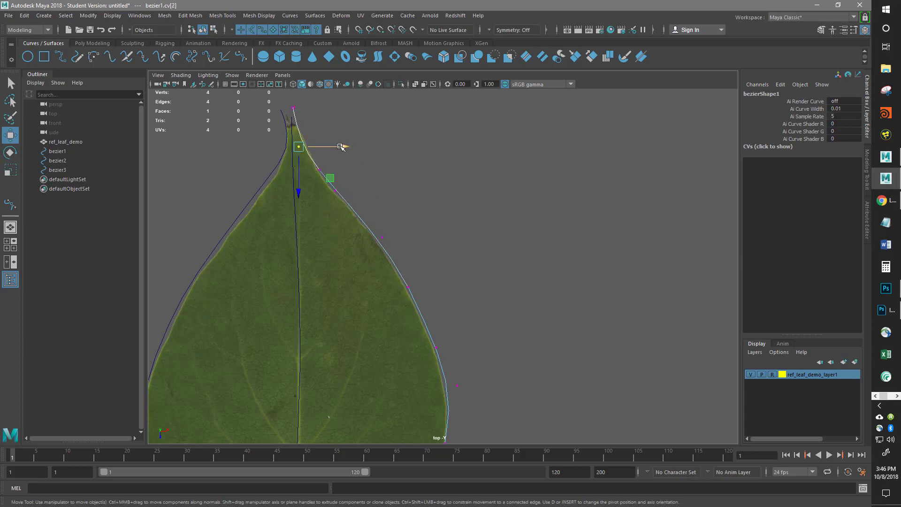
pyautogui.moveTo(348, 148); pyautogui.dragTo(349, 147)
# Step: Refine the right edge curve's control vertices around the lower bulge and beside the stem base to follow the outline
pyautogui.keyDown('alt'); pyautogui.moveTo(379, 243); pyautogui.dragTo(372, 155, button='middle'); pyautogui.keyUp('alt')
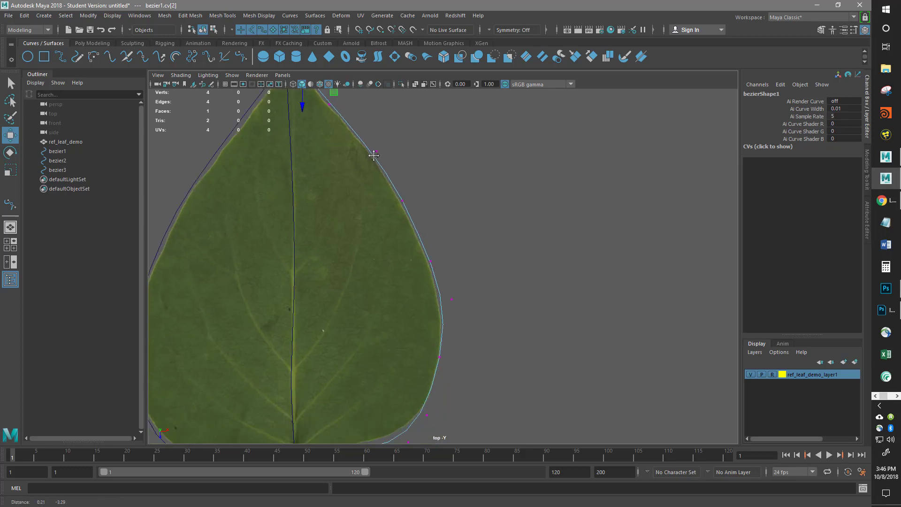
pyautogui.keyDown('alt'); pyautogui.moveTo(410, 423); pyautogui.dragTo(429, 239, button='middle'); pyautogui.keyUp('alt')
pyautogui.scroll(3, 329, 280)
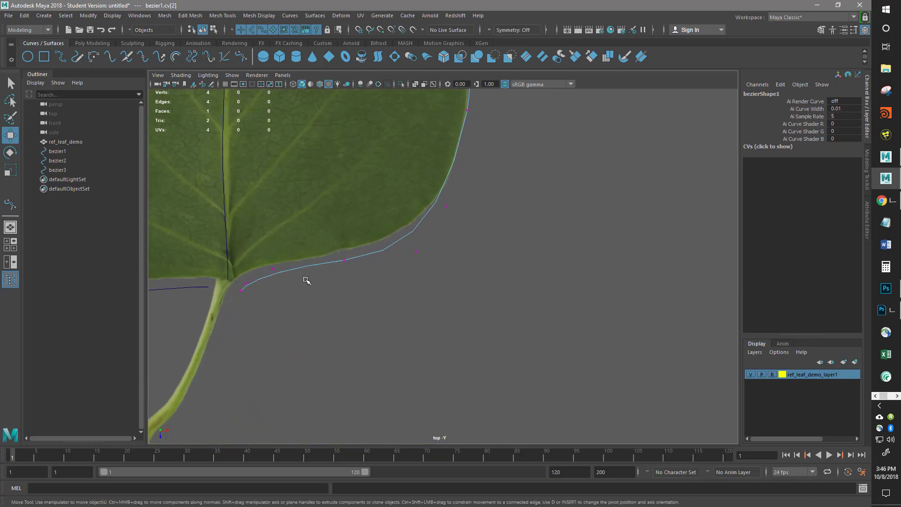
pyautogui.moveTo(269, 261); pyautogui.dragTo(287, 290)
pyautogui.keyDown('alt'); pyautogui.moveTo(443, 153); pyautogui.dragTo(442, 192, button='middle'); pyautogui.keyUp('alt')
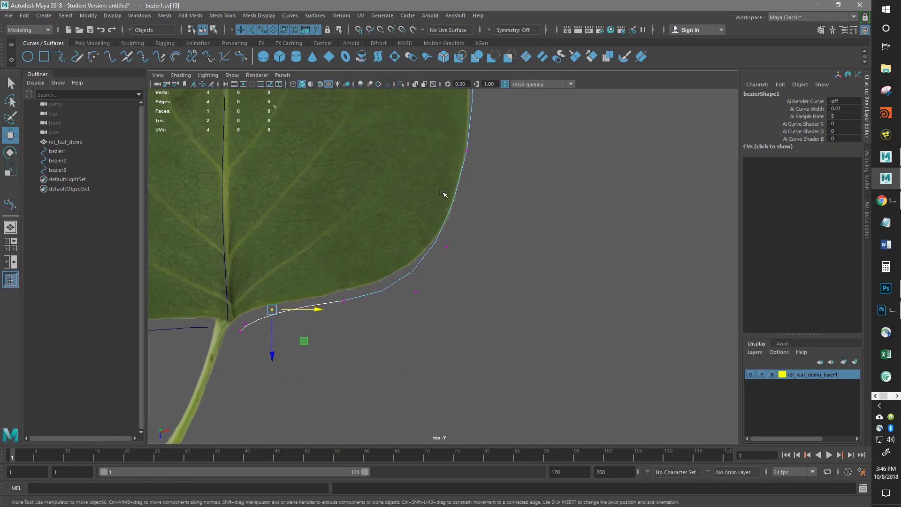
pyautogui.moveTo(446, 136); pyautogui.dragTo(521, 151)
pyautogui.moveTo(462, 268); pyautogui.dragTo(483, 279)
pyautogui.keyDown('alt'); pyautogui.moveTo(444, 261); pyautogui.dragTo(392, 257, button='right'); pyautogui.keyUp('alt')
# Step: Show the left edge curve's control vertices and shift the one at the narrow neck below the tip to smooth the curve
pyautogui.keyDown('alt'); pyautogui.moveTo(255, 309); pyautogui.dragTo(352, 339, button='middle'); pyautogui.keyUp('alt')
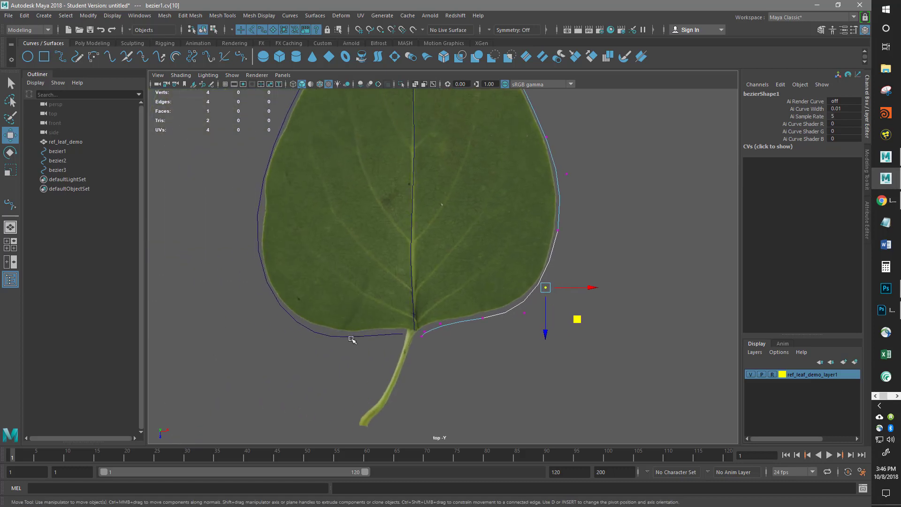
pyautogui.scroll(2, 345, 340)
pyautogui.keyDown('alt'); pyautogui.moveTo(264, 195); pyautogui.dragTo(301, 389, button='middle'); pyautogui.keyUp('alt')
pyautogui.keyDown('alt'); pyautogui.moveTo(353, 202); pyautogui.dragTo(323, 322, button='middle'); pyautogui.keyUp('alt')
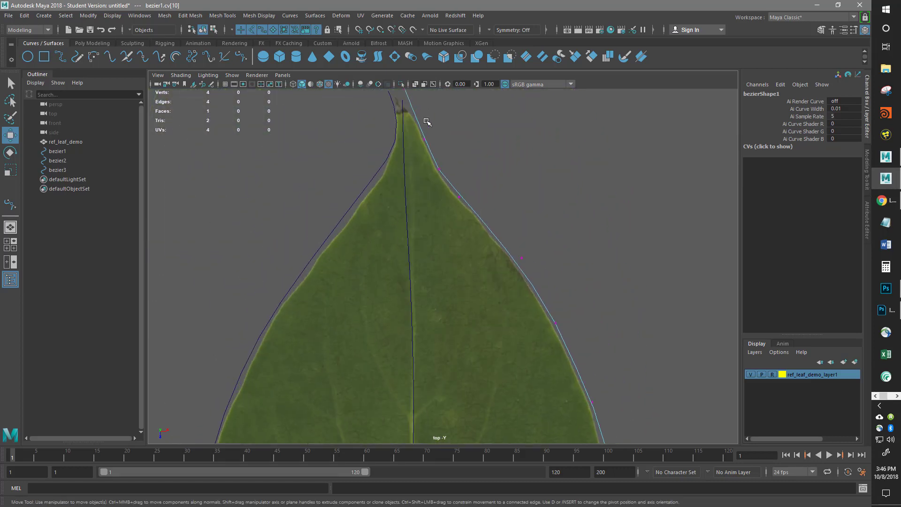
pyautogui.keyDown('alt'); pyautogui.moveTo(412, 194); pyautogui.dragTo(391, 266, button='middle'); pyautogui.keyUp('alt')
pyautogui.click(374, 212)
pyautogui.moveTo(373, 213); pyautogui.dragTo(325, 210, button='right')
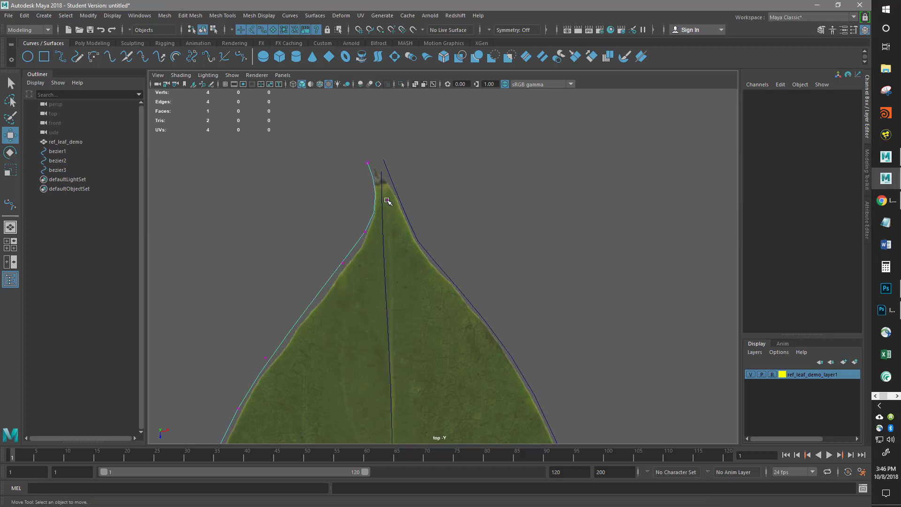
pyautogui.click(387, 200)
pyautogui.moveTo(427, 199); pyautogui.dragTo(417, 197)
# Step: Show the central vein curve's control vertices and align those along its lower and middle sections with the vein
pyautogui.keyDown('alt'); pyautogui.moveTo(406, 257); pyautogui.dragTo(394, 141, button='middle'); pyautogui.keyUp('alt')
pyautogui.scroll(-5, 404, 239)
pyautogui.keyDown('alt'); pyautogui.moveTo(409, 368); pyautogui.dragTo(382, 199, button='middle'); pyautogui.keyUp('alt')
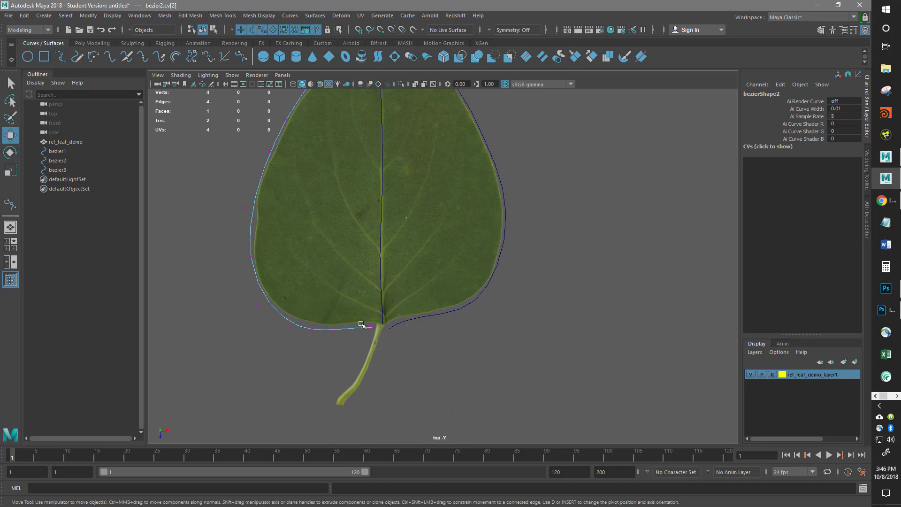
pyautogui.scroll(3, 300, 329)
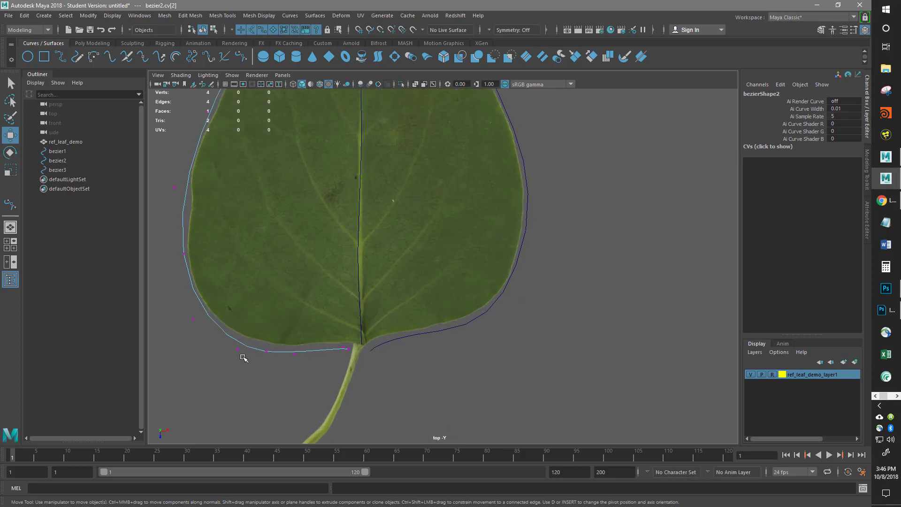
pyautogui.keyDown('alt'); pyautogui.moveTo(368, 241); pyautogui.dragTo(357, 261, button='middle'); pyautogui.keyUp('alt')
pyautogui.click(353, 263)
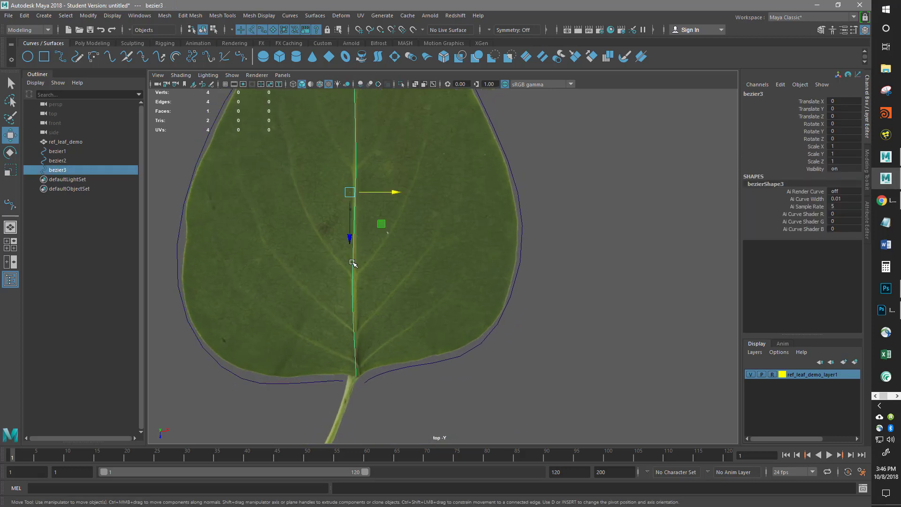
pyautogui.moveTo(347, 270); pyautogui.dragTo(299, 267, button='right')
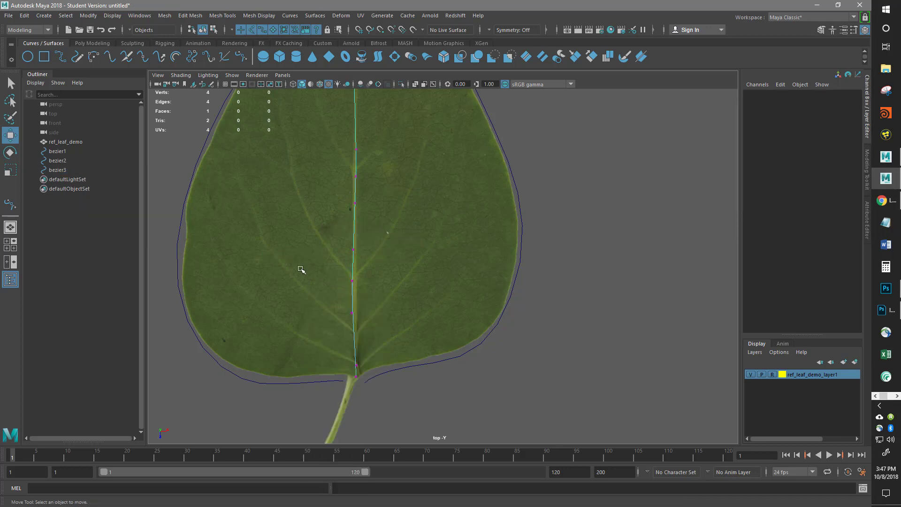
pyautogui.click(356, 281)
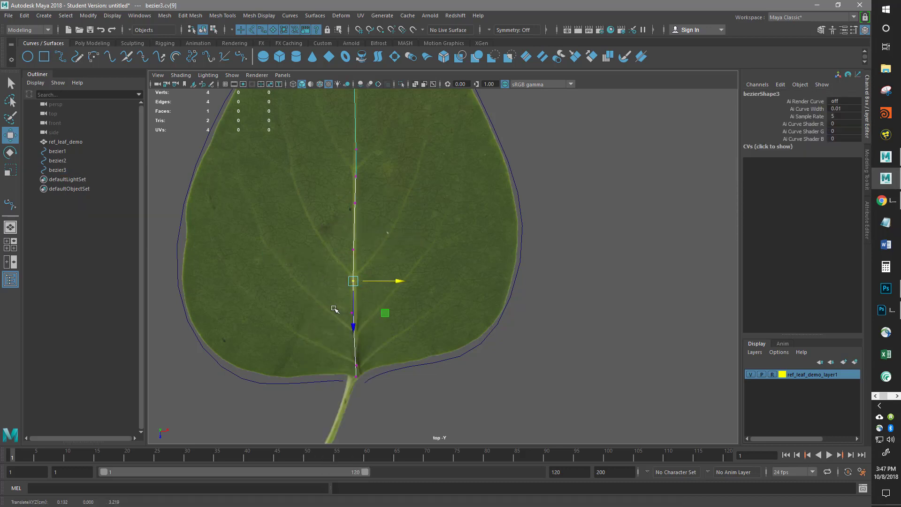
pyautogui.moveTo(334, 308); pyautogui.dragTo(400, 314)
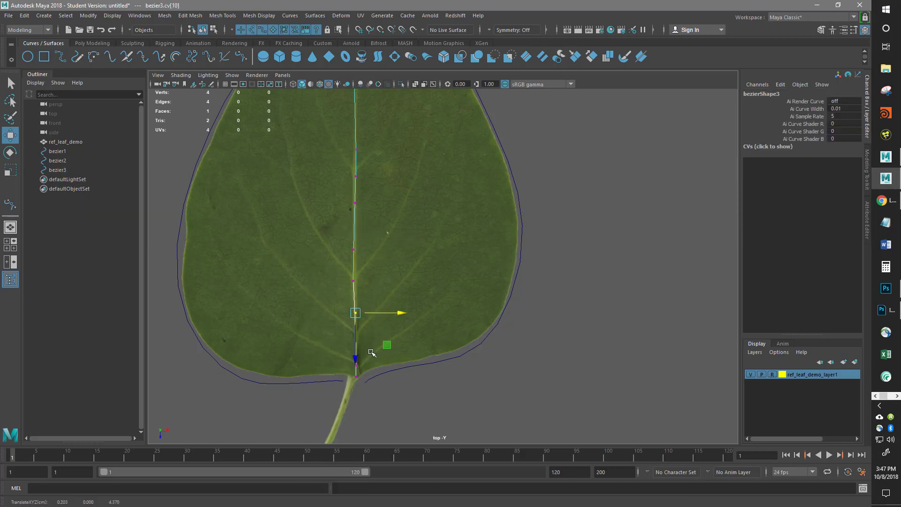
pyautogui.keyDown('alt'); pyautogui.moveTo(350, 187); pyautogui.dragTo(336, 253, button='middle'); pyautogui.keyUp('alt')
pyautogui.moveTo(358, 255); pyautogui.dragTo(332, 239)
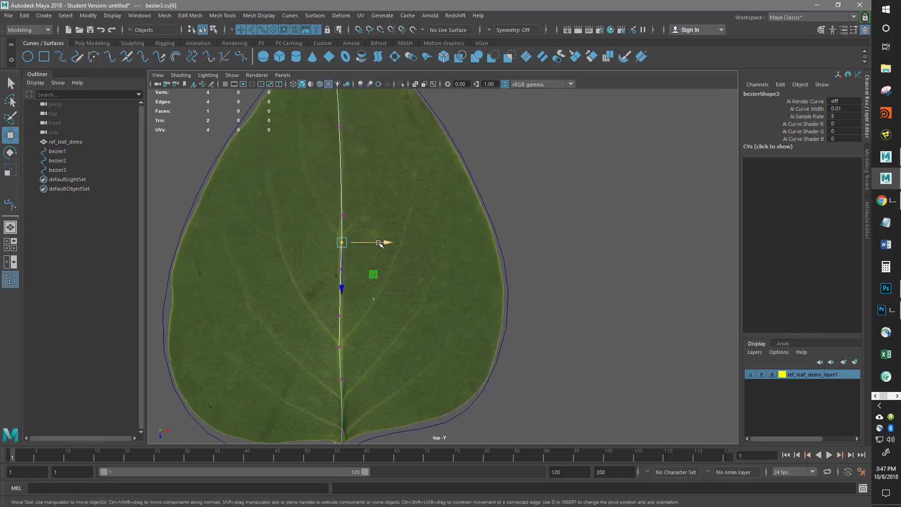
# Step: Shift the central vein curve's upper control vertices sideways to smooth its course between mid-leaf and tip
pyautogui.keyDown('alt'); pyautogui.moveTo(373, 177); pyautogui.dragTo(347, 196, button='middle'); pyautogui.keyUp('alt')
pyautogui.click(336, 220)
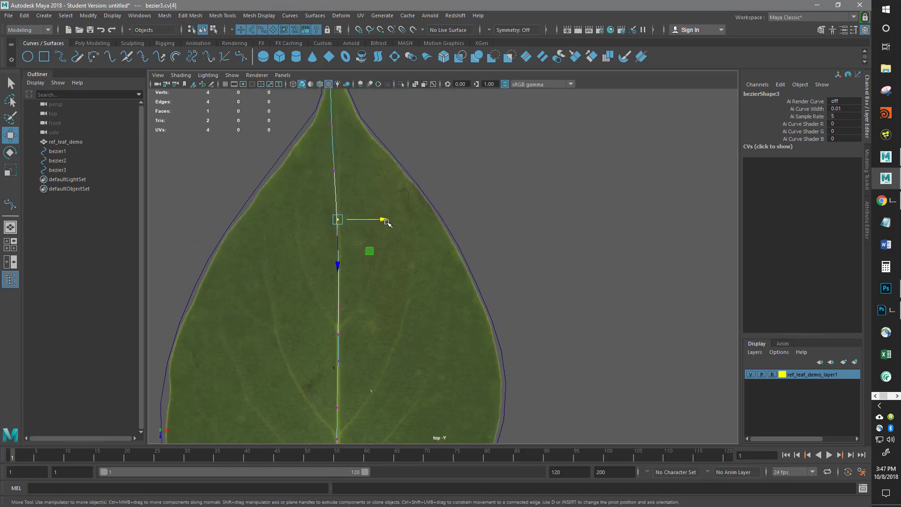
pyautogui.moveTo(384, 220); pyautogui.dragTo(388, 221)
pyautogui.keyDown('alt'); pyautogui.moveTo(291, 176); pyautogui.dragTo(295, 268, button='middle'); pyautogui.keyUp('alt')
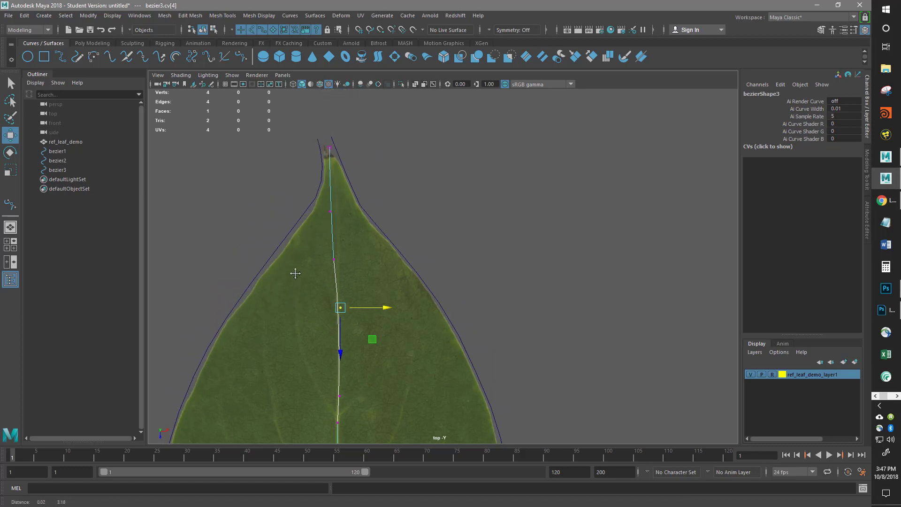
pyautogui.click(330, 210)
pyautogui.moveTo(364, 212); pyautogui.dragTo(367, 212)
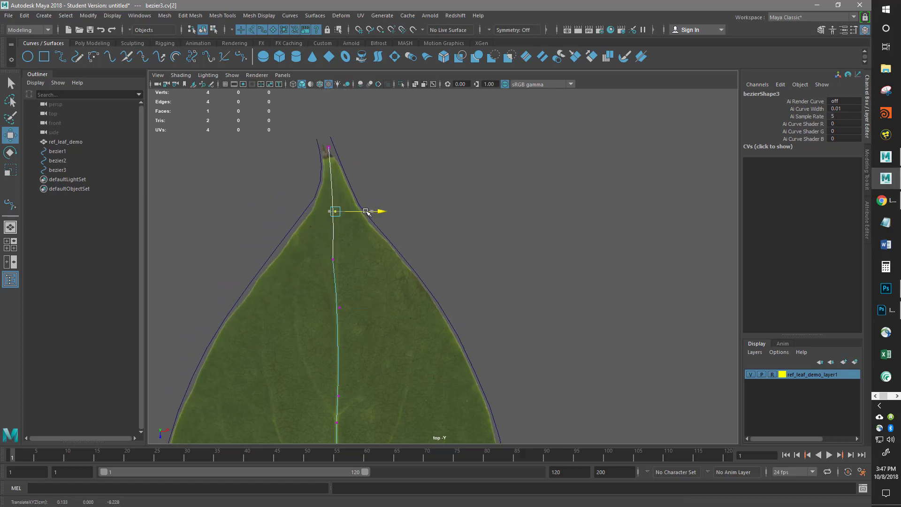
pyautogui.click(332, 259)
pyautogui.moveTo(374, 259); pyautogui.dragTo(380, 260)
# Step: Move the central vein curve's end vertex up and sideways so it sits between the two edge curves' ends at the tip
pyautogui.keyDown('alt'); pyautogui.moveTo(336, 156); pyautogui.dragTo(334, 208, button='middle'); pyautogui.keyUp('alt')
pyautogui.click(328, 201)
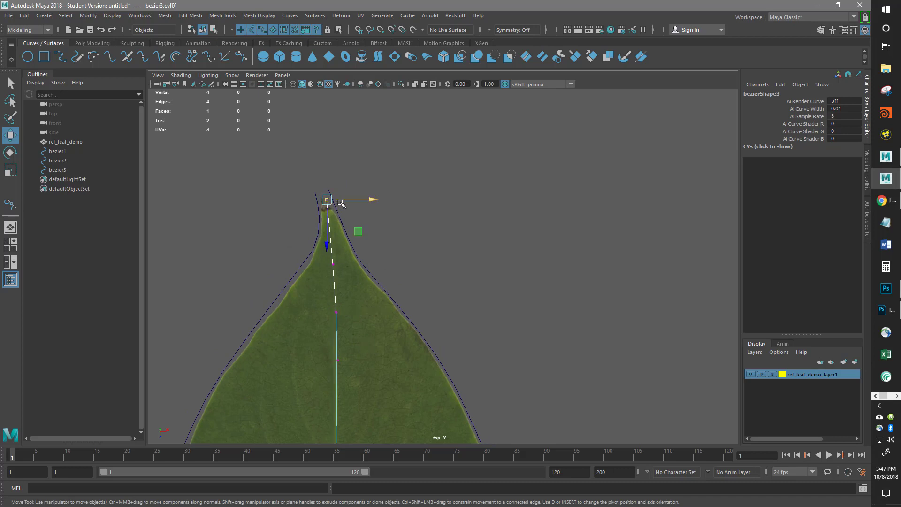
pyautogui.moveTo(360, 199); pyautogui.dragTo(355, 201)
pyautogui.moveTo(355, 233); pyautogui.dragTo(355, 221)
# Step: Select the left edge, central vein and right edge curves together and open the Rebuild Curve options
pyautogui.keyDown('alt'); pyautogui.moveTo(428, 266); pyautogui.dragTo(428, 214, button='middle'); pyautogui.keyUp('alt')
pyautogui.keyDown('alt'); pyautogui.moveTo(428, 215); pyautogui.dragTo(423, 280, button='right'); pyautogui.keyUp('alt')
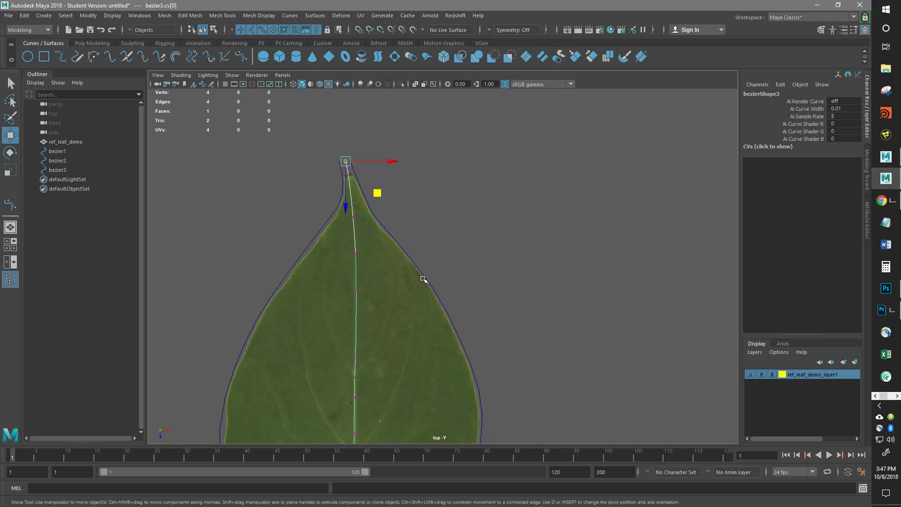
pyautogui.keyDown('alt'); pyautogui.moveTo(423, 280); pyautogui.dragTo(405, 140, button='middle'); pyautogui.keyUp('alt')
pyautogui.keyDown('alt'); pyautogui.moveTo(419, 392); pyautogui.dragTo(397, 231, button='middle'); pyautogui.keyUp('alt')
pyautogui.keyDown('alt'); pyautogui.moveTo(289, 379); pyautogui.dragTo(286, 281, button='right'); pyautogui.keyUp('alt')
pyautogui.keyDown('alt'); pyautogui.moveTo(294, 366); pyautogui.dragTo(451, 398, button='middle'); pyautogui.keyUp('alt')
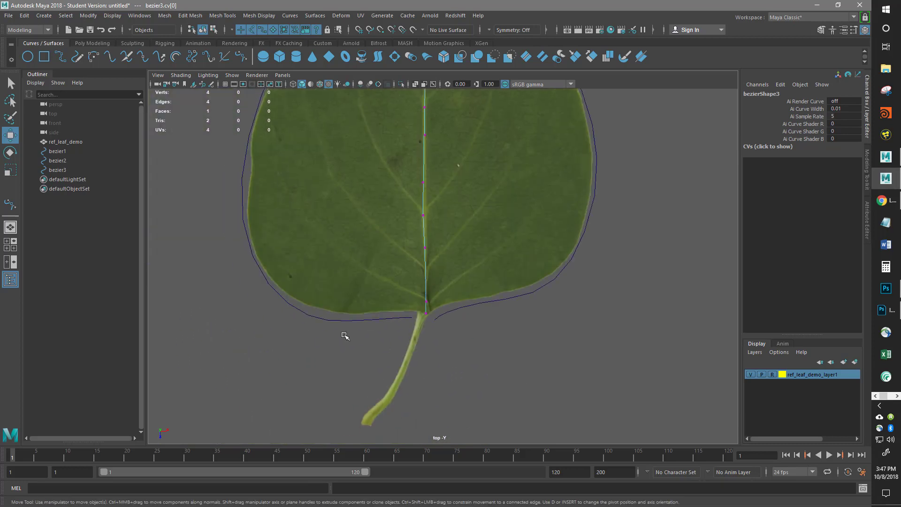
pyautogui.click(342, 321)
pyautogui.keyDown('shift'); pyautogui.click(425, 288); pyautogui.keyUp('shift')
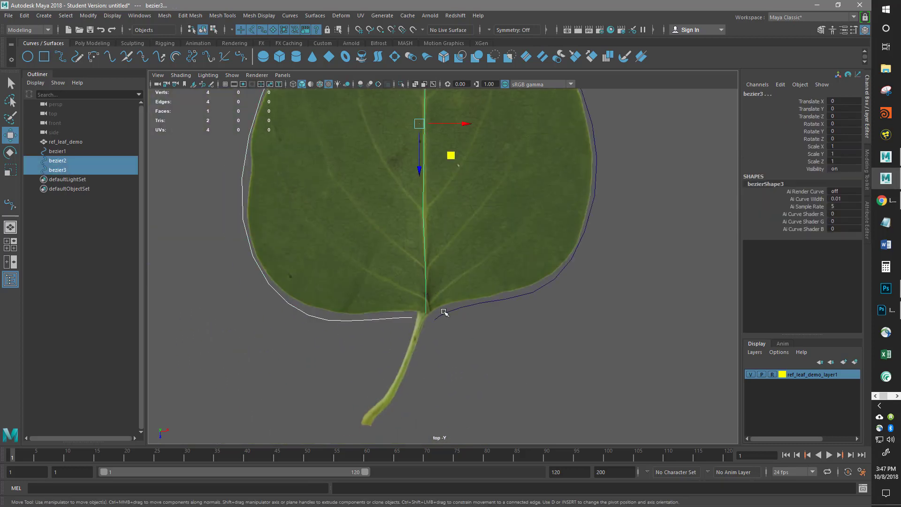
pyautogui.keyDown('shift'); pyautogui.click(456, 311); pyautogui.keyUp('shift')
pyautogui.keyDown('alt'); pyautogui.moveTo(414, 92); pyautogui.dragTo(414, 161, button='middle'); pyautogui.keyUp('alt')
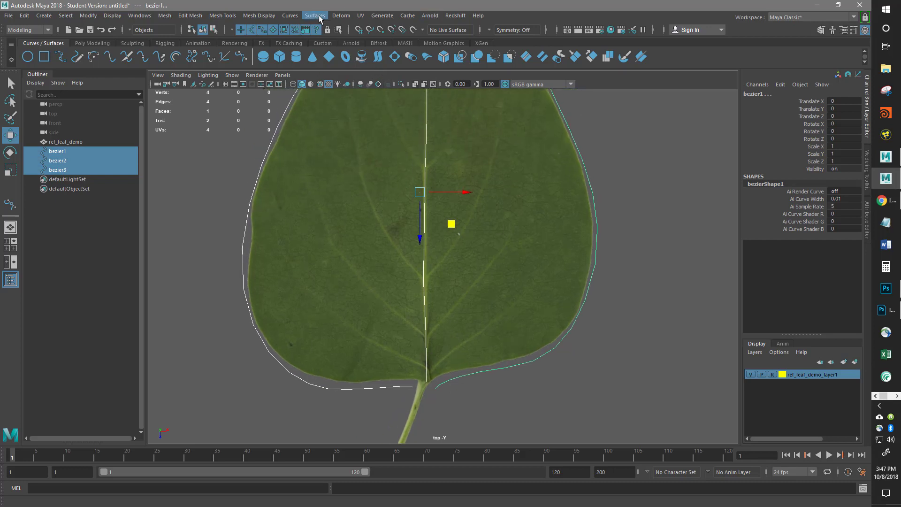
pyautogui.click(291, 16)
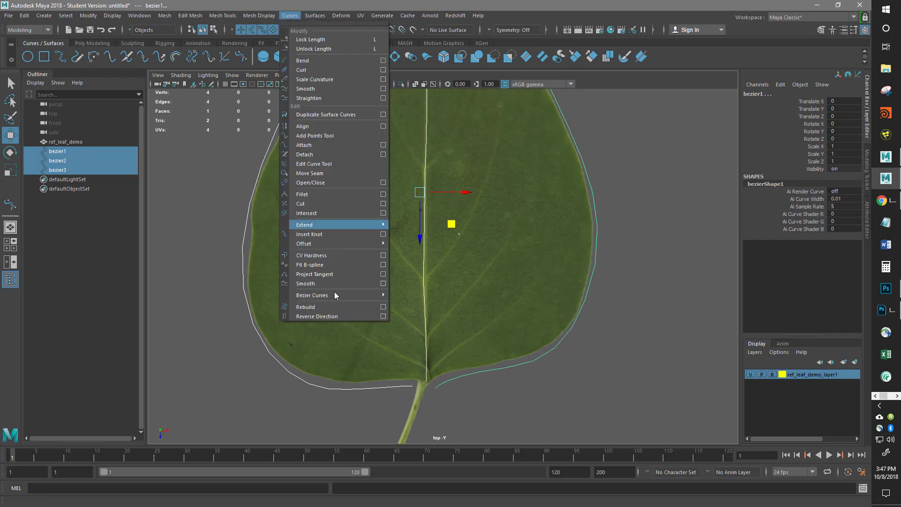
pyautogui.click(383, 307)
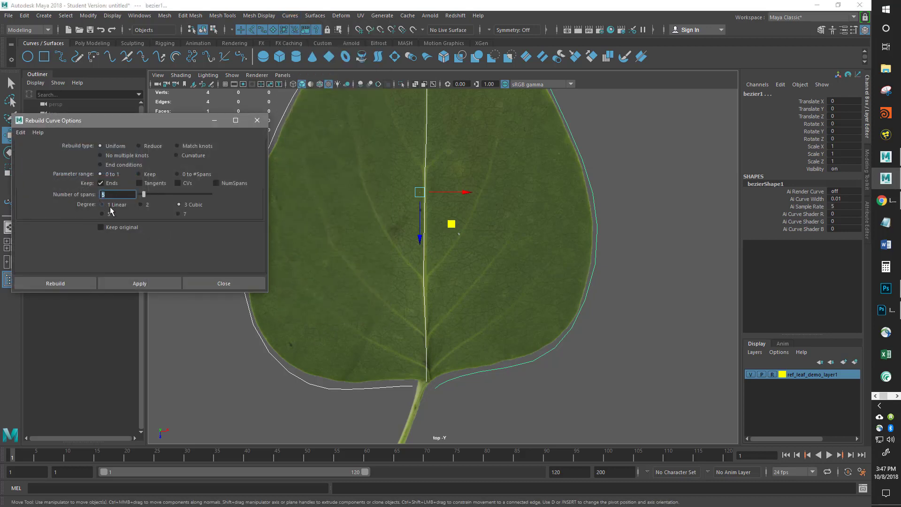
# Step: Try a uniform rebuild of the three curves with 4 spans at degree 3 Cubic, and undo it
pyautogui.click(153, 287)
pyautogui.keyDown('alt'); pyautogui.moveTo(448, 282); pyautogui.dragTo(506, 296, button='middle'); pyautogui.keyUp('alt')
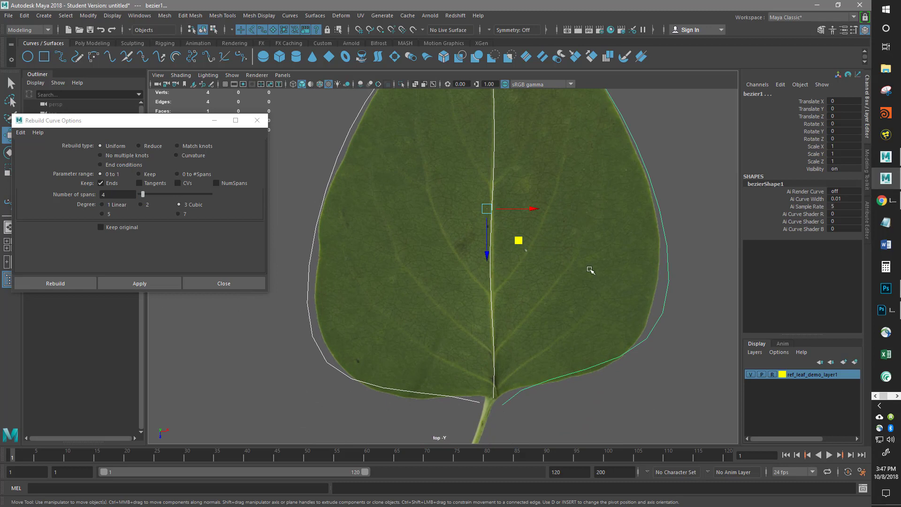
pyautogui.keyDown('alt'); pyautogui.moveTo(589, 268); pyautogui.dragTo(549, 382, button='middle'); pyautogui.keyUp('alt')
pyautogui.keyDown('alt'); pyautogui.moveTo(513, 213); pyautogui.dragTo(541, 178, button='middle'); pyautogui.keyUp('alt')
pyautogui.keyDown('alt'); pyautogui.moveTo(546, 342); pyautogui.dragTo(531, 241, button='middle'); pyautogui.keyUp('alt')
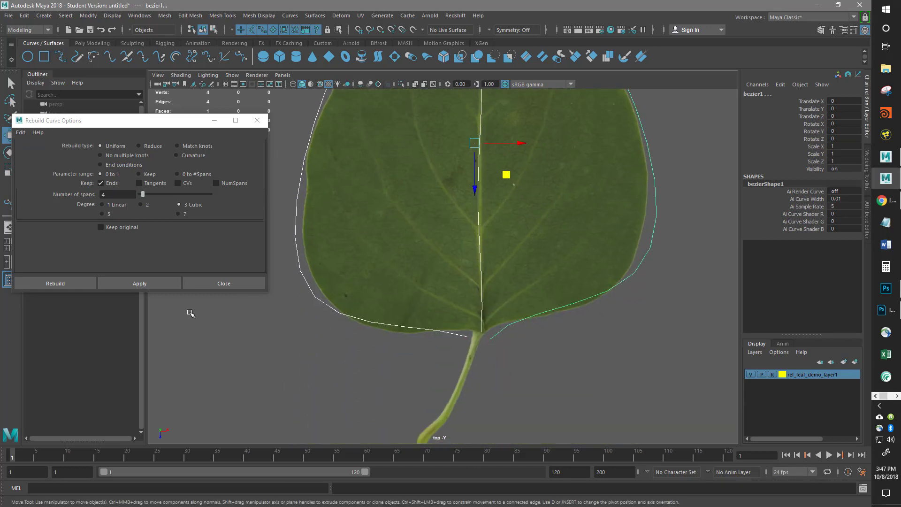
pyautogui.keyDown('alt'); pyautogui.moveTo(433, 248); pyautogui.dragTo(428, 258, button='middle'); pyautogui.keyUp('alt')
pyautogui.hotkey('ctrl', 'z')
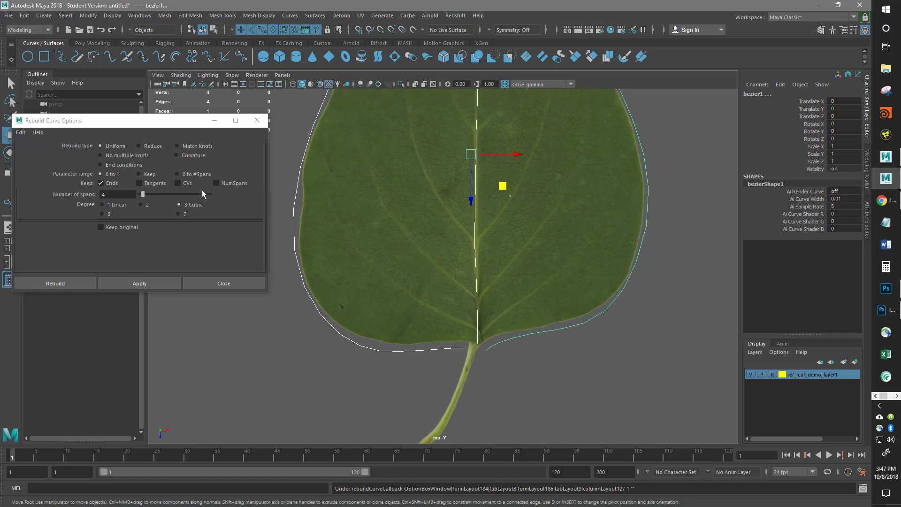
# Step: Rebuild the three selected curves uniformly with 3 spans at degree 3 Cubic
pyautogui.doubleClick(113, 194)
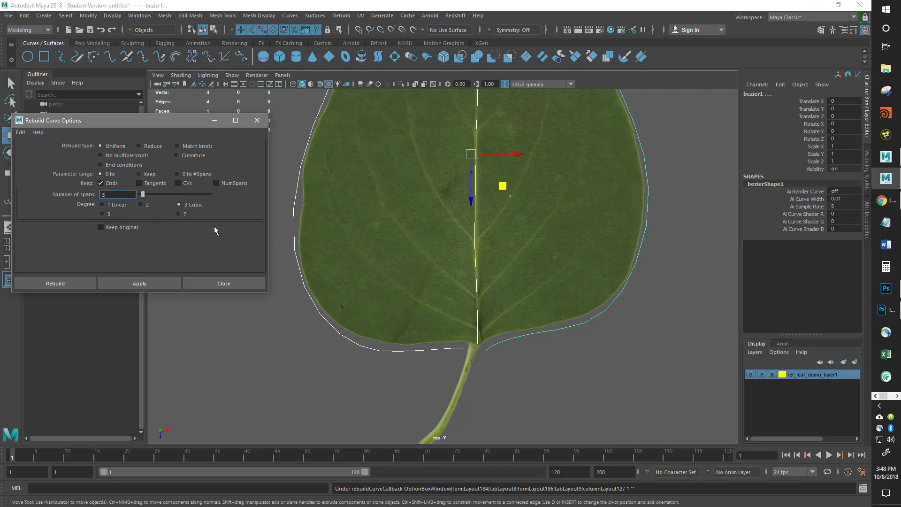
pyautogui.keyDown('alt'); pyautogui.moveTo(350, 269); pyautogui.dragTo(352, 264, button='middle'); pyautogui.keyUp('alt')
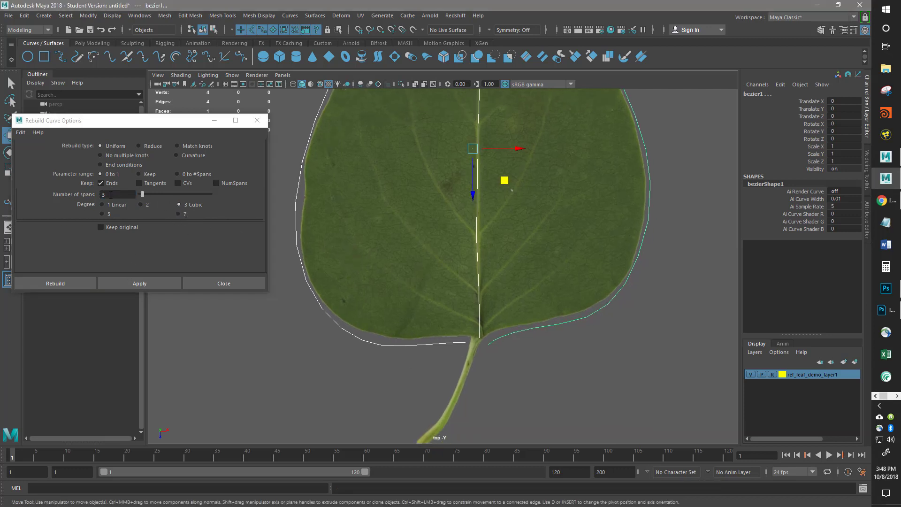
pyautogui.doubleClick(111, 194)
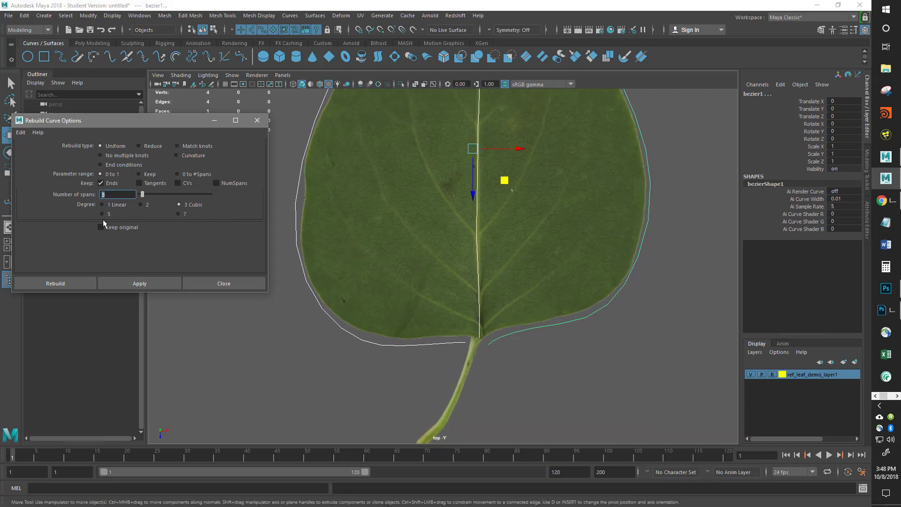
pyautogui.click(155, 283)
# Step: Show the left edge curve's control vertices and move the one near the base down and outward to clear the leaf outline
pyautogui.moveTo(352, 299)
pyautogui.keyDown('alt'); pyautogui.mouseDown(button='middle')
pyautogui.moveTo(334, 427)
pyautogui.moveTo(355, 315)
pyautogui.mouseUp(button='middle'); pyautogui.keyUp('alt')
pyautogui.moveTo(339, 261); pyautogui.dragTo(300, 255, button='right')
pyautogui.click(412, 348)
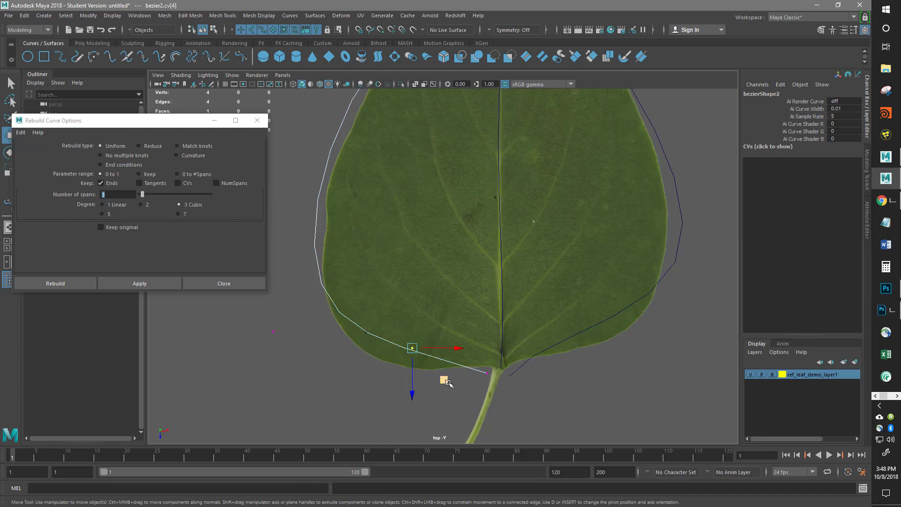
pyautogui.moveTo(448, 384); pyautogui.dragTo(433, 424)
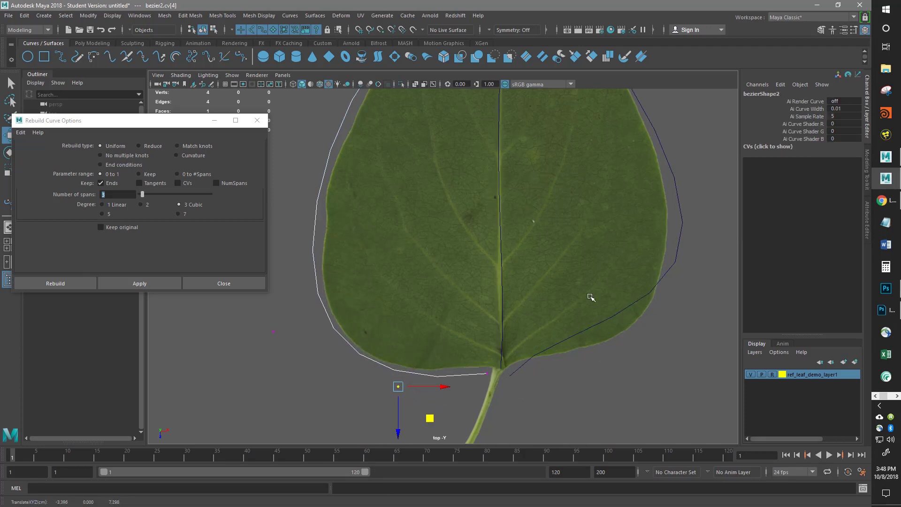
# Step: Show the right edge curve's control vertices and move the one next to the base end outward and down below the leaf edge
pyautogui.click(590, 327)
pyautogui.moveTo(590, 254); pyautogui.dragTo(551, 264, button='right')
pyautogui.moveTo(519, 305); pyautogui.dragTo(543, 338)
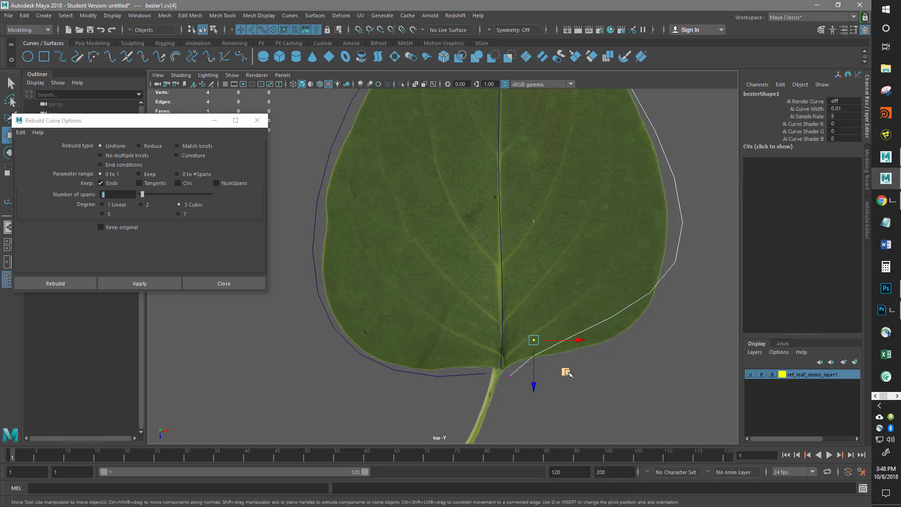
pyautogui.moveTo(567, 372); pyautogui.dragTo(614, 389, button='middle')
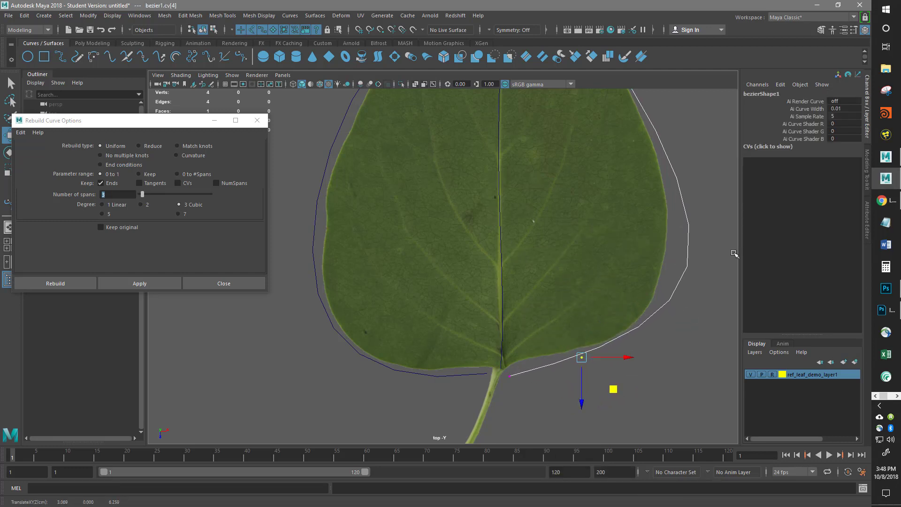
# Step: Move the right edge curve's outlying lower control vertex inward and down so the curve follows the leaf's lower bulge
pyautogui.moveTo(686, 268); pyautogui.dragTo(637, 264, button='right')
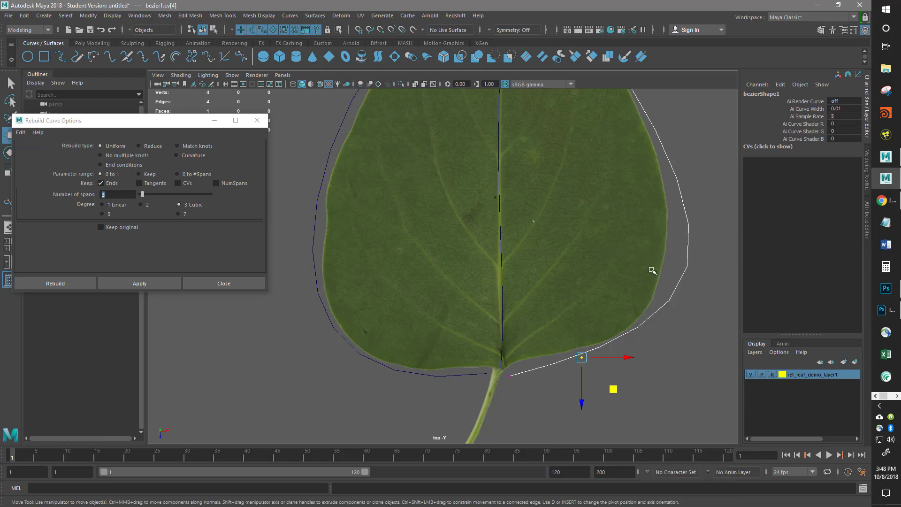
pyautogui.moveTo(708, 294); pyautogui.dragTo(665, 227)
pyautogui.keyDown('alt'); pyautogui.moveTo(645, 333); pyautogui.dragTo(583, 220, button='middle'); pyautogui.keyUp('alt')
pyautogui.click(692, 302)
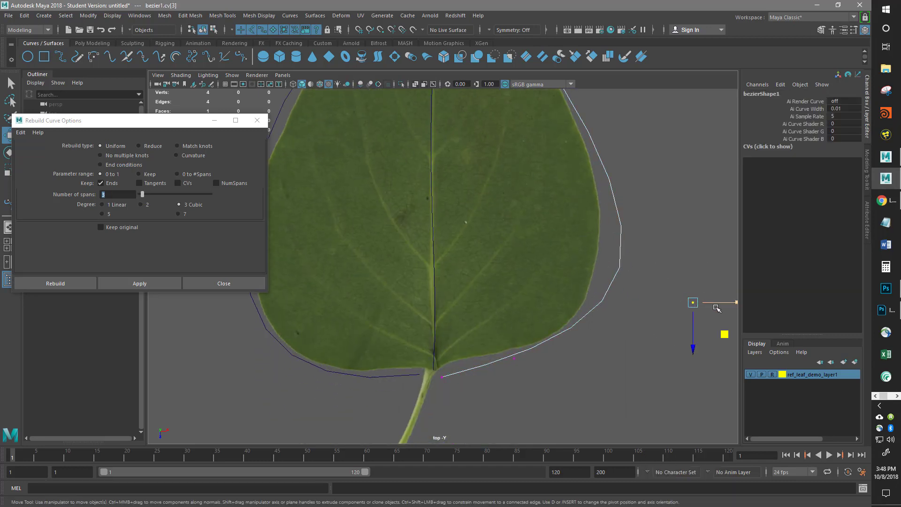
pyautogui.moveTo(723, 336); pyautogui.dragTo(692, 358)
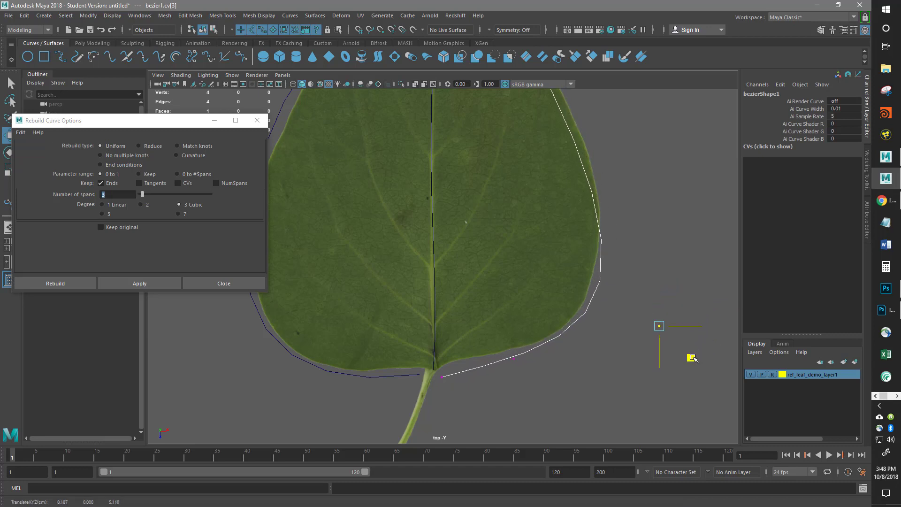
# Step: Shift the right edge curve's upper control vertex outward and fine-tune the one below the tip to clear the leaf edge
pyautogui.keyDown('alt'); pyautogui.moveTo(643, 150); pyautogui.dragTo(532, 311, button='middle'); pyautogui.keyUp('alt')
pyautogui.click(495, 254)
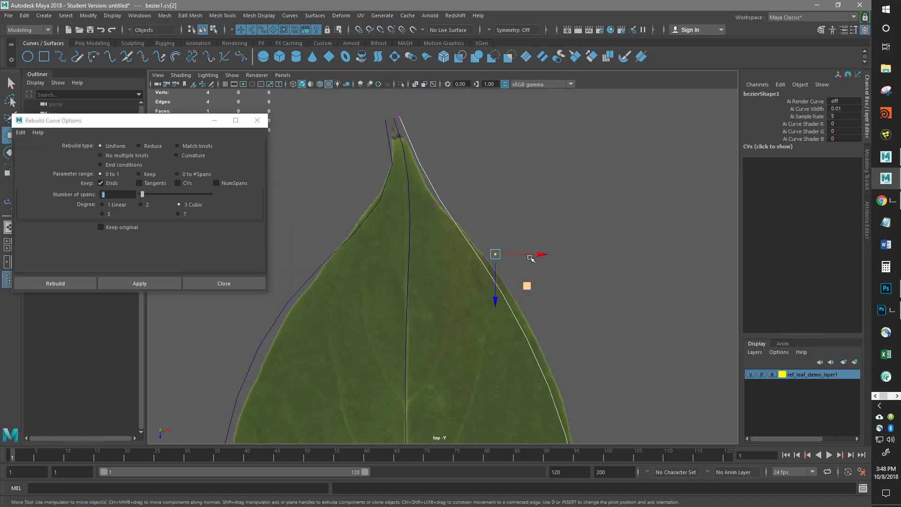
pyautogui.moveTo(529, 259); pyautogui.dragTo(555, 258)
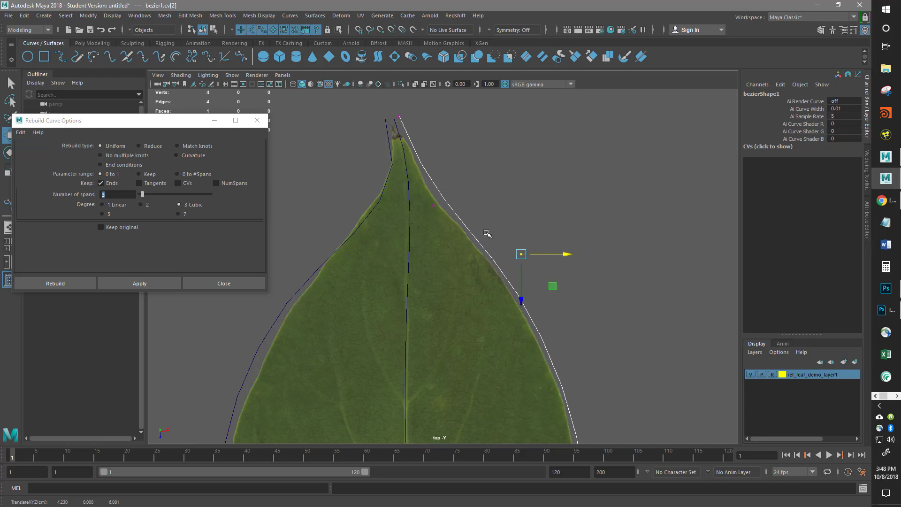
pyautogui.click(433, 205)
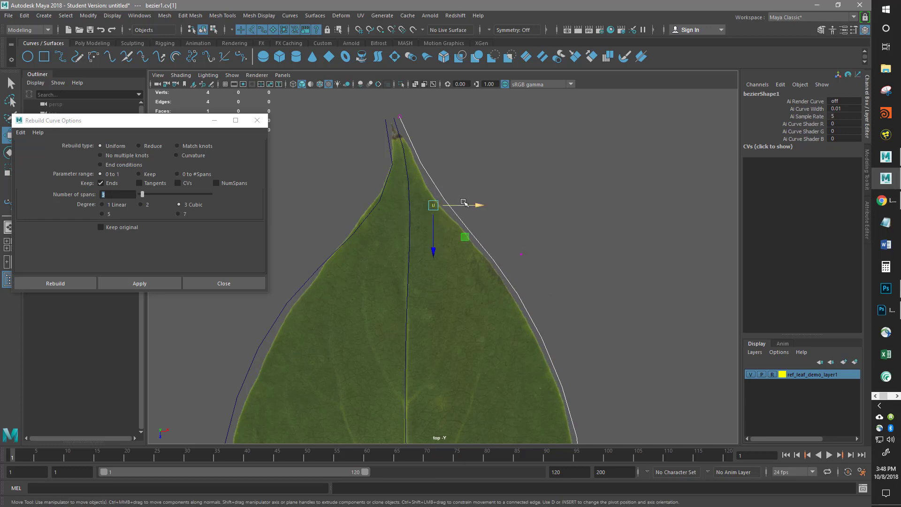
pyautogui.moveTo(462, 205); pyautogui.dragTo(461, 209)
# Step: Show the left edge curve's control vertices and shift the one below the tip outward so the curve clears the leaf's neck
pyautogui.keyDown('alt'); pyautogui.moveTo(363, 234); pyautogui.dragTo(363, 233, button='middle'); pyautogui.keyUp('alt')
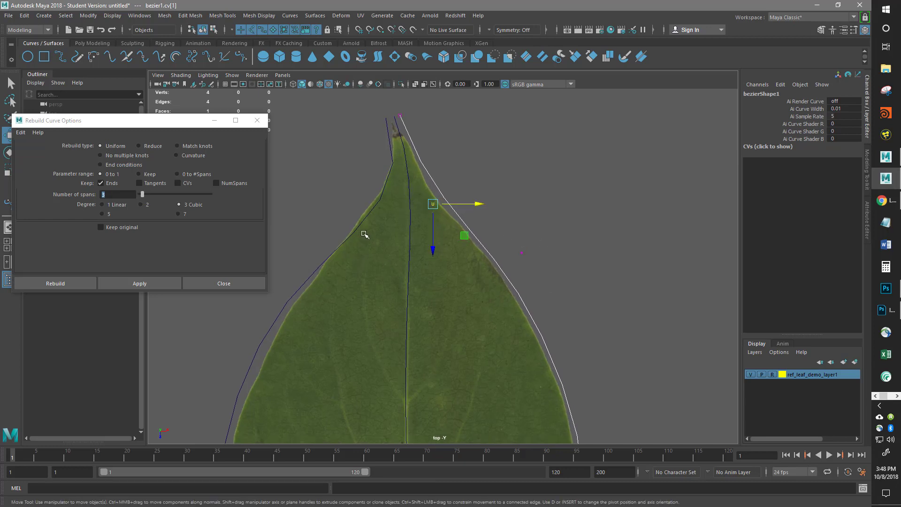
pyautogui.click(364, 221)
pyautogui.moveTo(364, 221); pyautogui.dragTo(390, 239, button='right')
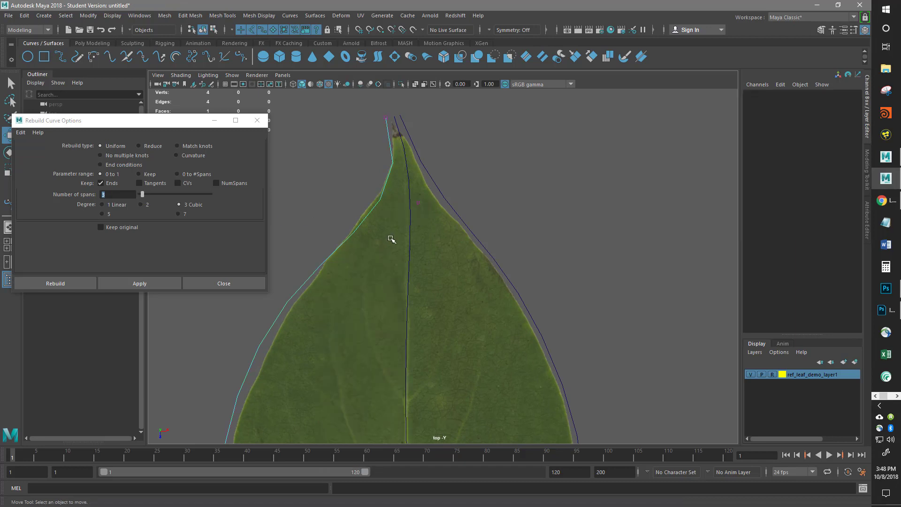
pyautogui.click(418, 203)
pyautogui.moveTo(459, 203); pyautogui.dragTo(441, 203)
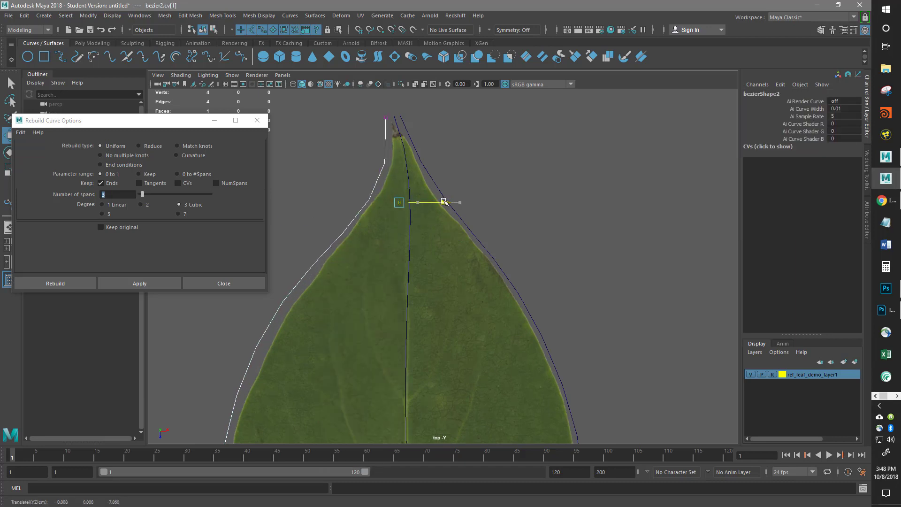
# Step: Adjust the left edge curve's upper control vertex to follow the leaf outline, and select the curve's end vertex at the tip
pyautogui.keyDown('alt'); pyautogui.moveTo(313, 367); pyautogui.dragTo(402, 231, button='middle'); pyautogui.keyUp('alt')
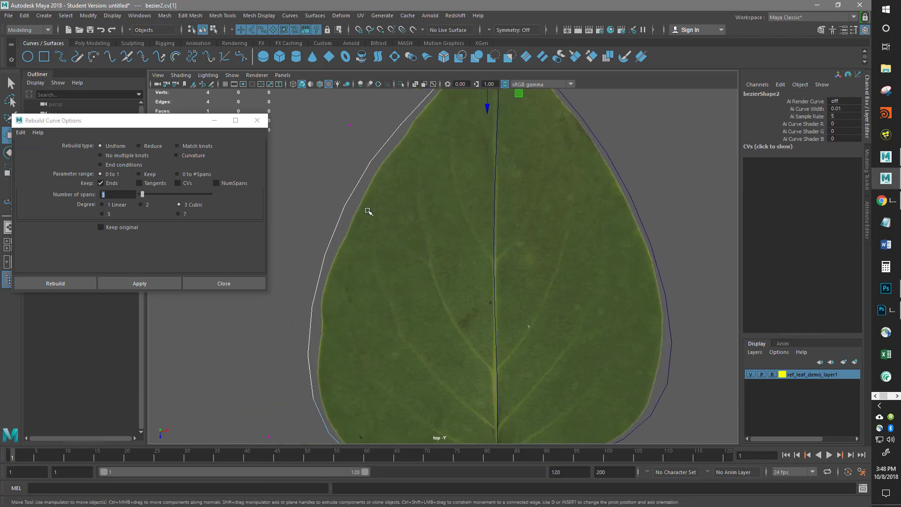
pyautogui.click(349, 125)
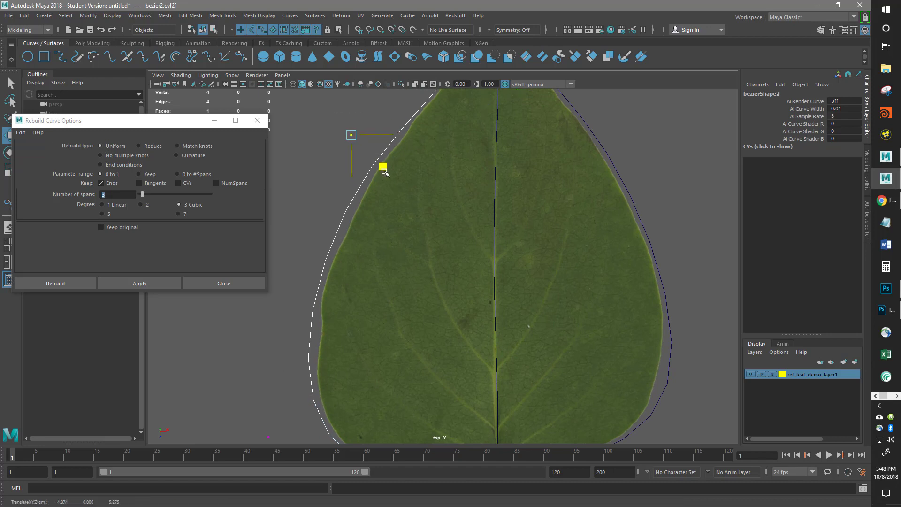
pyautogui.keyDown('alt'); pyautogui.moveTo(396, 235); pyautogui.dragTo(386, 359, button='middle'); pyautogui.keyUp('alt')
pyautogui.keyDown('alt'); pyautogui.moveTo(455, 203); pyautogui.dragTo(449, 256, button='middle'); pyautogui.keyUp('alt')
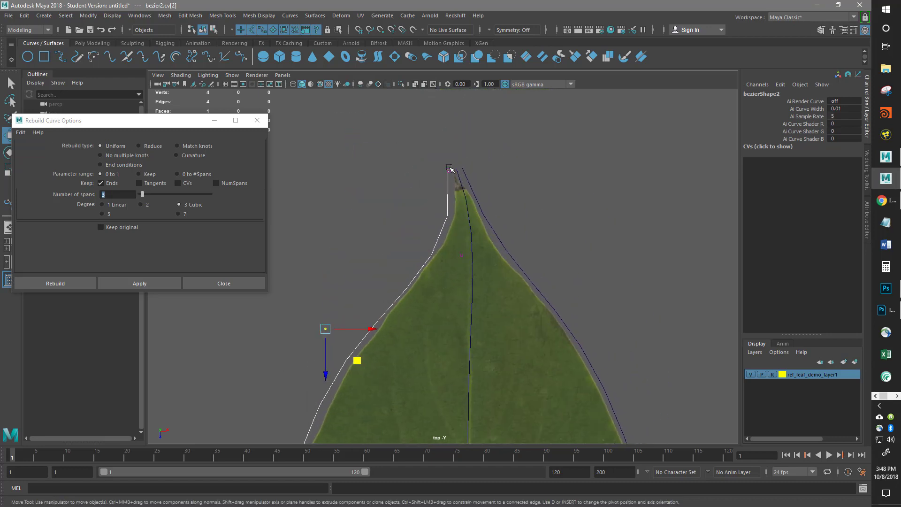
pyautogui.click(463, 166)
pyautogui.moveTo(430, 166); pyautogui.dragTo(454, 186)
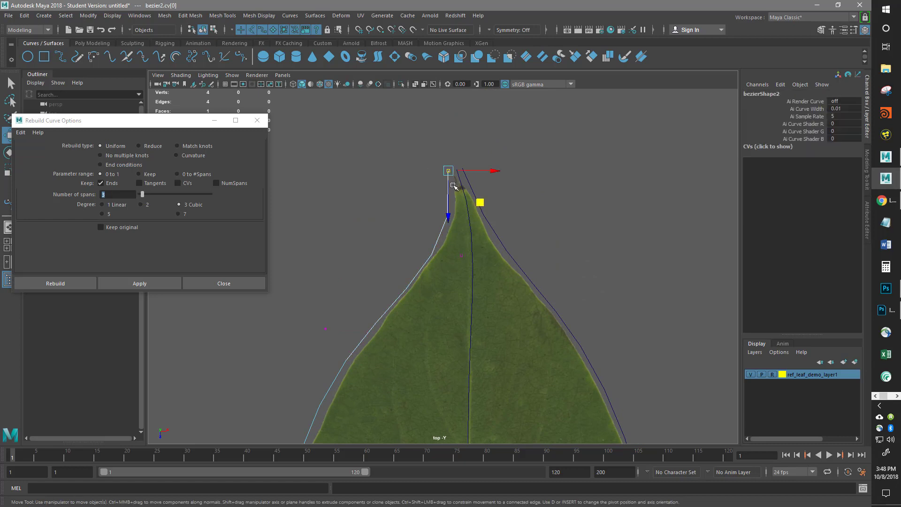
# Step: Show the central vein curve's control vertices and shift the two along its lower half sideways onto the vein
pyautogui.click(471, 258)
pyautogui.press('f')
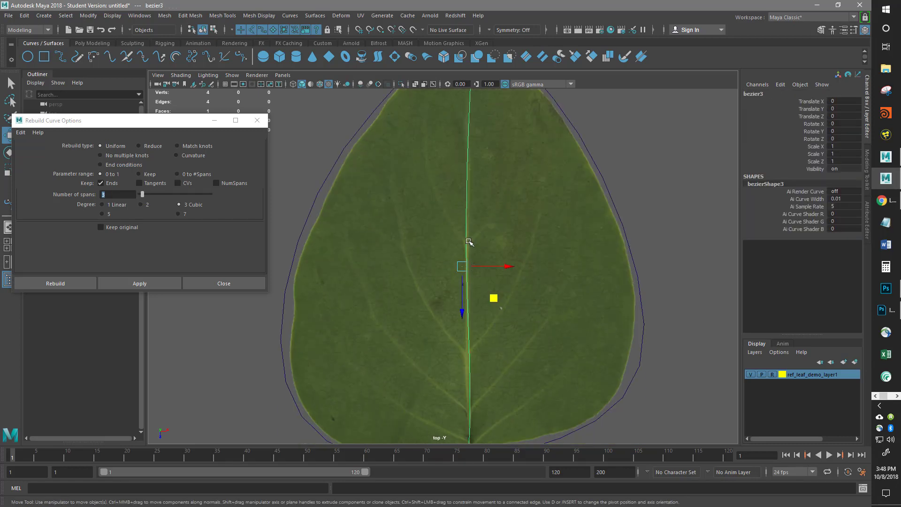
pyautogui.keyDown('alt'); pyautogui.moveTo(494, 362); pyautogui.dragTo(506, 228, button='middle'); pyautogui.keyUp('alt')
pyautogui.moveTo(480, 218); pyautogui.dragTo(438, 218, button='right')
pyautogui.moveTo(507, 196); pyautogui.dragTo(462, 135)
pyautogui.moveTo(524, 151); pyautogui.dragTo(520, 151)
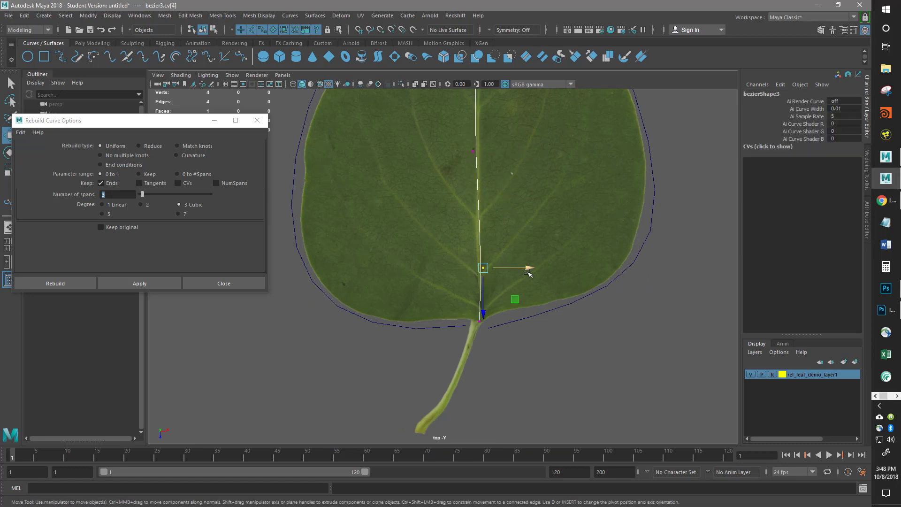
pyautogui.moveTo(528, 267); pyautogui.dragTo(523, 268)
# Step: Shift the central vein curve's control vertex in the upper leaf sideways onto the vein, and select the one nearer the tip
pyautogui.keyDown('alt'); pyautogui.moveTo(520, 154); pyautogui.dragTo(498, 363, button='middle'); pyautogui.keyUp('alt')
pyautogui.moveTo(442, 188); pyautogui.dragTo(491, 199)
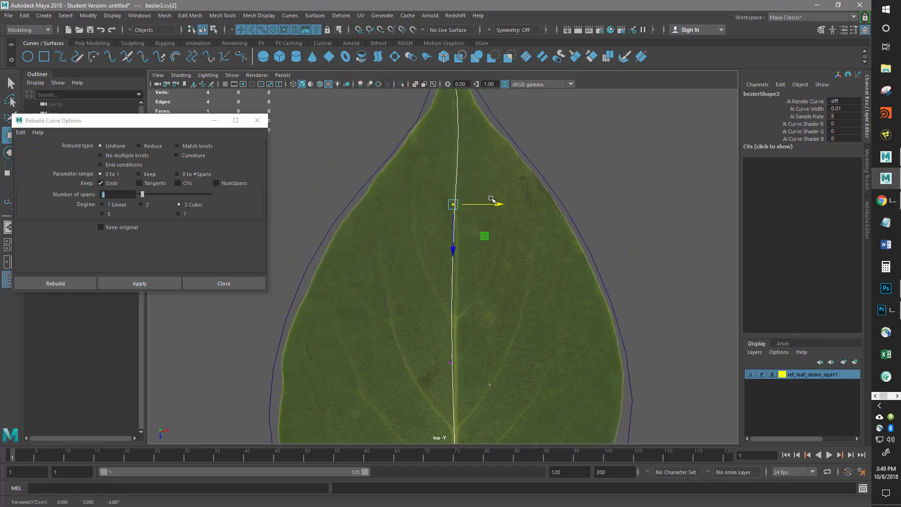
pyautogui.keyDown('alt'); pyautogui.moveTo(491, 199); pyautogui.dragTo(478, 256, button='middle'); pyautogui.keyUp('alt')
pyautogui.click(459, 161)
pyautogui.keyDown('alt'); pyautogui.moveTo(535, 286); pyautogui.dragTo(528, 186, button='middle'); pyautogui.keyUp('alt')
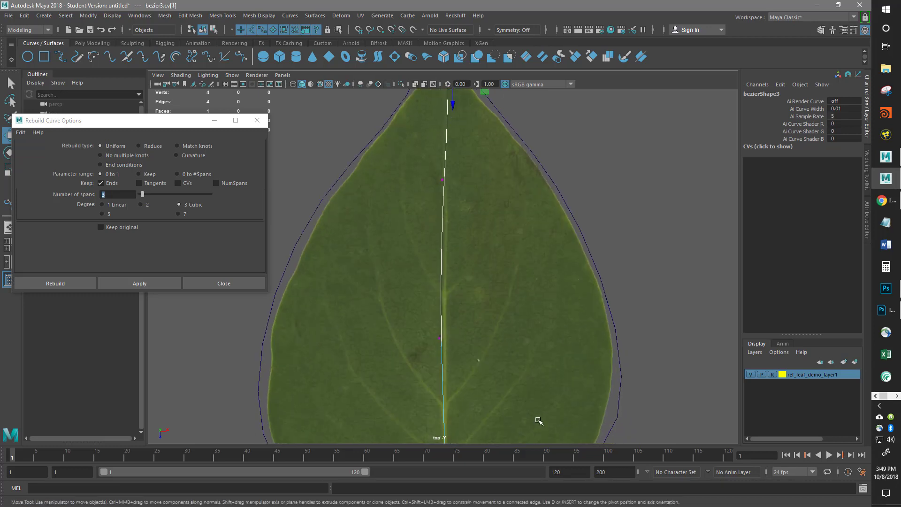
# Step: Shift the central vein curve's control vertex in the middle of the leaf sideways to line up with the vein
pyautogui.keyDown('alt'); pyautogui.moveTo(537, 421); pyautogui.dragTo(535, 296, button='middle'); pyautogui.keyUp('alt')
pyautogui.keyDown('alt'); pyautogui.moveTo(449, 265); pyautogui.dragTo(456, 295, button='middle'); pyautogui.keyUp('alt')
pyautogui.moveTo(433, 227); pyautogui.dragTo(473, 313)
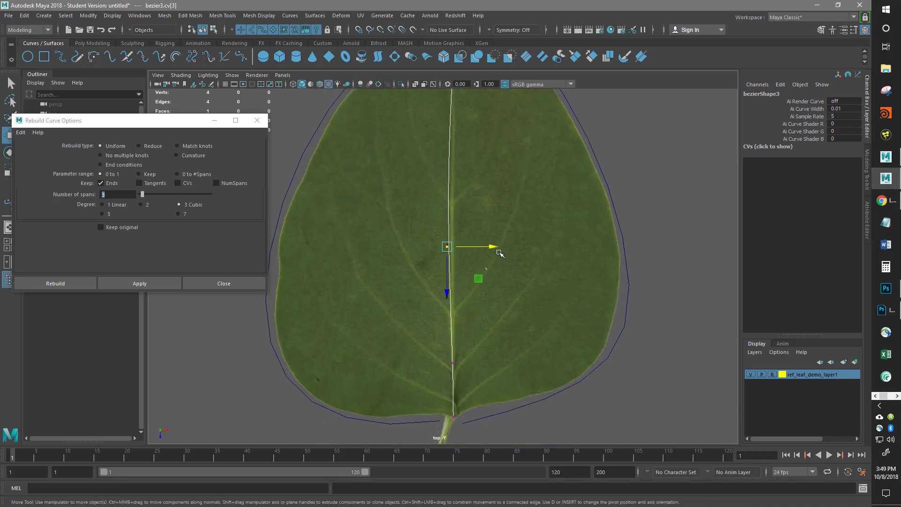
pyautogui.moveTo(493, 248); pyautogui.dragTo(498, 252)
pyautogui.keyDown('alt'); pyautogui.moveTo(495, 354); pyautogui.dragTo(492, 276, button='middle'); pyautogui.keyUp('alt')
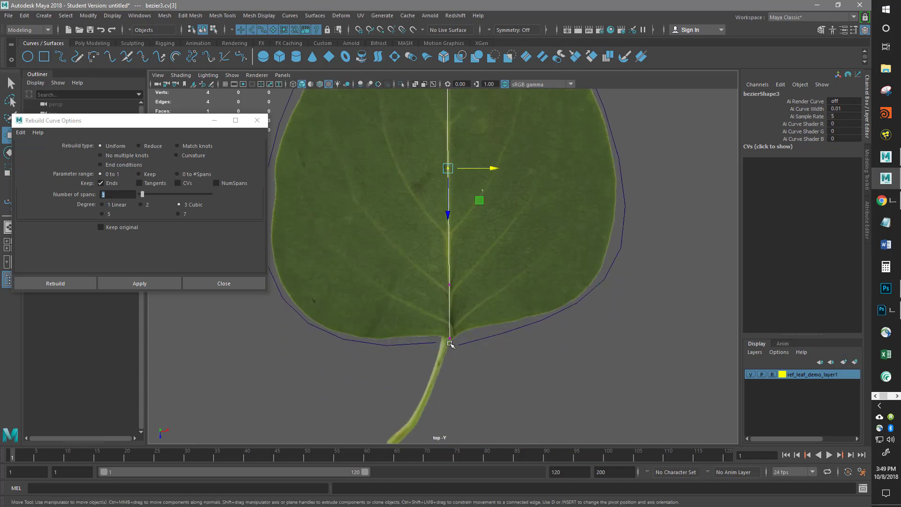
# Step: Lower the central vein curve's base end vertex onto the stem junction, and move the right edge curve's base end vertex closer to the leaf outline
pyautogui.click(449, 337)
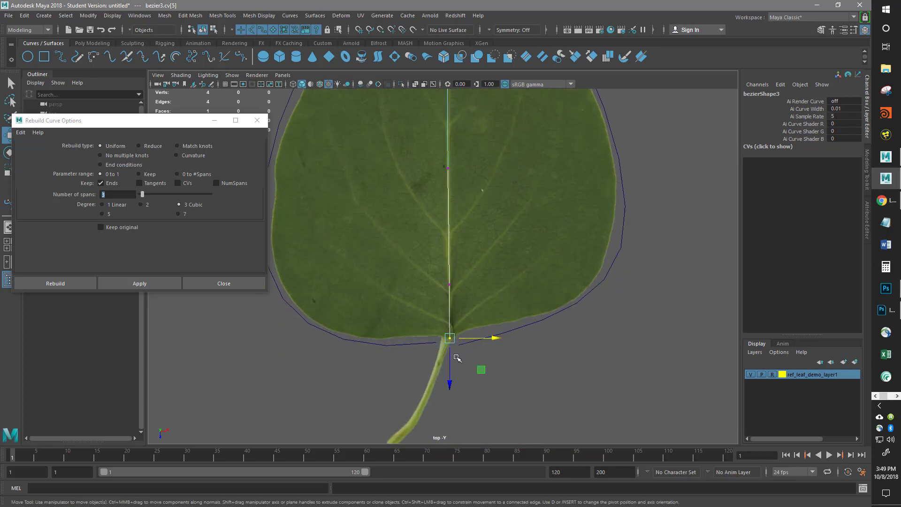
pyautogui.moveTo(449, 374); pyautogui.dragTo(449, 379)
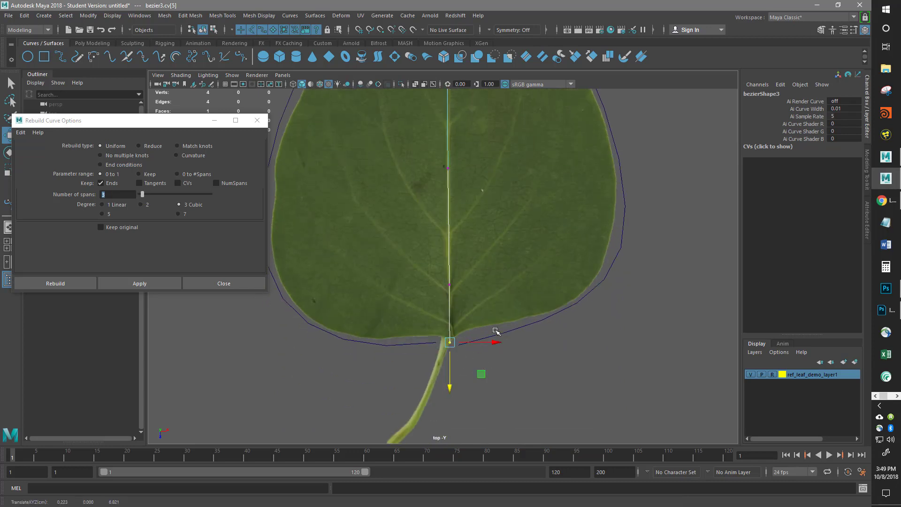
pyautogui.click(519, 333)
pyautogui.click(516, 328)
pyautogui.moveTo(516, 327); pyautogui.dragTo(461, 257, button='right')
pyautogui.moveTo(477, 358); pyautogui.dragTo(447, 335)
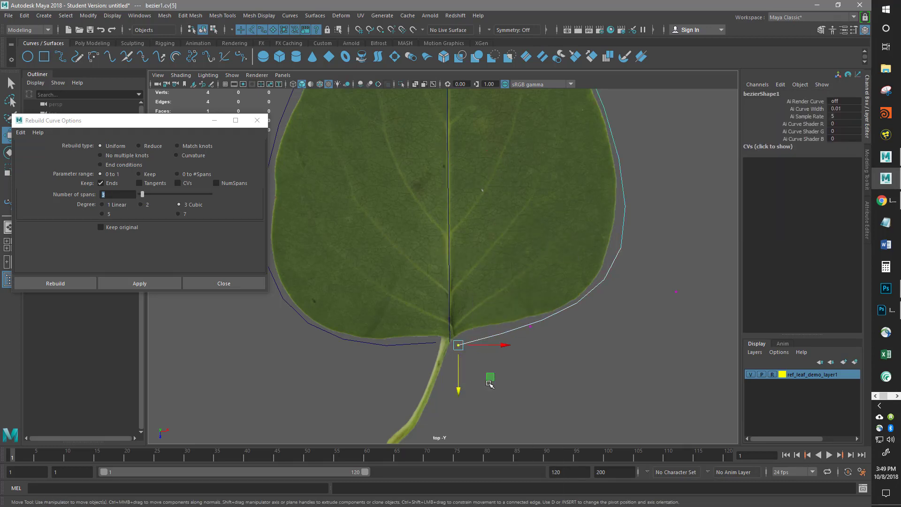
pyautogui.moveTo(488, 382)
pyautogui.mouseDown()
pyautogui.moveTo(490, 370)
pyautogui.moveTo(494, 377)
pyautogui.mouseUp()
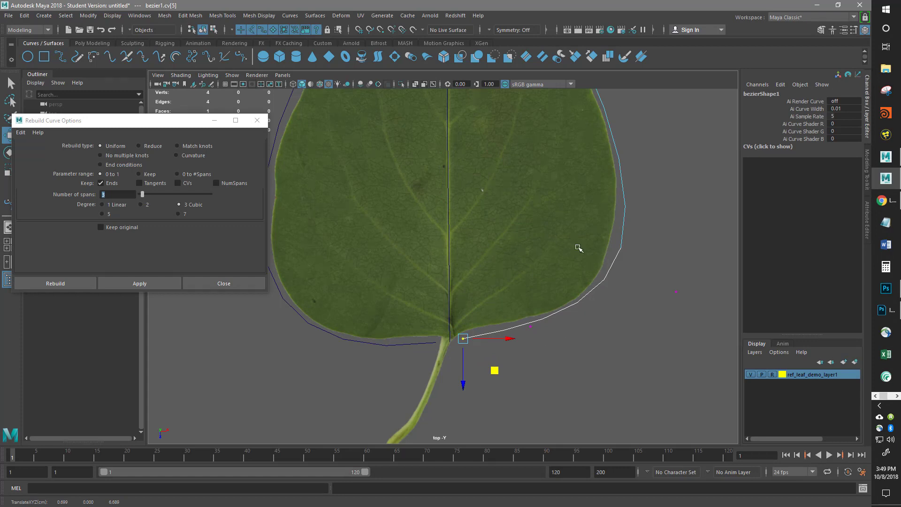
# Step: Select the left edge, central vein and right edge curves in that order, and close the Rebuild Curve options
pyautogui.keyDown('alt'); pyautogui.moveTo(557, 275); pyautogui.dragTo(573, 332, button='middle'); pyautogui.keyUp('alt')
pyautogui.keyDown('alt'); pyautogui.moveTo(457, 114); pyautogui.dragTo(458, 280, button='middle'); pyautogui.keyUp('alt')
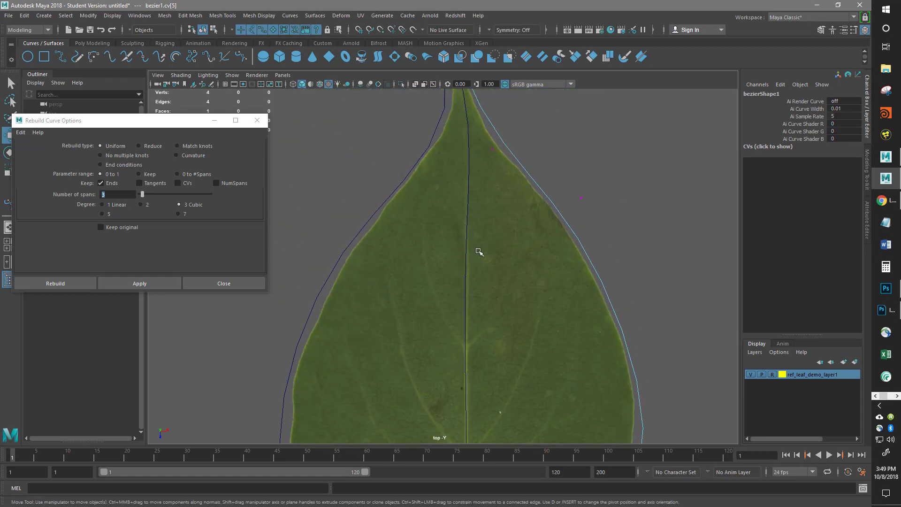
pyautogui.keyDown('alt'); pyautogui.moveTo(472, 318); pyautogui.dragTo(444, 138, button='middle'); pyautogui.keyUp('alt')
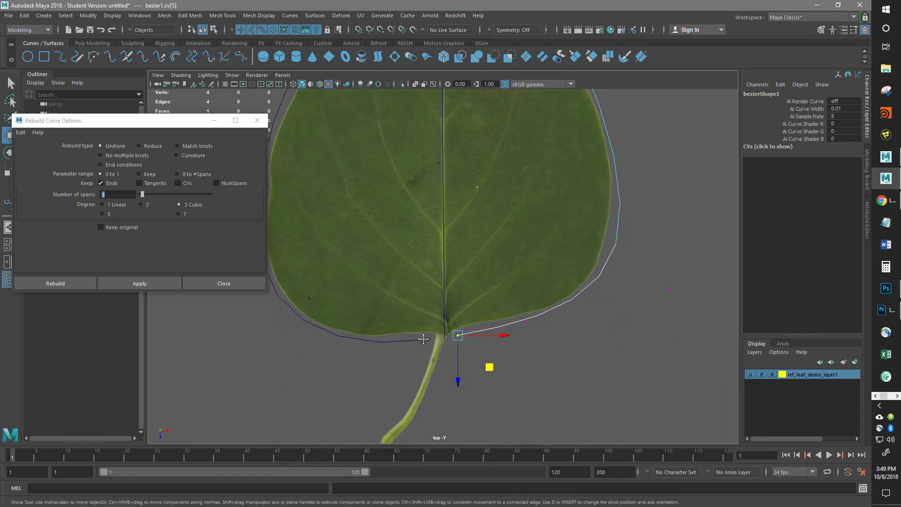
pyautogui.keyDown('alt'); pyautogui.moveTo(424, 339); pyautogui.dragTo(457, 423, button='middle'); pyautogui.keyUp('alt')
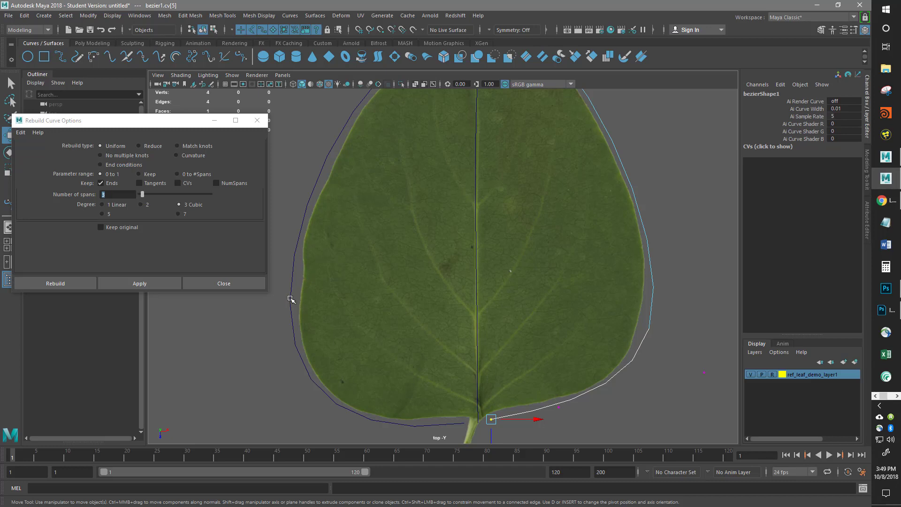
pyautogui.click(291, 299)
pyautogui.scroll(-4, 432, 221)
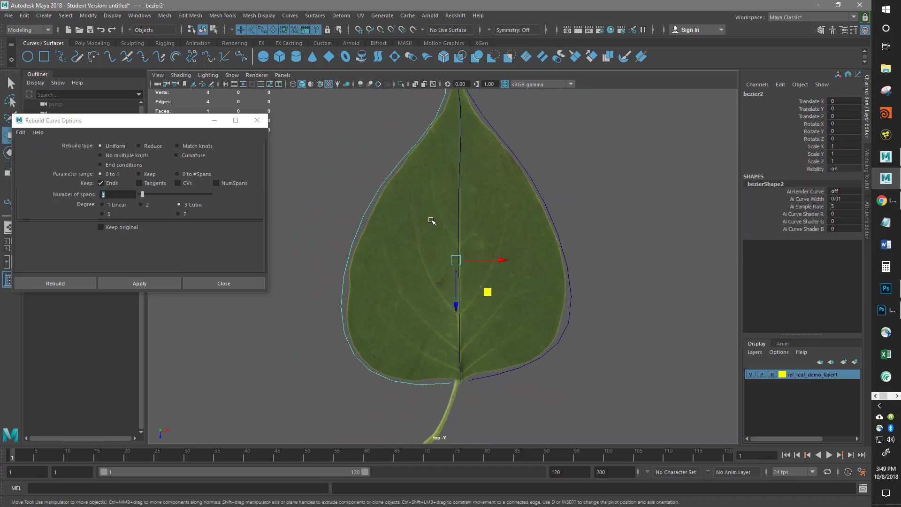
pyautogui.keyDown('alt'); pyautogui.moveTo(413, 259); pyautogui.dragTo(408, 318, button='middle'); pyautogui.keyUp('alt')
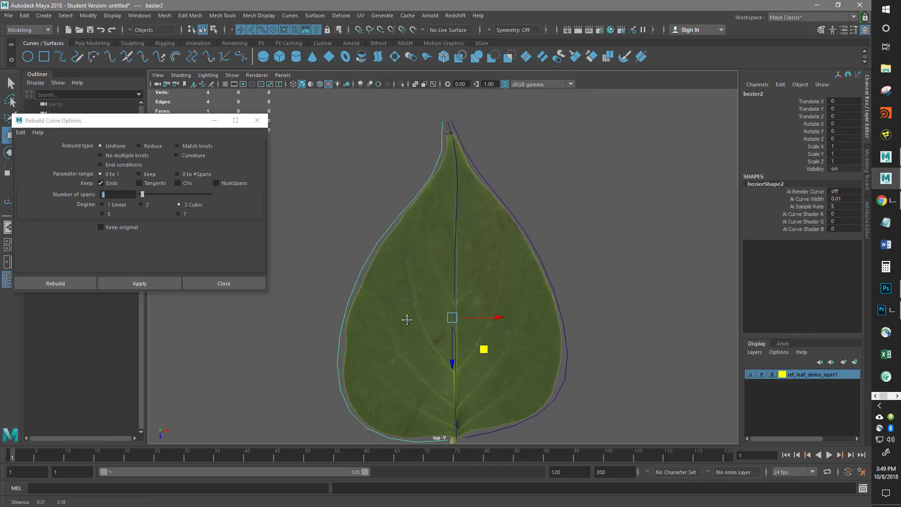
pyautogui.keyDown('shift'); pyautogui.click(454, 254); pyautogui.keyUp('shift')
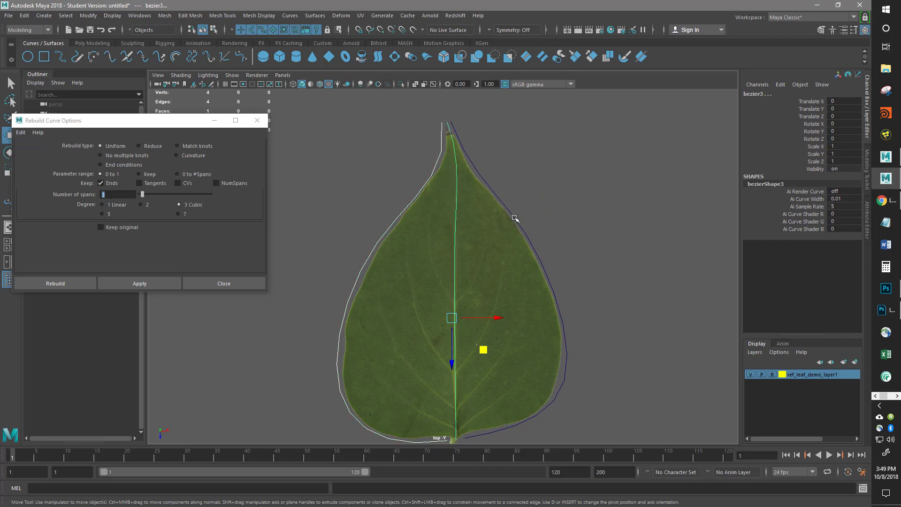
pyautogui.keyDown('shift'); pyautogui.click(517, 220); pyautogui.keyUp('shift')
pyautogui.click(257, 121)
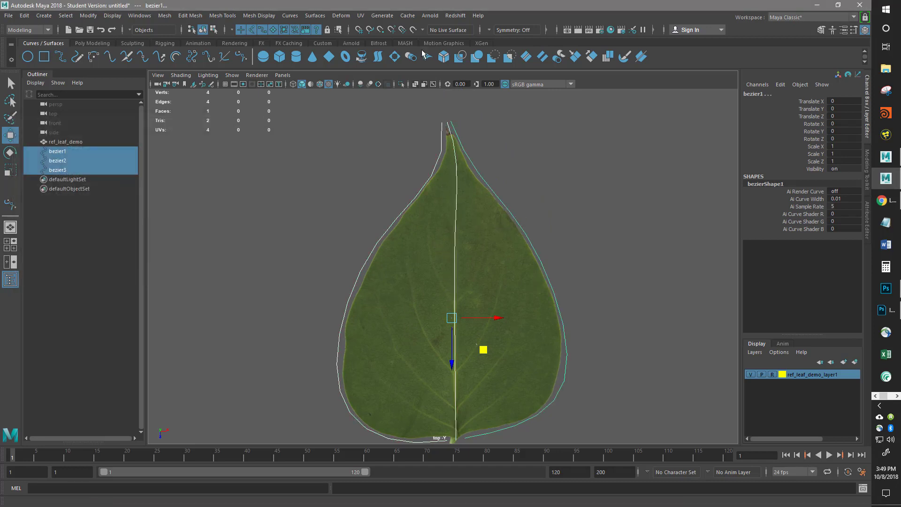
# Step: Reset the Loft options and set the output geometry to Polygons with Quads and the General tessellation method
pyautogui.doubleClick(378, 57)
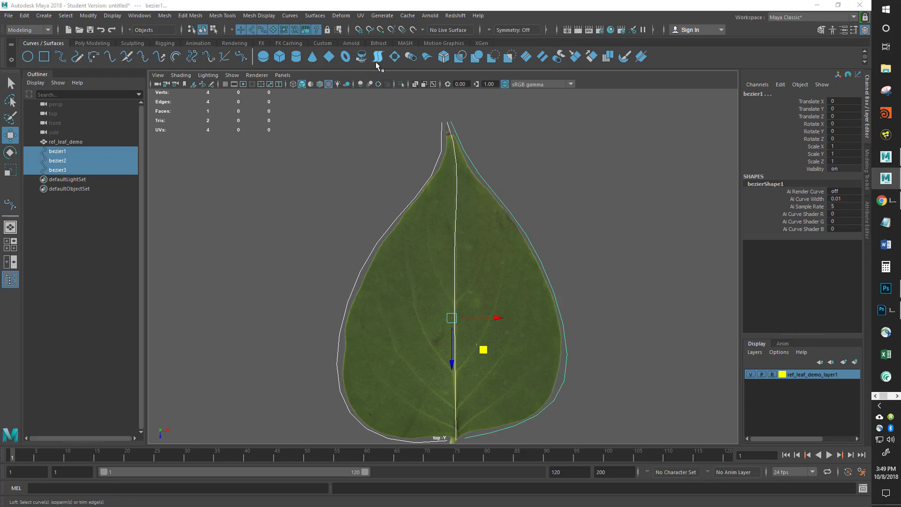
pyautogui.moveTo(181, 121); pyautogui.dragTo(233, 124)
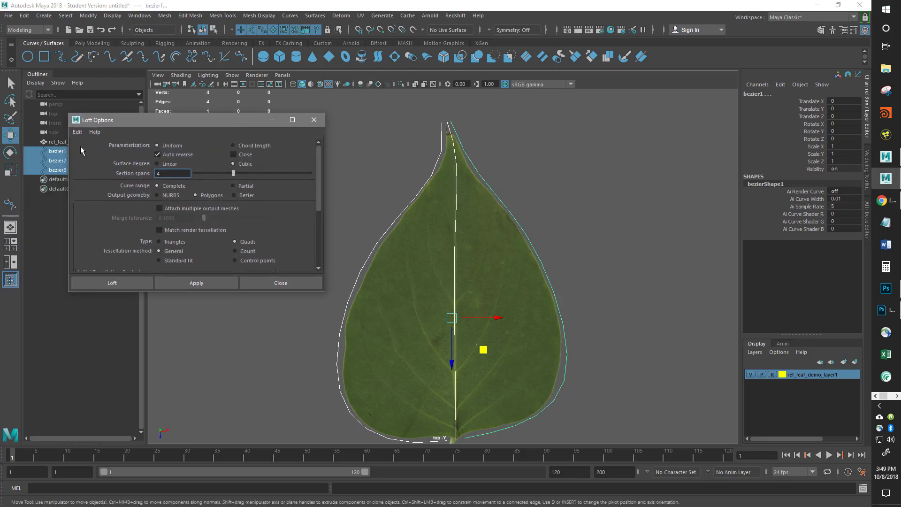
pyautogui.click(77, 134)
pyautogui.click(99, 152)
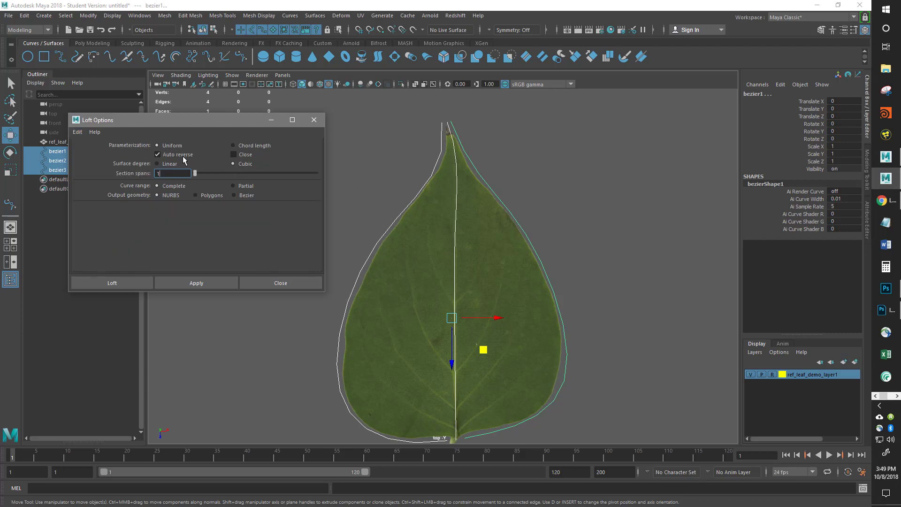
pyautogui.click(197, 195)
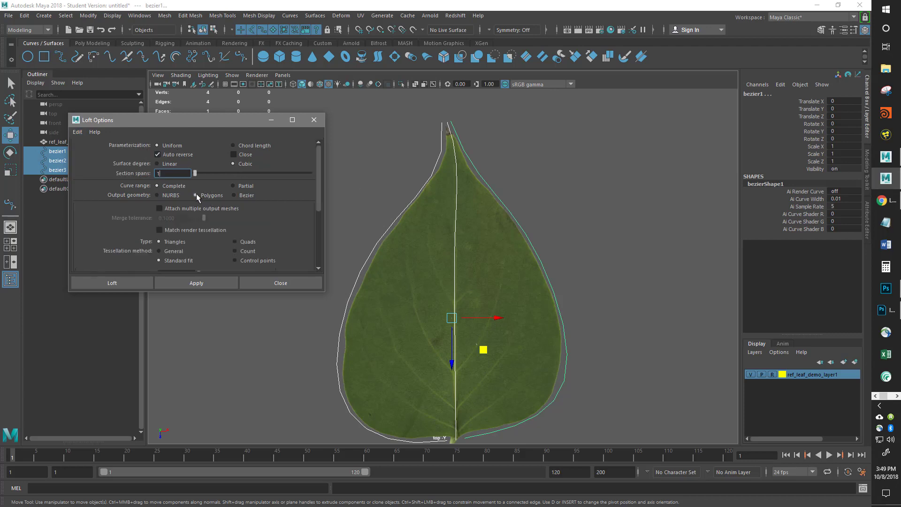
pyautogui.scroll(-1, 151, 231)
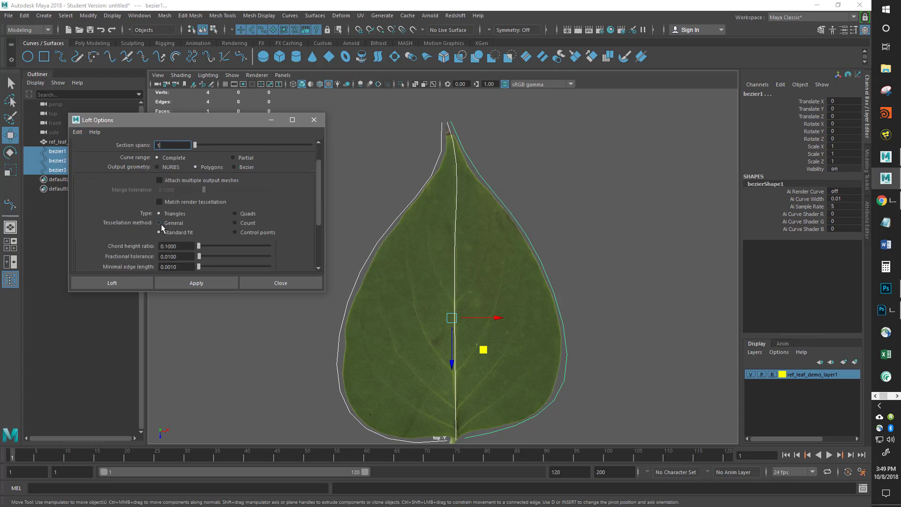
pyautogui.click(160, 223)
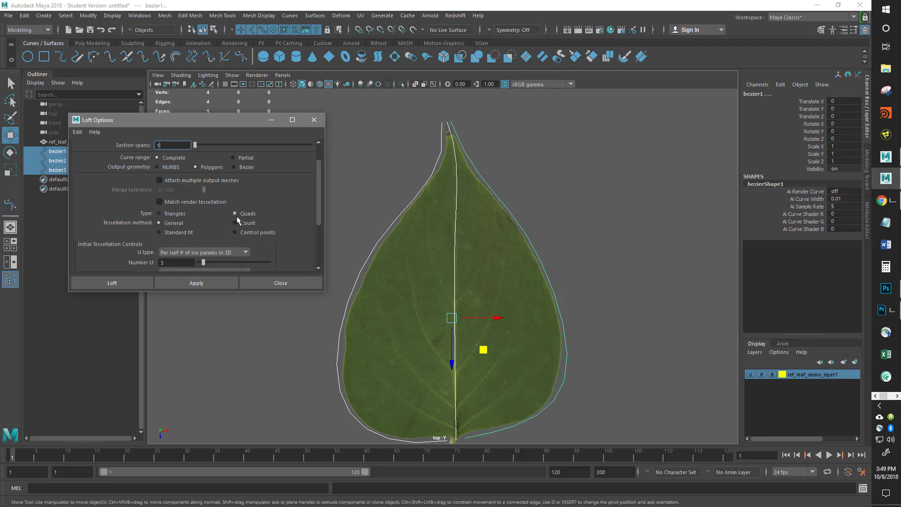
# Step: Set both the U type and V type of the loft tessellation to Per span # of iso params
pyautogui.scroll(-2, 237, 219)
pyautogui.click(245, 196)
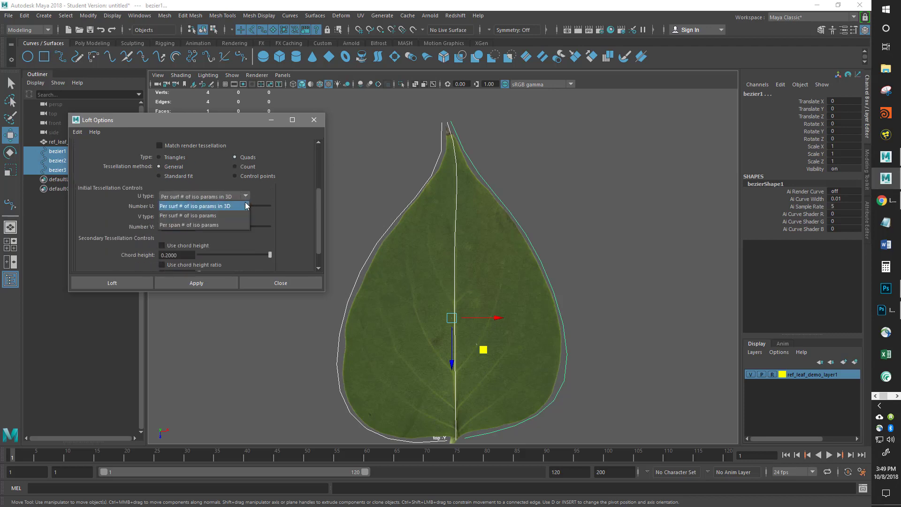
pyautogui.click(242, 218)
pyautogui.click(246, 196)
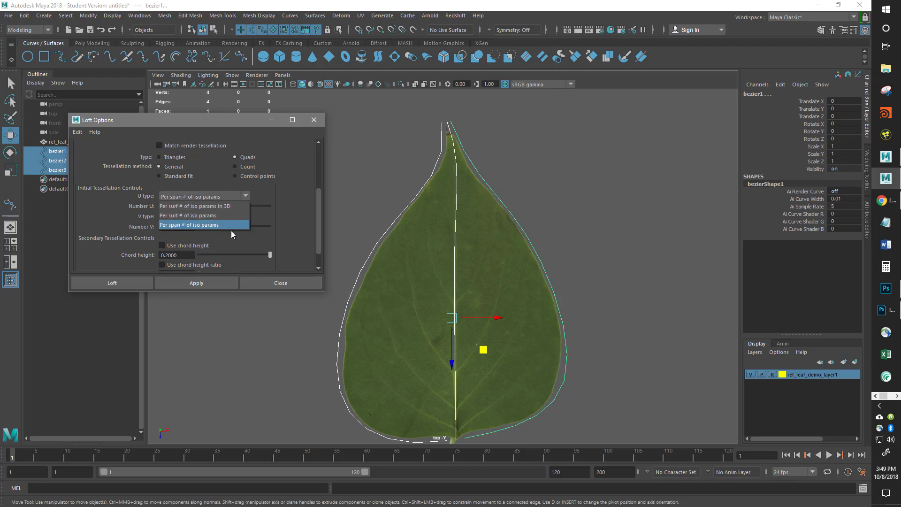
pyautogui.click(230, 226)
pyautogui.click(237, 217)
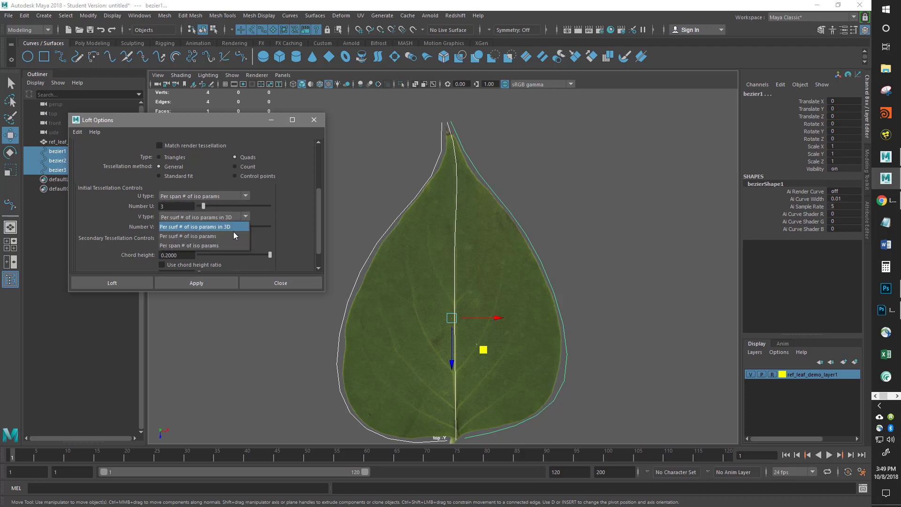
pyautogui.click(211, 239)
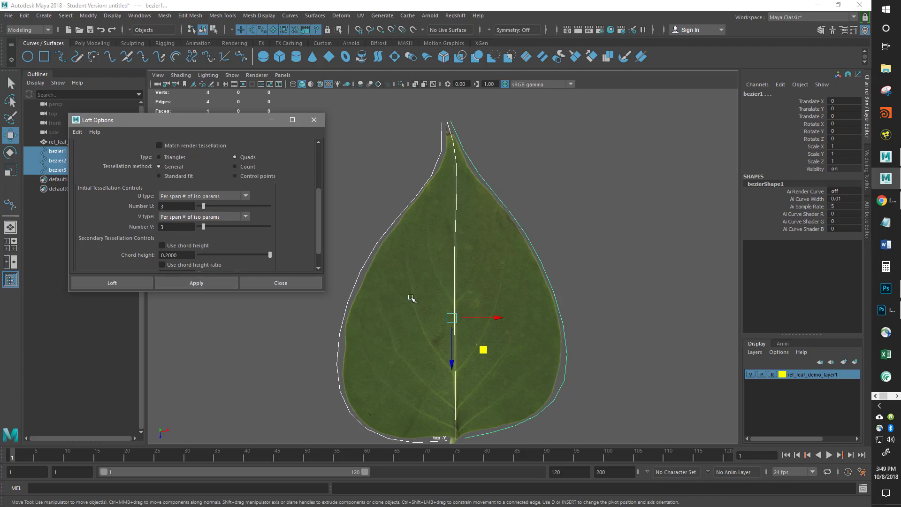
# Step: Try lofting the three curves with Number U and Number V at 3, inspect the mesh and undo the loft
pyautogui.click(196, 283)
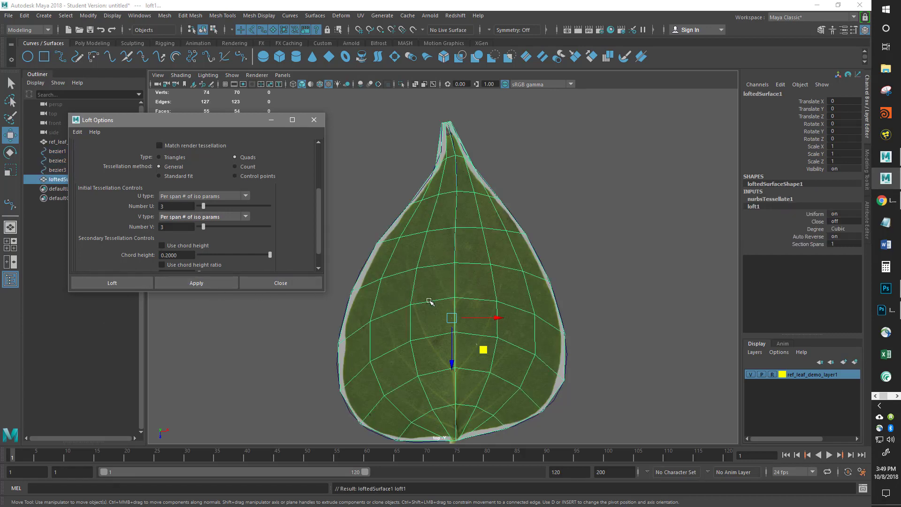
pyautogui.keyDown('alt'); pyautogui.moveTo(430, 301); pyautogui.dragTo(430, 233, button='middle'); pyautogui.keyUp('alt')
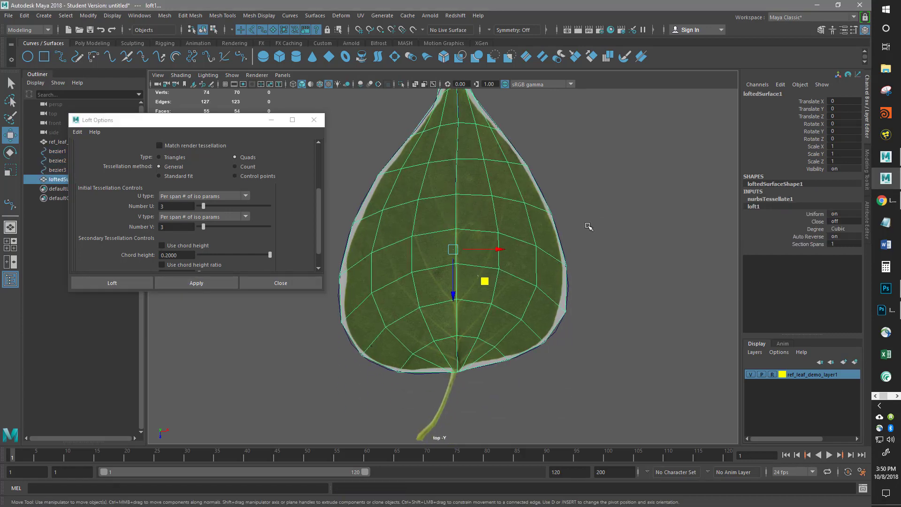
pyautogui.keyDown('alt'); pyautogui.moveTo(532, 257); pyautogui.dragTo(537, 295, button='middle'); pyautogui.keyUp('alt')
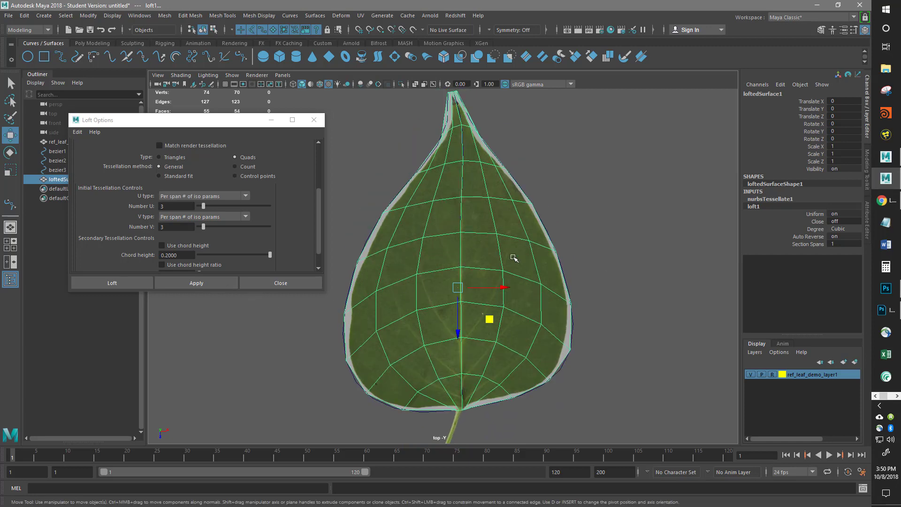
pyautogui.hotkey('ctrl', 'z')
# Step: Set Number U and Number V to 2, loft the three curves into a polygon leaf mesh and close the Loft options
pyautogui.doubleClick(165, 206)
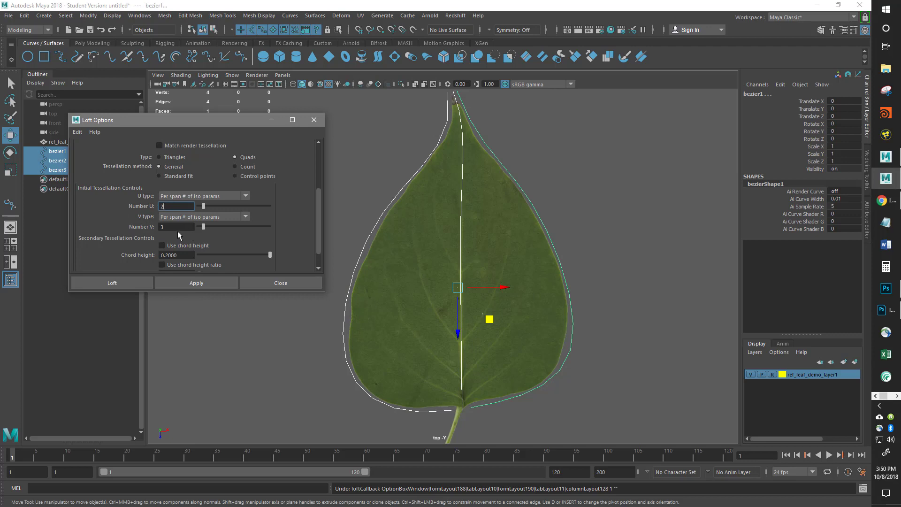
pyautogui.write('2')
pyautogui.press('Tab')
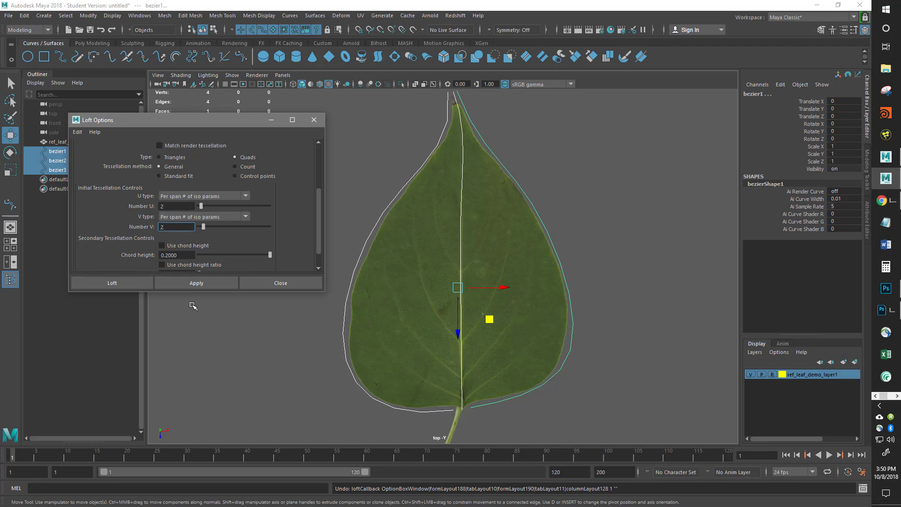
pyautogui.click(197, 283)
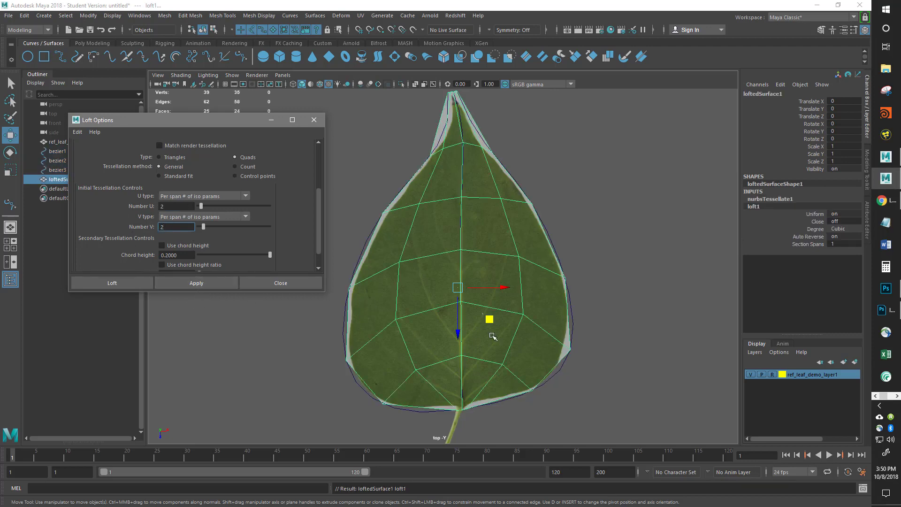
pyautogui.keyDown('alt'); pyautogui.moveTo(536, 378); pyautogui.dragTo(540, 283, button='middle'); pyautogui.keyUp('alt')
pyautogui.scroll(3, 380, 354)
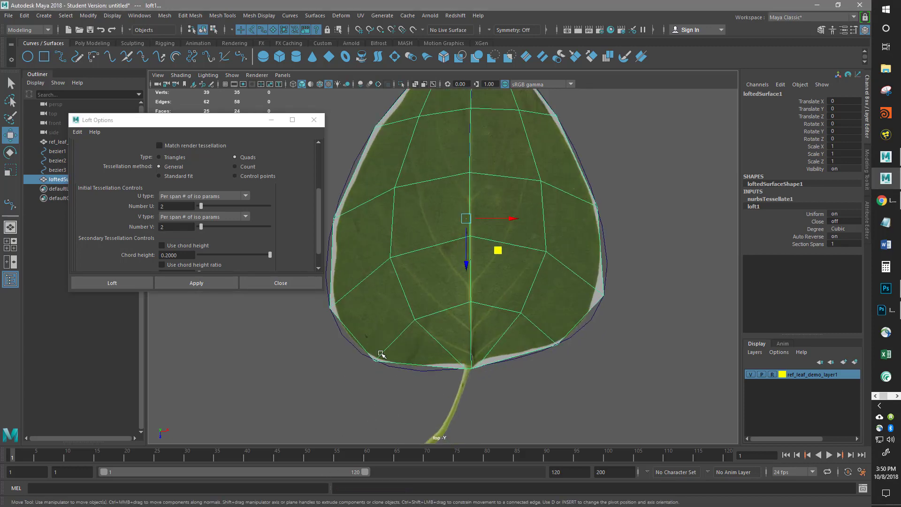
pyautogui.keyDown('alt'); pyautogui.moveTo(383, 352); pyautogui.dragTo(430, 370, button='middle'); pyautogui.keyUp('alt')
pyautogui.keyDown('alt'); pyautogui.moveTo(398, 335); pyautogui.dragTo(442, 267, button='middle'); pyautogui.keyUp('alt')
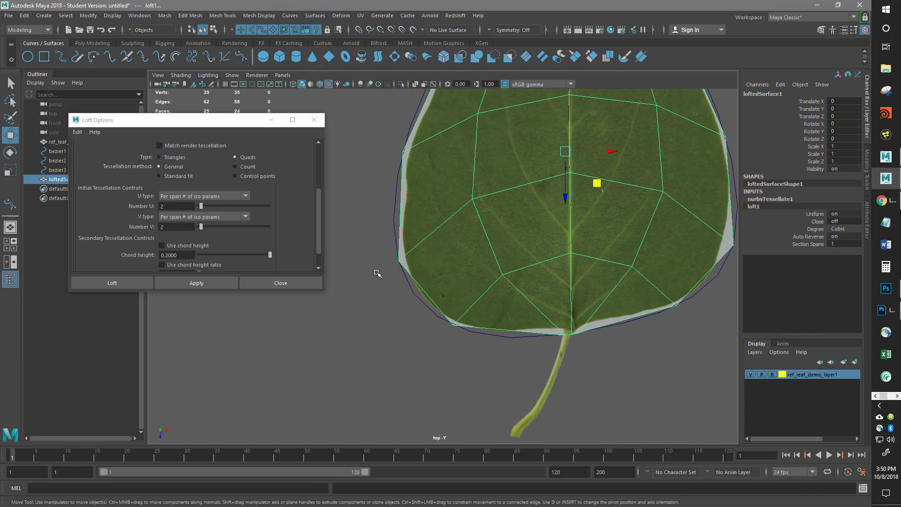
pyautogui.click(282, 284)
# Step: Move the lofted mesh's two lower left edge vertices outward so the mesh covers the leaf outline
pyautogui.keyDown('alt'); pyautogui.moveTo(442, 308); pyautogui.dragTo(397, 323, button='middle'); pyautogui.keyUp('alt')
pyautogui.scroll(2, 397, 323)
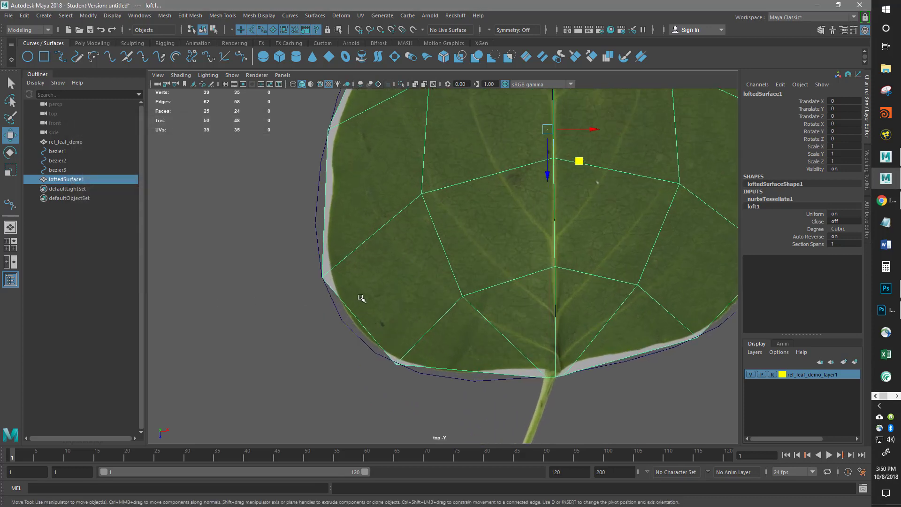
pyautogui.moveTo(360, 298); pyautogui.dragTo(318, 232, button='right')
pyautogui.click(323, 278)
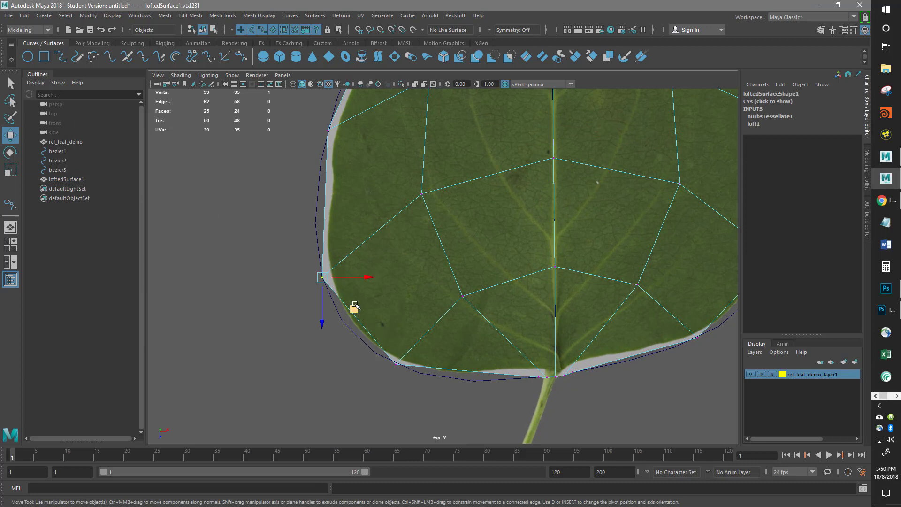
pyautogui.moveTo(355, 306); pyautogui.dragTo(352, 318)
pyautogui.moveTo(424, 392)
pyautogui.mouseDown()
pyautogui.moveTo(386, 350)
pyautogui.moveTo(425, 402)
pyautogui.mouseUp()
# Step: Move the lofted mesh's two lower right edge vertices so the mesh covers the leaf outline
pyautogui.keyDown('alt'); pyautogui.moveTo(506, 386); pyautogui.dragTo(479, 366, button='middle'); pyautogui.keyUp('alt')
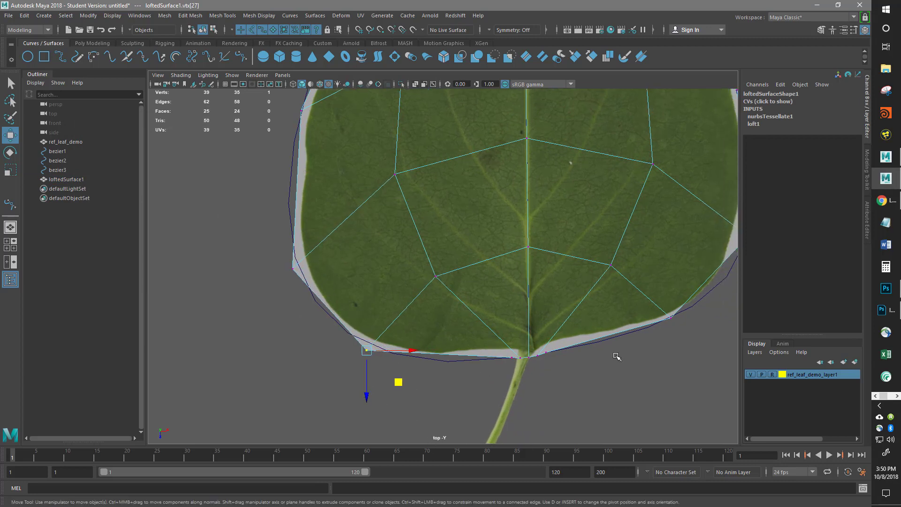
pyautogui.keyDown('alt'); pyautogui.moveTo(634, 260); pyautogui.dragTo(578, 290, button='middle'); pyautogui.keyUp('alt')
pyautogui.moveTo(608, 324); pyautogui.dragTo(653, 381)
pyautogui.moveTo(680, 223); pyautogui.dragTo(708, 298)
pyautogui.keyDown('alt'); pyautogui.moveTo(719, 302); pyautogui.dragTo(624, 367, button='middle'); pyautogui.keyUp('alt')
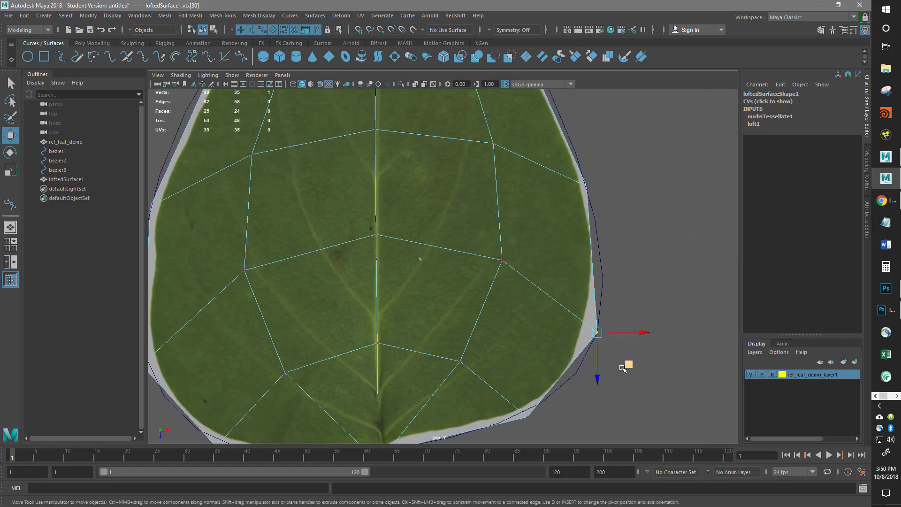
pyautogui.moveTo(627, 366); pyautogui.dragTo(622, 370)
# Step: Move the lofted mesh's right edge vertex at mid-leaf slightly outward to cover the leaf outline
pyautogui.keyDown('alt'); pyautogui.moveTo(592, 164); pyautogui.dragTo(601, 267, button='middle'); pyautogui.keyUp('alt')
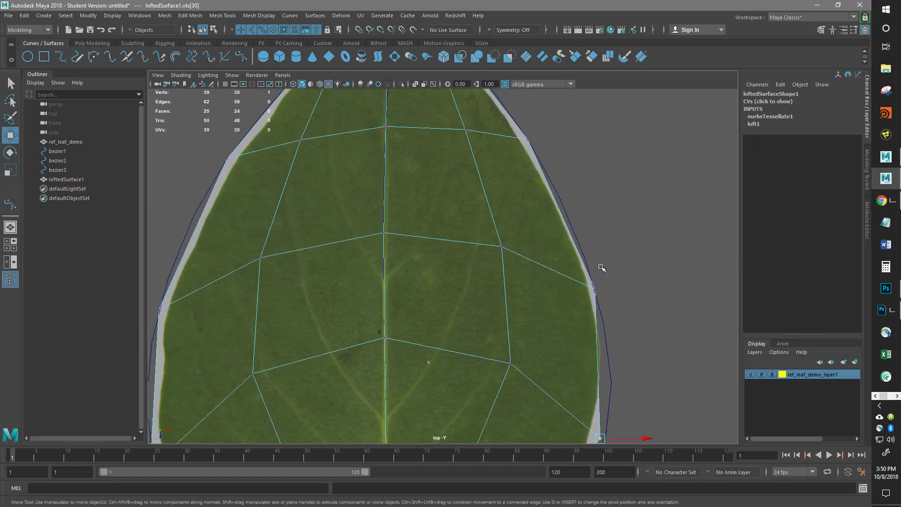
pyautogui.moveTo(602, 268); pyautogui.dragTo(589, 300)
pyautogui.moveTo(629, 322); pyautogui.dragTo(633, 327)
pyautogui.keyDown('alt'); pyautogui.moveTo(601, 246); pyautogui.dragTo(615, 356, button='middle'); pyautogui.keyUp('alt')
pyautogui.keyDown('alt'); pyautogui.moveTo(521, 184); pyautogui.dragTo(561, 299, button='middle'); pyautogui.keyUp('alt')
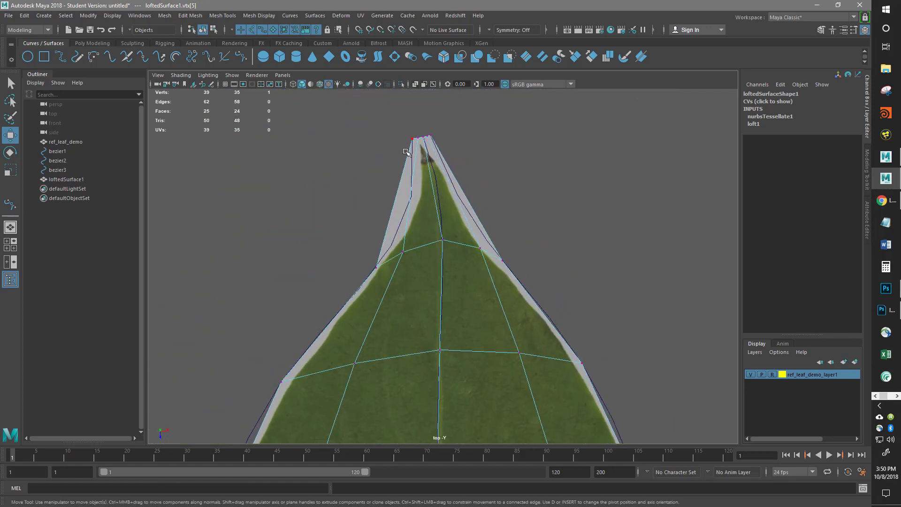
# Step: Move the left and right edge vertices below the leaf tip upward along the outline, and lower the midrib vertex between them slightly
pyautogui.keyDown('alt'); pyautogui.moveTo(392, 298); pyautogui.dragTo(397, 285, button='middle'); pyautogui.keyUp('alt')
pyautogui.moveTo(353, 225); pyautogui.dragTo(389, 274)
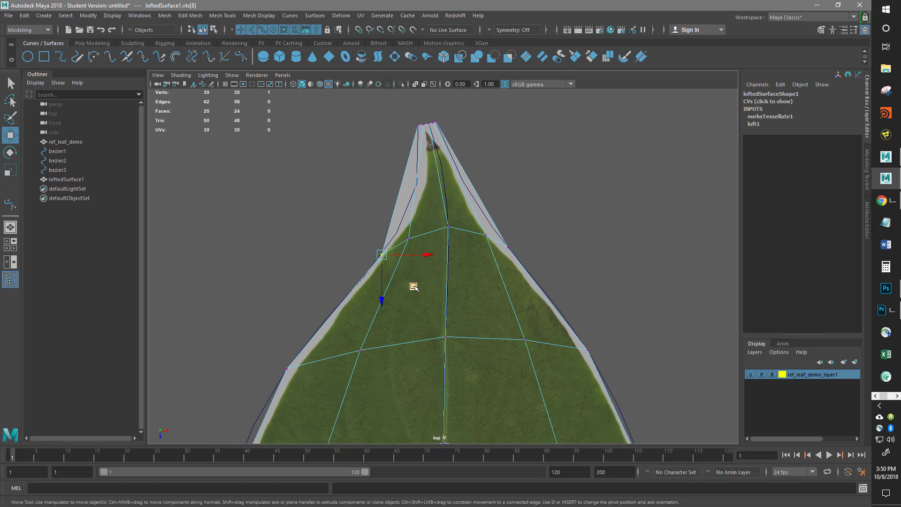
pyautogui.moveTo(413, 287); pyautogui.dragTo(423, 267, button='middle')
pyautogui.moveTo(524, 249); pyautogui.dragTo(496, 214)
pyautogui.moveTo(539, 281); pyautogui.dragTo(529, 259, button='middle')
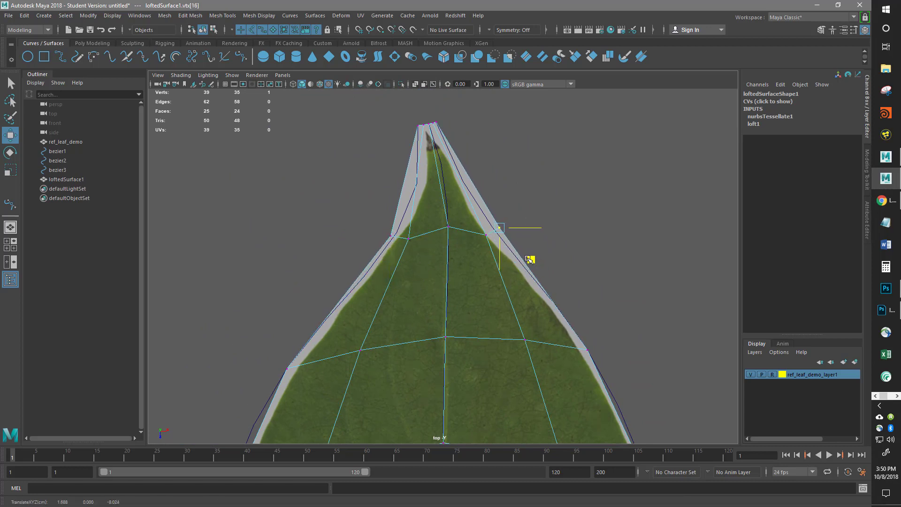
pyautogui.moveTo(428, 214); pyautogui.dragTo(484, 261)
pyautogui.moveTo(483, 262); pyautogui.dragTo(482, 271, button='middle')
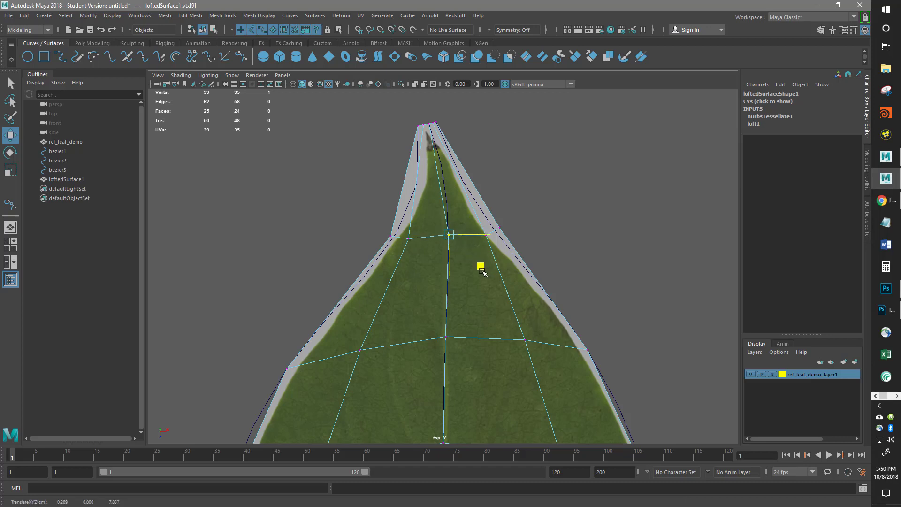
# Step: Select all the interior vertices of the leaf mesh from the base to the tip, leaving the border vertices unselected
pyautogui.keyDown('alt'); pyautogui.moveTo(375, 385); pyautogui.dragTo(436, 155, button='middle'); pyautogui.keyUp('alt')
pyautogui.keyDown('alt'); pyautogui.moveTo(401, 233); pyautogui.dragTo(286, 199, button='right'); pyautogui.keyUp('alt')
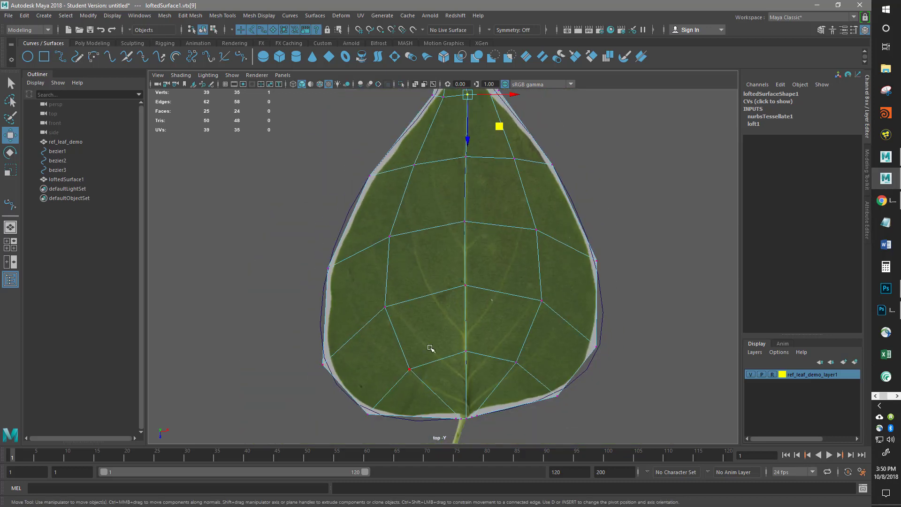
pyautogui.keyDown('alt'); pyautogui.moveTo(399, 330); pyautogui.dragTo(380, 269, button='middle'); pyautogui.keyUp('alt')
pyautogui.moveTo(354, 221); pyautogui.dragTo(525, 318)
pyautogui.keyDown('alt'); pyautogui.moveTo(463, 168); pyautogui.dragTo(474, 201, button='middle'); pyautogui.keyUp('alt')
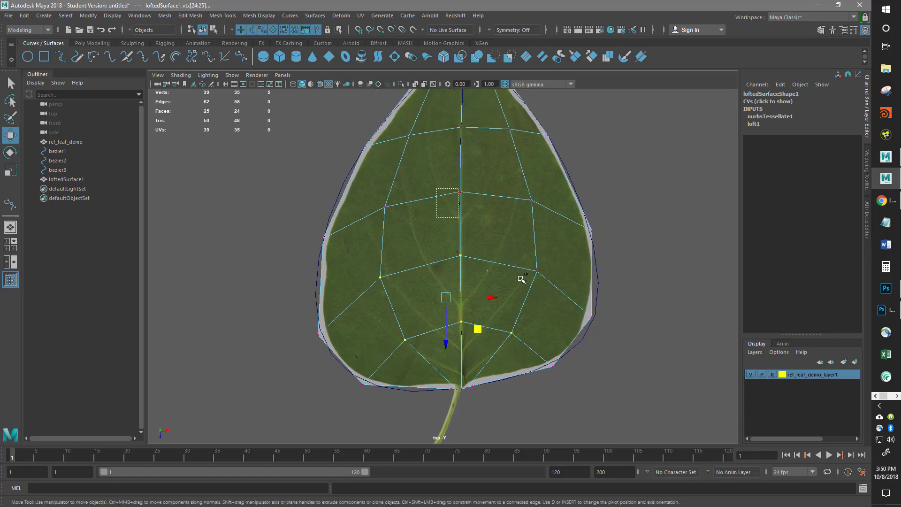
pyautogui.keyDown('ctrl'); pyautogui.keyDown('shift'); pyautogui.moveTo(547, 285); pyautogui.dragTo(547, 284); pyautogui.keyUp('shift'); pyautogui.keyUp('ctrl')
pyautogui.keyDown('ctrl'); pyautogui.keyDown('shift'); pyautogui.moveTo(378, 199); pyautogui.dragTo(412, 229); pyautogui.keyUp('shift'); pyautogui.keyUp('ctrl')
pyautogui.keyDown('alt'); pyautogui.moveTo(464, 227); pyautogui.dragTo(466, 304, button='middle'); pyautogui.keyUp('alt')
pyautogui.keyDown('ctrl'); pyautogui.keyDown('shift'); pyautogui.moveTo(407, 201); pyautogui.dragTo(533, 246); pyautogui.keyUp('shift'); pyautogui.keyUp('ctrl')
pyautogui.keyDown('alt'); pyautogui.moveTo(533, 246); pyautogui.dragTo(543, 313, button='middle'); pyautogui.keyUp('alt')
pyautogui.keyDown('ctrl'); pyautogui.keyDown('shift'); pyautogui.moveTo(435, 204); pyautogui.dragTo(496, 237); pyautogui.keyUp('shift'); pyautogui.keyUp('ctrl')
pyautogui.scroll(-2, 544, 274)
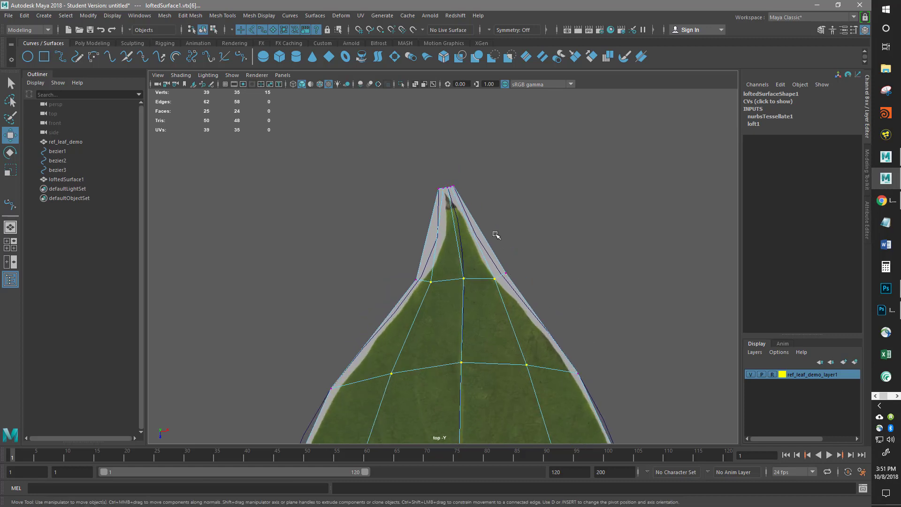
pyautogui.scroll(3, 492, 232)
pyautogui.scroll(3, 458, 226)
pyautogui.scroll(-2, 458, 225)
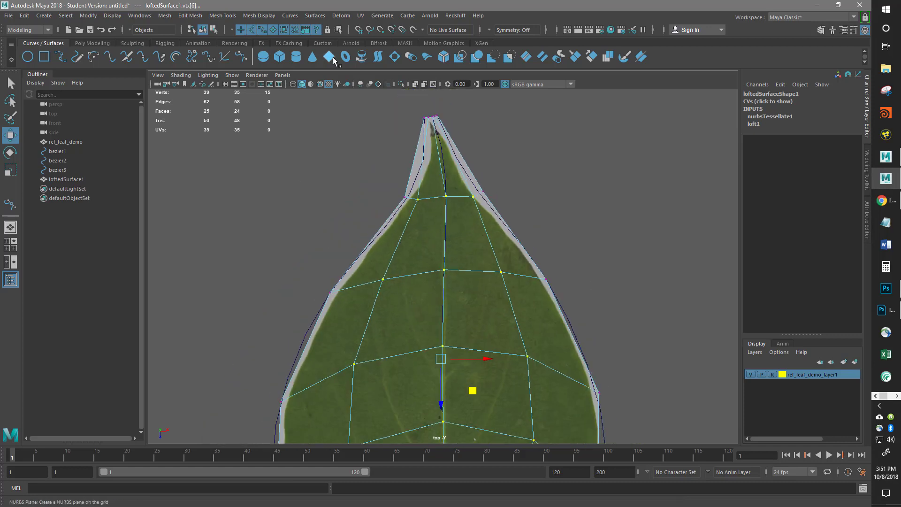
# Step: Apply Average Vertices to the selected interior vertices and repeat the operation once
pyautogui.click(184, 17)
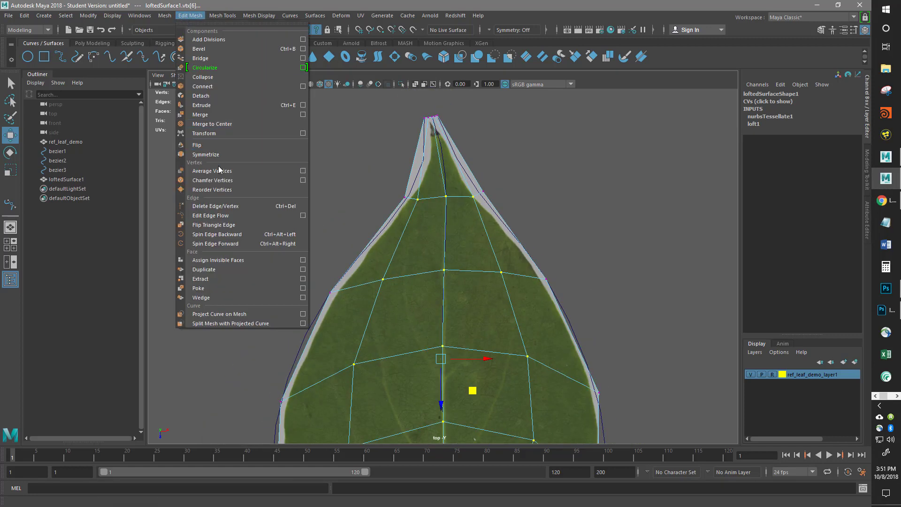
pyautogui.click(221, 171)
pyautogui.keyDown('alt'); pyautogui.moveTo(393, 327); pyautogui.dragTo(359, 175, button='middle'); pyautogui.keyUp('alt')
pyautogui.keyDown('alt'); pyautogui.moveTo(374, 243); pyautogui.dragTo(380, 268, button='middle'); pyautogui.keyUp('alt')
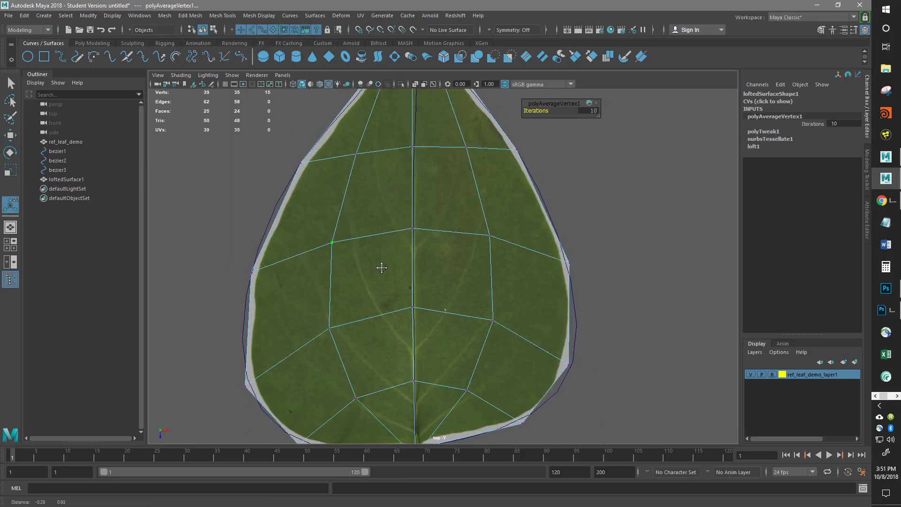
pyautogui.press('g')
# Step: Try a third averaging pass on the interior vertices two separate times, undoing it each time
pyautogui.press('g')
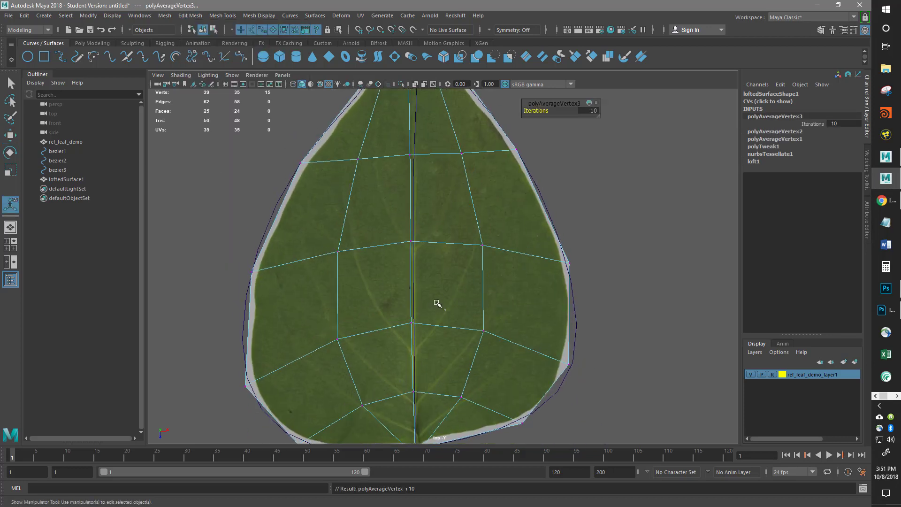
pyautogui.keyDown('alt'); pyautogui.moveTo(406, 287); pyautogui.dragTo(463, 282, button='middle'); pyautogui.keyUp('alt')
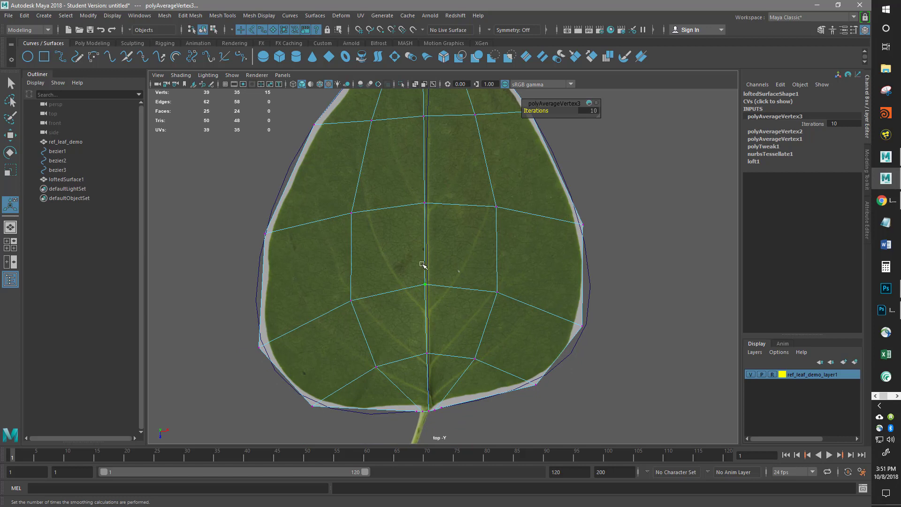
pyautogui.keyDown('alt'); pyautogui.moveTo(427, 260); pyautogui.dragTo(390, 382, button='middle'); pyautogui.keyUp('alt')
pyautogui.keyDown('alt'); pyautogui.moveTo(391, 254); pyautogui.dragTo(394, 286, button='middle'); pyautogui.keyUp('alt')
pyautogui.scroll(1, 380, 189)
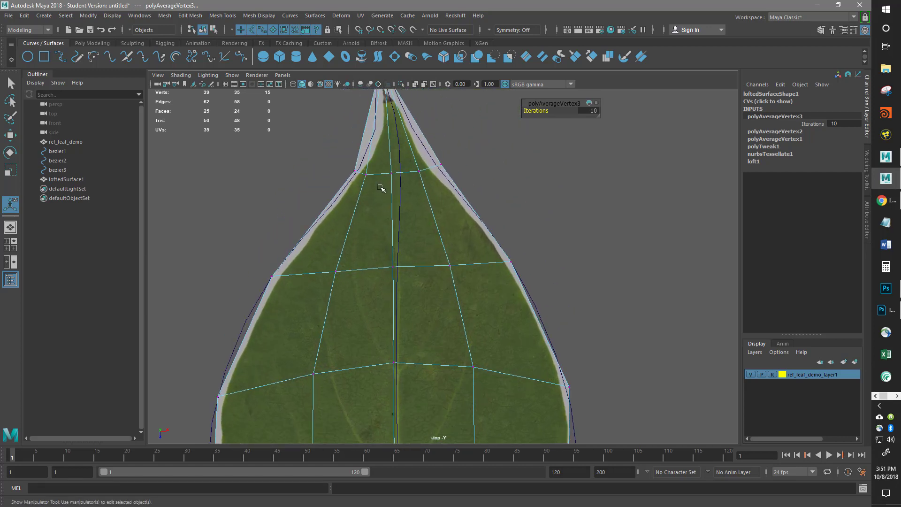
pyautogui.press('f')
pyautogui.hotkey('ctrl', 'z')
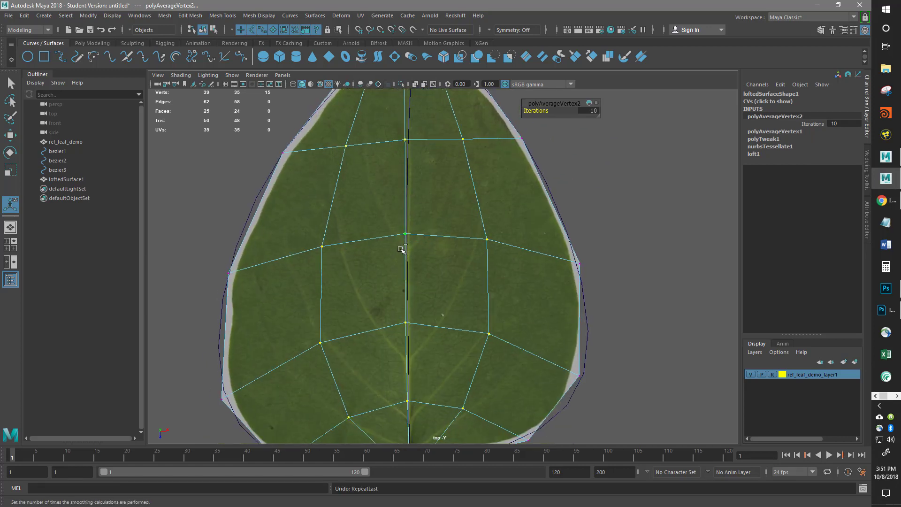
pyautogui.keyDown('alt'); pyautogui.moveTo(402, 261); pyautogui.dragTo(396, 312, button='middle'); pyautogui.keyUp('alt')
pyautogui.keyDown('alt'); pyautogui.moveTo(392, 234); pyautogui.dragTo(395, 181, button='middle'); pyautogui.keyUp('alt')
pyautogui.scroll(-2, 395, 277)
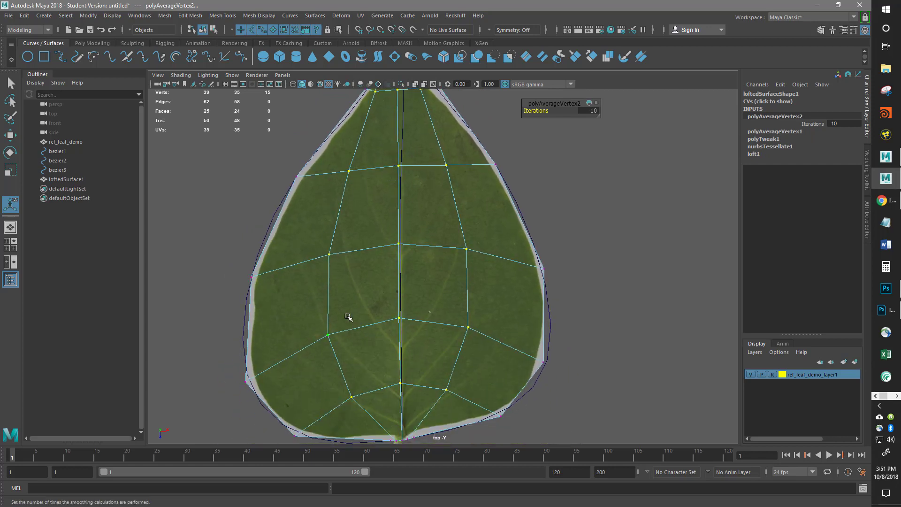
pyautogui.press('g')
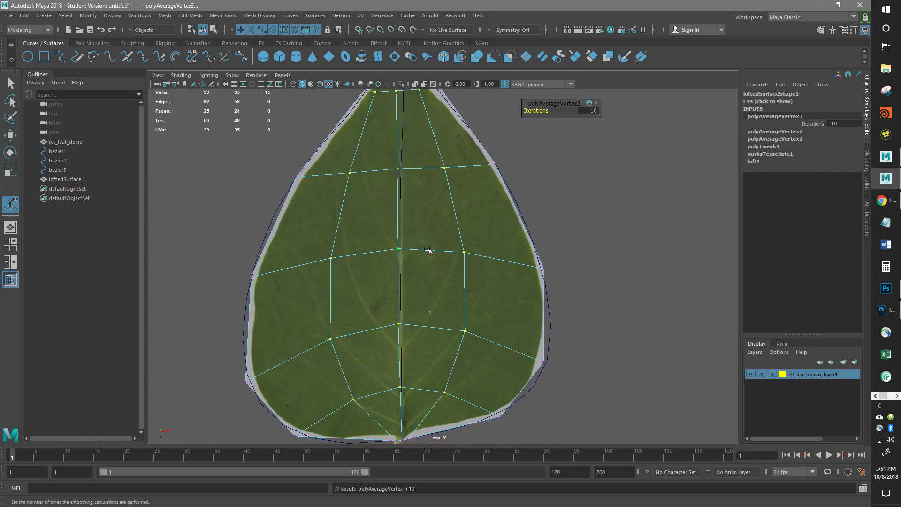
pyautogui.keyDown('alt'); pyautogui.moveTo(371, 165); pyautogui.dragTo(364, 322, button='middle'); pyautogui.keyUp('alt')
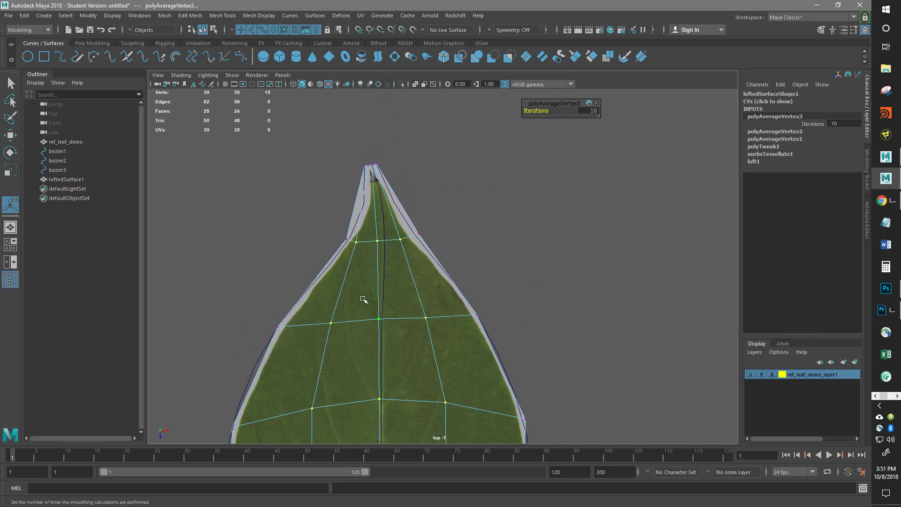
pyautogui.hotkey('ctrl', 'z')
# Step: Examine the averaged mesh layout against the leaf reference, from the base up to the tip
pyautogui.keyDown('alt'); pyautogui.moveTo(392, 328); pyautogui.dragTo(393, 159, button='middle'); pyautogui.keyUp('alt')
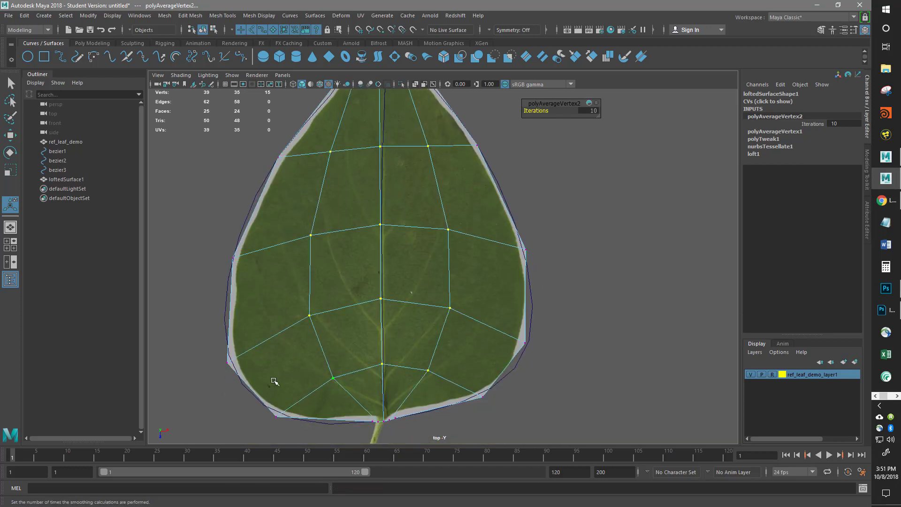
pyautogui.keyDown('alt'); pyautogui.moveTo(451, 376); pyautogui.dragTo(452, 352, button='middle'); pyautogui.keyUp('alt')
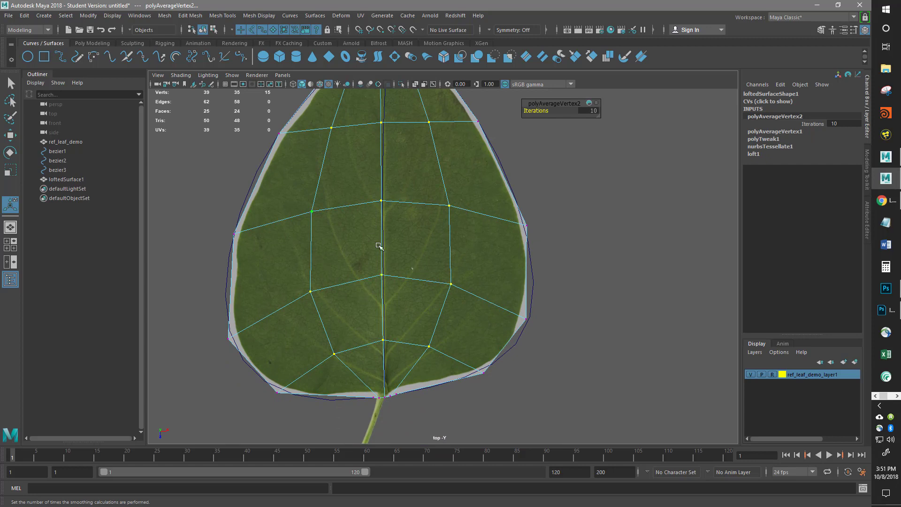
pyautogui.keyDown('alt'); pyautogui.moveTo(464, 294); pyautogui.dragTo(468, 343, button='middle'); pyautogui.keyUp('alt')
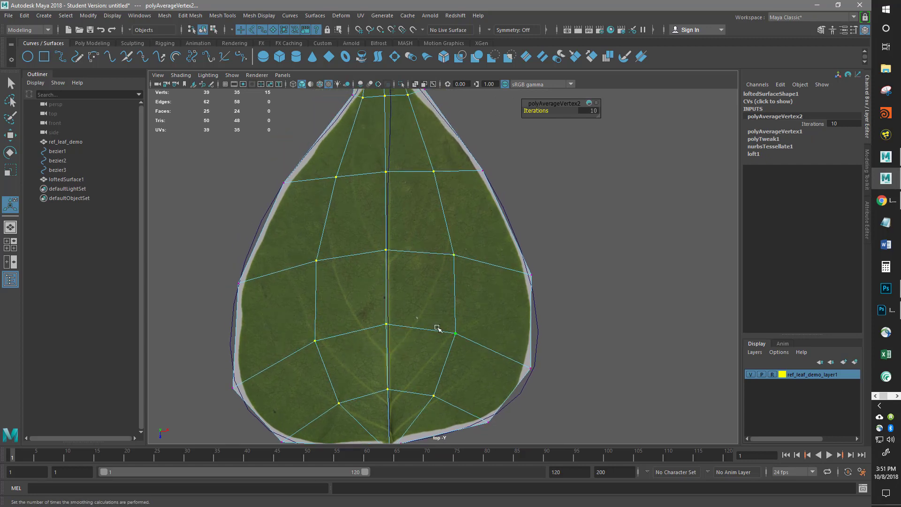
pyautogui.keyDown('alt'); pyautogui.moveTo(439, 367); pyautogui.dragTo(436, 300, button='middle'); pyautogui.keyUp('alt')
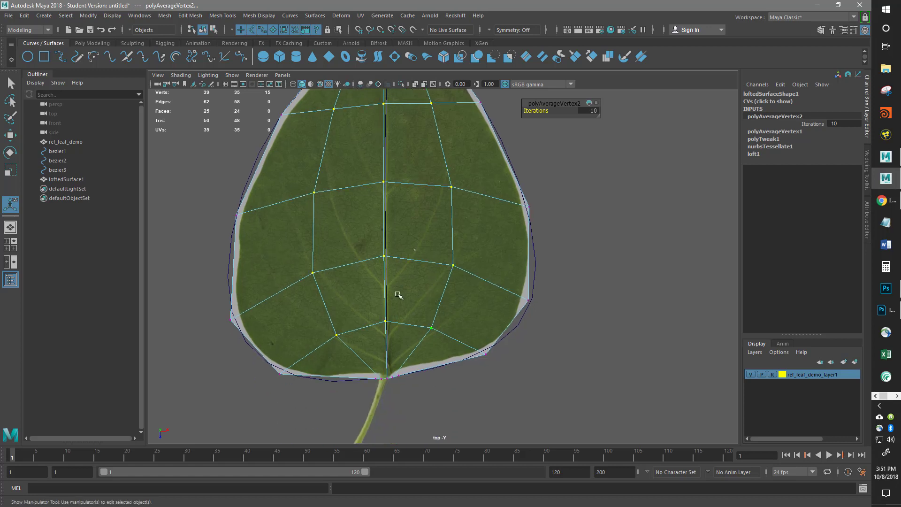
pyautogui.keyDown('alt'); pyautogui.moveTo(399, 325); pyautogui.dragTo(398, 404, button='middle'); pyautogui.keyUp('alt')
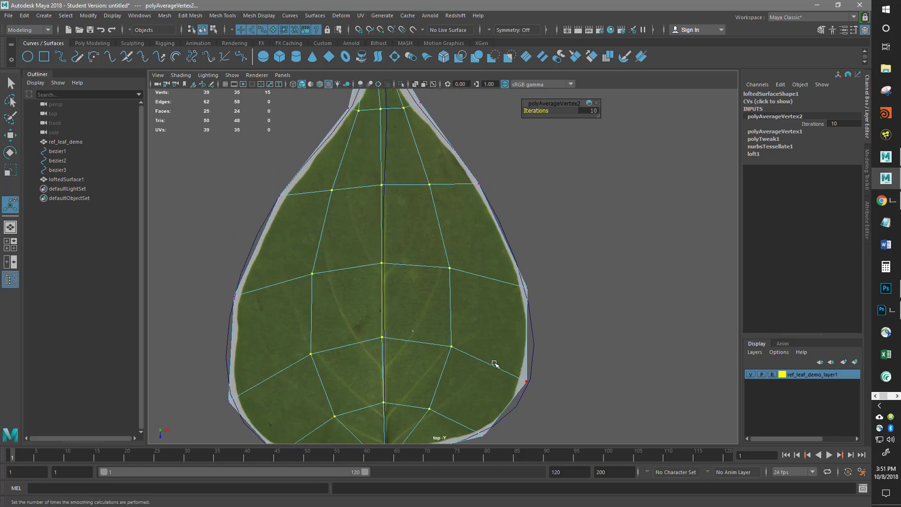
pyautogui.keyDown('alt'); pyautogui.moveTo(463, 163); pyautogui.dragTo(465, 276, button='middle'); pyautogui.keyUp('alt')
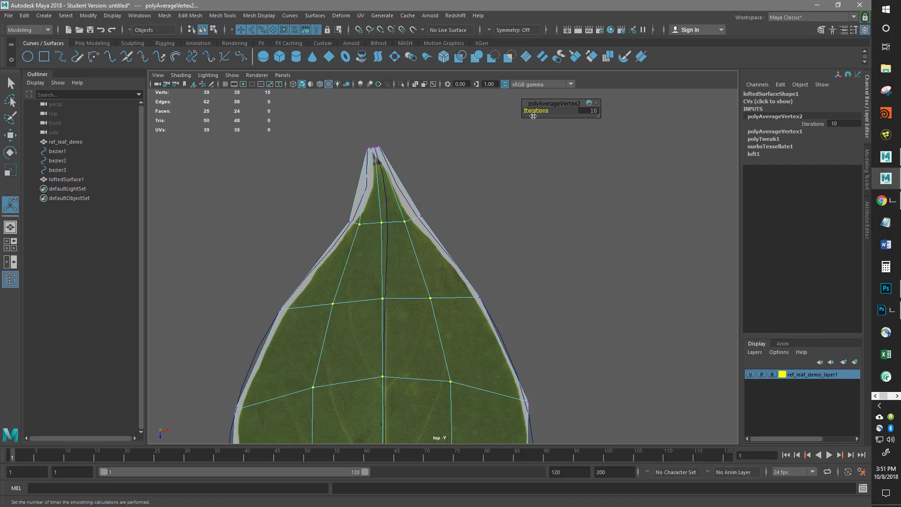
pyautogui.press('w')
pyautogui.keyDown('alt'); pyautogui.moveTo(459, 271); pyautogui.dragTo(458, 329, button='middle'); pyautogui.keyUp('alt')
pyautogui.scroll(3, 314, 277)
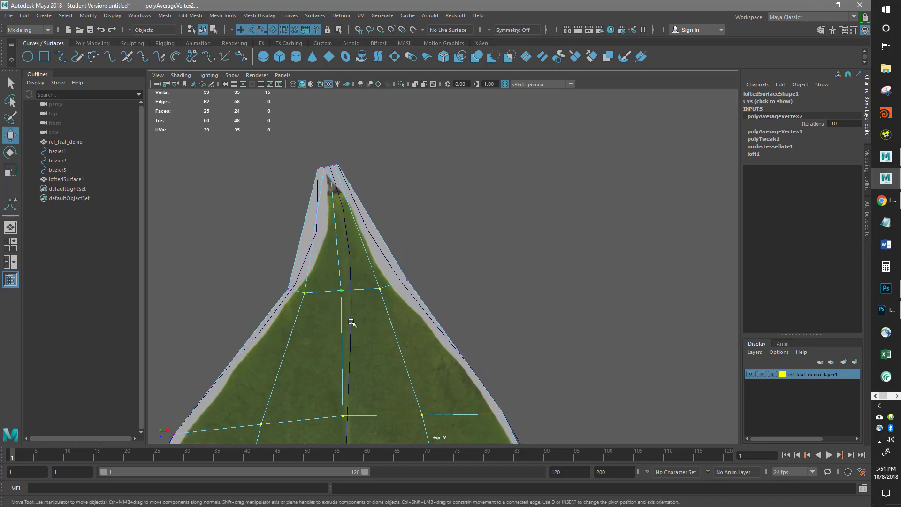
# Step: Move the left inner base vertex up to the stem junction and shift the neighbouring left edge vertex outward from the stem
pyautogui.keyDown('alt'); pyautogui.moveTo(424, 422); pyautogui.dragTo(441, 56, button='middle'); pyautogui.keyUp('alt')
pyautogui.keyDown('alt'); pyautogui.moveTo(418, 422); pyautogui.dragTo(453, 259, button='middle'); pyautogui.keyUp('alt')
pyautogui.scroll(2, 389, 300)
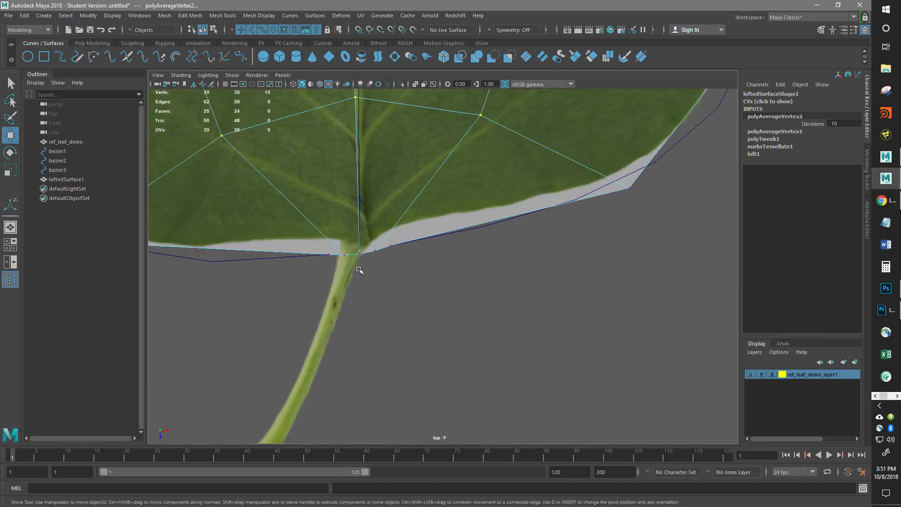
pyautogui.click(345, 255)
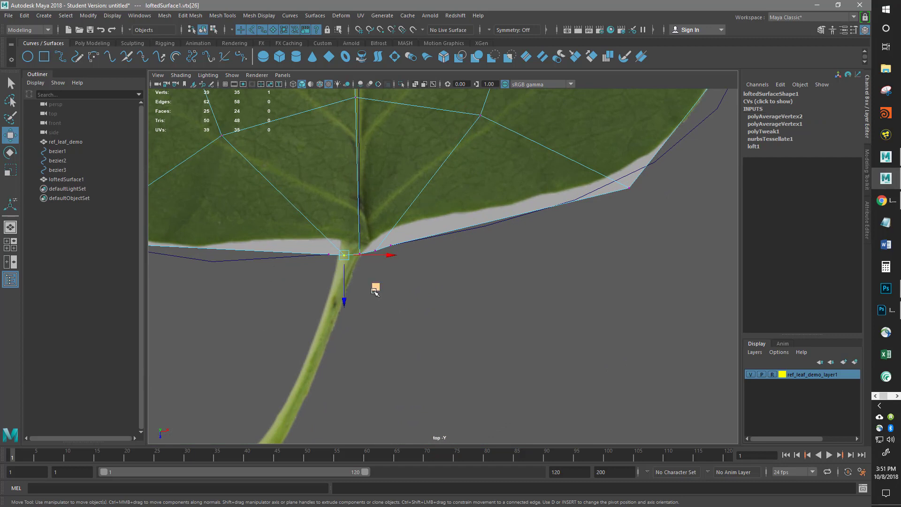
pyautogui.moveTo(375, 287); pyautogui.dragTo(371, 272, button='middle')
pyautogui.moveTo(370, 272); pyautogui.dragTo(348, 286)
pyautogui.click(328, 255)
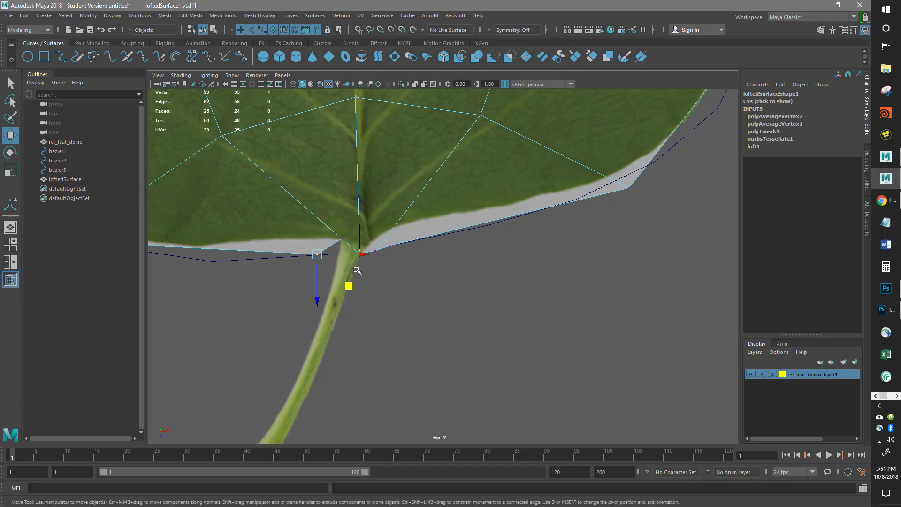
# Step: Move the midrib base vertex up to the stem junction and place the vertices right of the stem around the junction's right side
pyautogui.click(360, 253)
pyautogui.moveTo(388, 288); pyautogui.dragTo(404, 280)
pyautogui.click(390, 244)
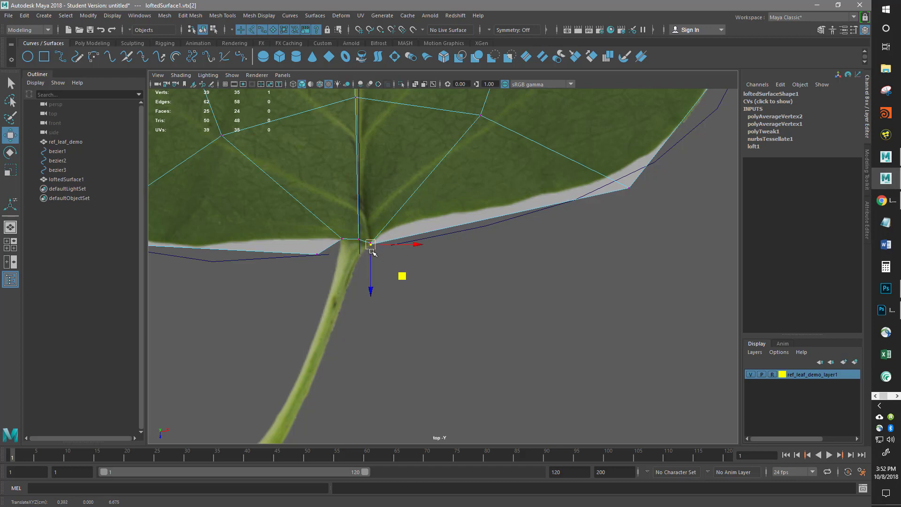
pyautogui.scroll(3, 382, 253)
pyautogui.keyDown('alt'); pyautogui.moveTo(334, 239); pyautogui.dragTo(401, 282, button='middle'); pyautogui.keyUp('alt')
pyautogui.moveTo(393, 313); pyautogui.dragTo(404, 323, button='middle')
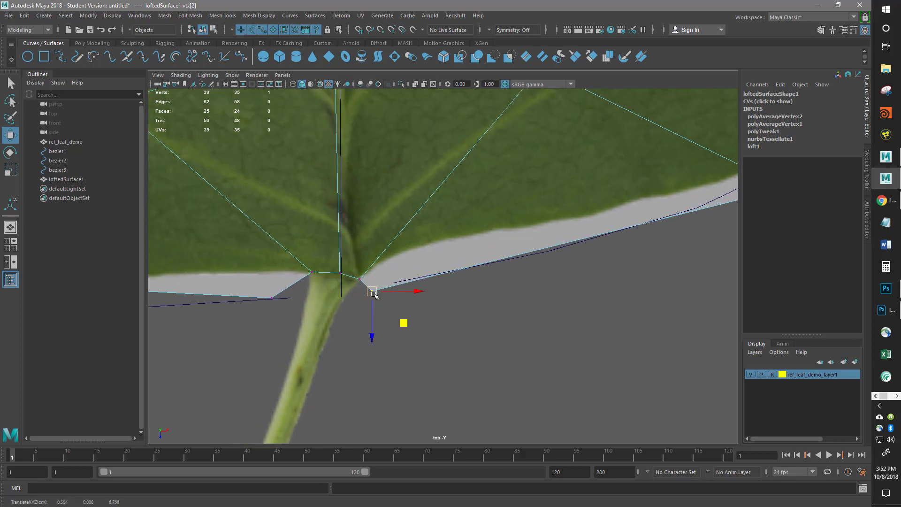
# Step: Target weld the loose outer base vertices on both sides of the stem into the vertices at the stem junction
pyautogui.click(378, 358)
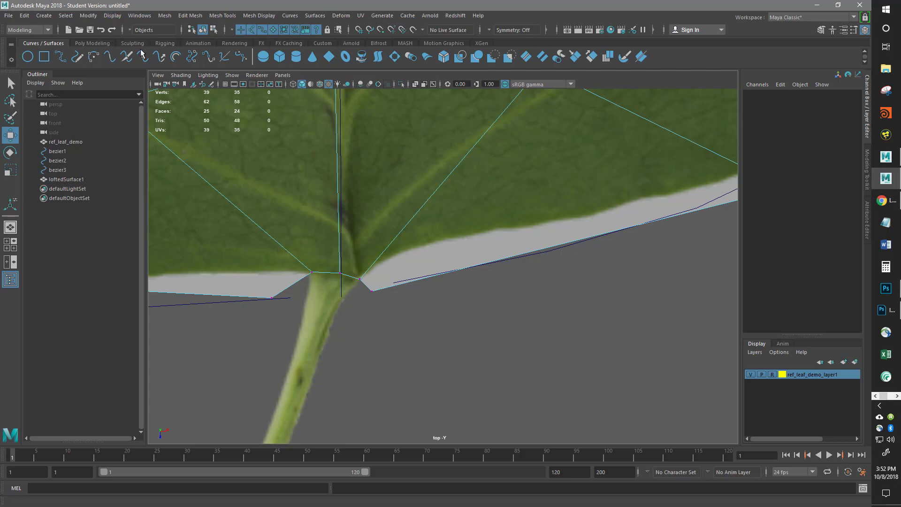
pyautogui.click(97, 43)
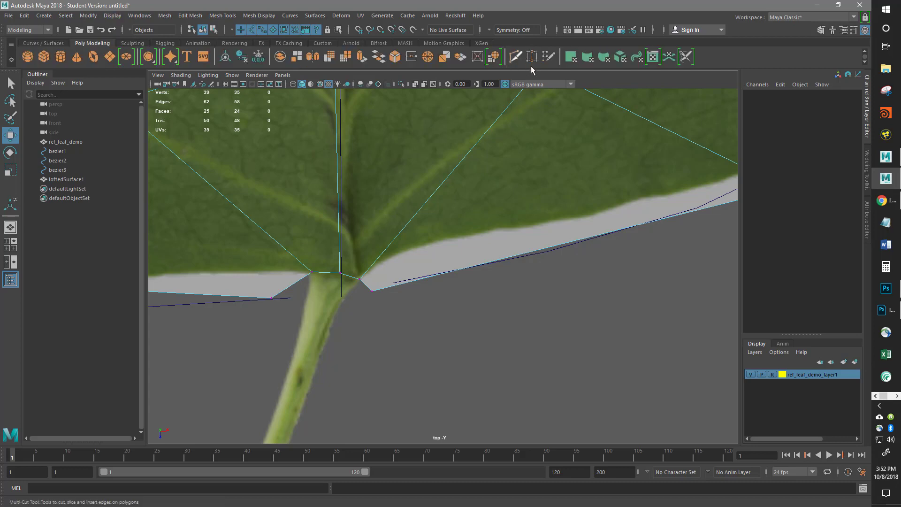
pyautogui.click(531, 56)
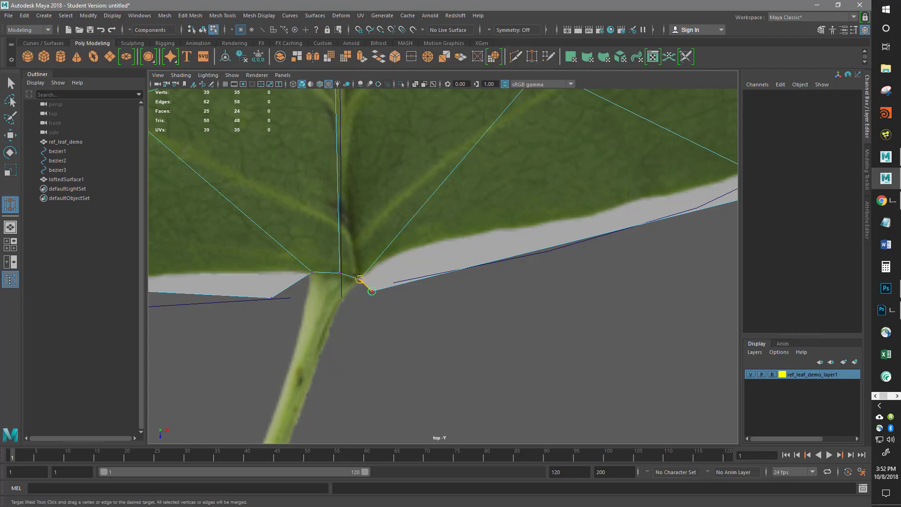
pyautogui.moveTo(358, 277); pyautogui.dragTo(359, 279)
pyautogui.moveTo(273, 297); pyautogui.dragTo(340, 273)
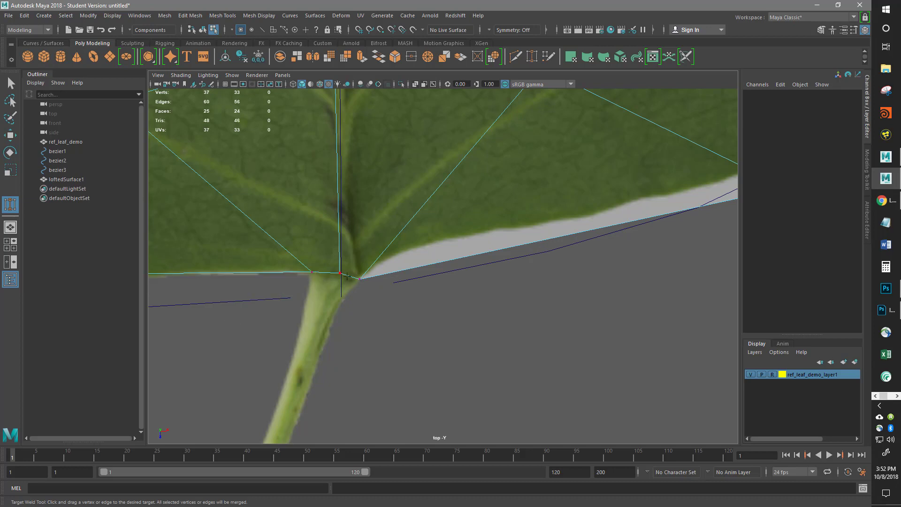
pyautogui.scroll(-10, 350, 316)
pyautogui.scroll(3, 339, 218)
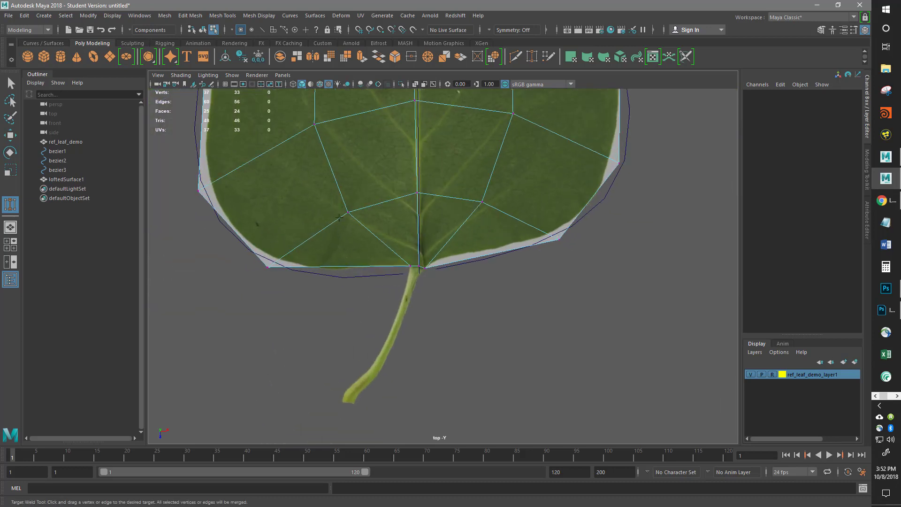
pyautogui.scroll(4, 346, 320)
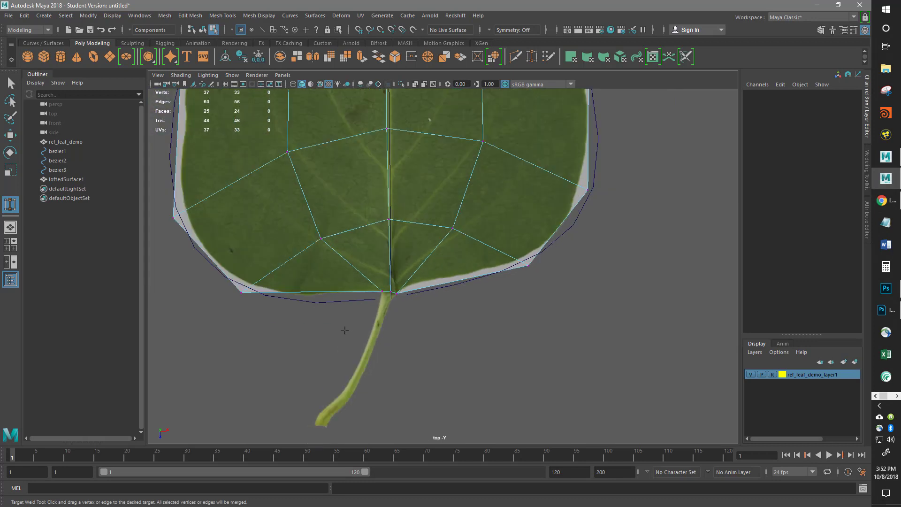
pyautogui.scroll(-2, 346, 321)
pyautogui.press('w')
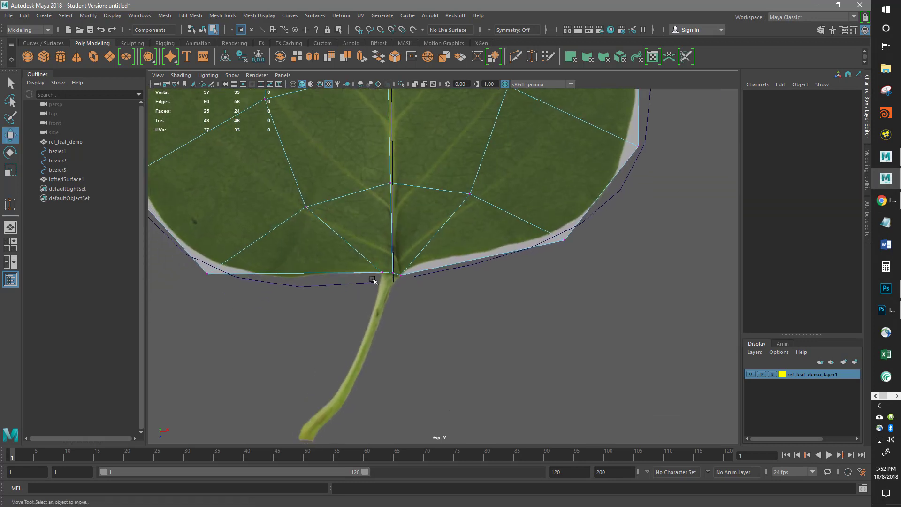
# Step: Nudge the left and right base vertices at the stem junction slightly down to line up with the sides of the stem
pyautogui.click(379, 274)
pyautogui.scroll(3, 242, 355)
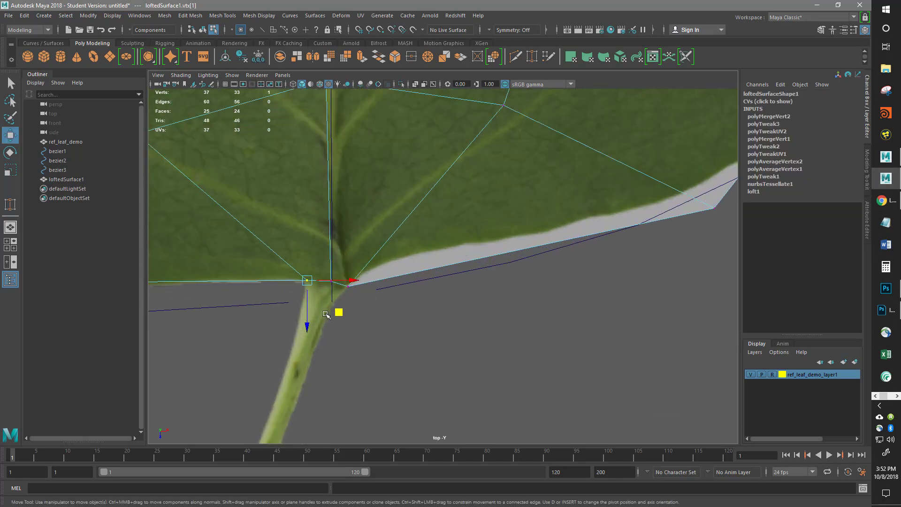
pyautogui.moveTo(337, 313); pyautogui.dragTo(386, 327)
pyautogui.click(352, 293)
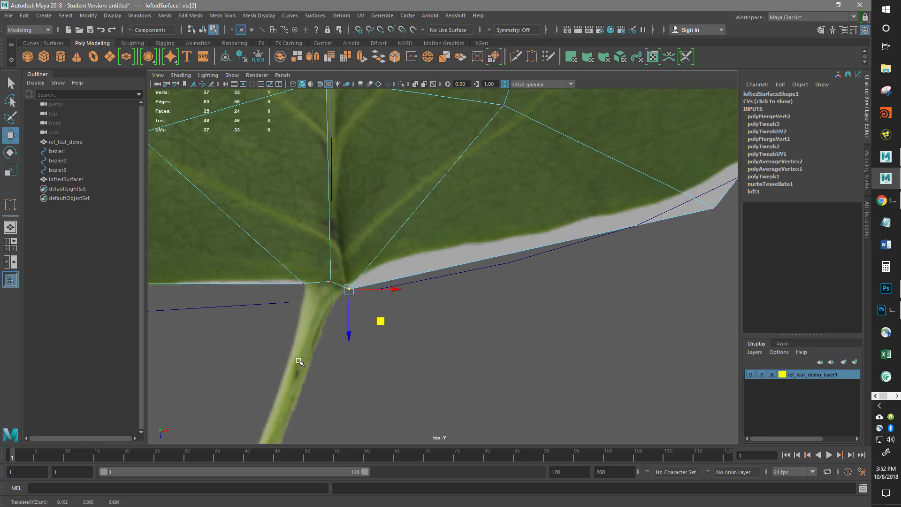
# Step: Delete the two inner lengthwise edges on either side of the midrib in the topmost section of the leaf mesh
pyautogui.scroll(-5, 367, 239)
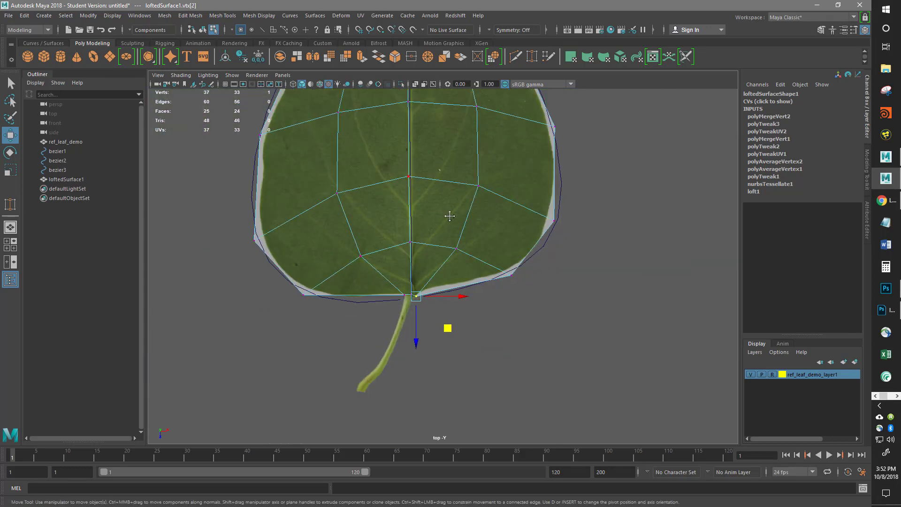
pyautogui.scroll(5, 446, 211)
pyautogui.scroll(5, 424, 212)
pyautogui.keyDown('alt'); pyautogui.moveTo(353, 245); pyautogui.dragTo(400, 312, button='middle'); pyautogui.keyUp('alt')
pyautogui.keyDown('alt'); pyautogui.moveTo(392, 136); pyautogui.dragTo(414, 230, button='middle'); pyautogui.keyUp('alt')
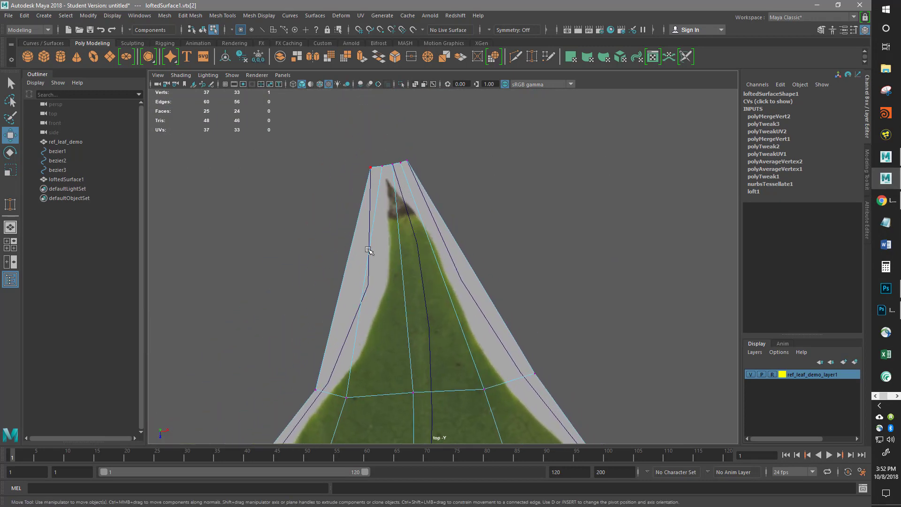
pyautogui.keyDown('alt'); pyautogui.moveTo(379, 261); pyautogui.dragTo(393, 126, button='middle'); pyautogui.keyUp('alt')
pyautogui.keyDown('alt'); pyautogui.moveTo(403, 194); pyautogui.dragTo(340, 281, button='middle'); pyautogui.keyUp('alt')
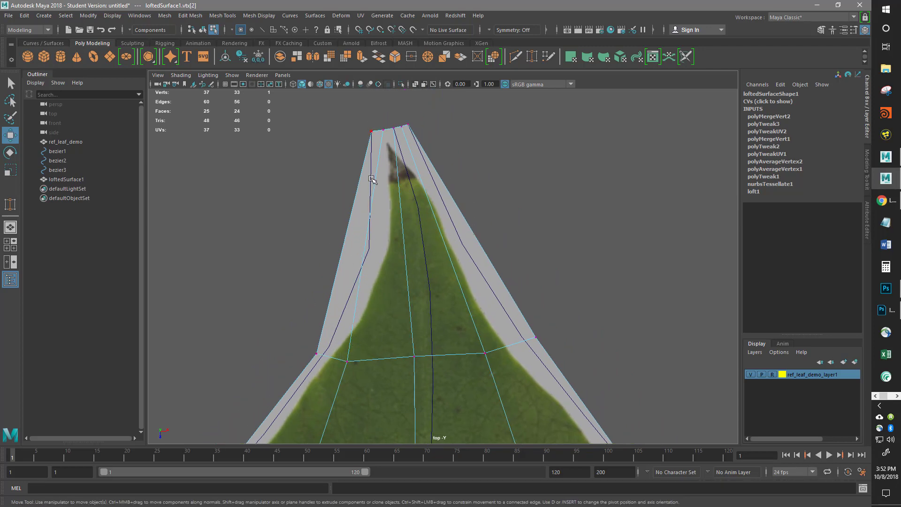
pyautogui.moveTo(371, 217); pyautogui.dragTo(366, 192, button='right')
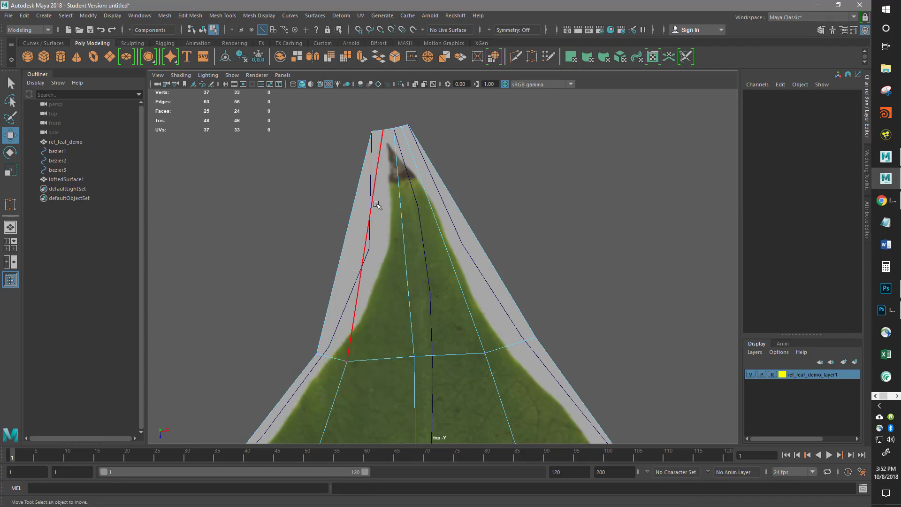
pyautogui.keyDown('shift'); pyautogui.click(458, 196); pyautogui.keyUp('shift')
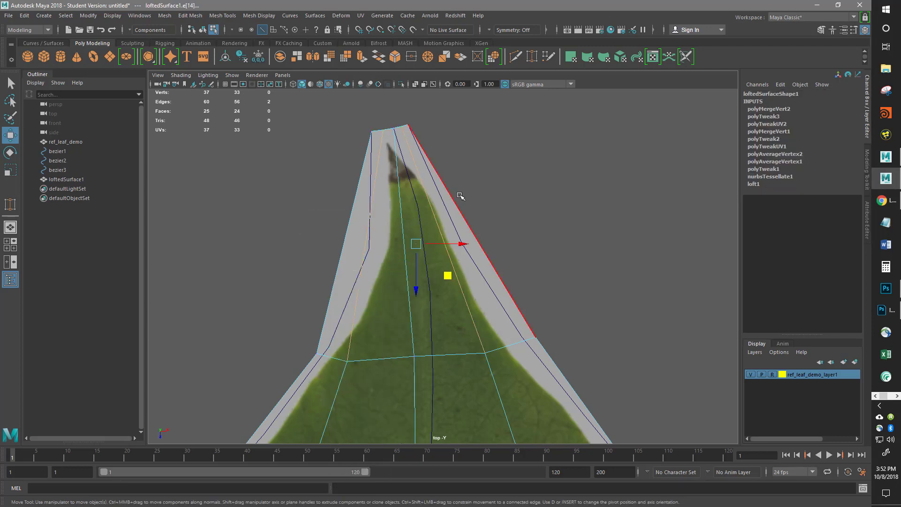
pyautogui.press('Delete')
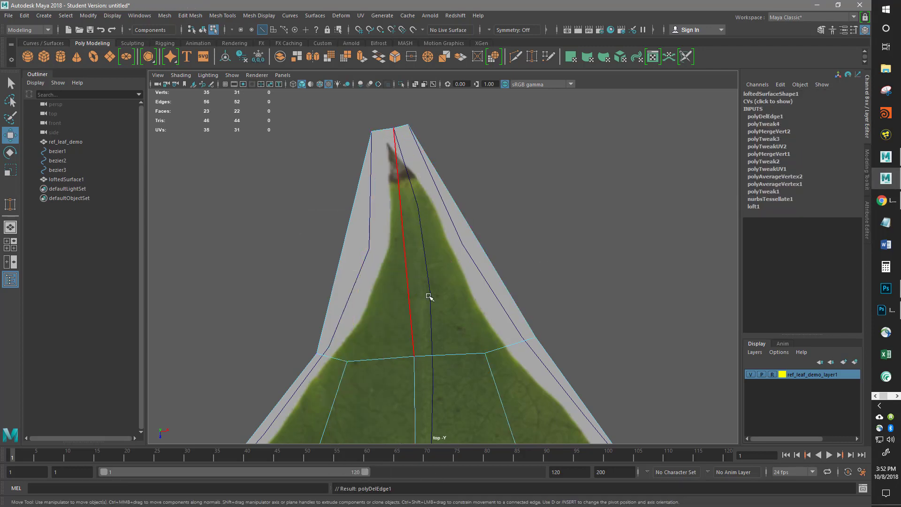
# Step: Multi-Cut new edges from the left inner vertex below the tip, up and across the midrib, and down to the right inner vertex
pyautogui.keyDown('alt'); pyautogui.moveTo(457, 252); pyautogui.dragTo(465, 236, button='middle'); pyautogui.keyUp('alt')
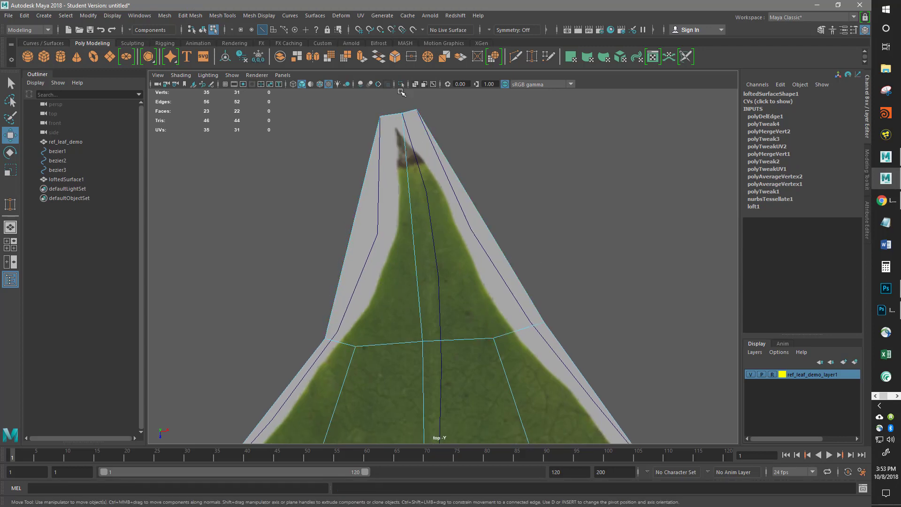
pyautogui.keyDown('alt'); pyautogui.moveTo(389, 272); pyautogui.dragTo(378, 259, button='middle'); pyautogui.keyUp('alt')
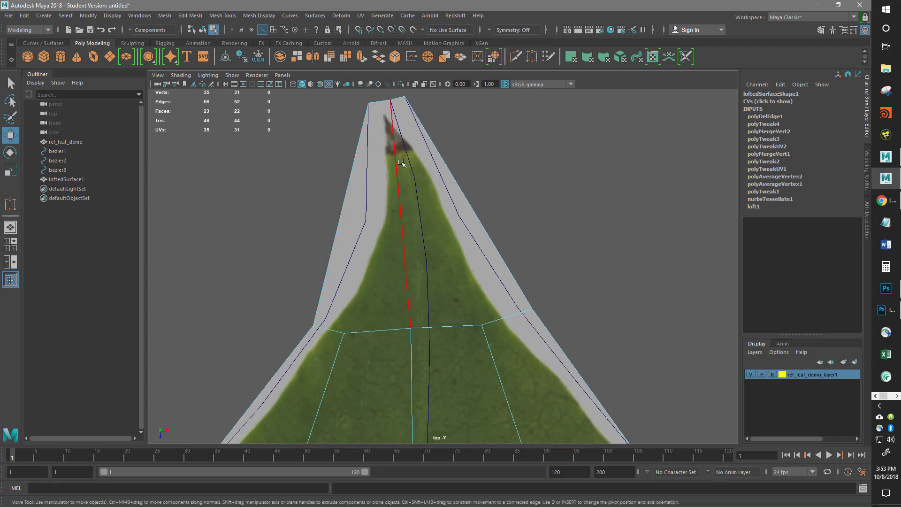
pyautogui.keyDown('alt'); pyautogui.moveTo(512, 231); pyautogui.dragTo(515, 247, button='middle'); pyautogui.keyUp('alt')
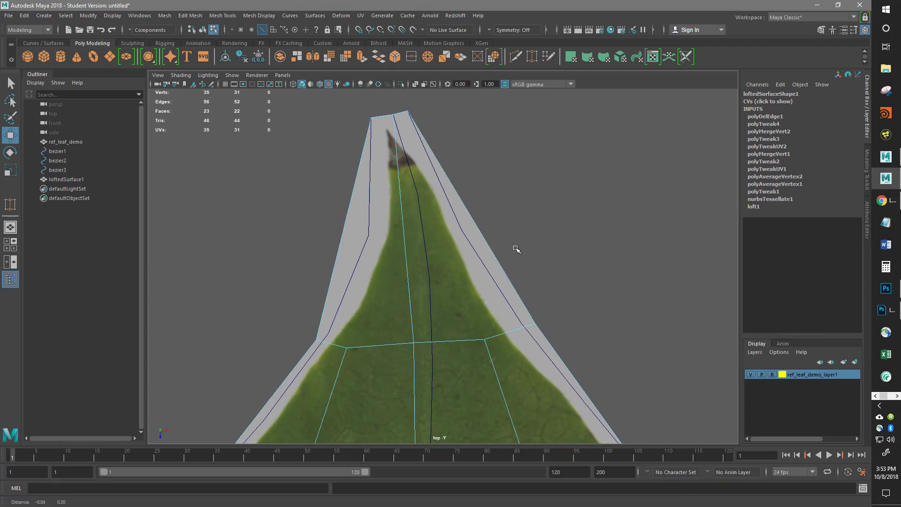
pyautogui.click(515, 57)
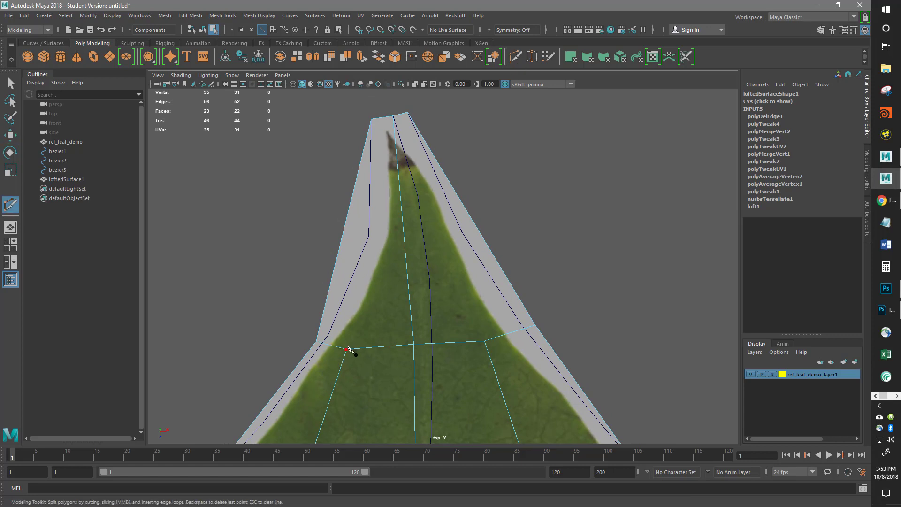
pyautogui.click(347, 349)
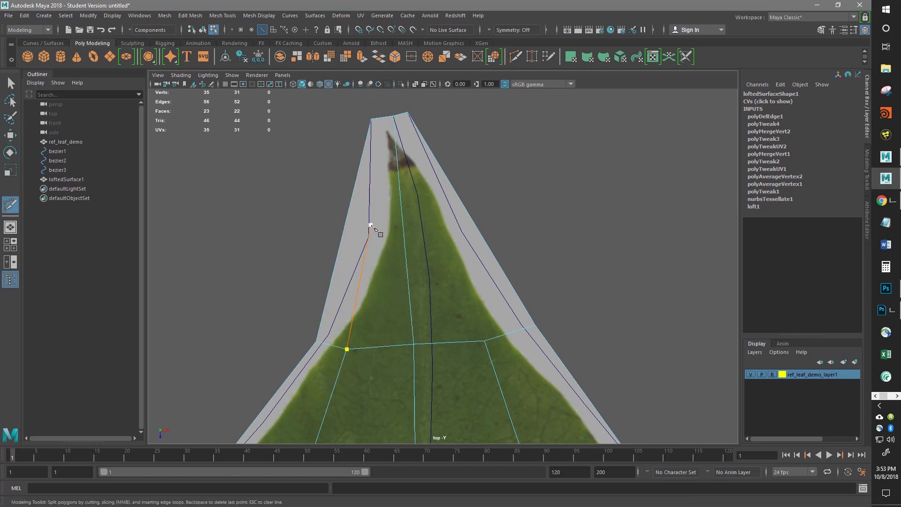
pyautogui.click(371, 226)
pyautogui.click(400, 194)
pyautogui.click(438, 214)
pyautogui.click(485, 342)
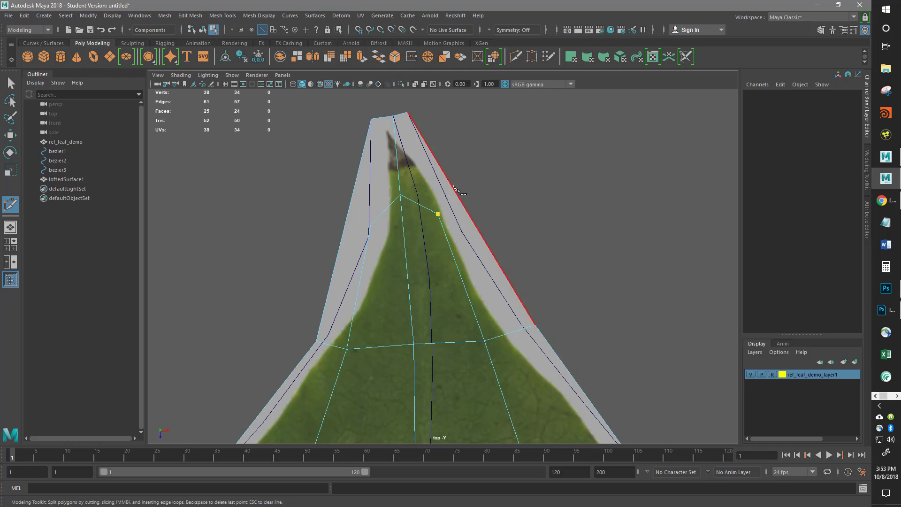
# Step: Extend the new cross cut below the tip from its inner vertices out to the left and right border edges
pyautogui.click(456, 192)
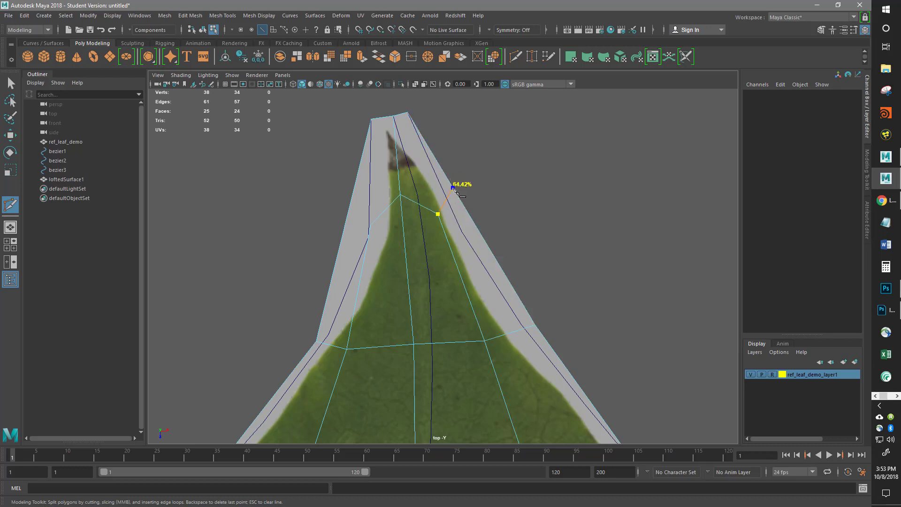
pyautogui.moveTo(458, 193); pyautogui.dragTo(461, 191)
pyautogui.click(371, 225)
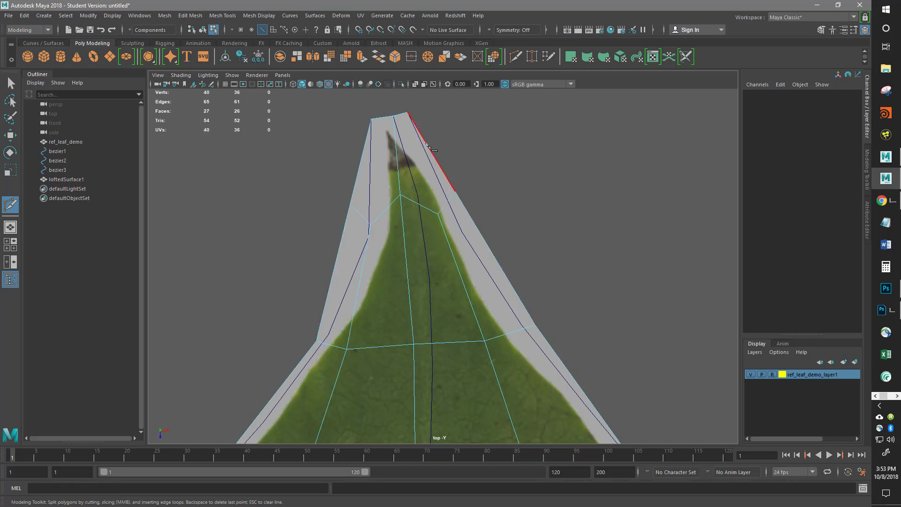
# Step: Collapse the two short edges across the top of the mesh into a single tip vertex
pyautogui.press('w')
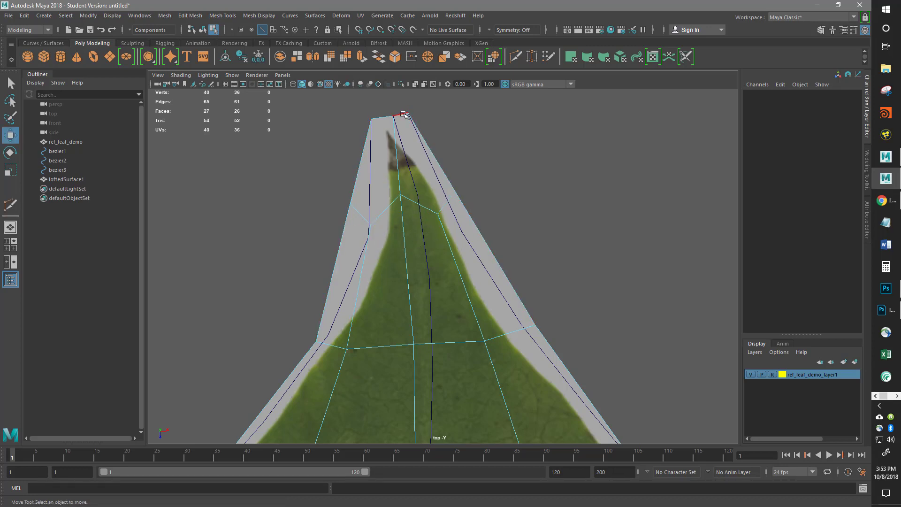
pyautogui.click(404, 115)
pyautogui.keyDown('shift'); pyautogui.click(380, 119); pyautogui.keyUp('shift')
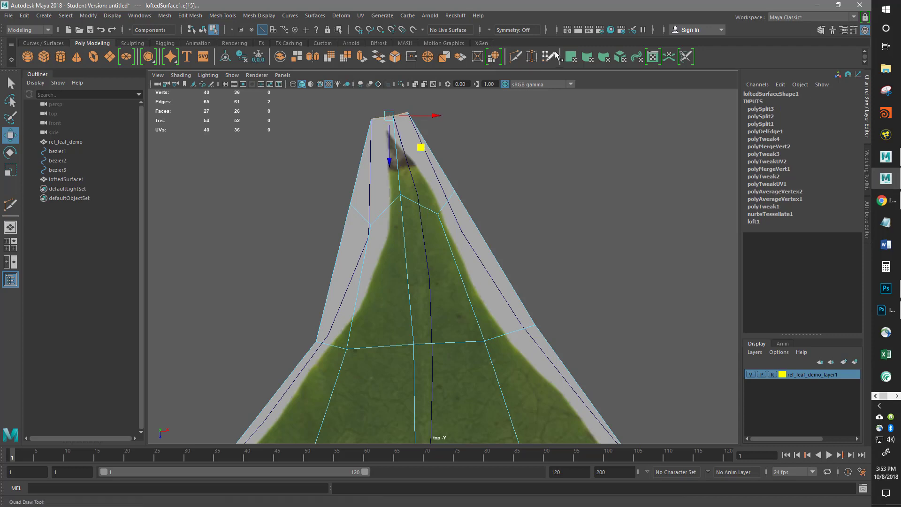
pyautogui.click(478, 56)
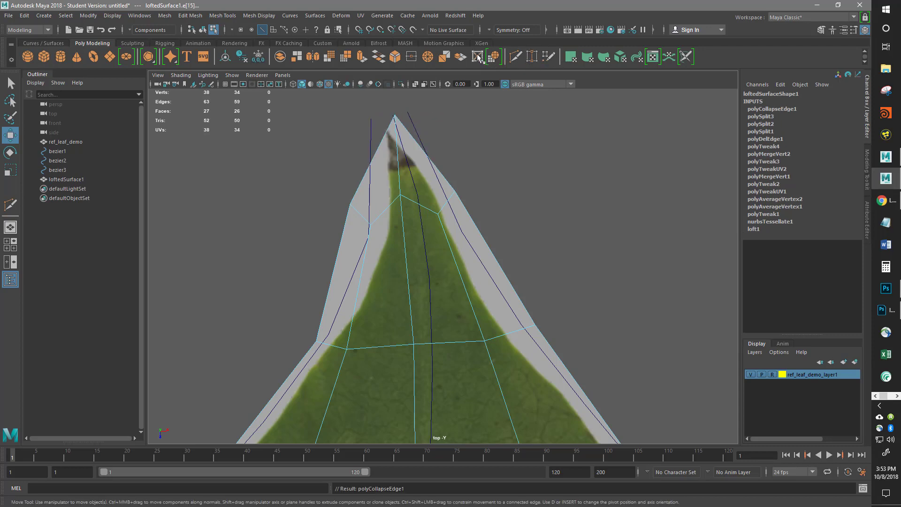
# Step: Move the collapsed tip vertex down and left onto the pointed end of the leaf reference
pyautogui.moveTo(402, 120); pyautogui.dragTo(372, 124, button='right')
pyautogui.click(395, 115)
pyautogui.moveTo(427, 147); pyautogui.dragTo(416, 153)
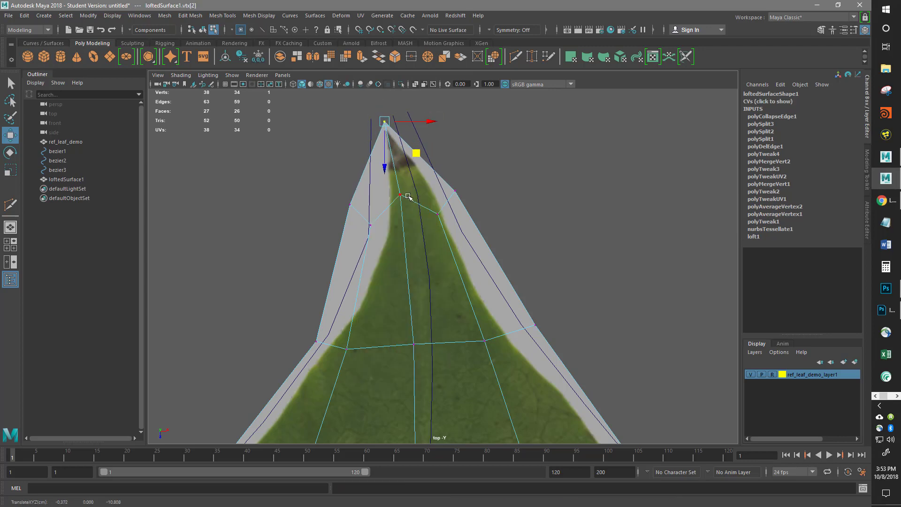
# Step: Move the left outer and inner vertices of the new cross row down and inward to the leaf's left outline
pyautogui.moveTo(352, 207); pyautogui.dragTo(415, 283)
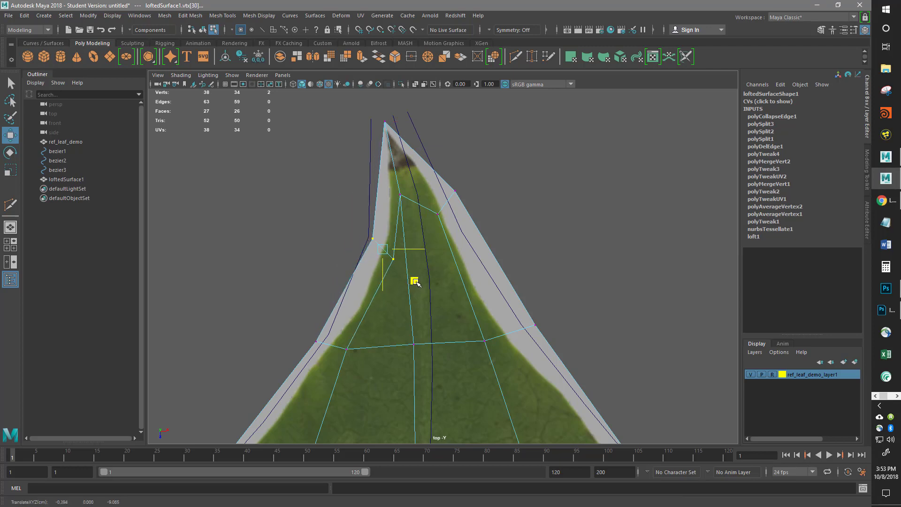
pyautogui.click(419, 270)
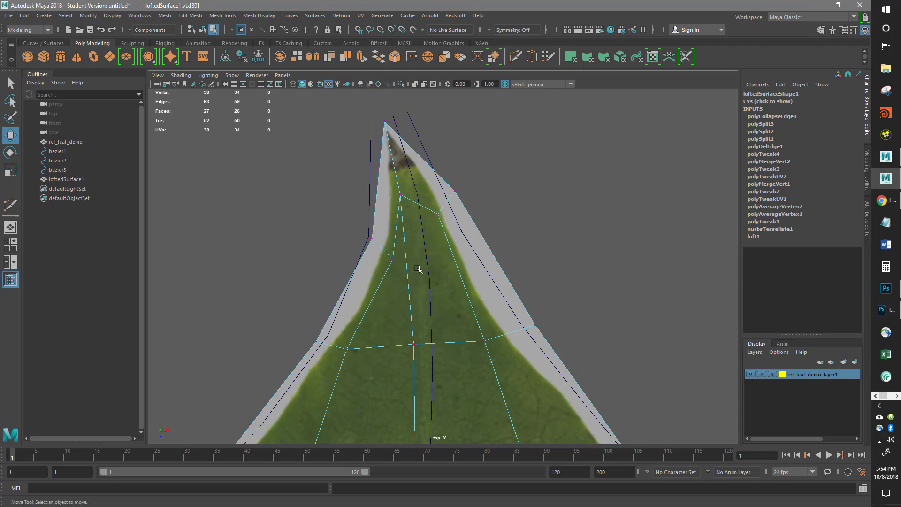
pyautogui.click(393, 259)
pyautogui.moveTo(425, 288); pyautogui.dragTo(413, 273)
# Step: Select the inner and outer vertices right of the midrib in the new cross row below the tip
pyautogui.click(437, 215)
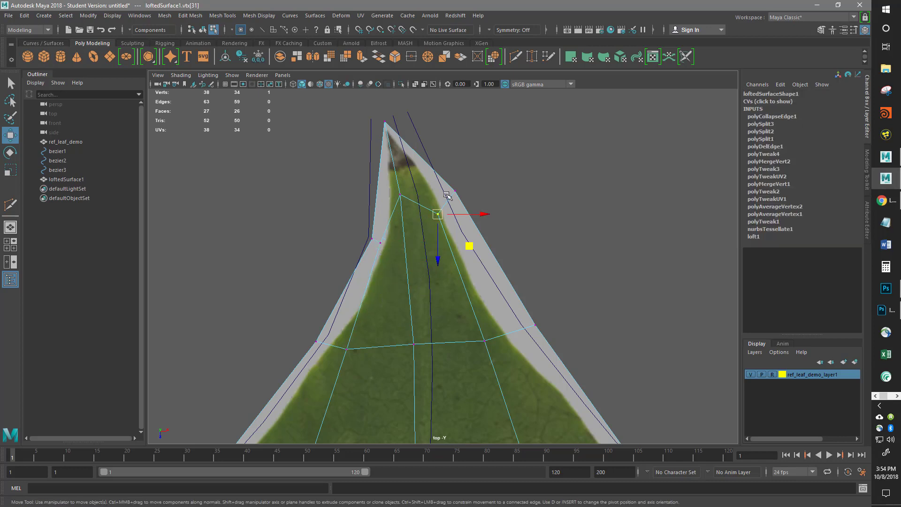
pyautogui.keyDown('shift'); pyautogui.click(455, 188); pyautogui.keyUp('shift')
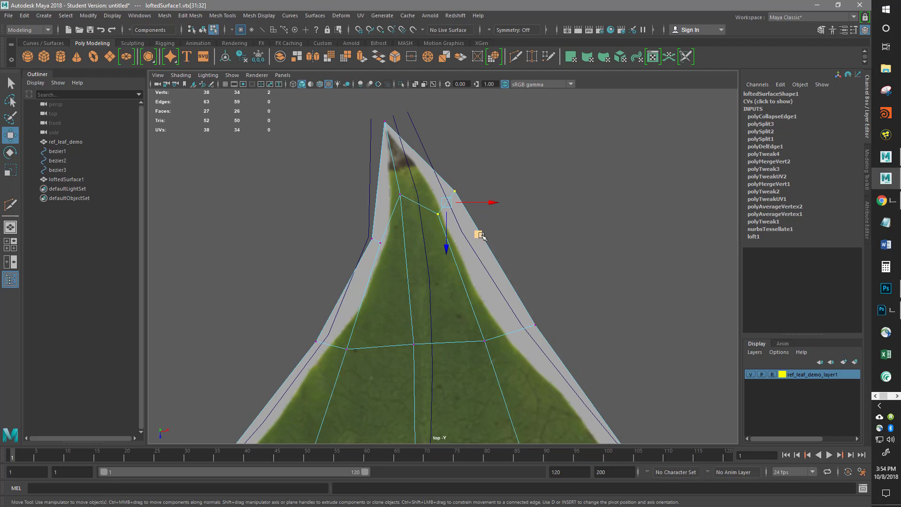
# Step: Reposition the outer and inner vertices on both sides of the row just below the leaf tip to fit the leaf
pyautogui.moveTo(479, 237); pyautogui.dragTo(468, 258)
pyautogui.click(429, 220)
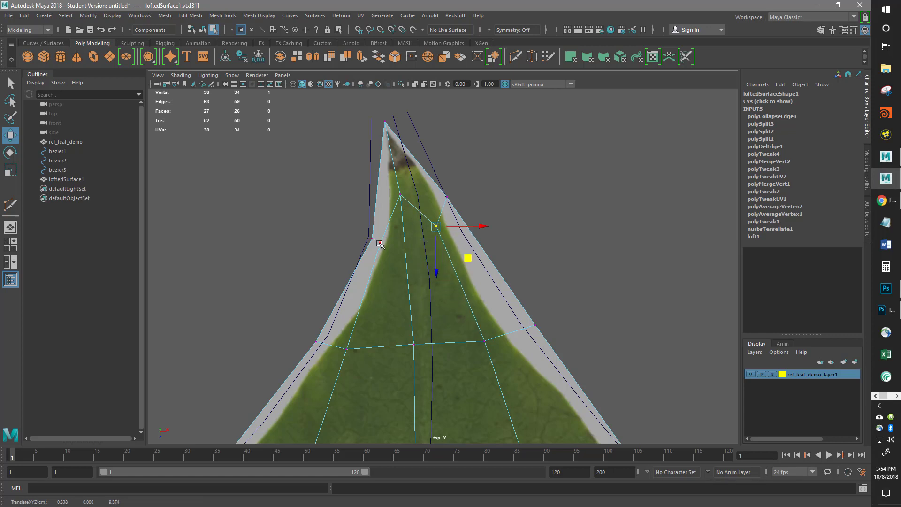
pyautogui.click(379, 242)
pyautogui.moveTo(411, 273); pyautogui.dragTo(415, 277)
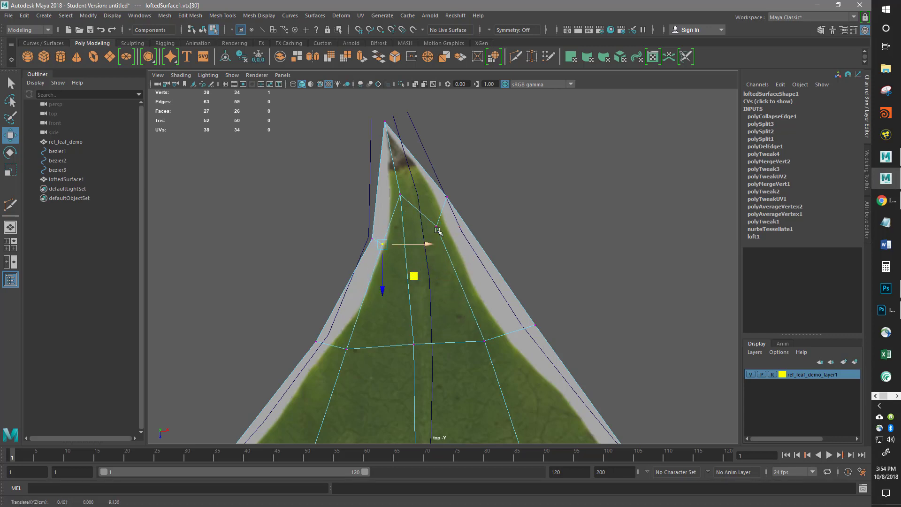
pyautogui.click(436, 226)
pyautogui.moveTo(470, 257); pyautogui.dragTo(470, 260)
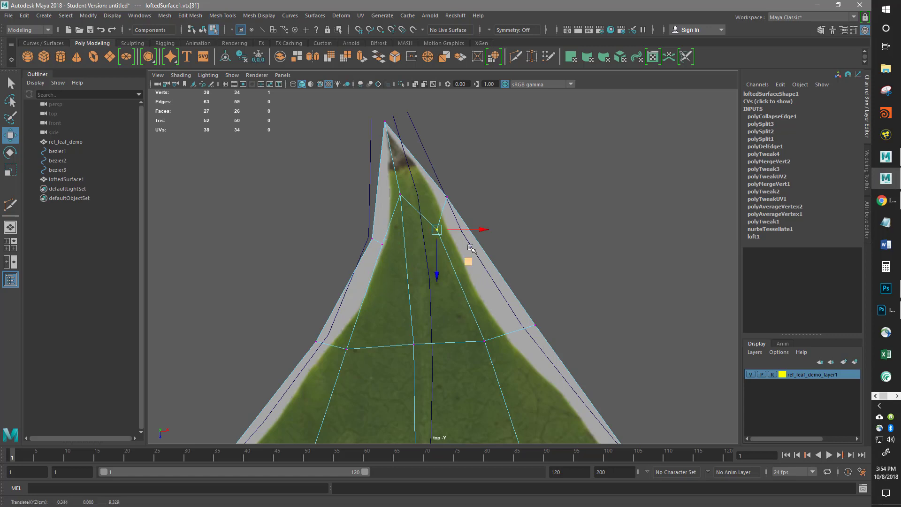
# Step: Move the middle vertices of the two rows nearest the leaf tip onto the leaf's central vein
pyautogui.keyDown('alt'); pyautogui.moveTo(550, 342); pyautogui.dragTo(550, 227, button='middle'); pyautogui.keyUp('alt')
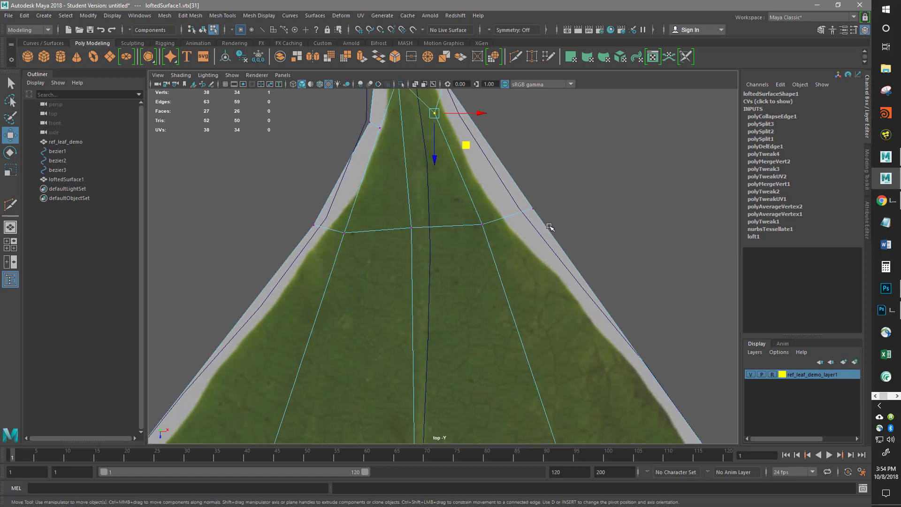
pyautogui.keyDown('alt'); pyautogui.moveTo(488, 226); pyautogui.dragTo(501, 298, button='middle'); pyautogui.keyUp('alt')
pyautogui.click(395, 201)
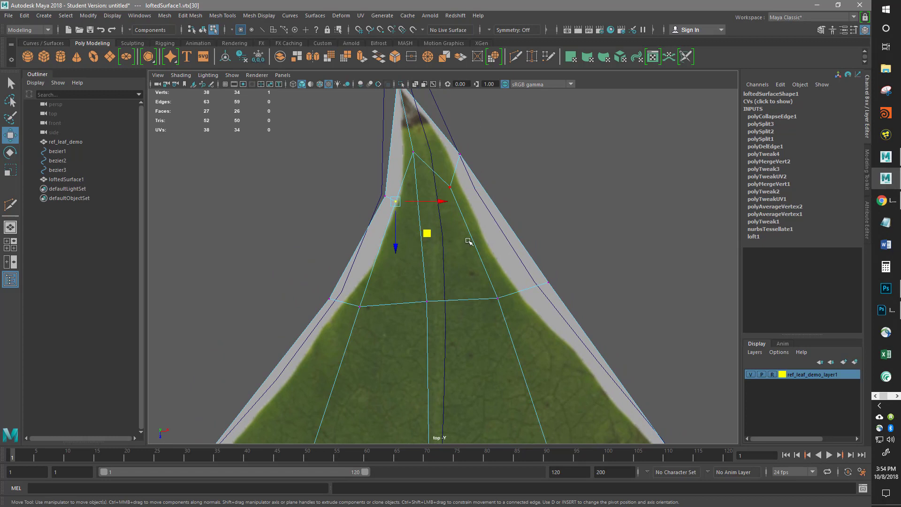
pyautogui.click(414, 150)
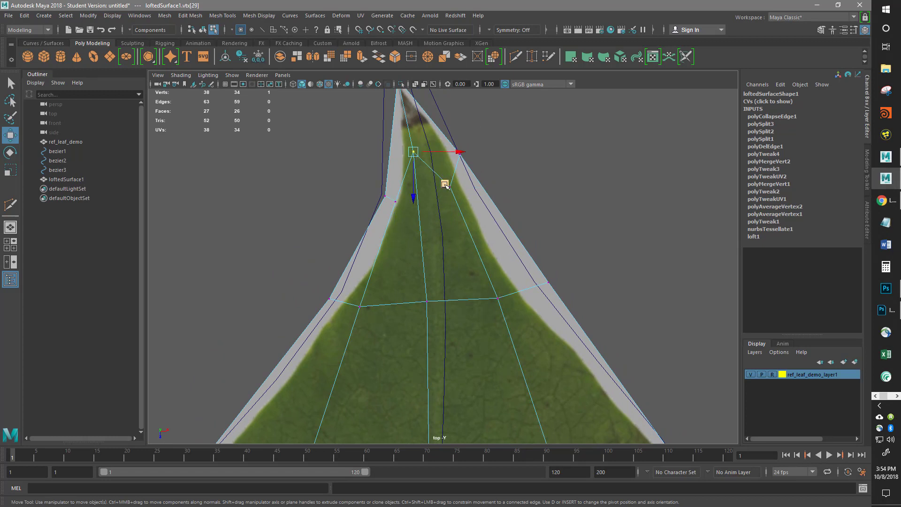
pyautogui.moveTo(444, 182); pyautogui.dragTo(452, 190)
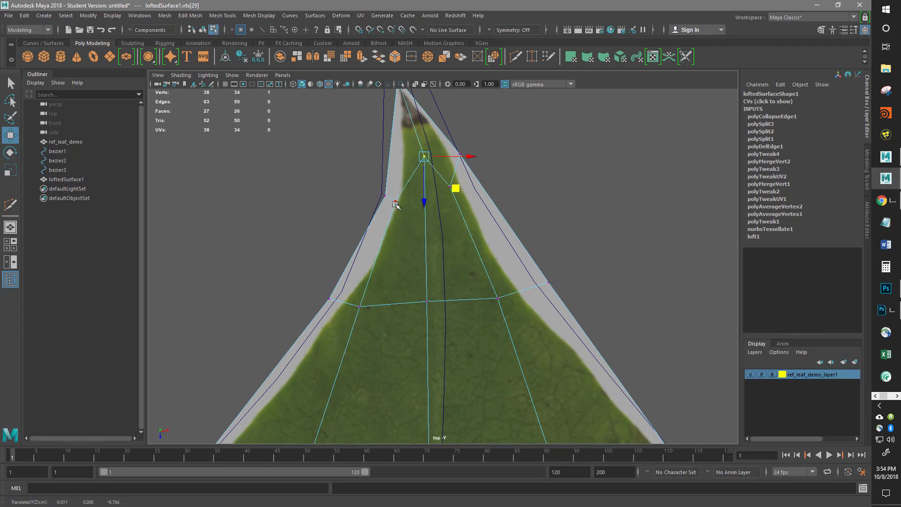
pyautogui.scroll(-3, 436, 227)
pyautogui.click(427, 280)
pyautogui.scroll(-1, 470, 290)
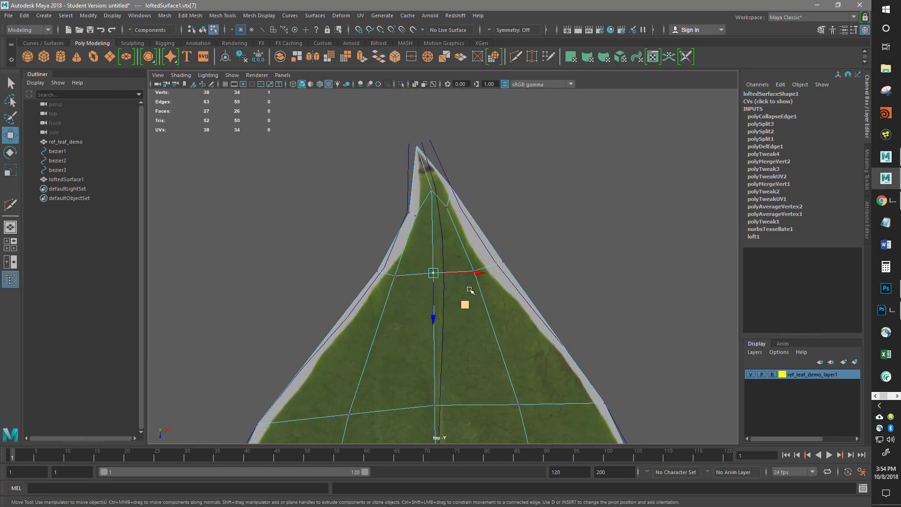
pyautogui.moveTo(478, 274); pyautogui.dragTo(486, 276)
# Step: Shift the middle vertices of the remaining rows sideways so the center edge line follows the leaf's central vein
pyautogui.keyDown('alt'); pyautogui.moveTo(486, 277); pyautogui.dragTo(478, 172, button='middle'); pyautogui.keyUp('alt')
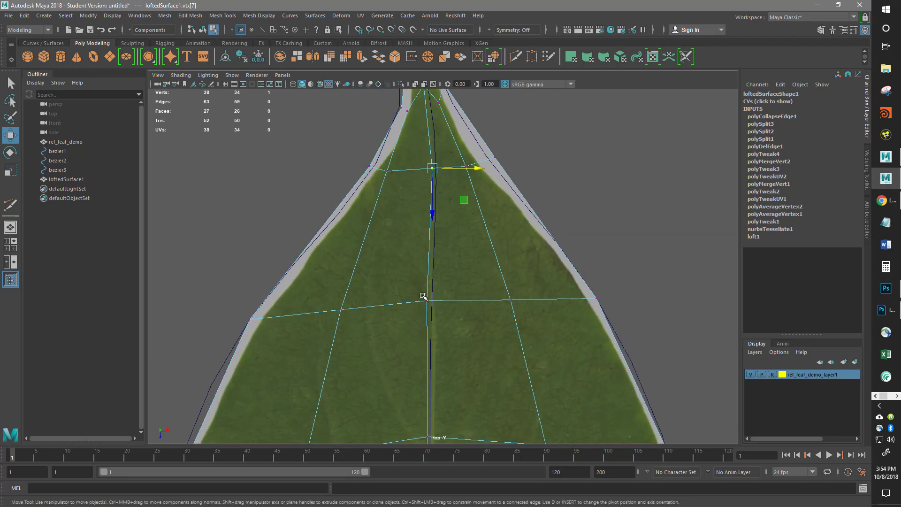
pyautogui.click(424, 298)
pyautogui.keyDown('alt'); pyautogui.moveTo(439, 384); pyautogui.dragTo(436, 258, button='middle'); pyautogui.keyUp('alt')
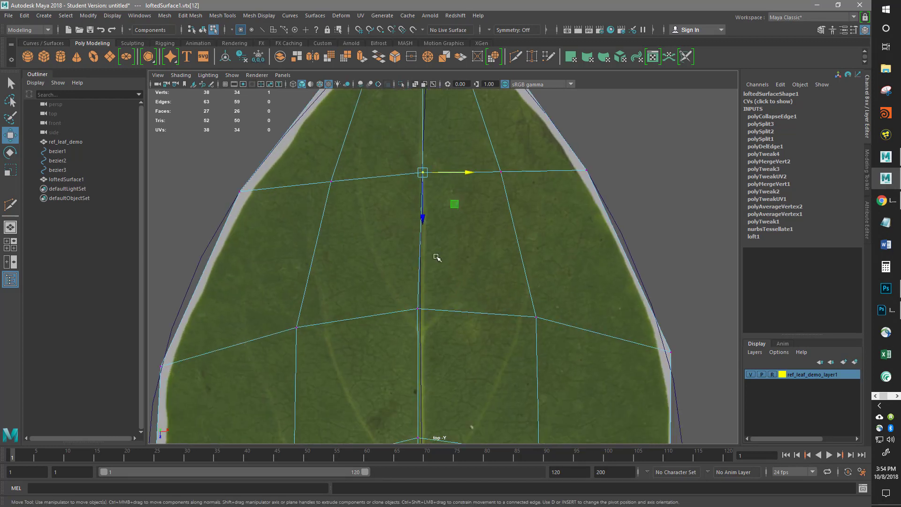
pyautogui.moveTo(397, 284); pyautogui.dragTo(471, 310)
pyautogui.keyDown('alt'); pyautogui.moveTo(445, 435); pyautogui.dragTo(430, 247, button='middle'); pyautogui.keyUp('alt')
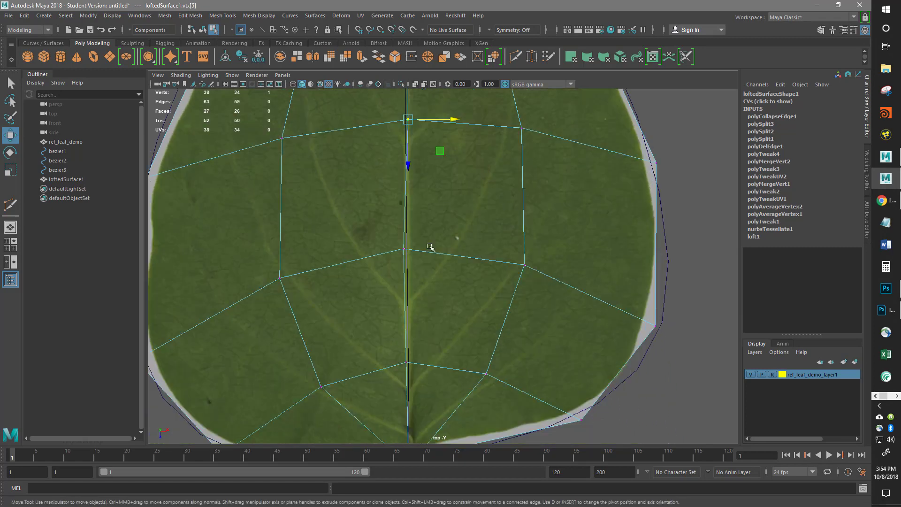
pyautogui.click(405, 249)
pyautogui.moveTo(442, 249); pyautogui.dragTo(446, 249)
pyautogui.keyDown('alt'); pyautogui.moveTo(441, 301); pyautogui.dragTo(434, 192, button='middle'); pyautogui.keyUp('alt')
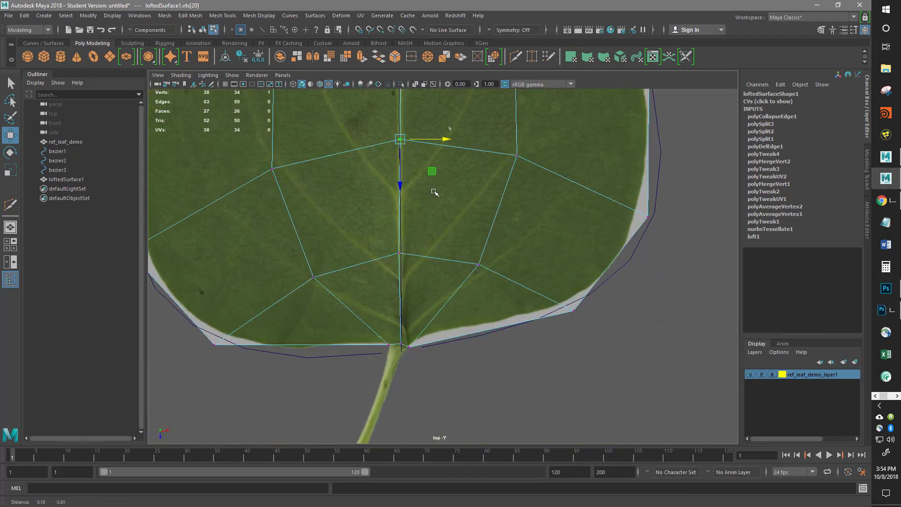
# Step: Insert an edge loop with Multi-Cut across the faces between the leaf's lowest inner row and the stem joint
pyautogui.scroll(3, 409, 376)
pyautogui.keyDown('alt'); pyautogui.moveTo(412, 376); pyautogui.dragTo(588, 170, button='middle'); pyautogui.keyUp('alt')
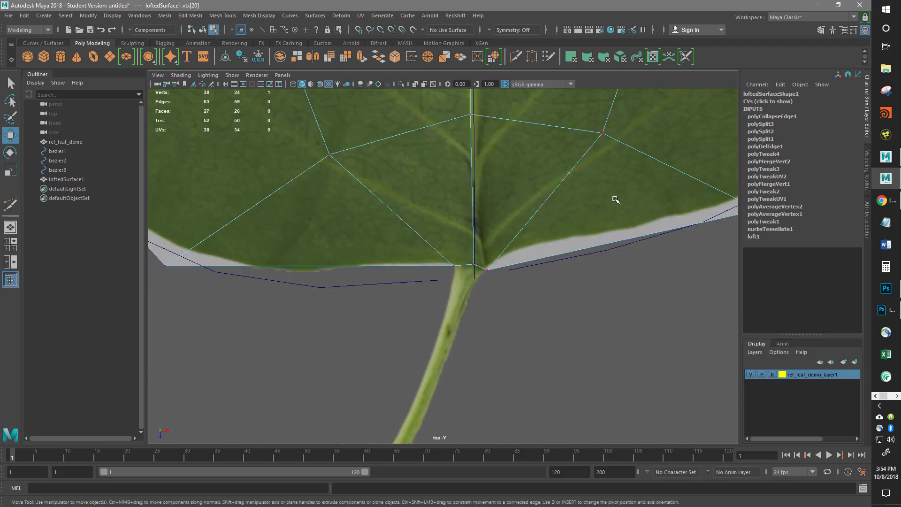
pyautogui.click(515, 57)
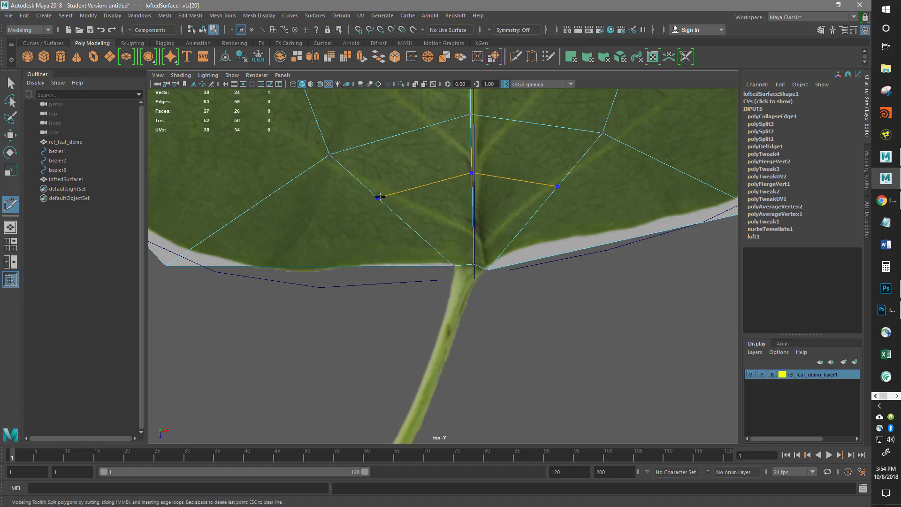
pyautogui.keyDown('ctrl'); pyautogui.click(380, 196); pyautogui.keyUp('ctrl')
pyautogui.click(472, 175)
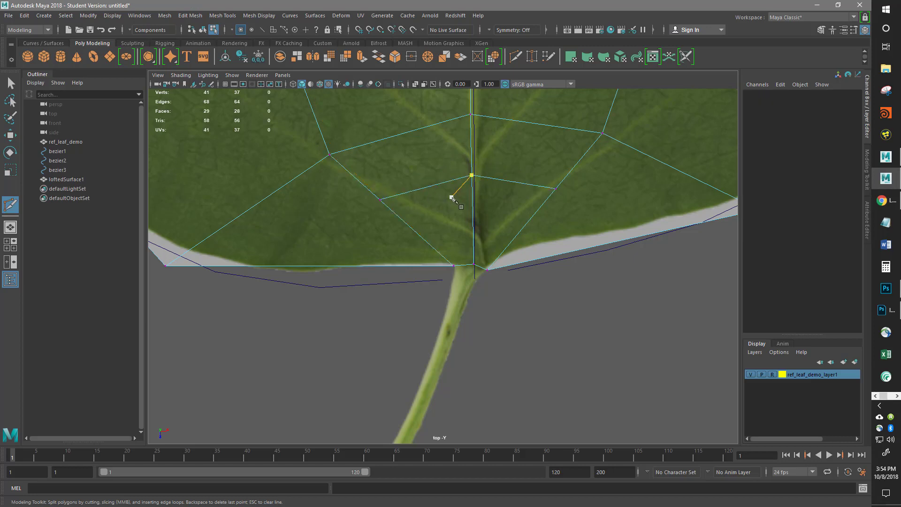
pyautogui.press('w')
# Step: Pull the two end vertices of the new edge loop inward toward the stem joint
pyautogui.click(380, 201)
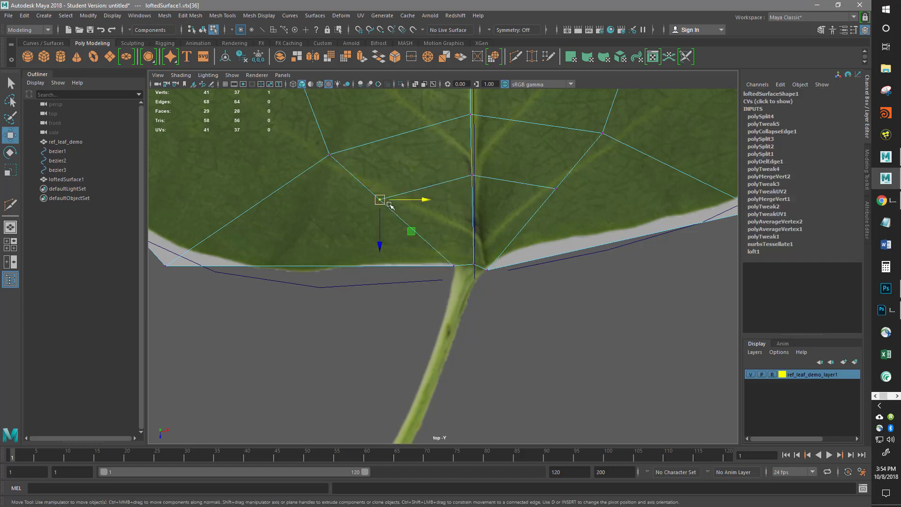
pyautogui.moveTo(413, 230); pyautogui.dragTo(439, 220)
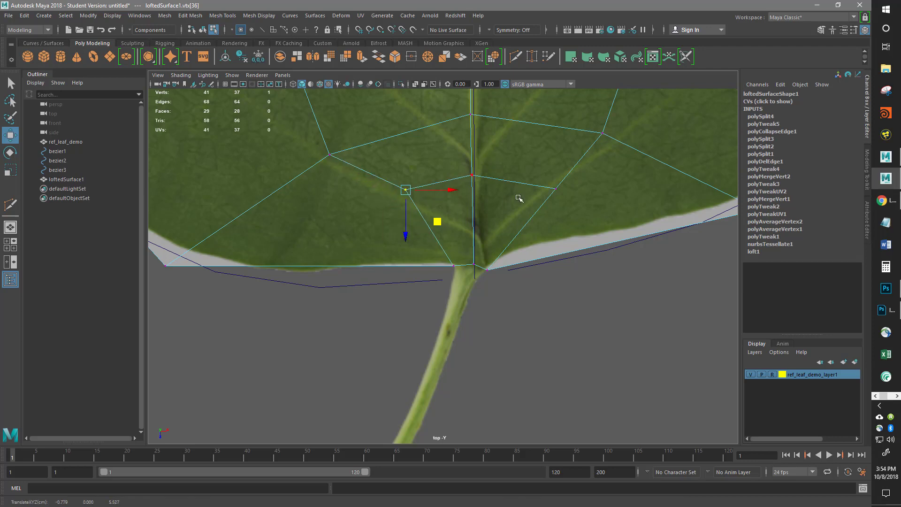
pyautogui.click(557, 189)
pyautogui.moveTo(586, 217); pyautogui.dragTo(565, 218)
# Step: Adjust the two side vertices of the row above the new loop to even out the spacing around the stem joint
pyautogui.scroll(-5, 418, 249)
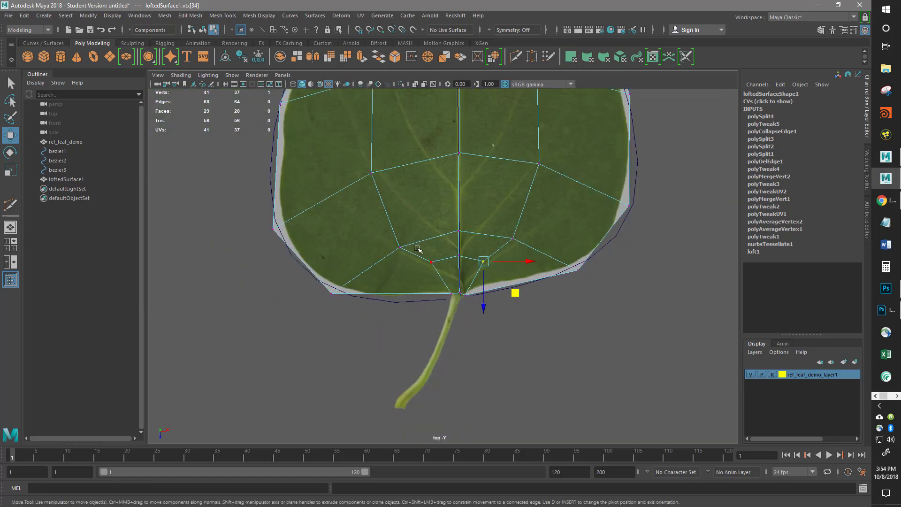
pyautogui.scroll(2, 388, 248)
pyautogui.click(391, 245)
pyautogui.moveTo(425, 280)
pyautogui.mouseDown()
pyautogui.moveTo(416, 267)
pyautogui.moveTo(428, 271)
pyautogui.mouseUp()
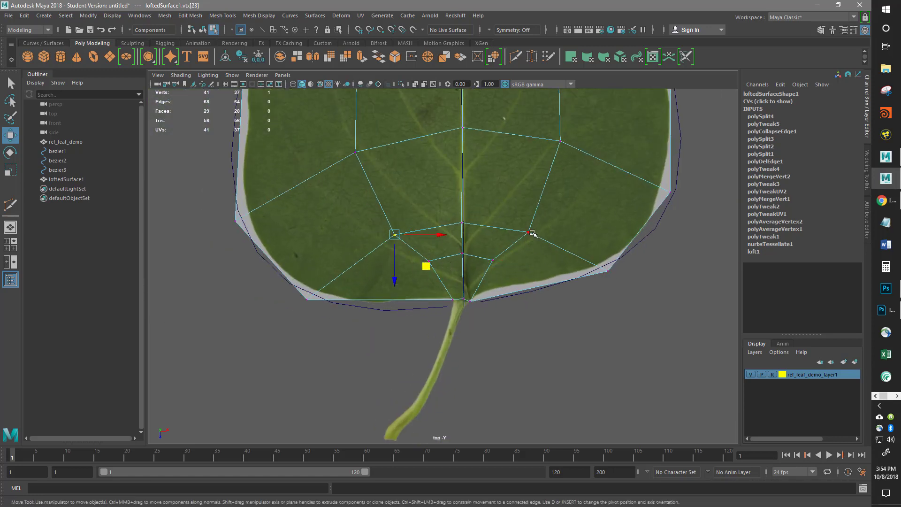
pyautogui.click(528, 231)
pyautogui.moveTo(560, 261)
pyautogui.mouseDown()
pyautogui.moveTo(557, 250)
pyautogui.moveTo(561, 265)
pyautogui.mouseUp()
# Step: Move the two lower border corner vertices outward so the mesh outline encloses the leaf's base
pyautogui.click(610, 271)
pyautogui.moveTo(639, 301); pyautogui.dragTo(652, 295)
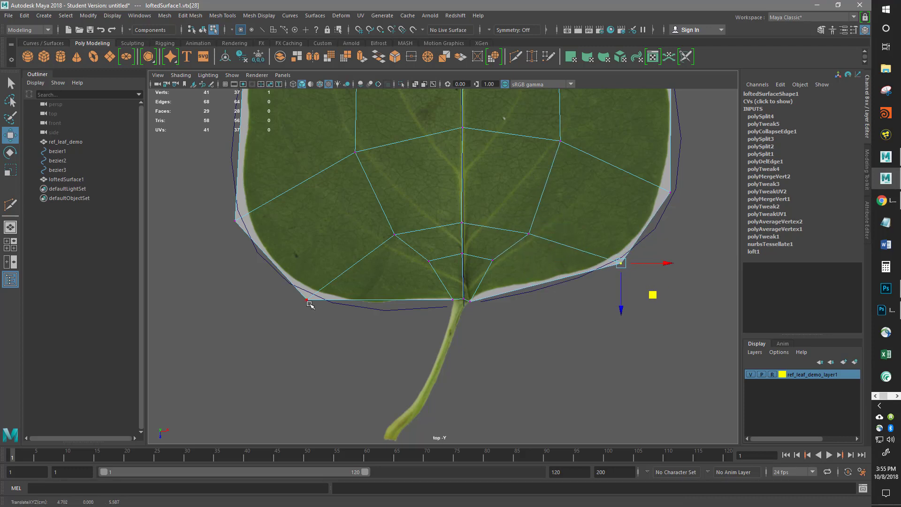
pyautogui.click(307, 300)
pyautogui.moveTo(339, 337)
pyautogui.mouseDown()
pyautogui.moveTo(343, 346)
pyautogui.moveTo(350, 334)
pyautogui.mouseUp()
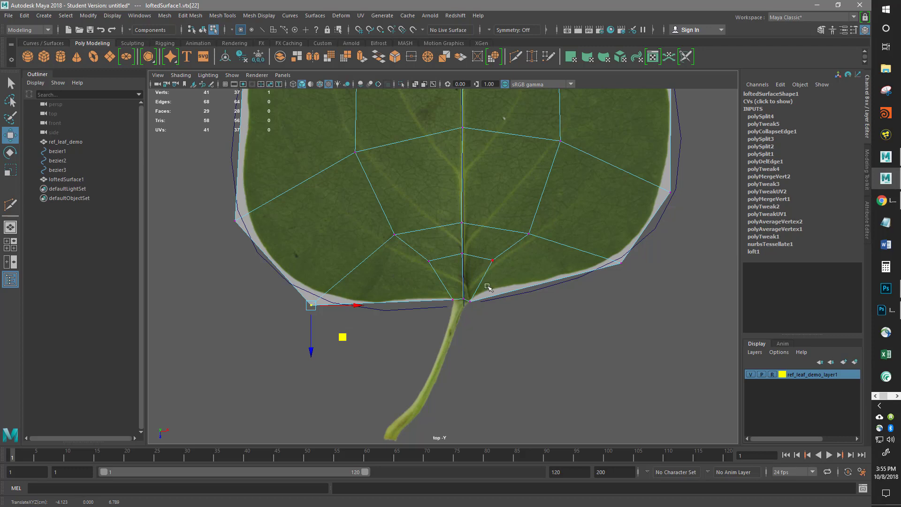
# Step: Extrude the two short border edges at the stem joint down to the stem's lower bend and rotate them across the stem
pyautogui.moveTo(472, 298); pyautogui.dragTo(471, 203, button='right')
pyautogui.scroll(5, 483, 314)
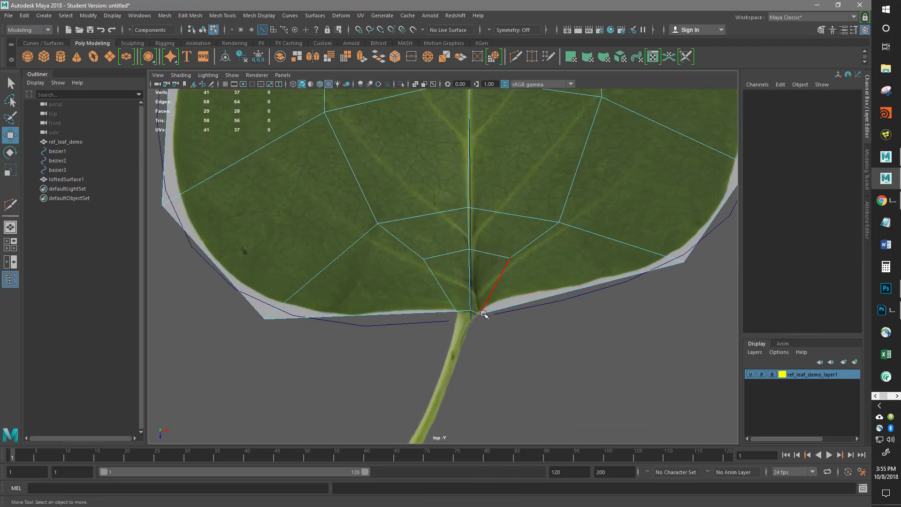
pyautogui.click(477, 333)
pyautogui.keyDown('shift'); pyautogui.click(493, 336); pyautogui.keyUp('shift')
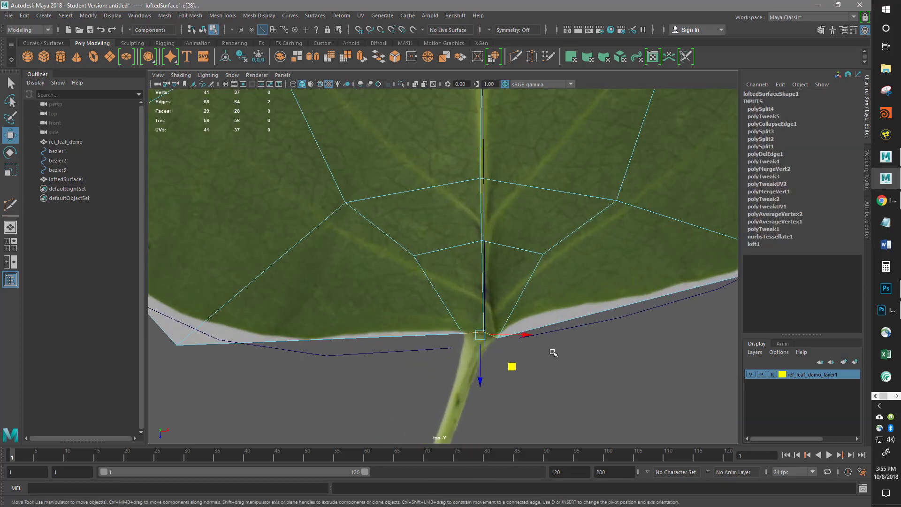
pyautogui.keyDown('alt'); pyautogui.moveTo(507, 372); pyautogui.dragTo(553, 229, button='middle'); pyautogui.keyUp('alt')
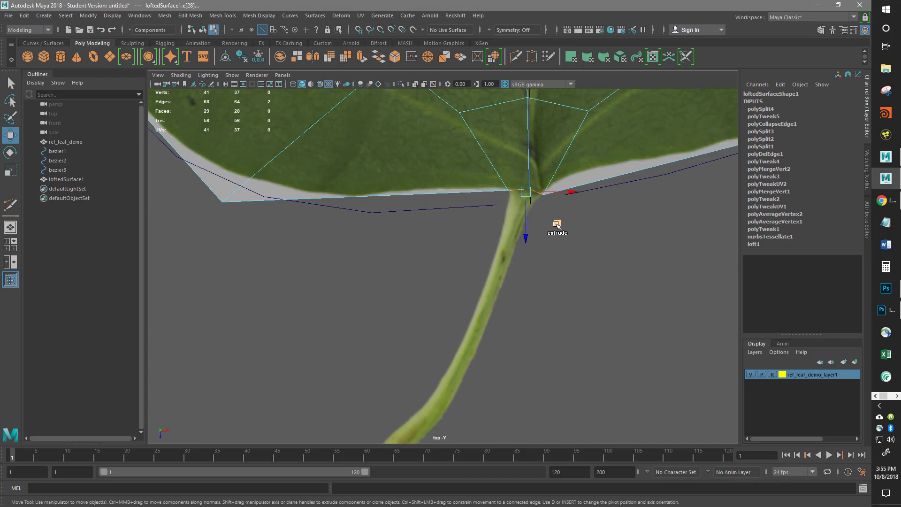
pyautogui.keyDown('shift'); pyautogui.moveTo(559, 226); pyautogui.dragTo(463, 451); pyautogui.keyUp('shift')
pyautogui.keyDown('alt'); pyautogui.moveTo(515, 293); pyautogui.dragTo(544, 174, button='middle'); pyautogui.keyUp('alt')
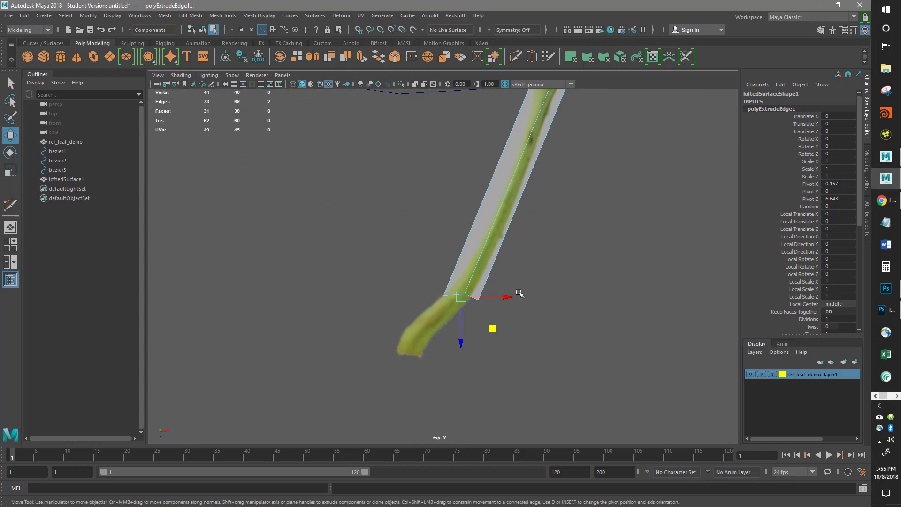
pyautogui.press('e')
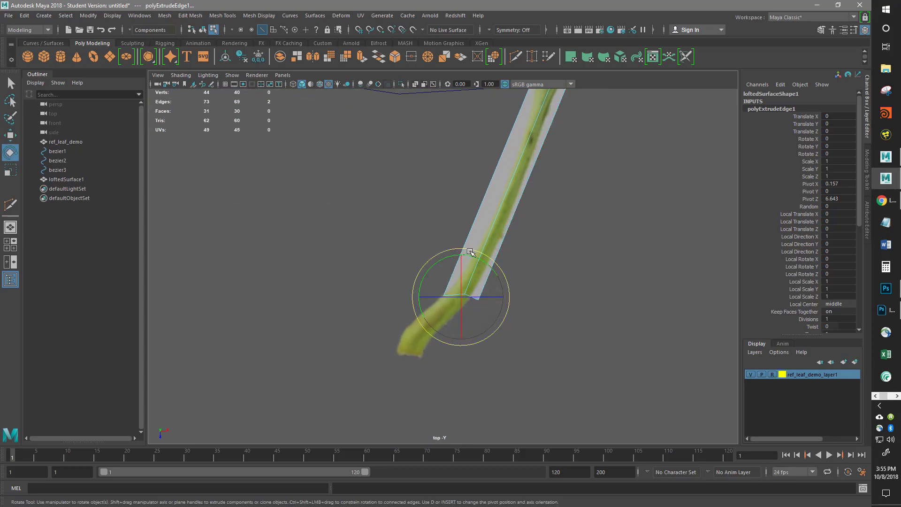
pyautogui.moveTo(473, 257); pyautogui.dragTo(511, 268)
# Step: Try to flatten the stem's extruded end edges along the vertical axis with the Scale tool
pyautogui.press('r')
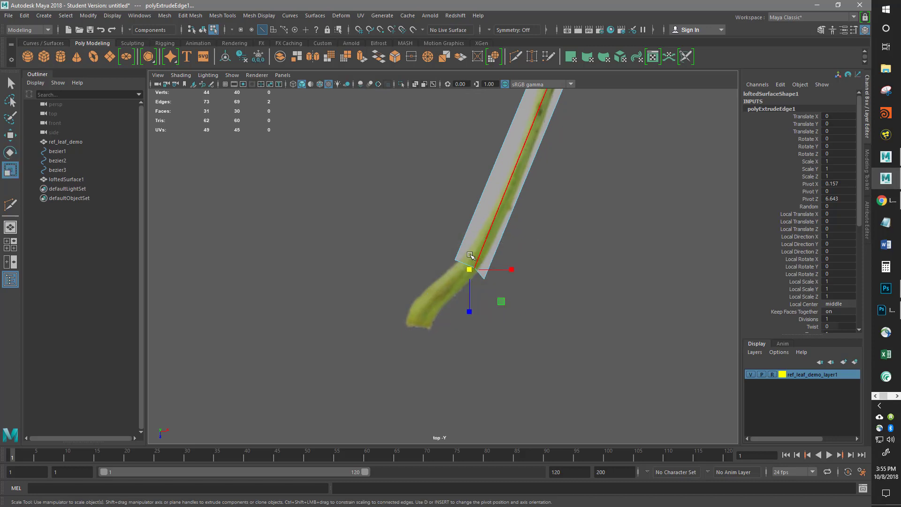
pyautogui.click(474, 321)
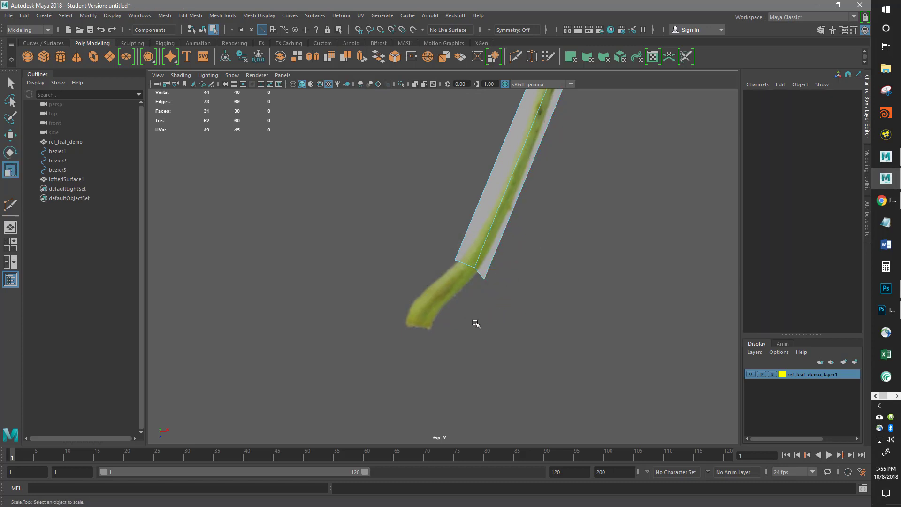
pyautogui.hotkey('ctrl', 'z')
pyautogui.moveTo(468, 313); pyautogui.dragTo(469, 270)
pyautogui.hotkey('ctrl', 'z')
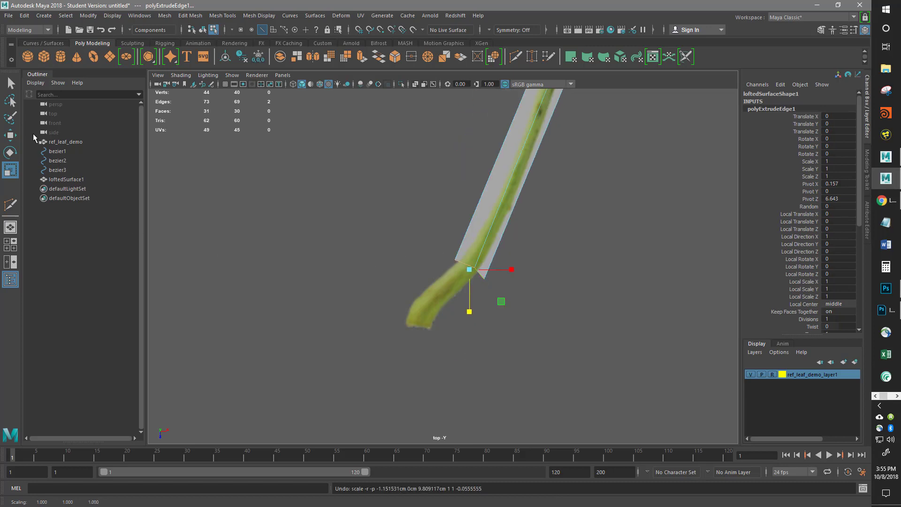
# Step: Enable Prevent Negative Scale for the Scale tool, try flattening the stem's end edges again, and undo that scaling
pyautogui.doubleClick(12, 173)
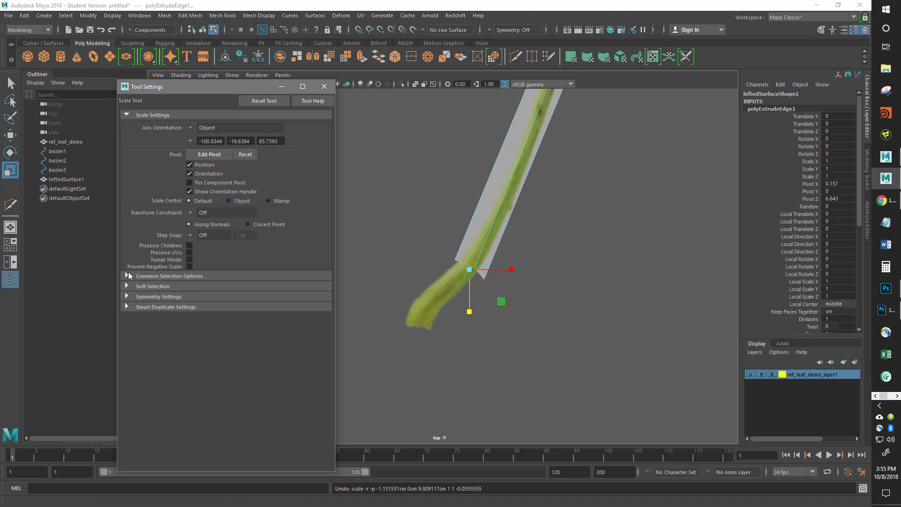
pyautogui.click(189, 267)
pyautogui.moveTo(470, 311); pyautogui.dragTo(468, 267)
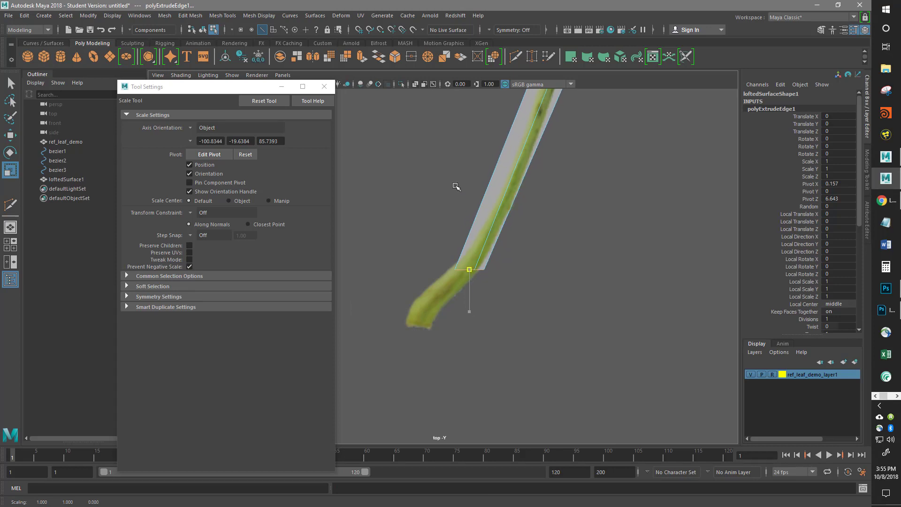
pyautogui.hotkey('ctrl', 'z')
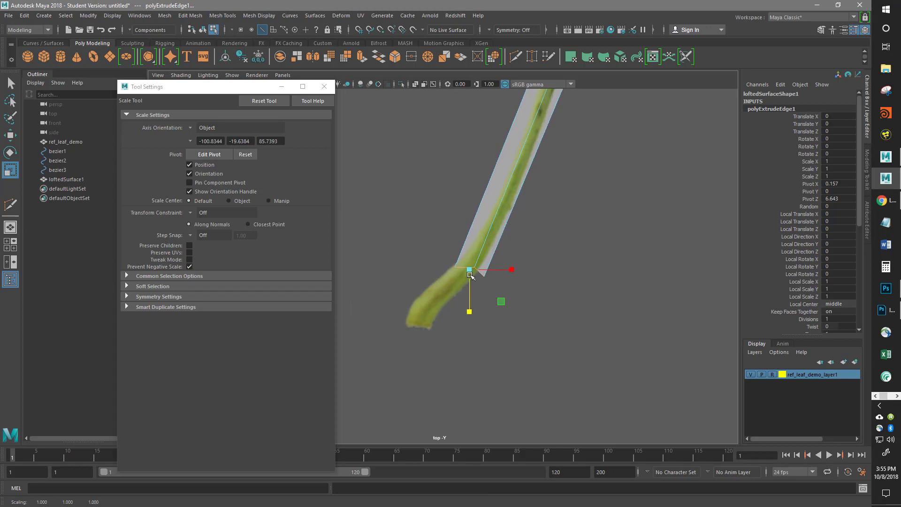
# Step: Reposition the three vertices at the stem's lower bend so the end edges run straight across the stem
pyautogui.moveTo(457, 257); pyautogui.dragTo(412, 227, button='right')
pyautogui.moveTo(432, 240); pyautogui.dragTo(467, 285)
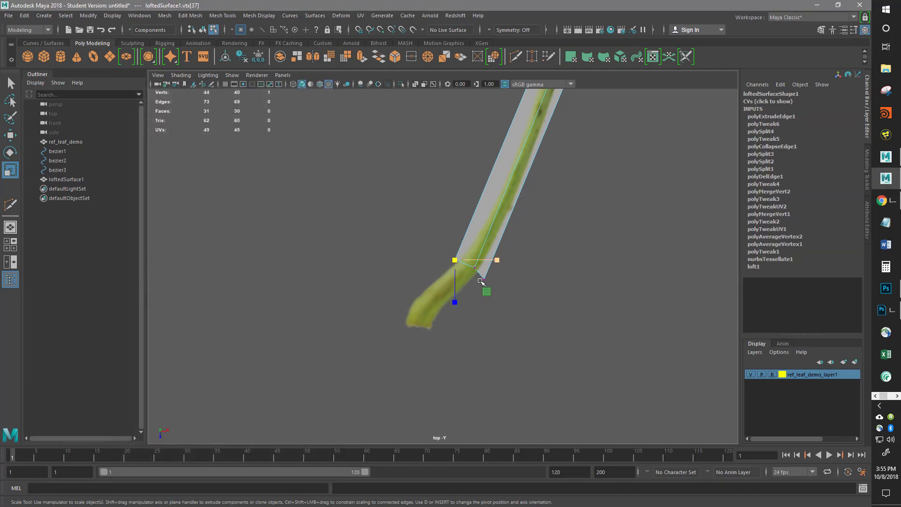
pyautogui.press('w')
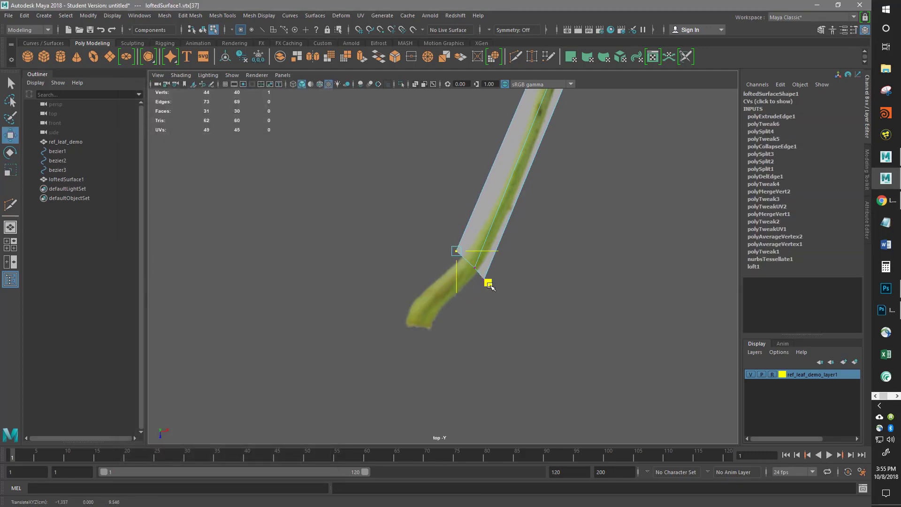
pyautogui.moveTo(518, 310); pyautogui.dragTo(474, 263)
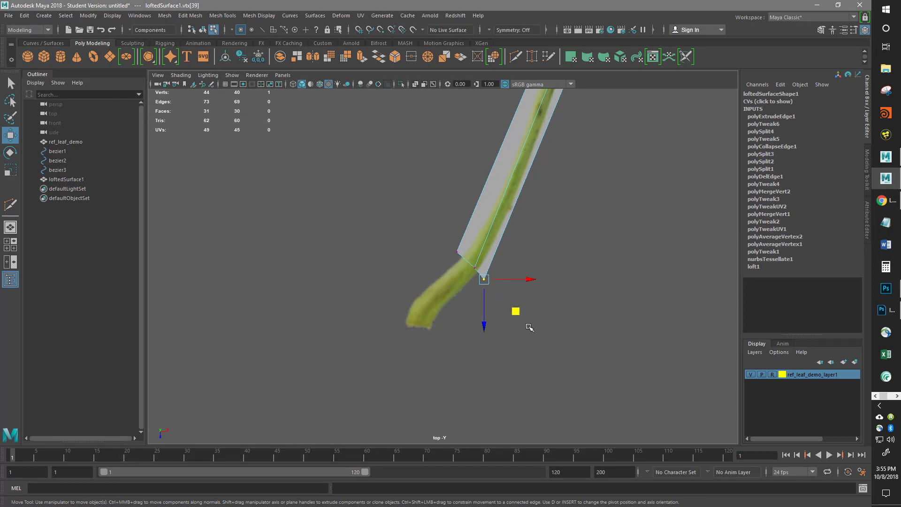
pyautogui.moveTo(515, 311); pyautogui.dragTo(524, 303)
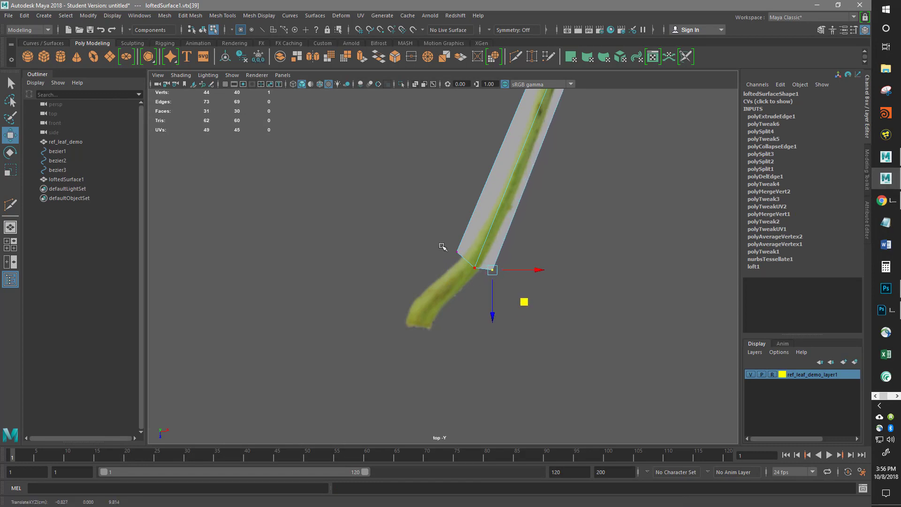
pyautogui.moveTo(443, 232); pyautogui.dragTo(489, 285)
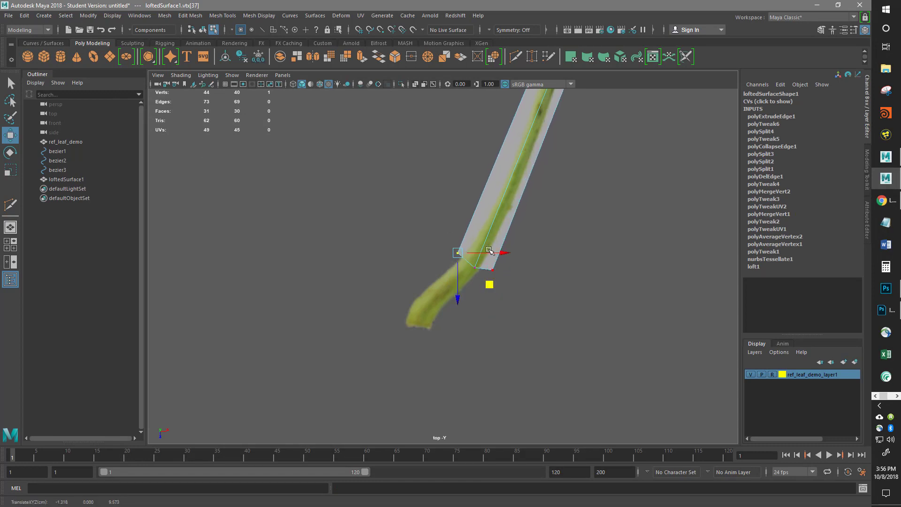
pyautogui.click(476, 269)
pyautogui.moveTo(497, 303); pyautogui.dragTo(501, 298, button='middle')
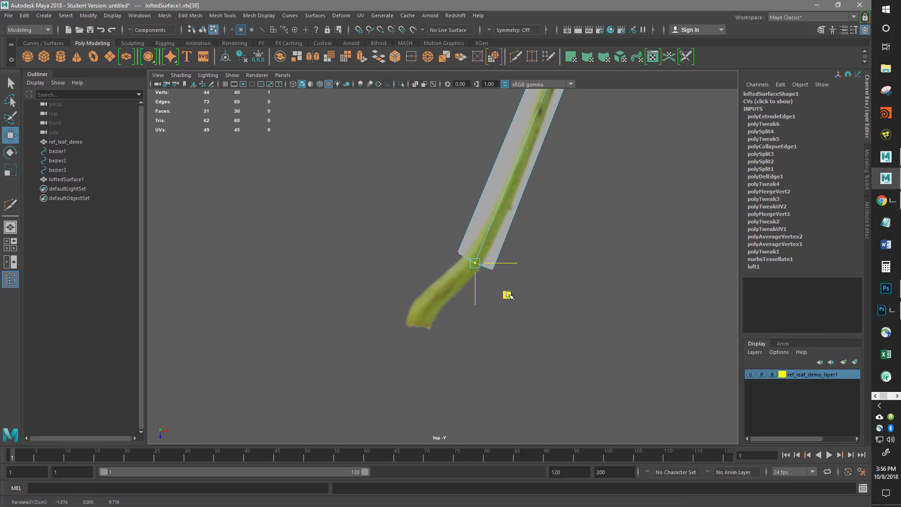
# Step: Extrude the two end edges at the stem's bend to the stem's tip and scale them slightly wider to enclose it
pyautogui.moveTo(456, 227); pyautogui.dragTo(443, 204, button='right')
pyautogui.click(466, 262)
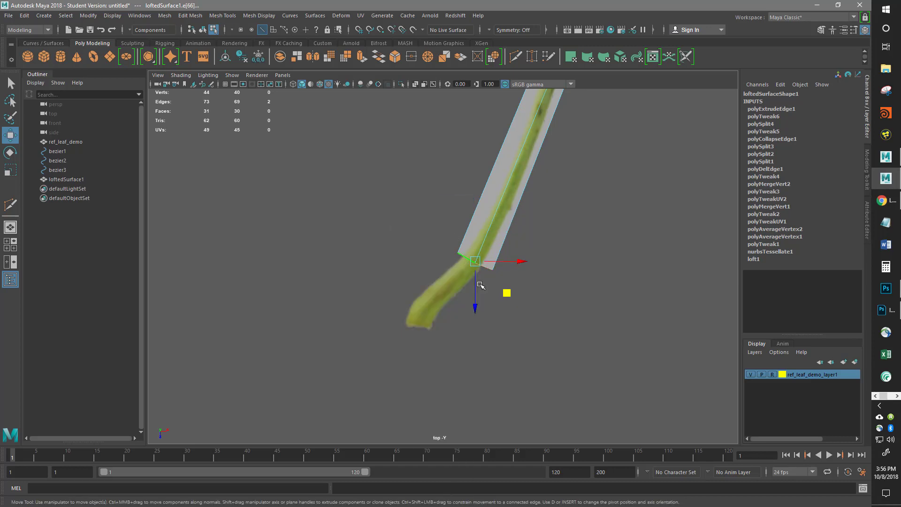
pyautogui.keyDown('shift'); pyautogui.moveTo(509, 297); pyautogui.dragTo(442, 361, button='middle'); pyautogui.keyUp('shift')
pyautogui.press('r')
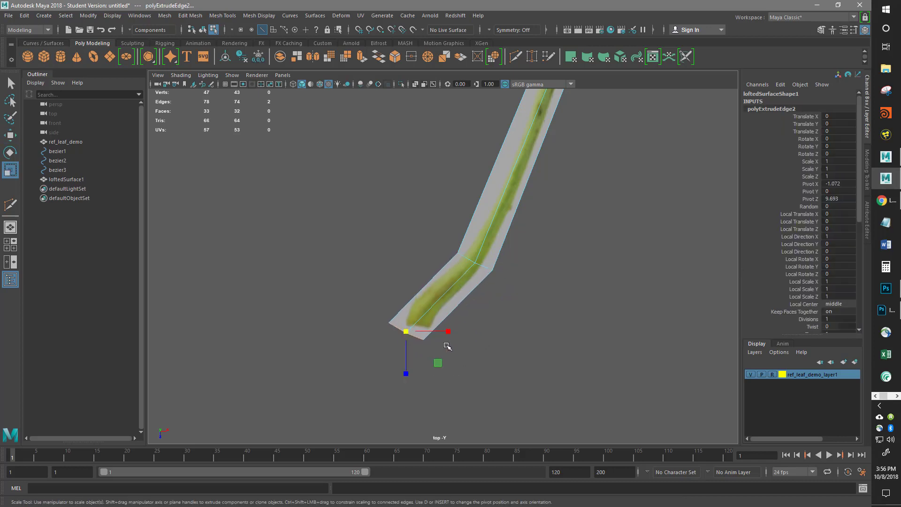
pyautogui.moveTo(438, 364); pyautogui.dragTo(441, 361)
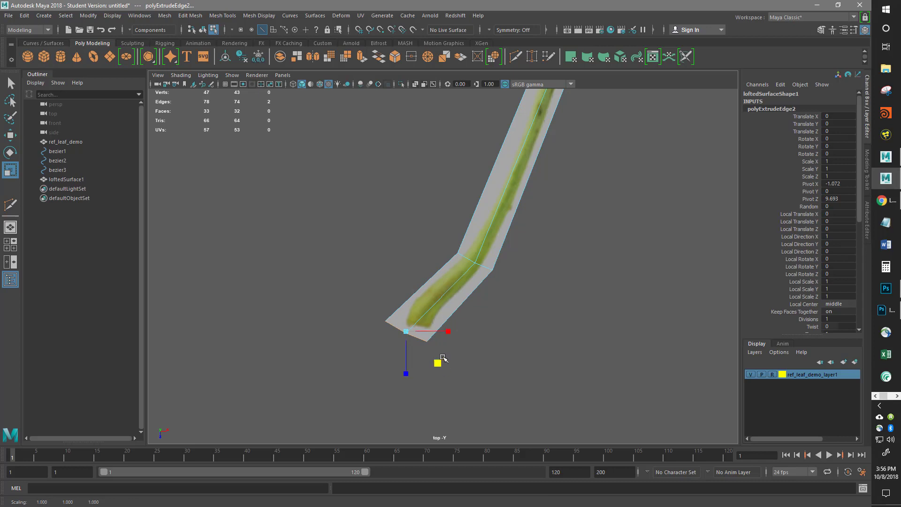
# Step: Examine how the leaf mesh and its stem extension fit the reference photo
pyautogui.keyDown('alt'); pyautogui.moveTo(512, 284); pyautogui.dragTo(501, 319, button='middle'); pyautogui.keyUp('alt')
pyautogui.scroll(-5, 500, 282)
pyautogui.keyDown('alt'); pyautogui.moveTo(500, 190); pyautogui.dragTo(464, 318, button='middle'); pyautogui.keyUp('alt')
pyautogui.scroll(2, 464, 318)
pyautogui.scroll(3, 464, 318)
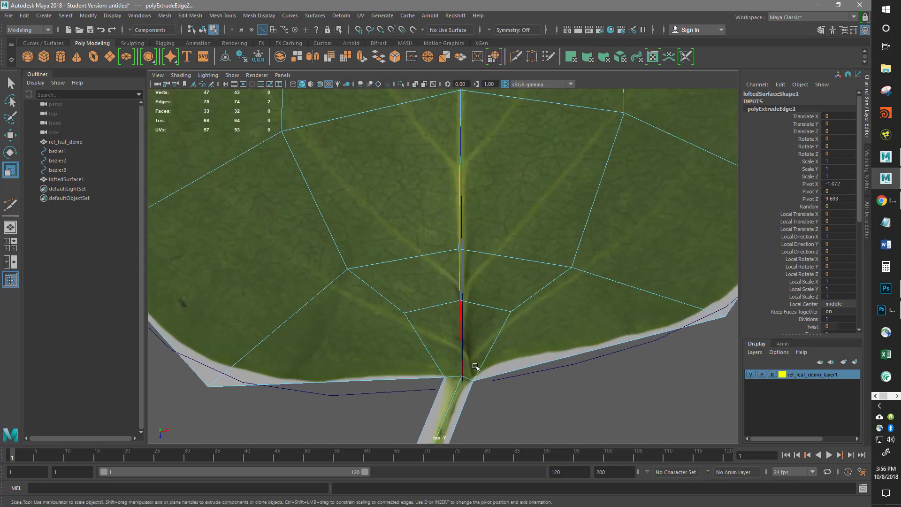
pyautogui.keyDown('alt'); pyautogui.moveTo(472, 392); pyautogui.dragTo(460, 231, button='middle'); pyautogui.keyUp('alt')
pyautogui.scroll(4, 459, 232)
pyautogui.scroll(-6, 439, 244)
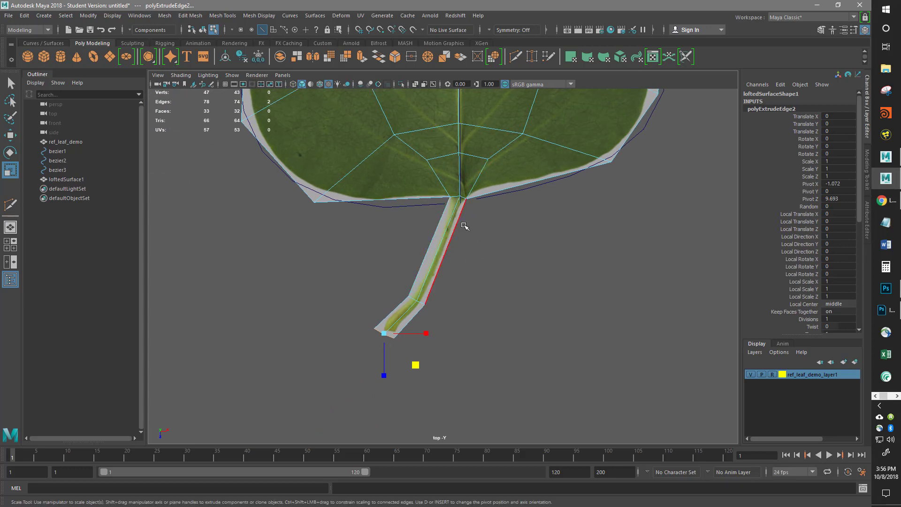
pyautogui.scroll(2, 455, 238)
pyautogui.keyDown('alt'); pyautogui.moveTo(477, 258); pyautogui.dragTo(451, 342, button='middle'); pyautogui.keyUp('alt')
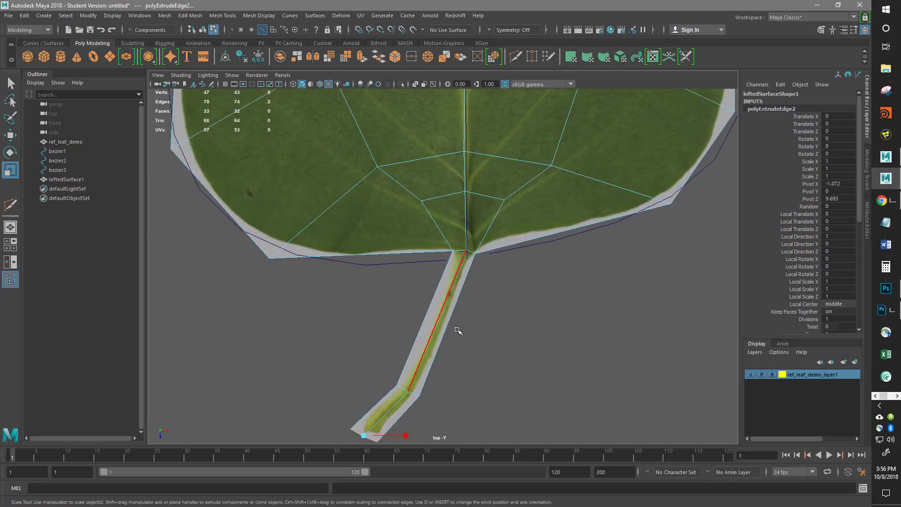
pyautogui.scroll(-4, 481, 261)
pyautogui.keyDown('alt'); pyautogui.moveTo(456, 247); pyautogui.dragTo(431, 425, button='middle'); pyautogui.keyUp('alt')
pyautogui.keyDown('alt'); pyautogui.moveTo(445, 384); pyautogui.dragTo(439, 221, button='middle'); pyautogui.keyUp('alt')
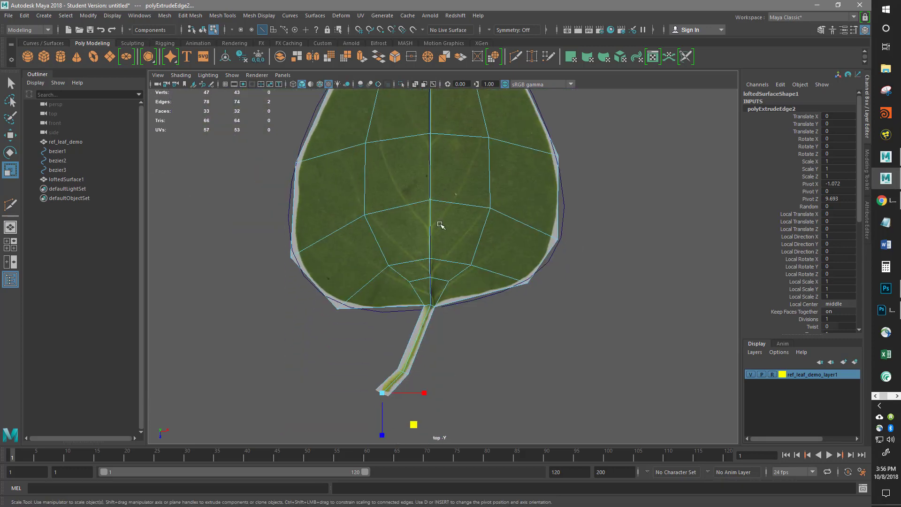
pyautogui.keyDown('alt'); pyautogui.moveTo(449, 161); pyautogui.dragTo(497, 137, button='middle'); pyautogui.keyUp('alt')
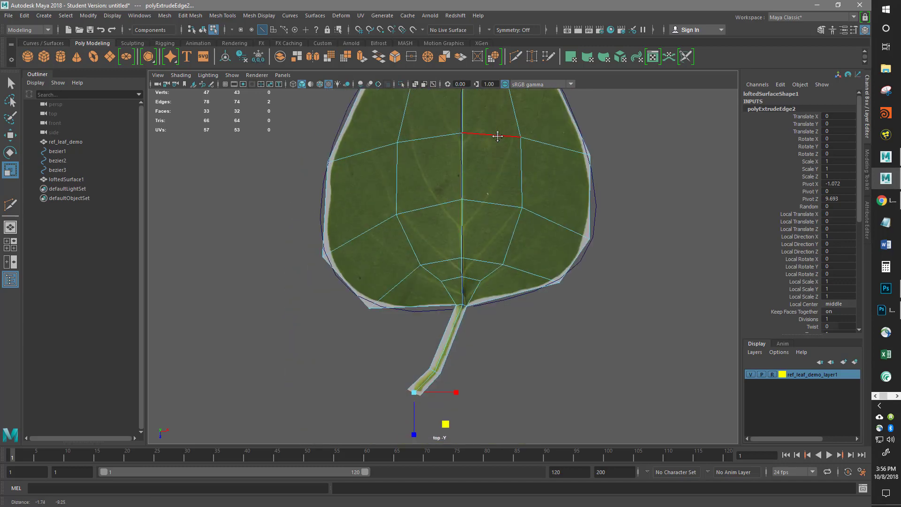
# Step: Move the two inner vertices flanking the midrib just above the stem joint outward, away from the midrib
pyautogui.scroll(3, 446, 281)
pyautogui.keyDown('alt'); pyautogui.moveTo(424, 302); pyautogui.dragTo(425, 263, button='middle'); pyautogui.keyUp('alt')
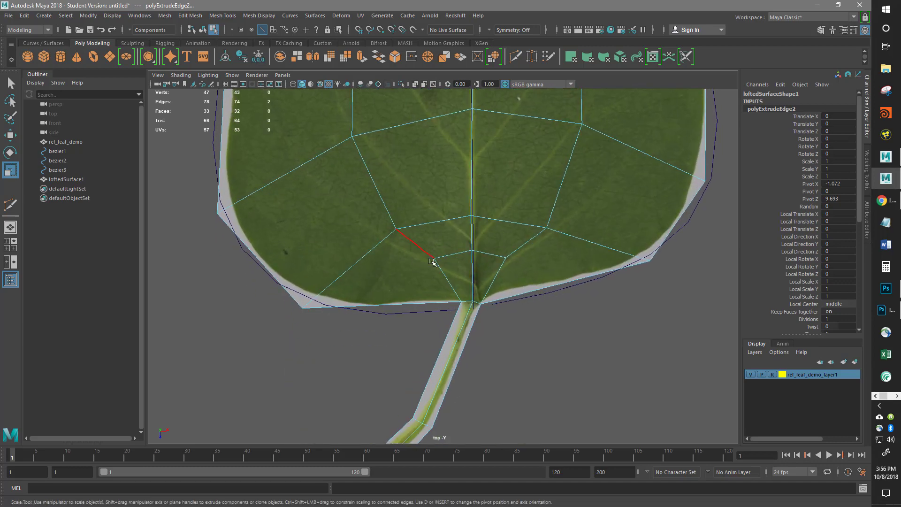
pyautogui.moveTo(428, 234); pyautogui.dragTo(399, 236, button='right')
pyautogui.click(434, 257)
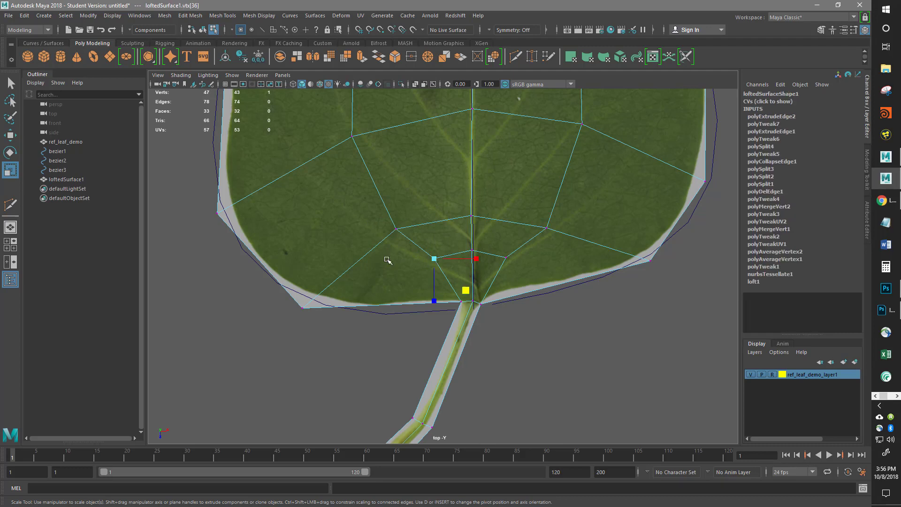
pyautogui.press('w')
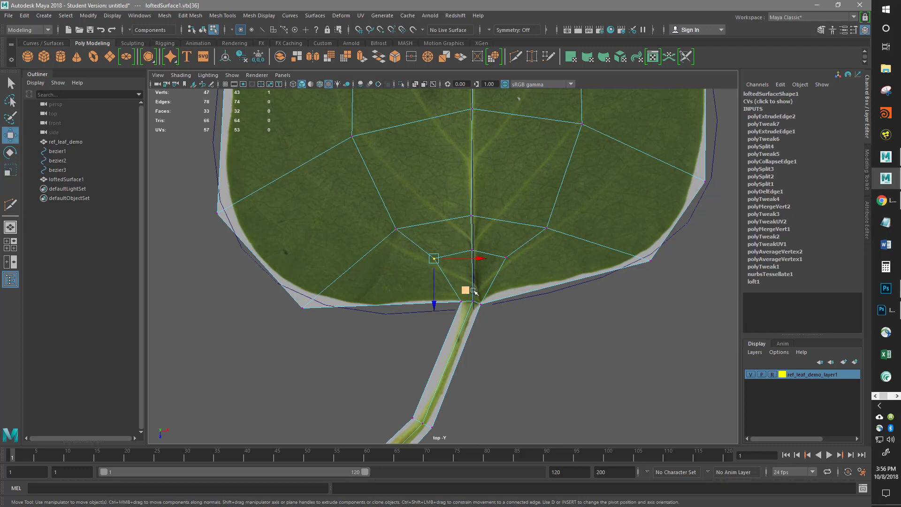
pyautogui.moveTo(461, 292); pyautogui.dragTo(454, 295, button='middle')
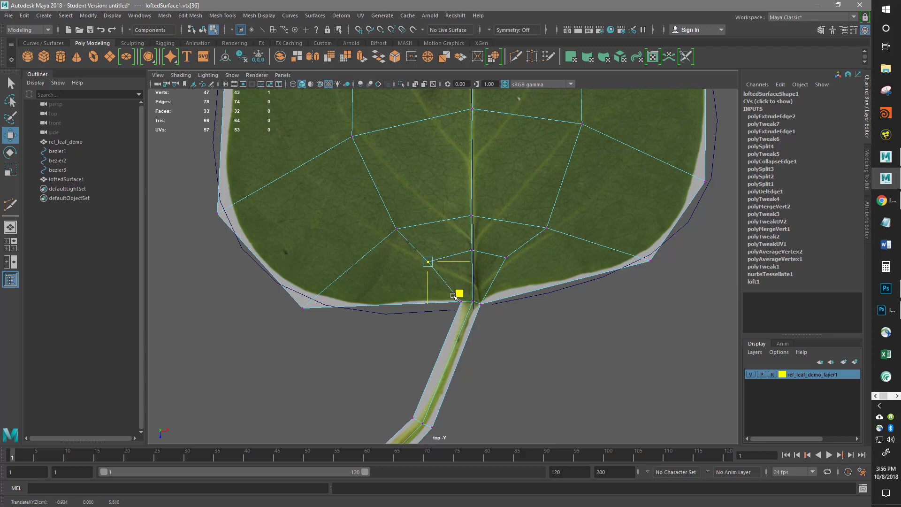
pyautogui.moveTo(452, 295); pyautogui.dragTo(453, 294)
pyautogui.click(506, 258)
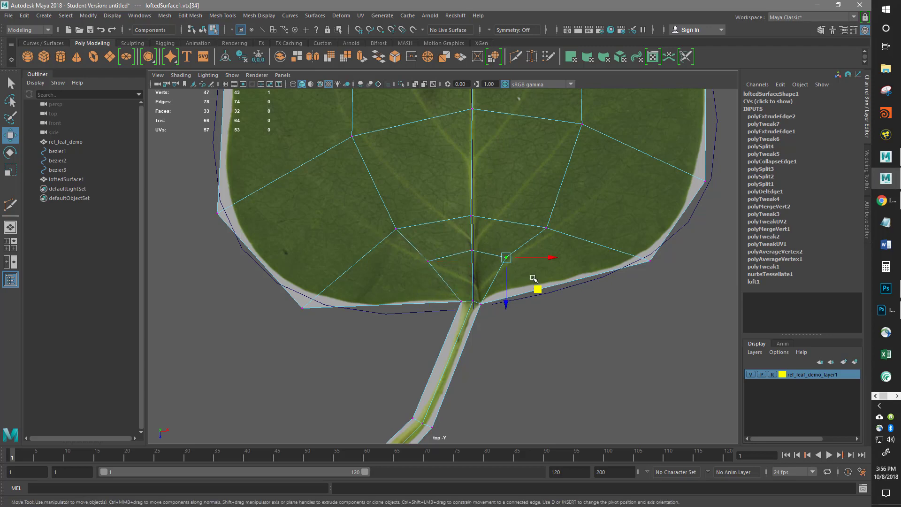
pyautogui.moveTo(539, 290); pyautogui.dragTo(555, 293)
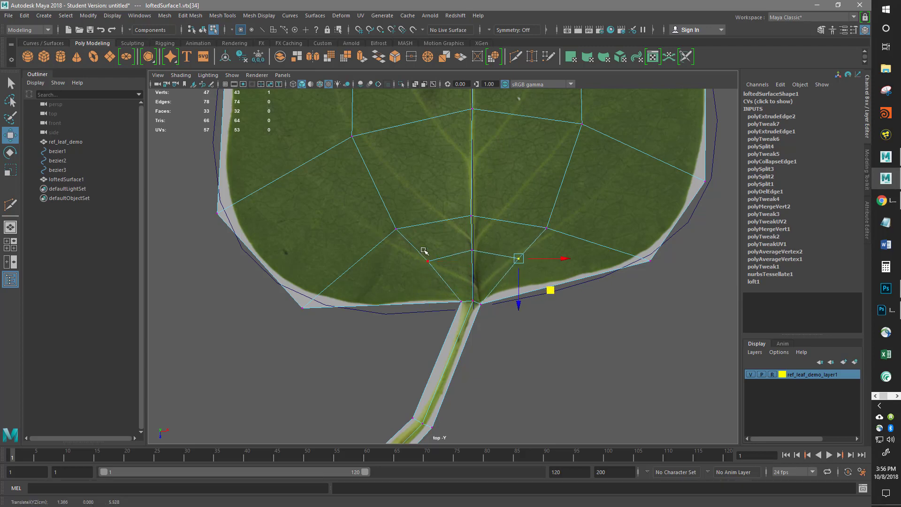
# Step: Move the midrib vertex and its two side neighbours in the second row above the stem joint upward to even the spacing
pyautogui.keyDown('alt'); pyautogui.moveTo(430, 245); pyautogui.dragTo(438, 314, button='middle'); pyautogui.keyUp('alt')
pyautogui.click(484, 288)
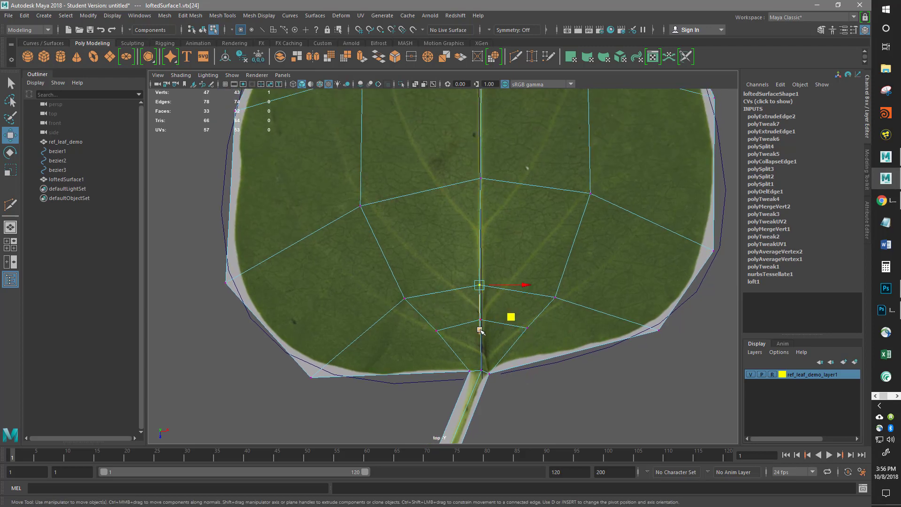
pyautogui.moveTo(488, 328); pyautogui.dragTo(525, 295)
pyautogui.click(555, 297)
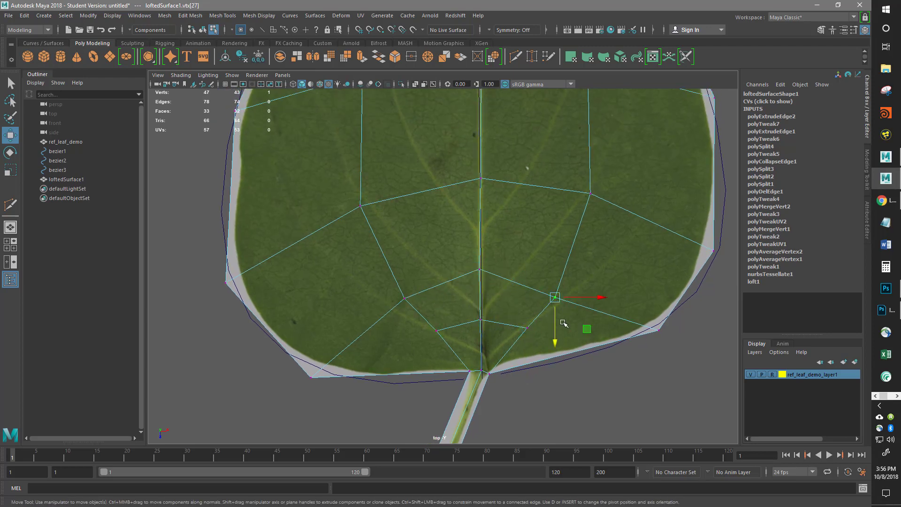
pyautogui.moveTo(587, 325)
pyautogui.mouseDown()
pyautogui.moveTo(599, 304)
pyautogui.moveTo(595, 310)
pyautogui.mouseUp()
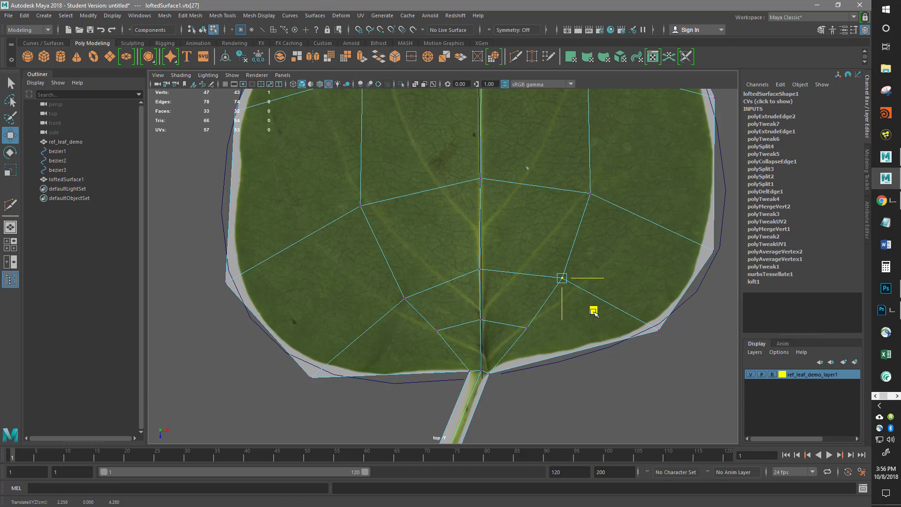
pyautogui.click(405, 310)
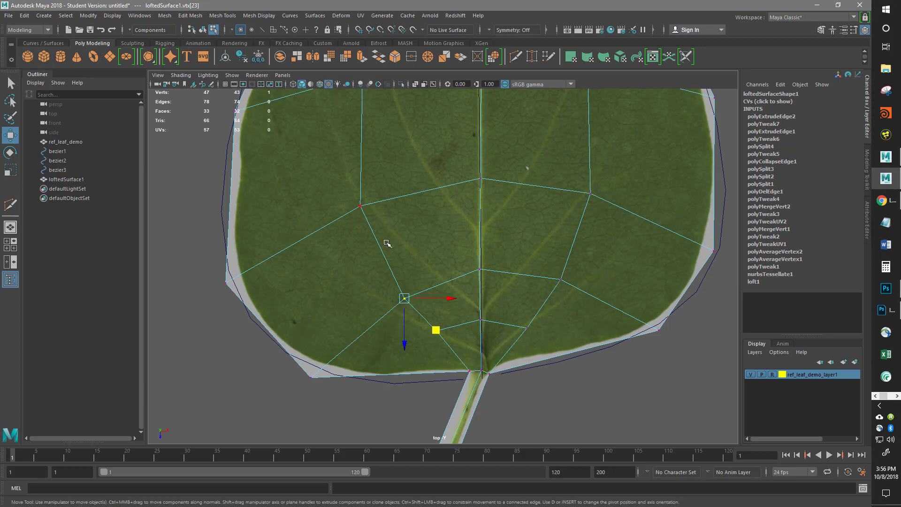
pyautogui.scroll(-3, 387, 244)
pyautogui.keyDown('alt'); pyautogui.moveTo(432, 177); pyautogui.dragTo(451, 217, button='middle'); pyautogui.keyUp('alt')
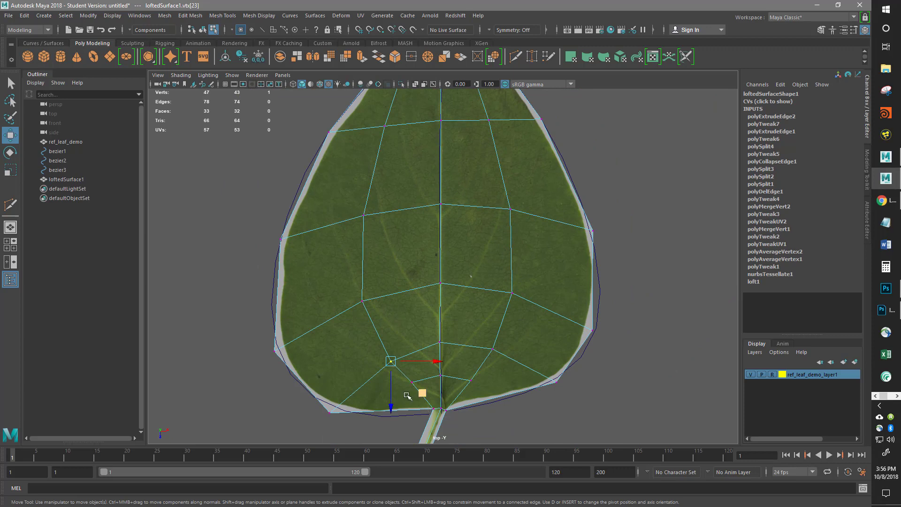
pyautogui.moveTo(420, 396); pyautogui.dragTo(450, 396)
# Step: Fine-tune the two inner vertices nearest the stem joint, moving the one on the right slightly up toward the leaf's centre
pyautogui.click(411, 382)
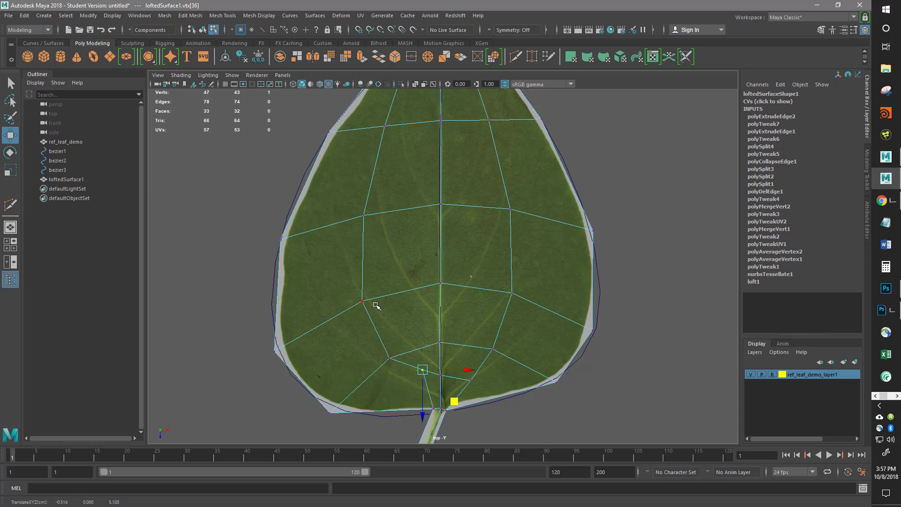
pyautogui.moveTo(459, 405); pyautogui.dragTo(451, 415)
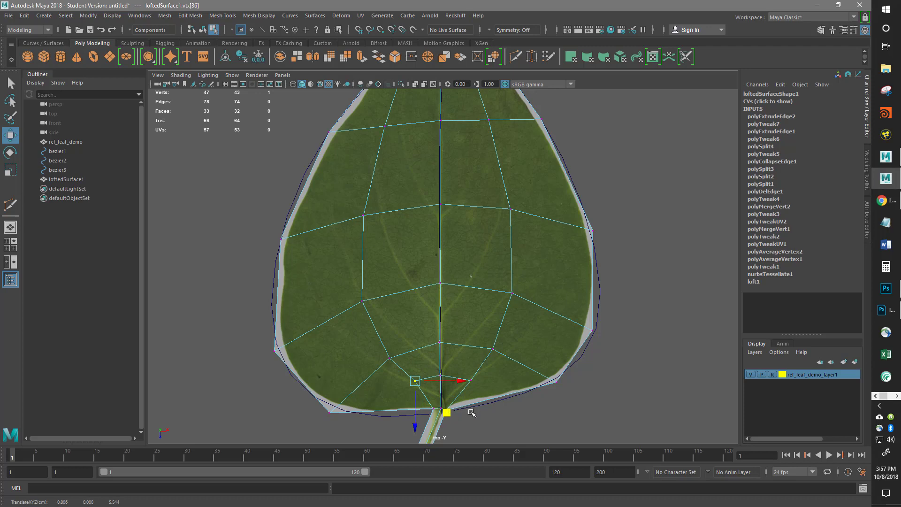
pyautogui.scroll(2, 476, 407)
pyautogui.keyDown('alt'); pyautogui.moveTo(475, 408); pyautogui.dragTo(454, 319, button='middle'); pyautogui.keyUp('alt')
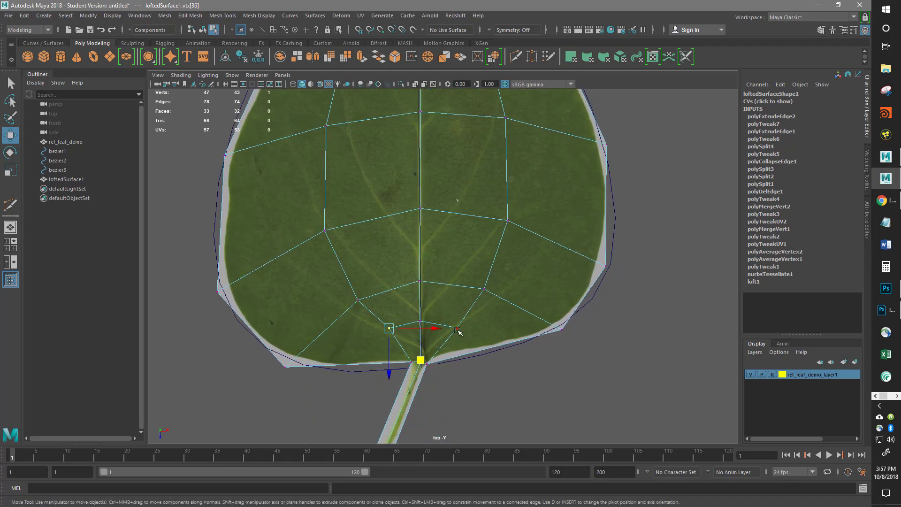
pyautogui.click(457, 330)
pyautogui.moveTo(489, 356); pyautogui.dragTo(487, 350)
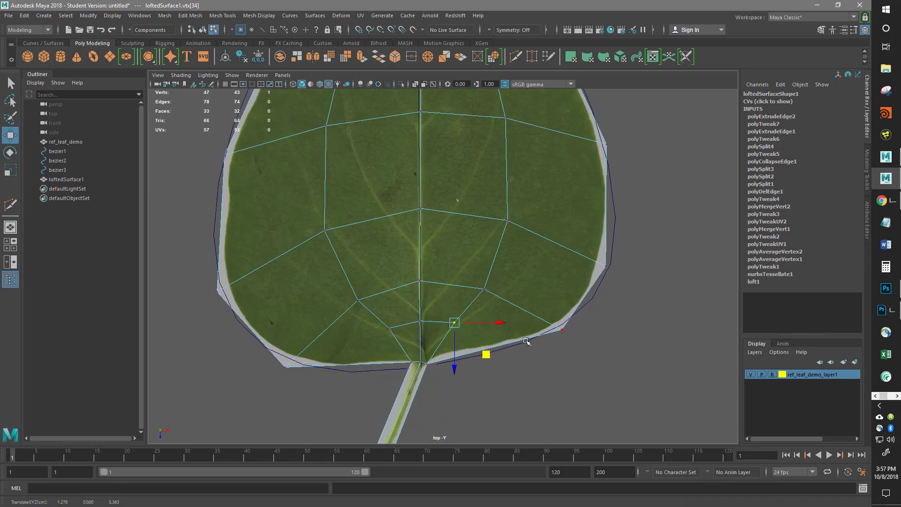
# Step: Select the leaf mesh as a whole object, delete its construction history and freeze its transformations
pyautogui.keyDown('alt'); pyautogui.moveTo(478, 326); pyautogui.dragTo(484, 332, button='middle'); pyautogui.keyUp('alt')
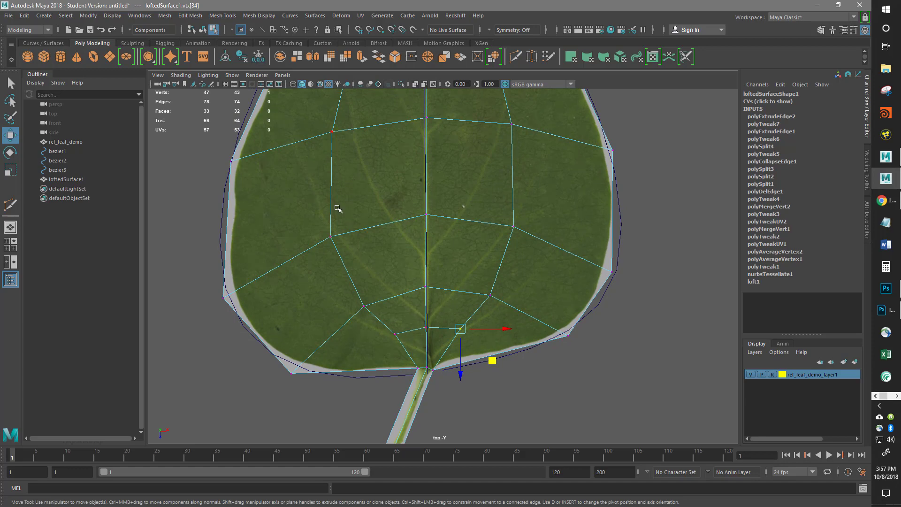
pyautogui.keyDown('alt'); pyautogui.moveTo(337, 208); pyautogui.dragTo(348, 247, button='middle'); pyautogui.keyUp('alt')
pyautogui.scroll(-3, 378, 308)
pyautogui.keyDown('alt'); pyautogui.moveTo(460, 317); pyautogui.dragTo(437, 381, button='middle'); pyautogui.keyUp('alt')
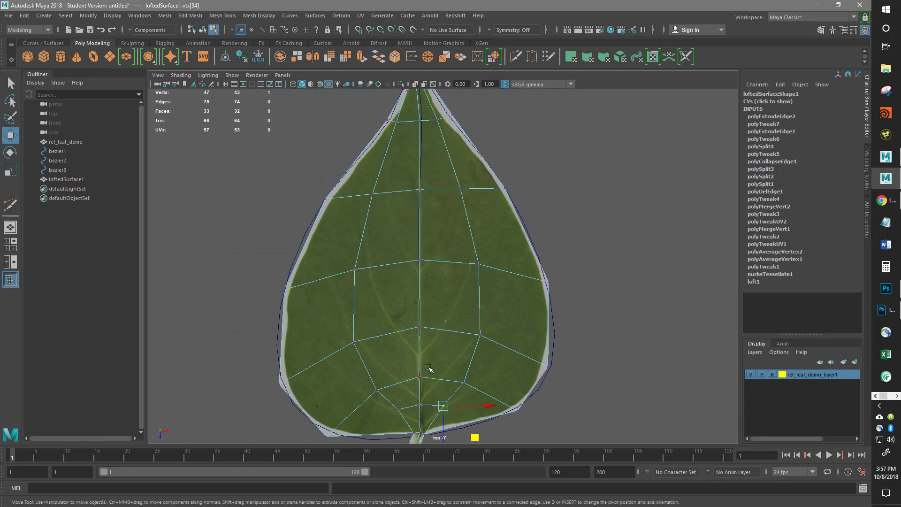
pyautogui.keyDown('alt'); pyautogui.moveTo(452, 340); pyautogui.dragTo(465, 275, button='middle'); pyautogui.keyUp('alt')
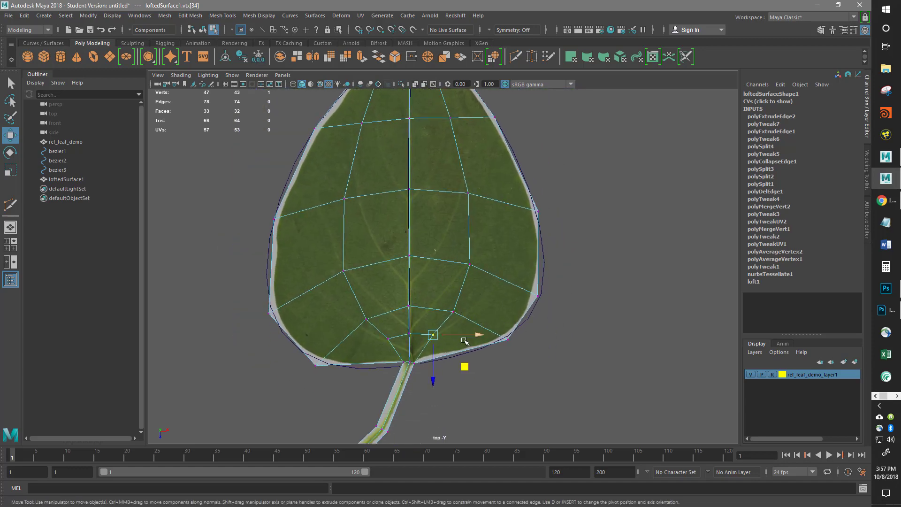
pyautogui.keyDown('alt'); pyautogui.moveTo(465, 341); pyautogui.dragTo(476, 302, button='middle'); pyautogui.keyUp('alt')
pyautogui.moveTo(474, 227); pyautogui.dragTo(521, 212, button='right')
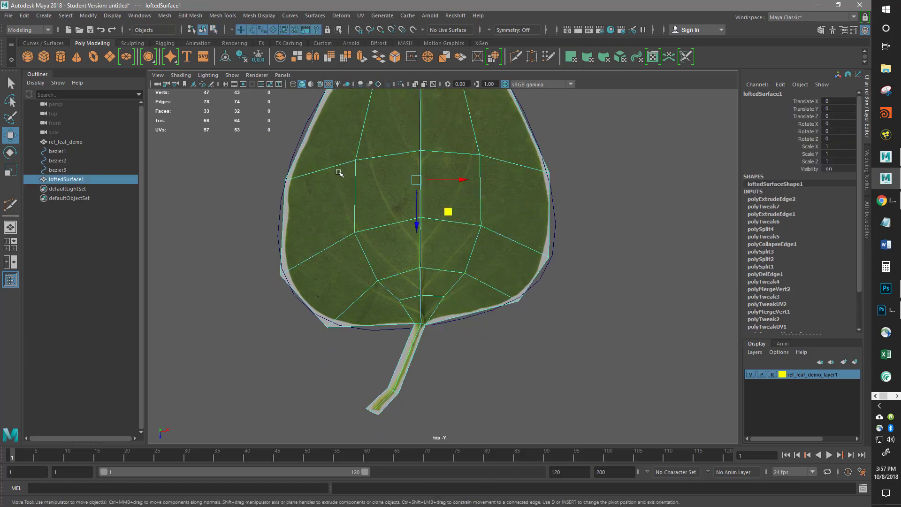
pyautogui.click(240, 60)
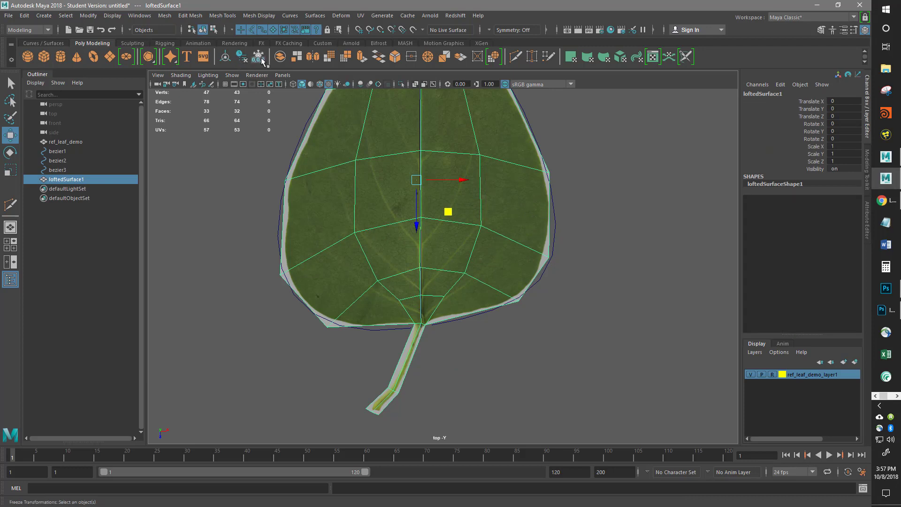
pyautogui.click(261, 61)
pyautogui.keyDown('alt'); pyautogui.moveTo(374, 233); pyautogui.dragTo(355, 321, button='middle'); pyautogui.keyUp('alt')
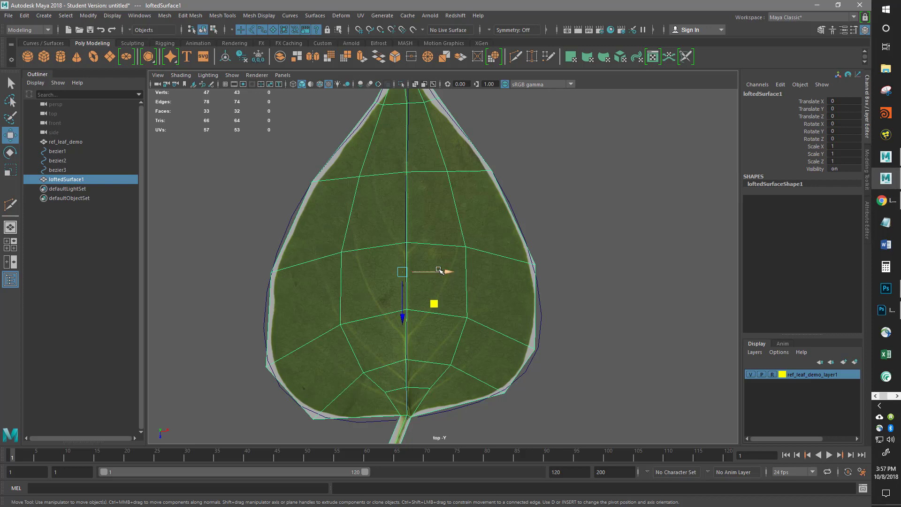
# Step: Switch the workspace layout to UV Editing with the leaf mesh still selected
pyautogui.scroll(-4, 377, 290)
pyautogui.keyDown('alt'); pyautogui.moveTo(421, 352); pyautogui.dragTo(411, 316, button='middle'); pyautogui.keyUp('alt')
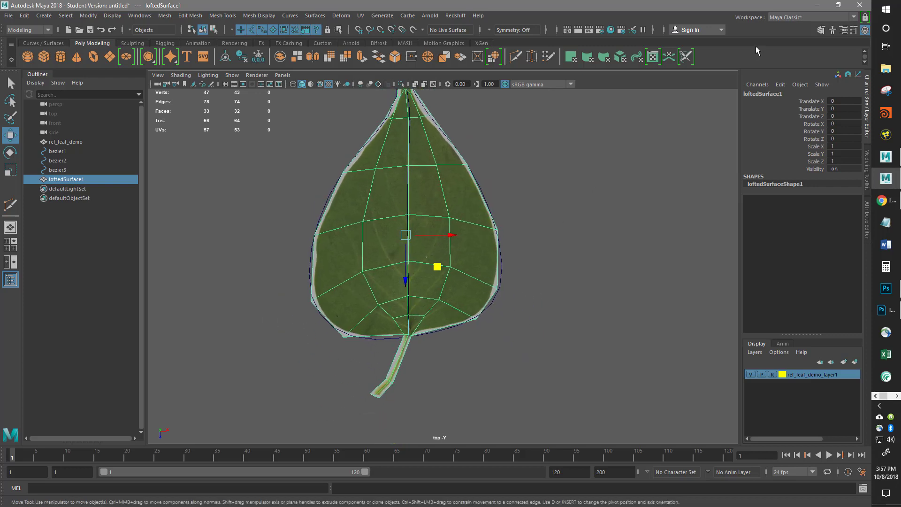
pyautogui.click(788, 19)
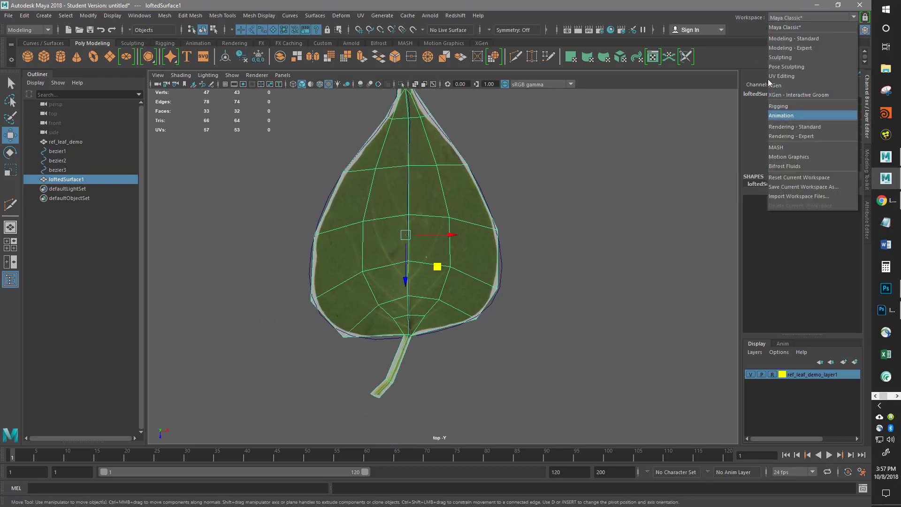
pyautogui.click(795, 76)
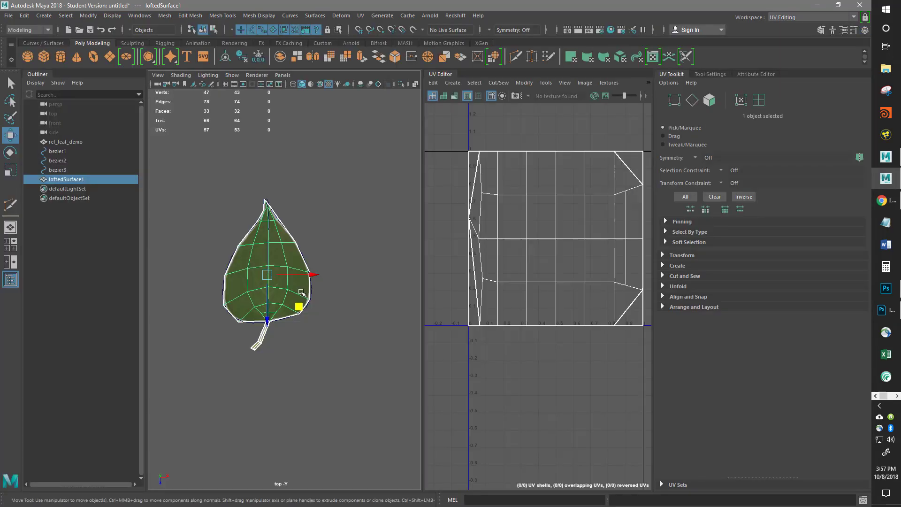
# Step: Assign the existing material m_leaf02_demo to the leaf mesh
pyautogui.scroll(5, 288, 303)
pyautogui.scroll(4, 288, 304)
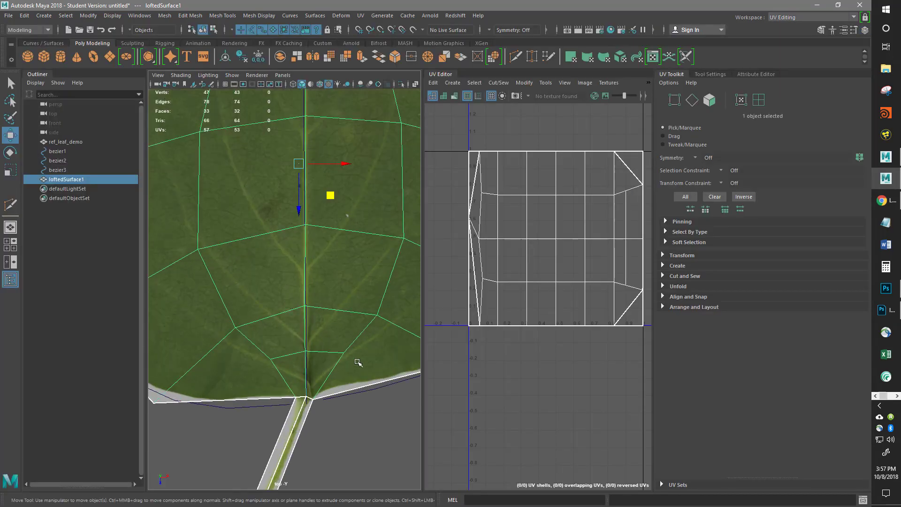
pyautogui.scroll(-6, 352, 349)
pyautogui.scroll(3, 355, 332)
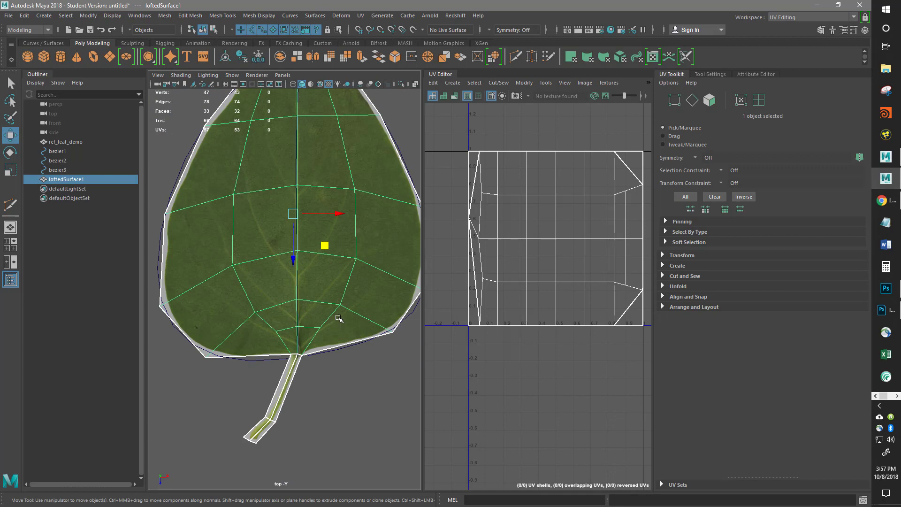
pyautogui.rightClick(338, 319)
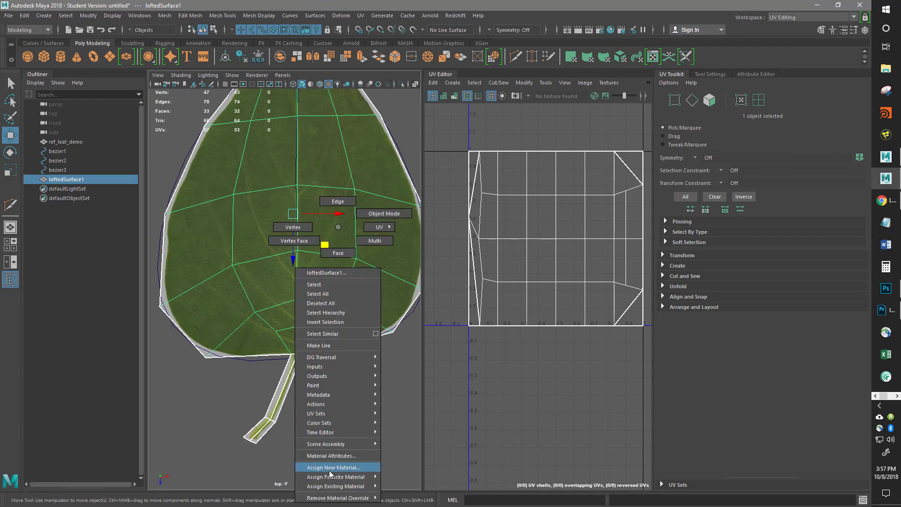
pyautogui.moveTo(332, 487)
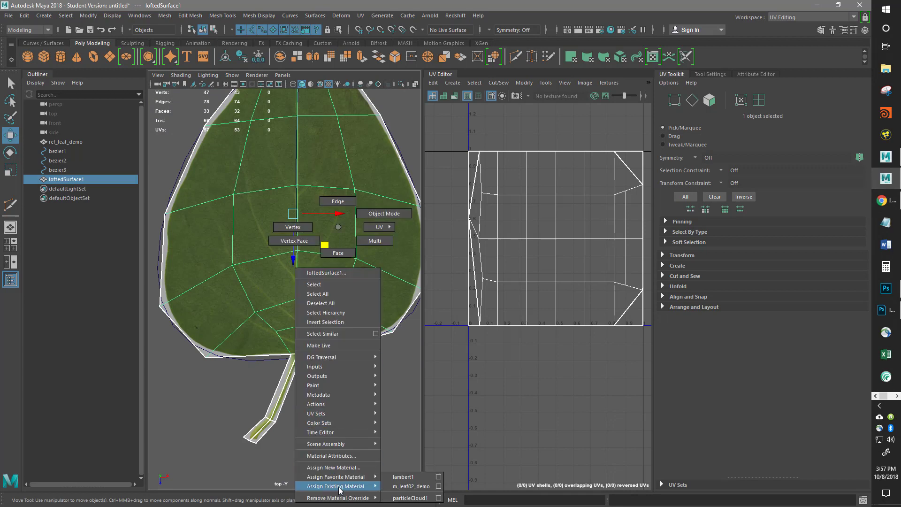
pyautogui.click(400, 486)
# Step: Hide the display layer ref_leaf_demo_layer1 and close the floating Channel Box window
pyautogui.keyDown('alt'); pyautogui.moveTo(348, 348); pyautogui.dragTo(318, 384, button='middle'); pyautogui.keyUp('alt')
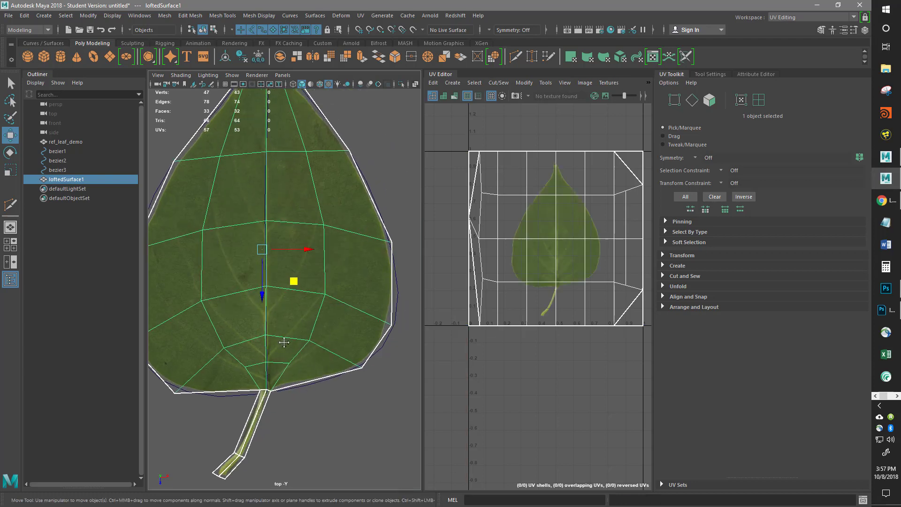
pyautogui.scroll(-5, 288, 333)
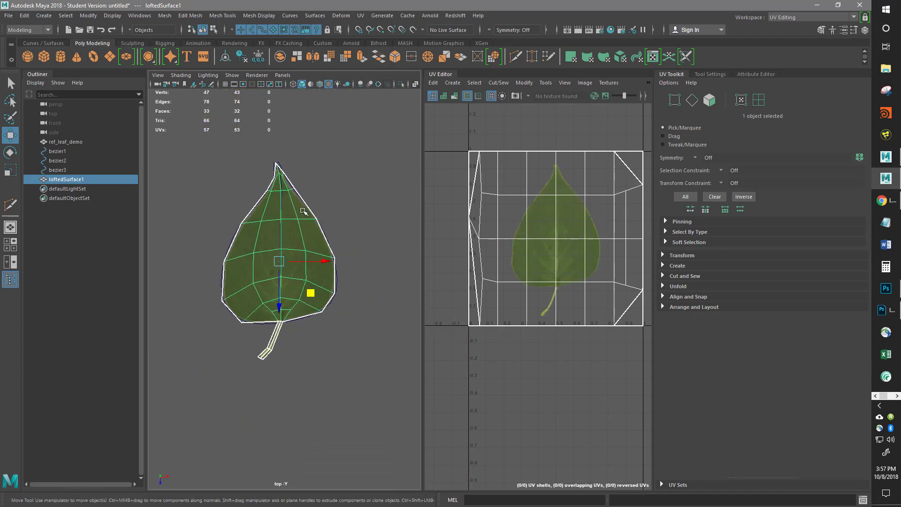
pyautogui.hotkey('ctrl', 'a')
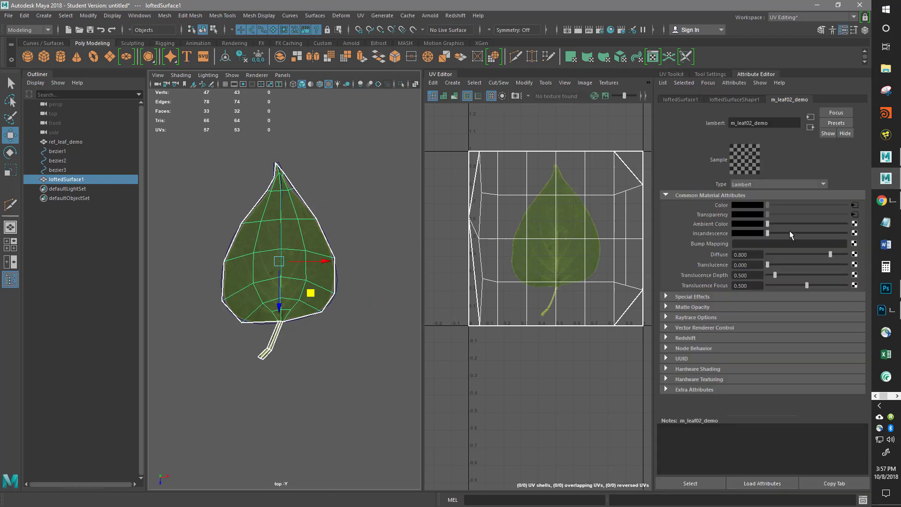
pyautogui.hotkey('ctrl', 'a')
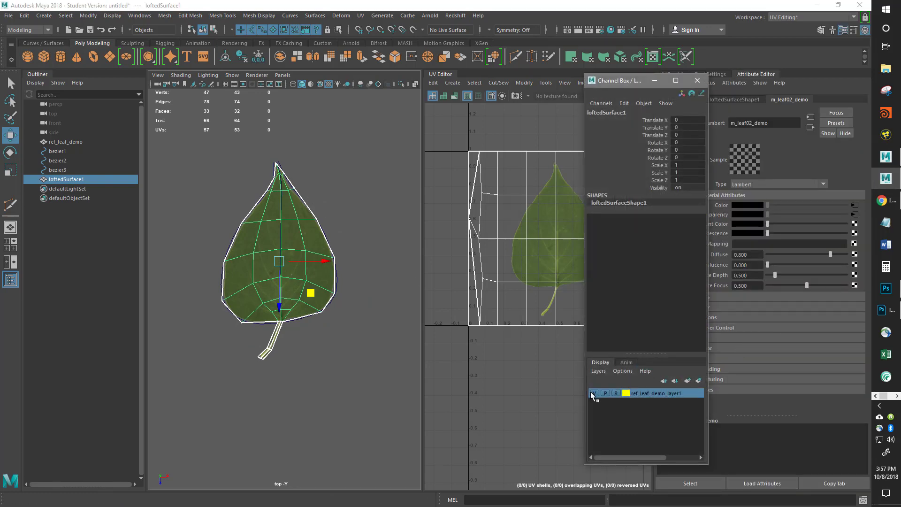
pyautogui.click(593, 393)
pyautogui.scroll(3, 310, 341)
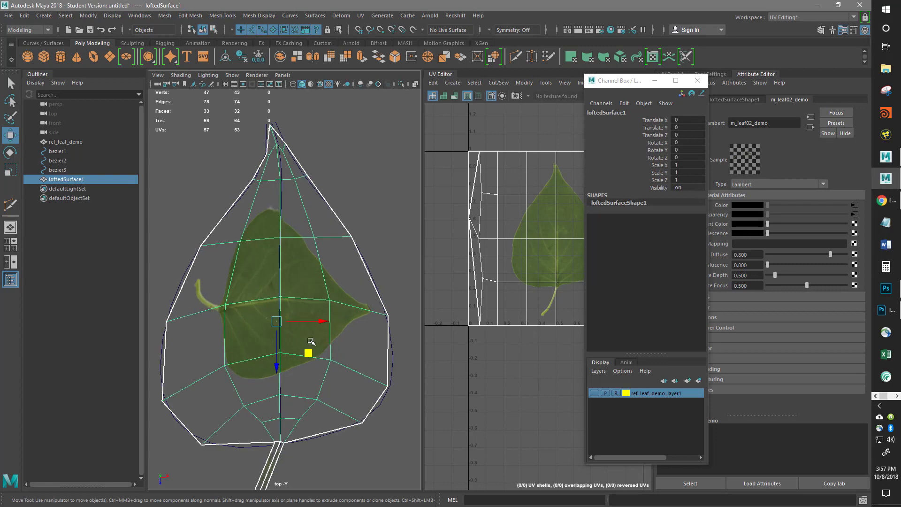
pyautogui.click(698, 81)
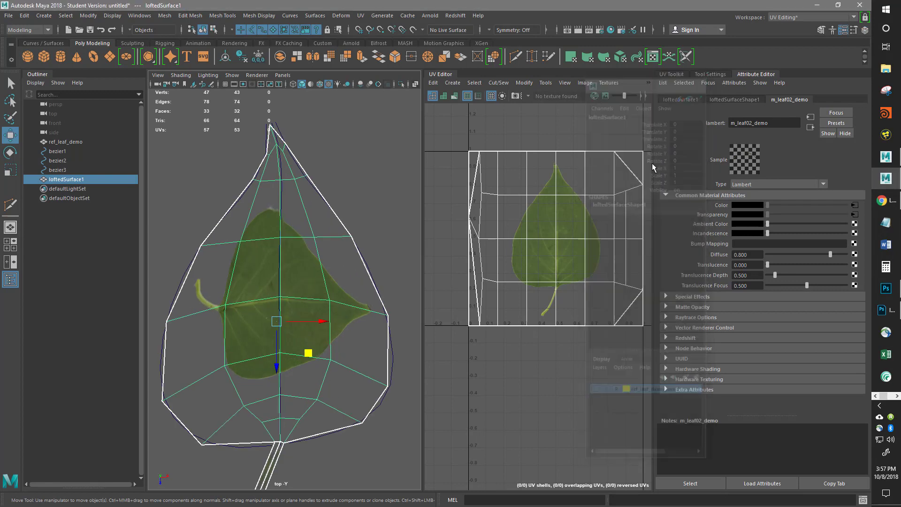
# Step: Select all faces of the leaf mesh and apply a planar UV projection
pyautogui.keyDown('alt'); pyautogui.moveTo(290, 289); pyautogui.dragTo(297, 237, button='middle'); pyautogui.keyUp('alt')
pyautogui.moveTo(279, 295); pyautogui.dragTo(278, 253, button='right')
pyautogui.doubleClick(266, 261)
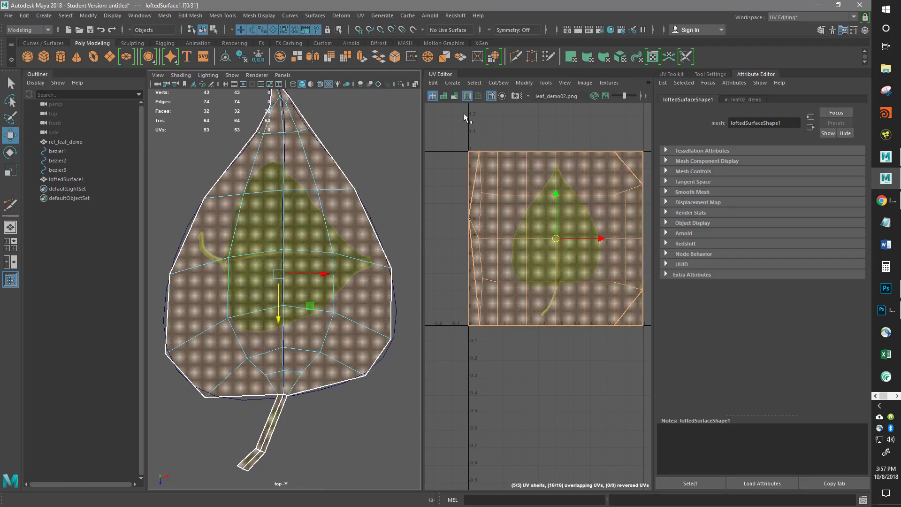
pyautogui.click(571, 57)
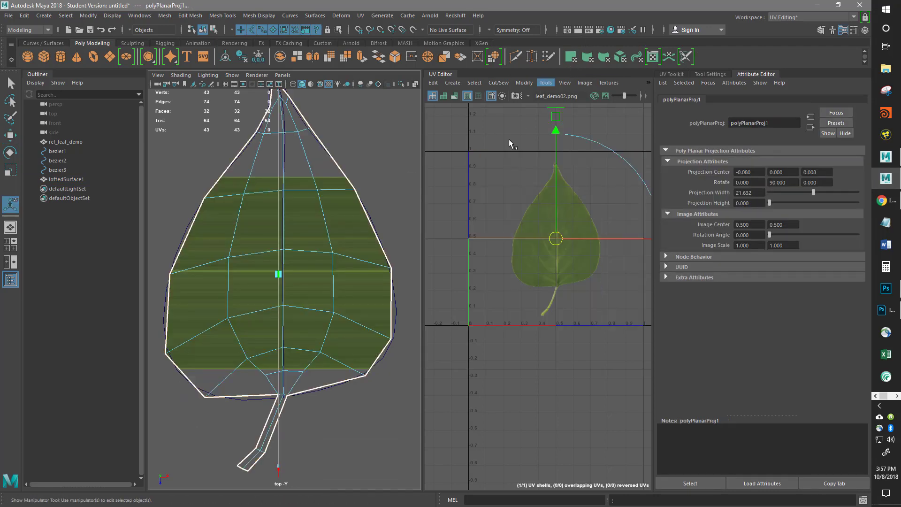
# Step: Change to the perspective view and examine how the planar projection is oriented relative to the leaf
pyautogui.keyDown('alt'); pyautogui.moveTo(284, 366); pyautogui.dragTo(296, 381, button='middle'); pyautogui.keyUp('alt')
pyautogui.scroll(-3, 299, 275)
pyautogui.scroll(-2, 298, 274)
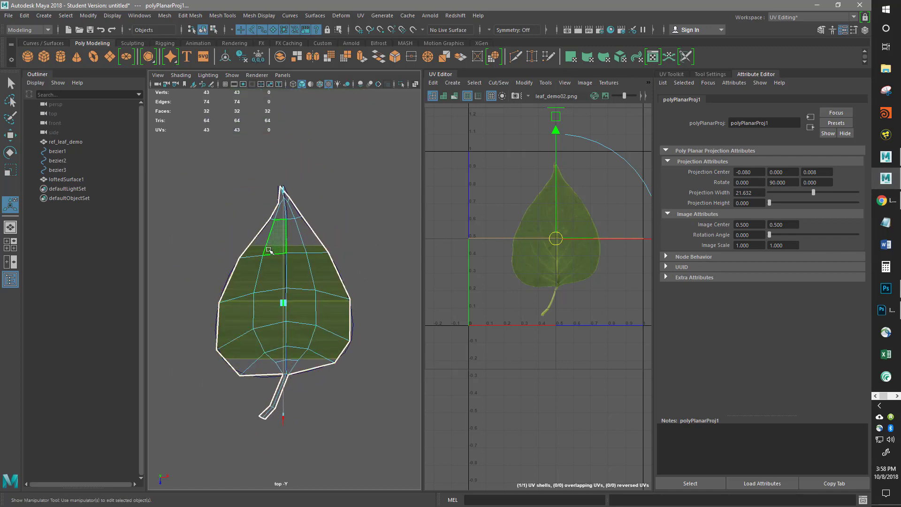
pyautogui.press('space')
pyautogui.click(295, 288)
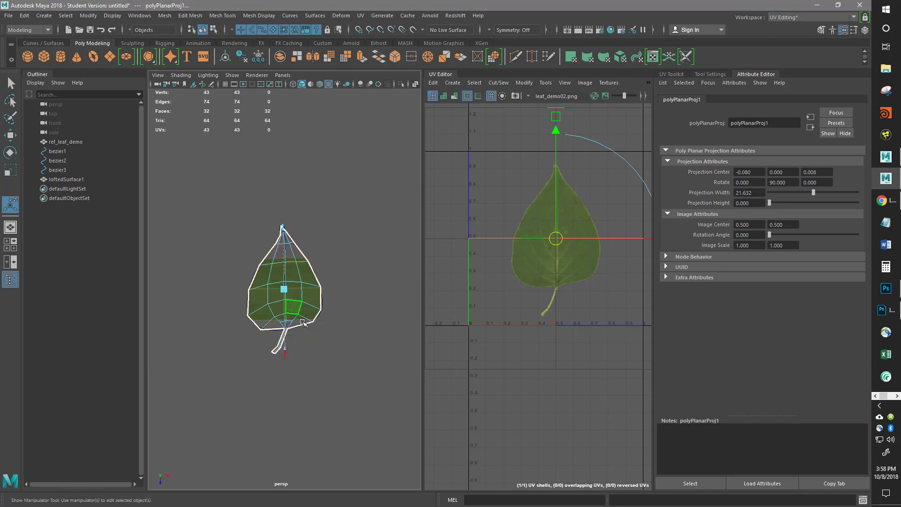
pyautogui.keyDown('alt'); pyautogui.moveTo(295, 289); pyautogui.dragTo(263, 328); pyautogui.keyUp('alt')
pyautogui.scroll(6, 263, 327)
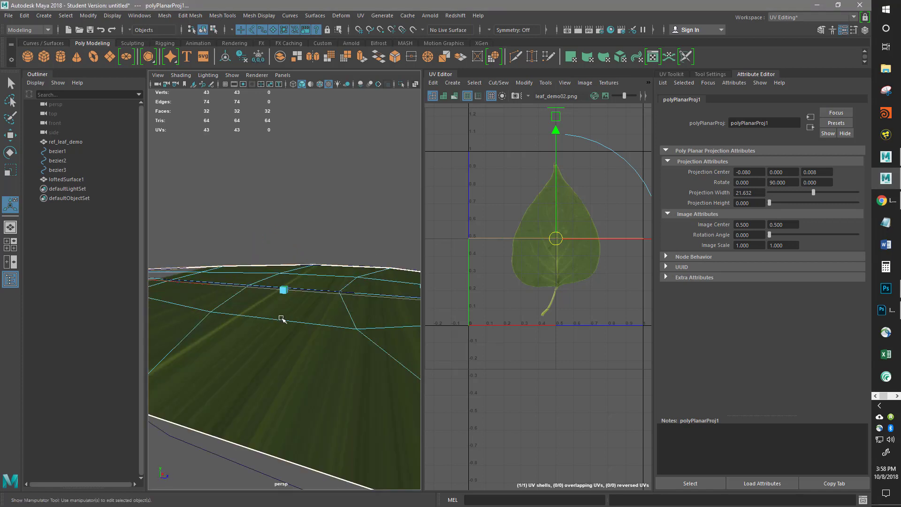
pyautogui.scroll(-4, 361, 312)
pyautogui.keyDown('alt'); pyautogui.moveTo(362, 312); pyautogui.dragTo(344, 324); pyautogui.keyUp('alt')
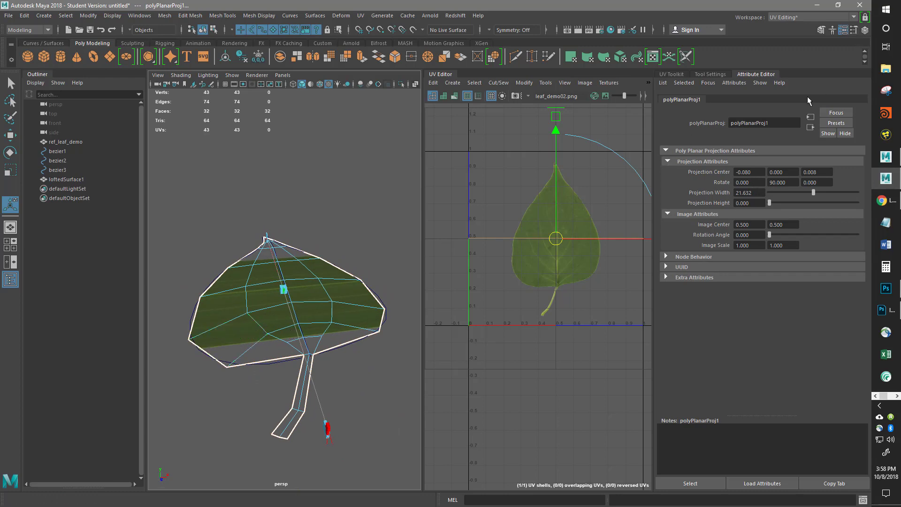
# Step: Set the planar projection's Rotate X to 90 and Rotate Y to 0
pyautogui.hotkey('ctrl', 'a')
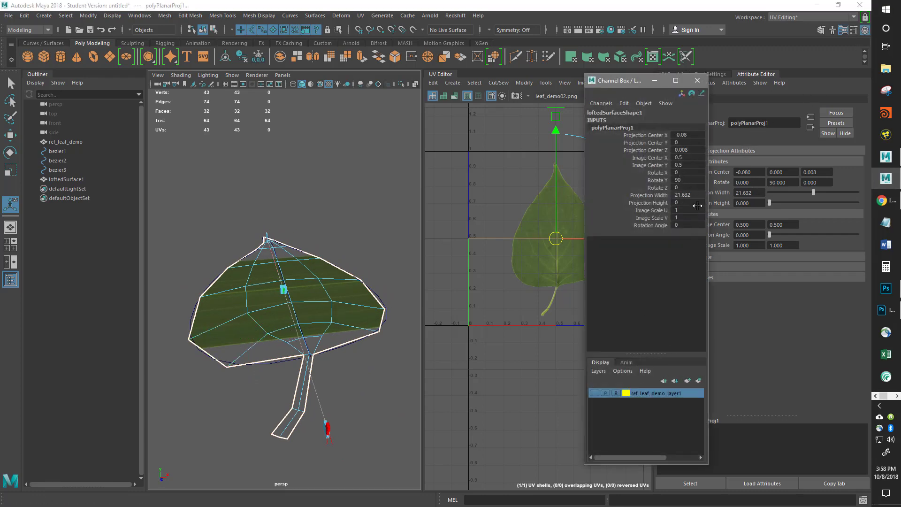
pyautogui.click(681, 174)
pyautogui.write('90')
pyautogui.press('Return')
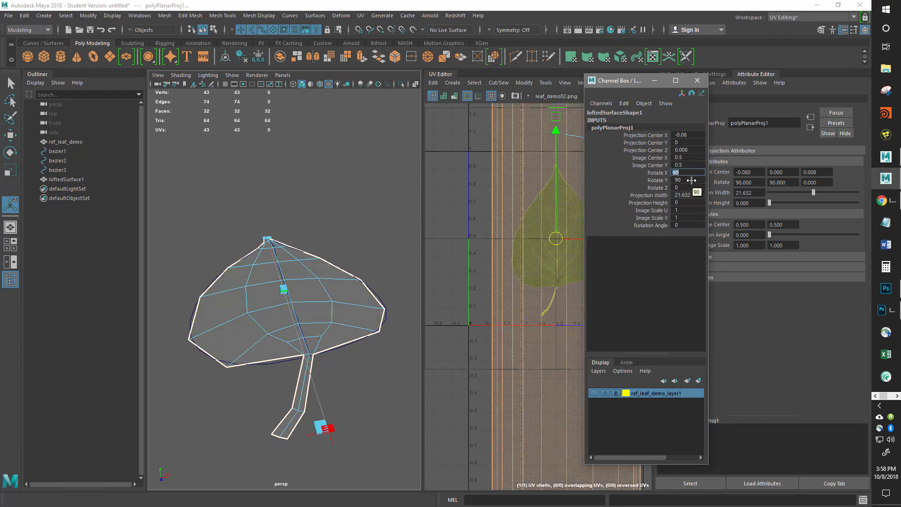
pyautogui.click(688, 181)
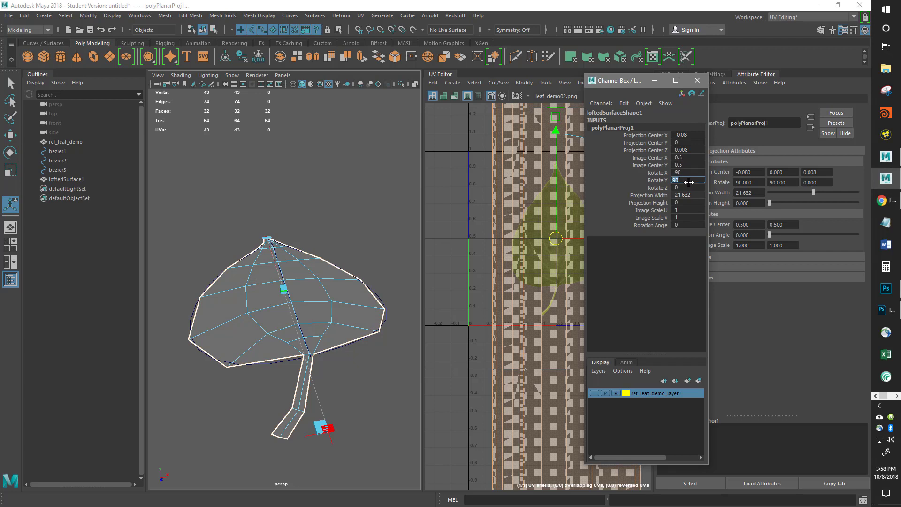
pyautogui.press('Return')
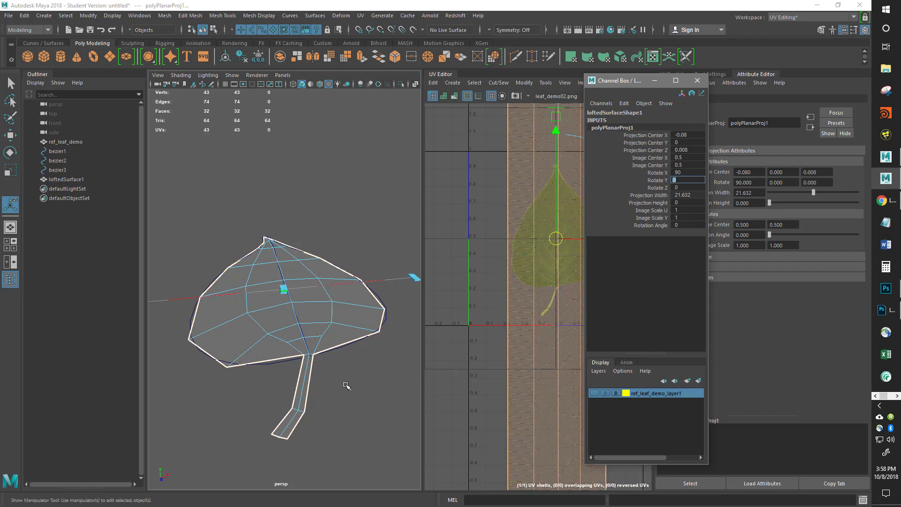
# Step: Set the planar projection's height to 21.632 so it matches the projection width
pyautogui.click(682, 202)
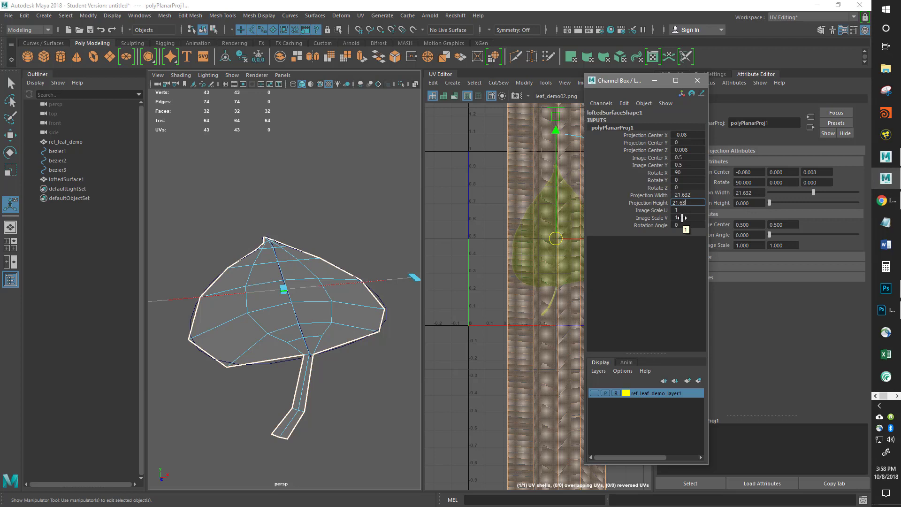
pyautogui.write('21.63')
pyautogui.press('Return')
pyautogui.keyDown('alt'); pyautogui.moveTo(362, 300); pyautogui.dragTo(341, 315); pyautogui.keyUp('alt')
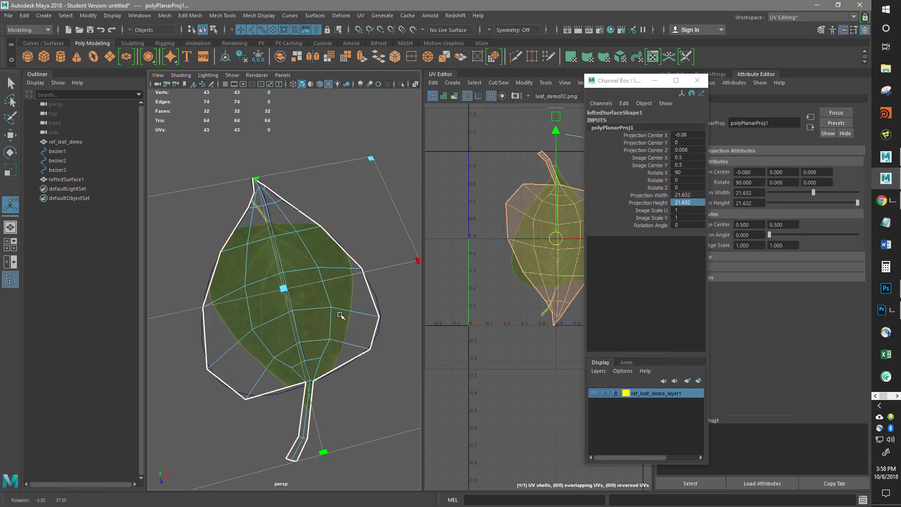
# Step: Flip the planar projection upright by setting its Rotate X to -90
pyautogui.doubleClick(688, 175)
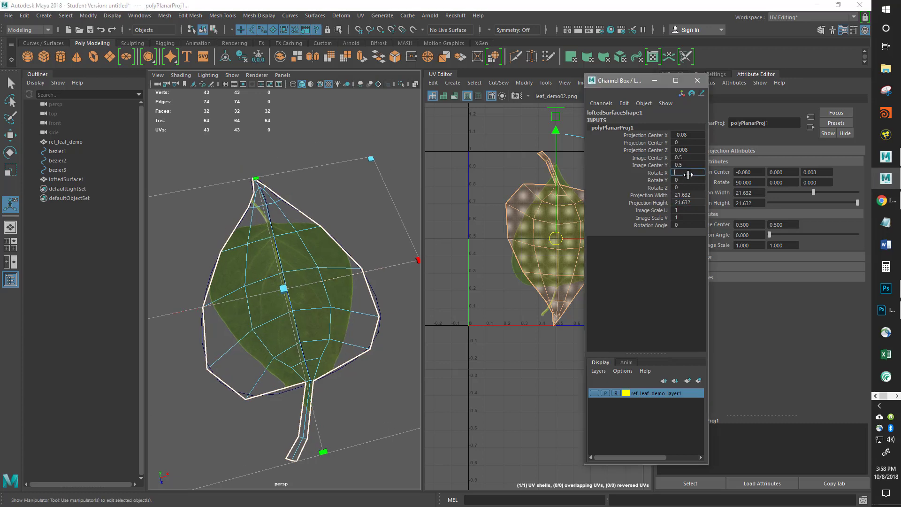
pyautogui.press('Return')
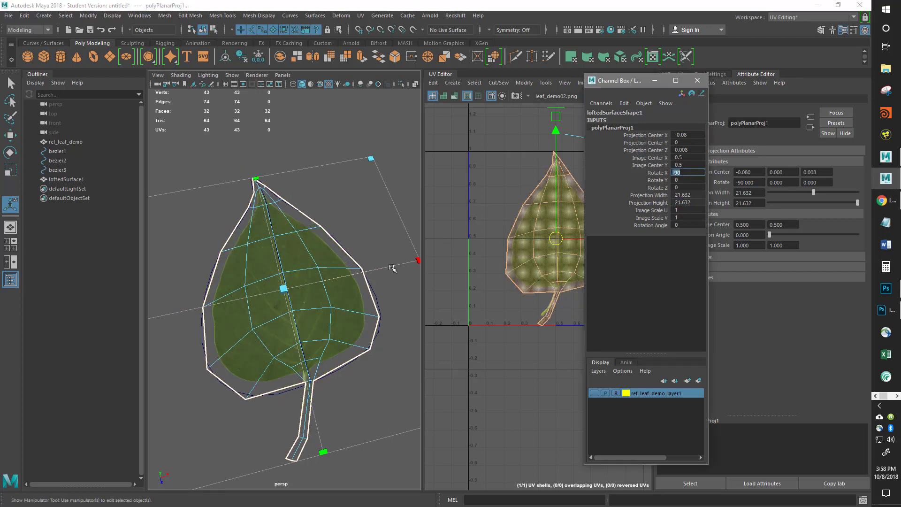
pyautogui.keyDown('alt'); pyautogui.moveTo(322, 350); pyautogui.dragTo(292, 353); pyautogui.keyUp('alt')
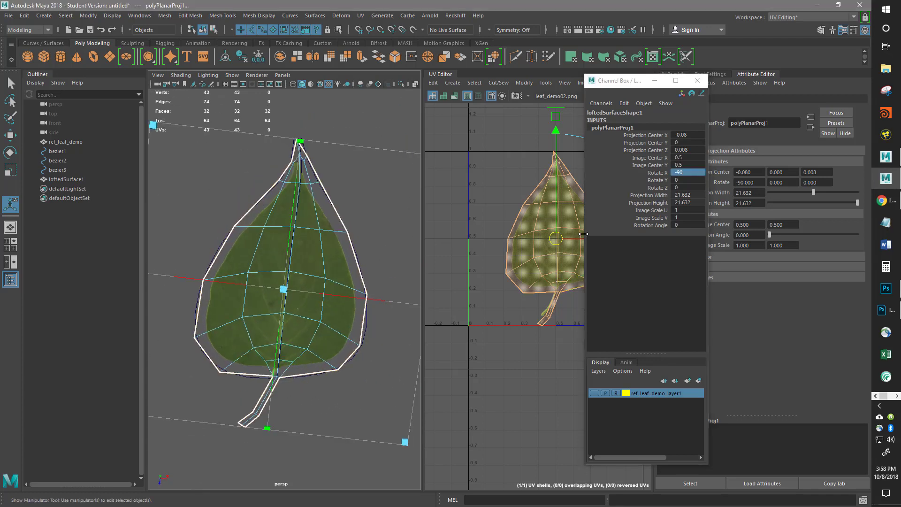
# Step: Scale the leaf's UV shell down uniformly in the UV Editor to fit the leaf in the texture
pyautogui.keyDown('alt'); pyautogui.moveTo(551, 312); pyautogui.dragTo(504, 374, button='middle'); pyautogui.keyUp('alt')
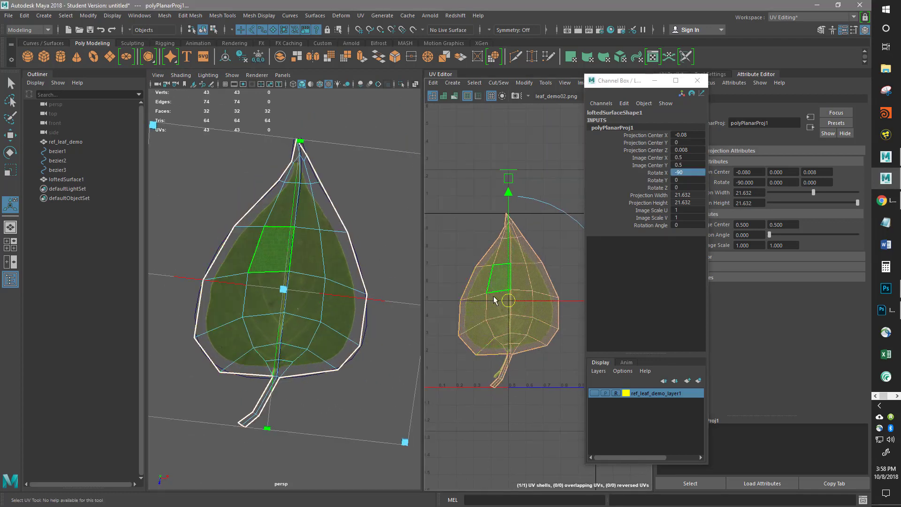
pyautogui.press('r')
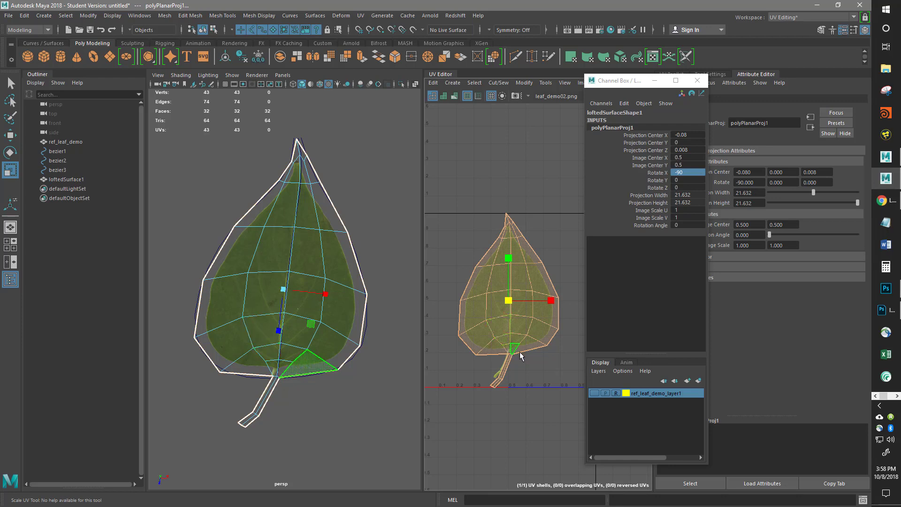
pyautogui.scroll(5, 520, 354)
pyautogui.moveTo(493, 229); pyautogui.dragTo(489, 229)
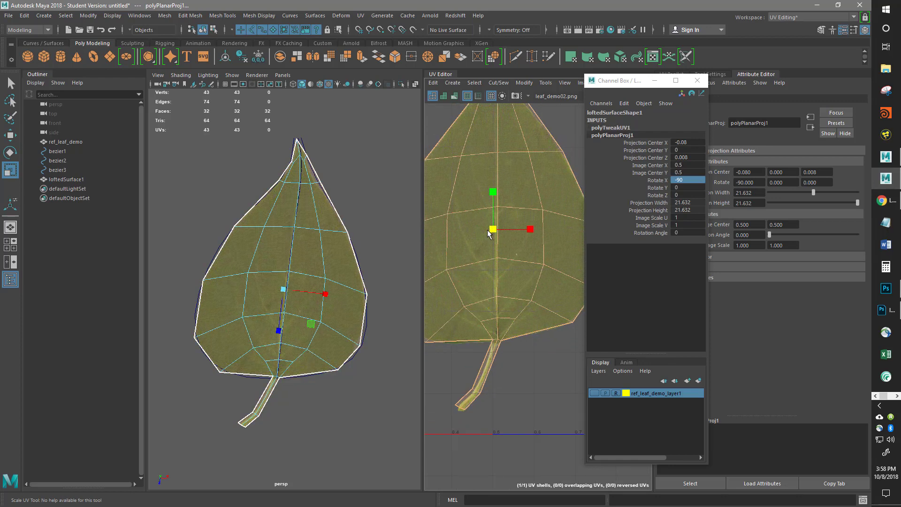
# Step: Close the floating Channel Box window and examine how the UV shell fits the texture at the stem joint and leaf tip
pyautogui.click(505, 322)
pyautogui.scroll(5, 505, 322)
pyautogui.scroll(-5, 505, 321)
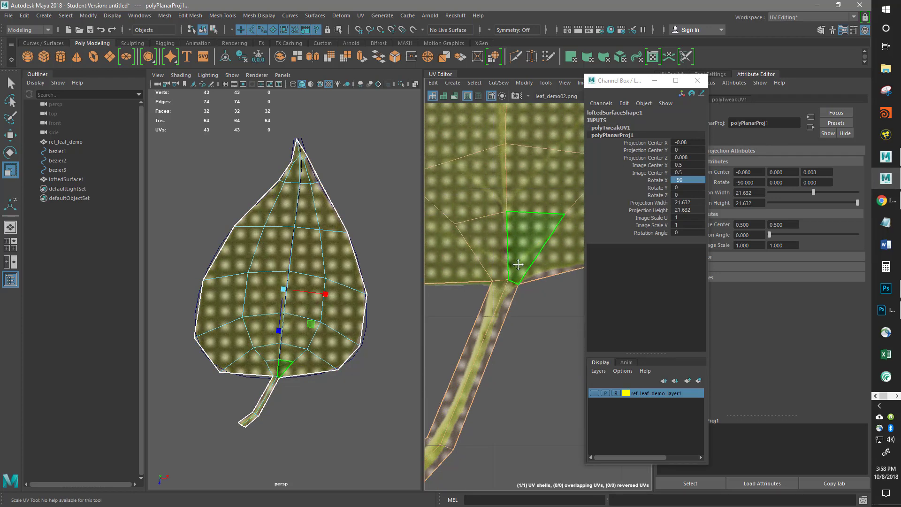
pyautogui.scroll(5, 493, 213)
pyautogui.click(493, 213)
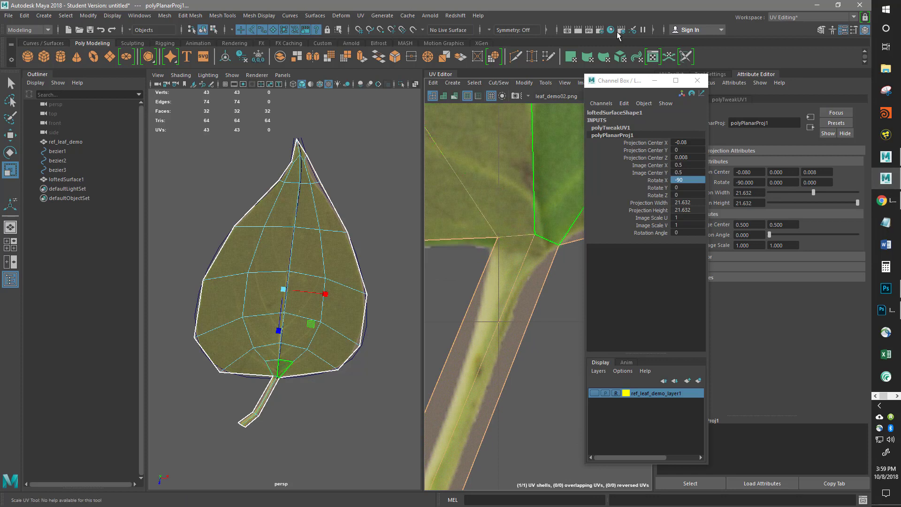
pyautogui.click(637, 81)
pyautogui.moveTo(638, 83); pyautogui.dragTo(734, 85)
pyautogui.click(793, 84)
pyautogui.scroll(-3, 567, 277)
pyautogui.scroll(-5, 567, 279)
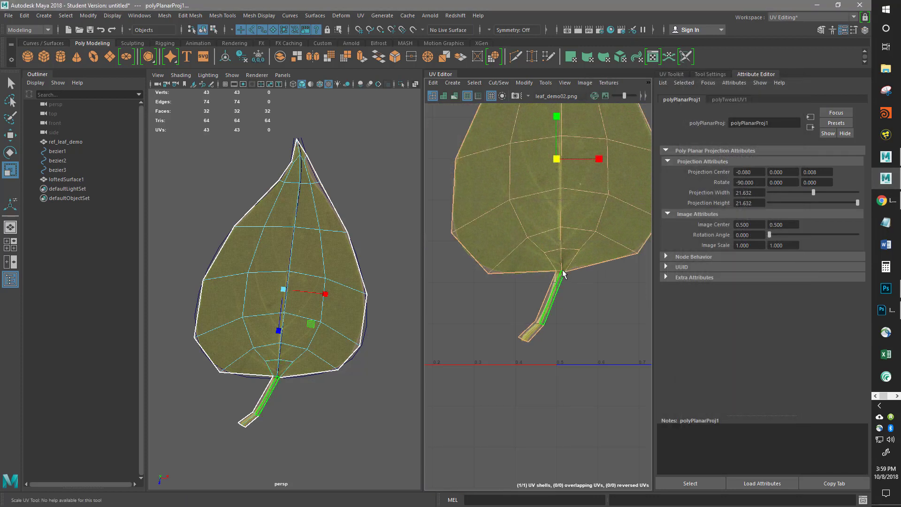
pyautogui.click(565, 177)
pyautogui.scroll(3, 533, 224)
pyautogui.scroll(4, 533, 224)
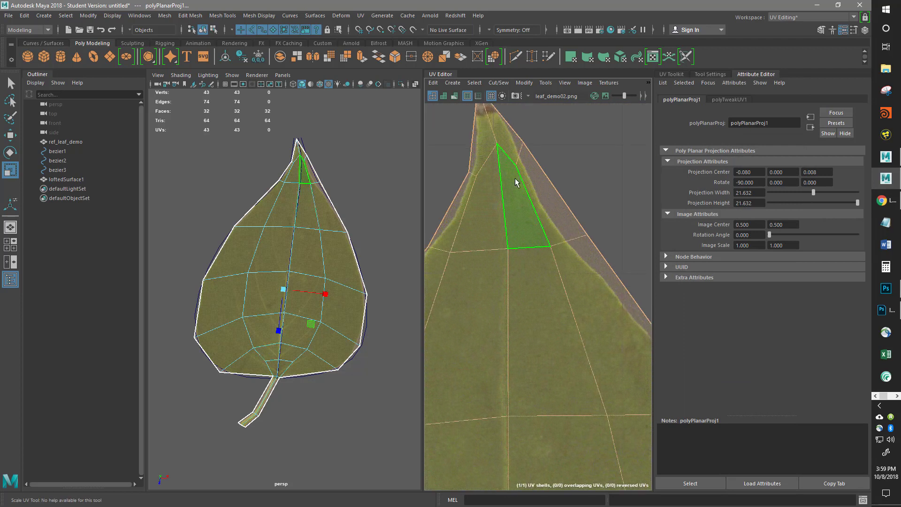
# Step: Nudge the leaf's whole UV shell with the Move tool to align its centre line with the texture's main vein
pyautogui.keyDown('alt'); pyautogui.moveTo(515, 183); pyautogui.dragTo(540, 234, button='middle'); pyautogui.keyUp('alt')
pyautogui.scroll(5, 309, 364)
pyautogui.scroll(-3, 449, 352)
pyautogui.click(450, 352)
pyautogui.scroll(-4, 449, 352)
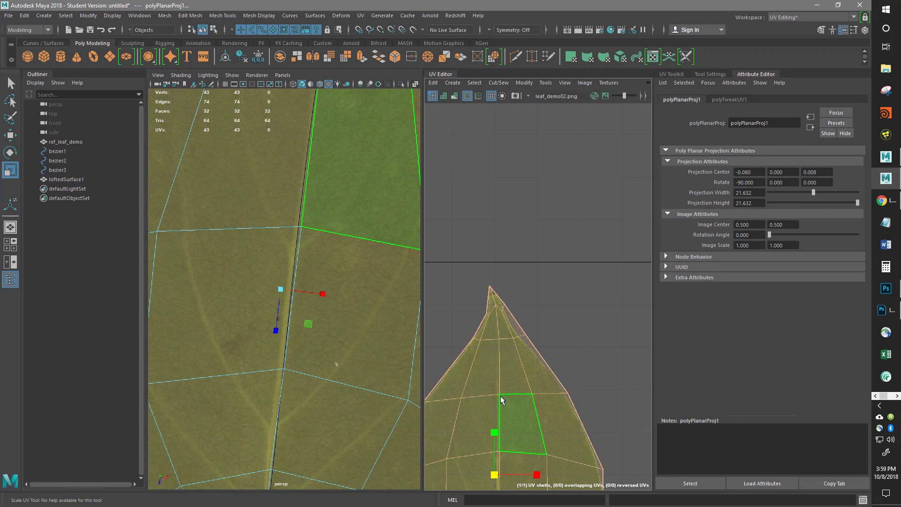
pyautogui.scroll(1, 551, 245)
pyautogui.press('w')
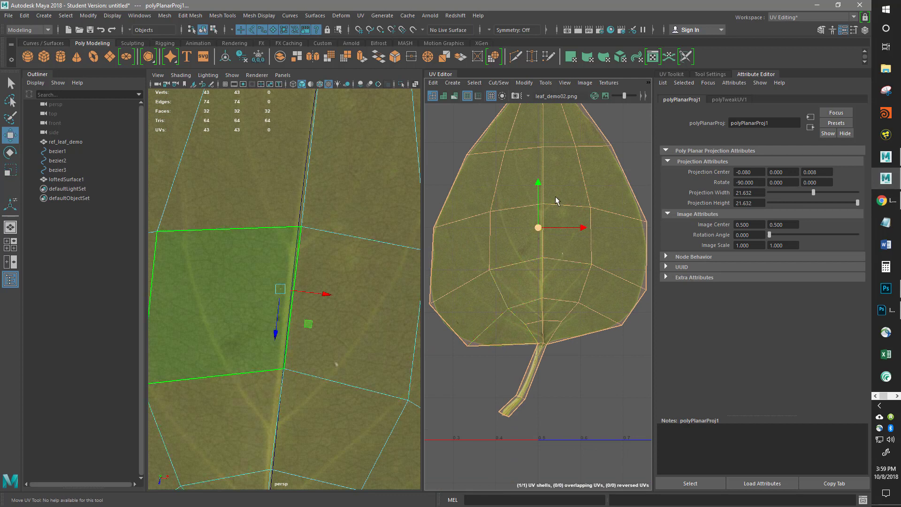
pyautogui.scroll(3, 559, 211)
pyautogui.moveTo(521, 240); pyautogui.dragTo(520, 243)
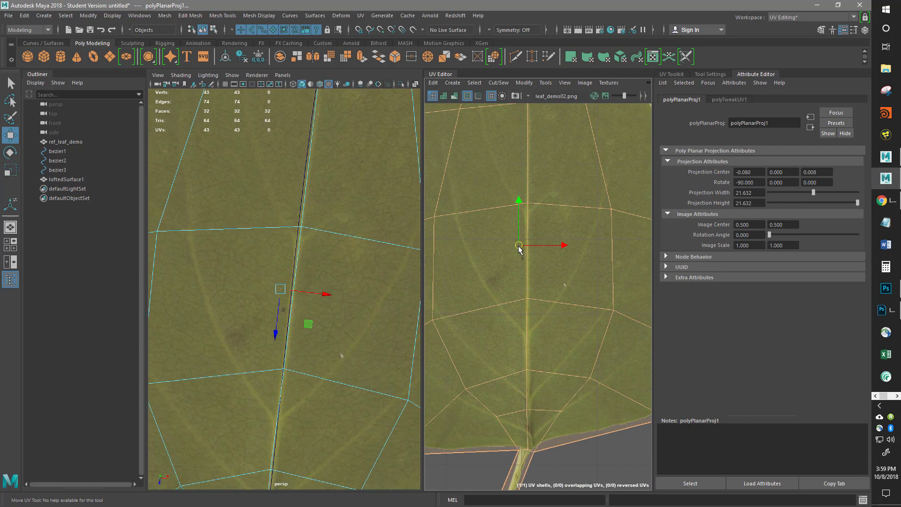
# Step: Examine how the UV shell's outline follows the texture from the leaf tip down to the lower edge
pyautogui.scroll(-4, 535, 216)
pyautogui.keyDown('alt'); pyautogui.moveTo(535, 213); pyautogui.dragTo(556, 319, button='middle'); pyautogui.keyUp('alt')
pyautogui.scroll(6, 565, 277)
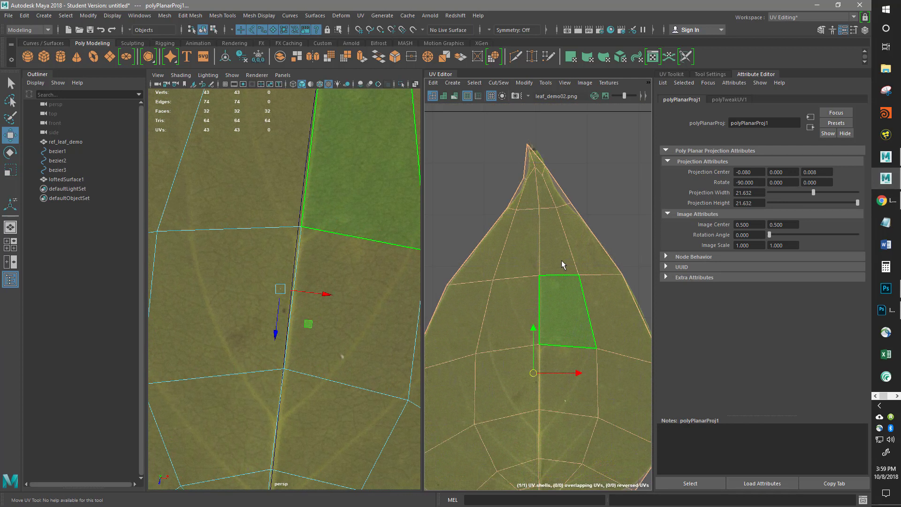
pyautogui.keyDown('alt'); pyautogui.moveTo(545, 206); pyautogui.dragTo(546, 312, button='middle'); pyautogui.keyUp('alt')
pyautogui.keyDown('alt'); pyautogui.moveTo(506, 238); pyautogui.dragTo(556, 194, button='middle'); pyautogui.keyUp('alt')
pyautogui.scroll(-4, 518, 296)
pyautogui.keyDown('alt'); pyautogui.moveTo(509, 340); pyautogui.dragTo(557, 197, button='middle'); pyautogui.keyUp('alt')
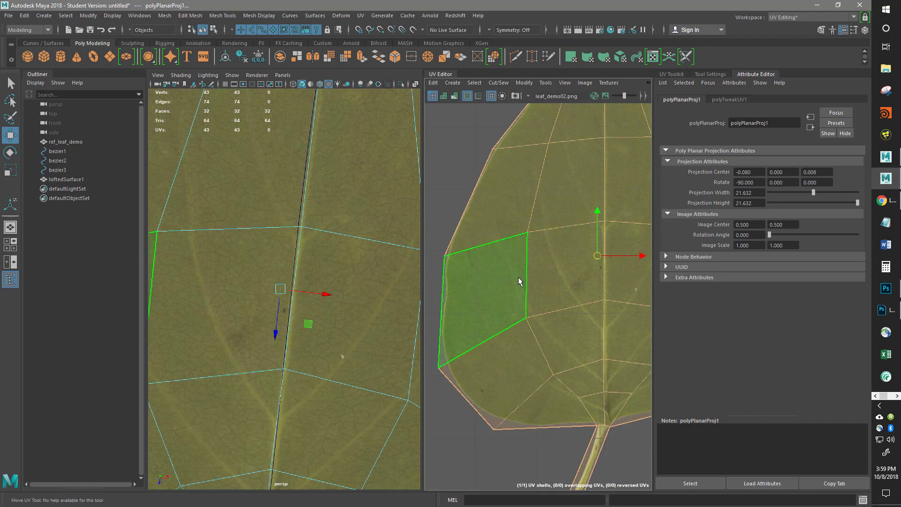
pyautogui.scroll(-5, 291, 281)
# Step: Return the leaf mesh to object mode and look over the textured leaf in the perspective view
pyautogui.moveTo(327, 331)
pyautogui.keyDown('alt'); pyautogui.mouseDown()
pyautogui.moveTo(335, 325)
pyautogui.moveTo(329, 319)
pyautogui.moveTo(322, 348)
pyautogui.moveTo(312, 328)
pyautogui.mouseUp(); pyautogui.keyUp('alt')
pyautogui.rightClick(313, 227)
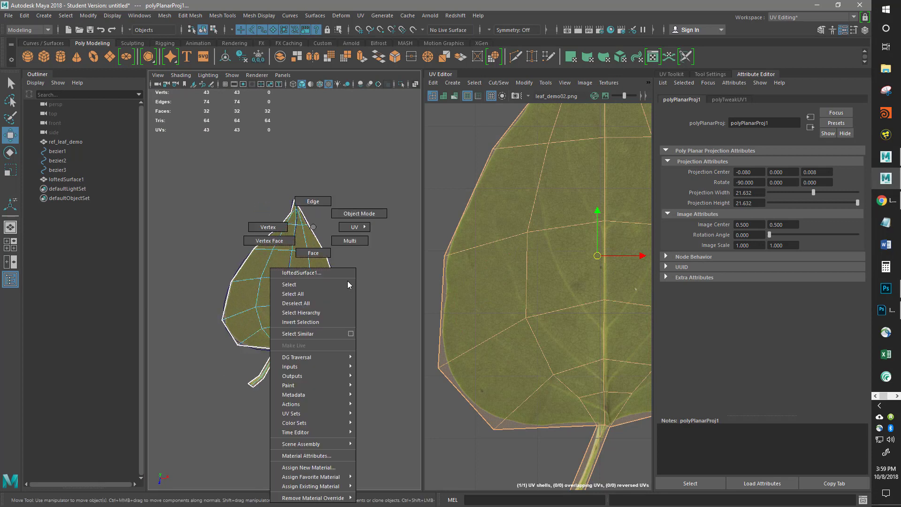
pyautogui.click(359, 213)
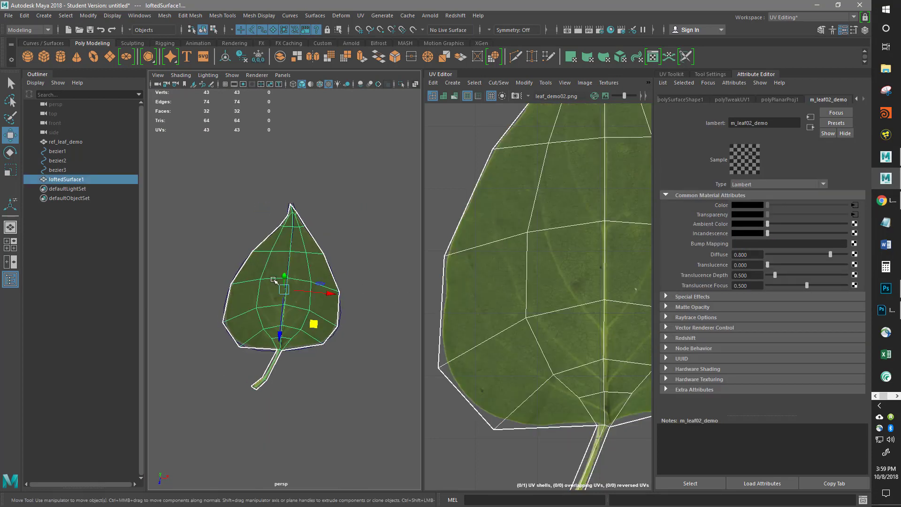
pyautogui.keyDown('alt'); pyautogui.moveTo(287, 202); pyautogui.dragTo(289, 198); pyautogui.keyUp('alt')
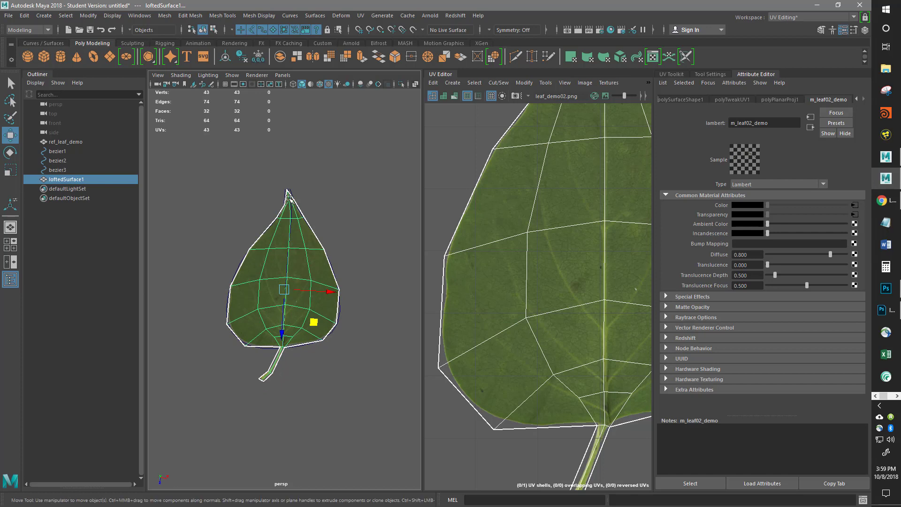
pyautogui.keyDown('alt'); pyautogui.moveTo(331, 233); pyautogui.dragTo(332, 203); pyautogui.keyUp('alt')
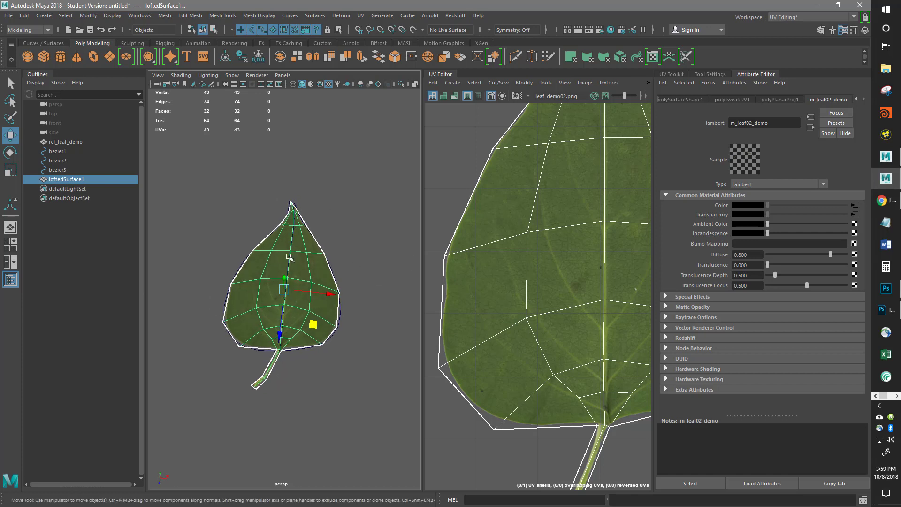
pyautogui.keyDown('alt'); pyautogui.moveTo(234, 252); pyautogui.dragTo(271, 233); pyautogui.keyUp('alt')
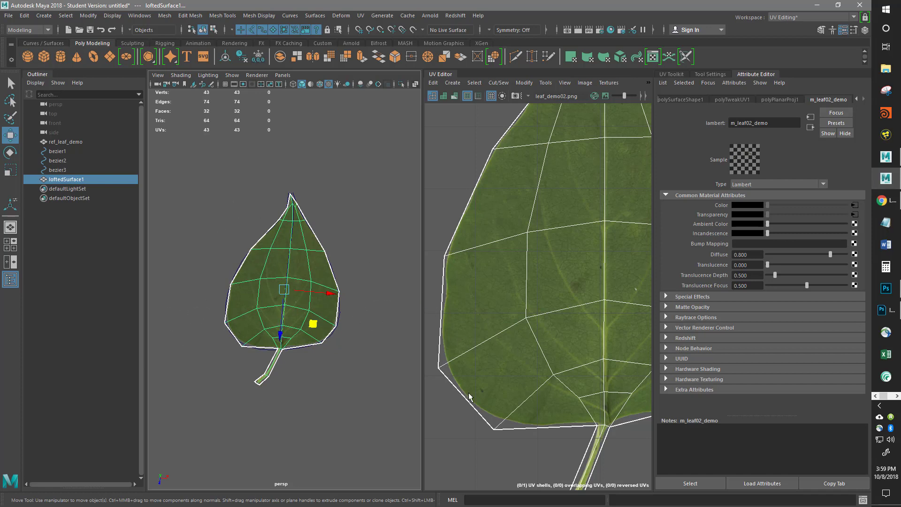
pyautogui.keyDown('alt'); pyautogui.moveTo(288, 258); pyautogui.dragTo(326, 294); pyautogui.keyUp('alt')
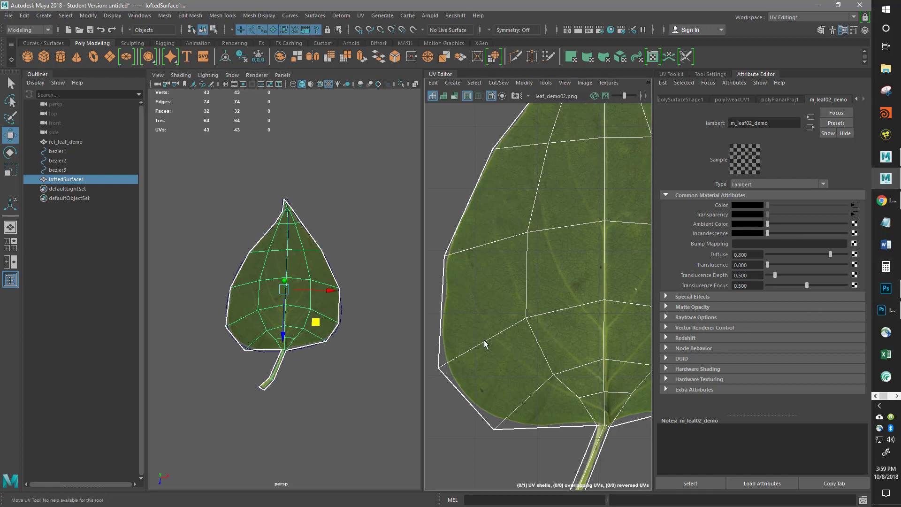
# Step: Make the display layer ref_leaf_demo_layer1 visible and selectable, and select the reference plane
pyautogui.hotkey('ctrl', 'a')
pyautogui.click(689, 396)
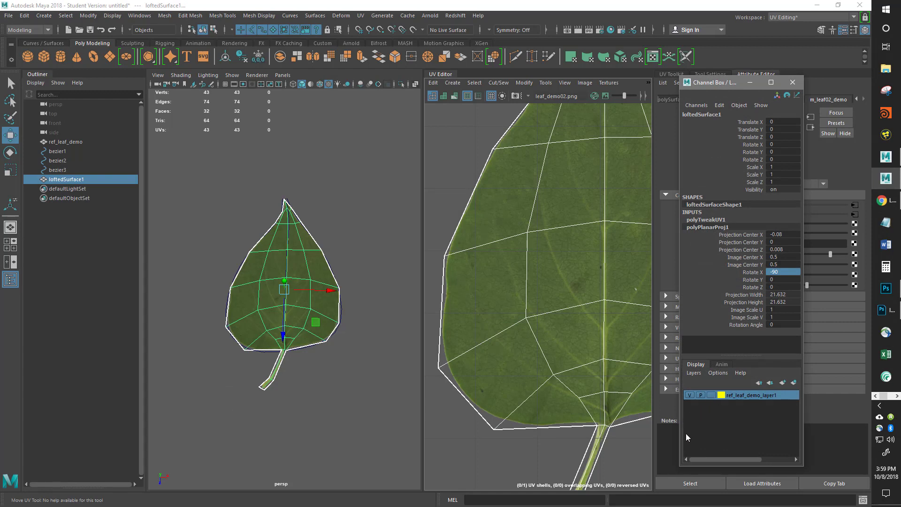
pyautogui.click(711, 395)
pyautogui.moveTo(361, 257); pyautogui.dragTo(425, 418)
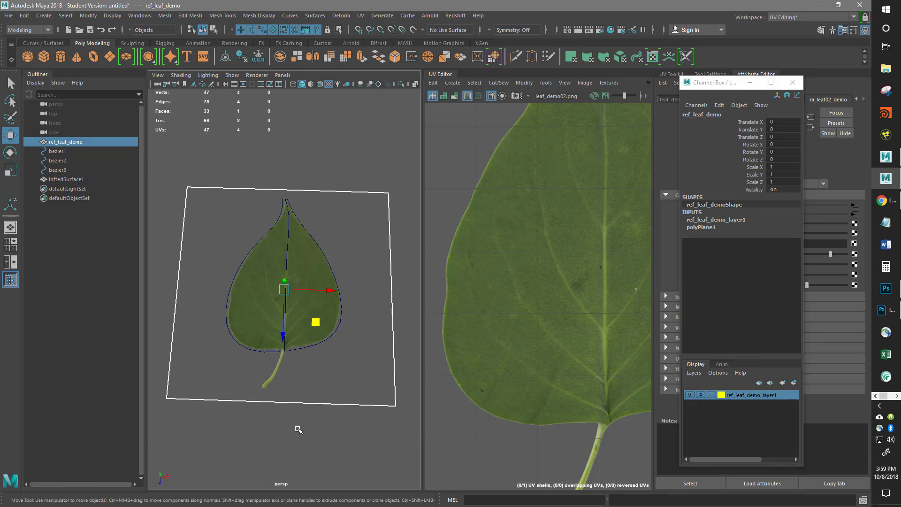
# Step: Add loftedSurface1 to the selected reference plane and combine both into a single mesh
pyautogui.moveTo(306, 437)
pyautogui.keyDown('alt'); pyautogui.mouseDown()
pyautogui.moveTo(308, 458)
pyautogui.moveTo(310, 443)
pyautogui.mouseUp(); pyautogui.keyUp('alt')
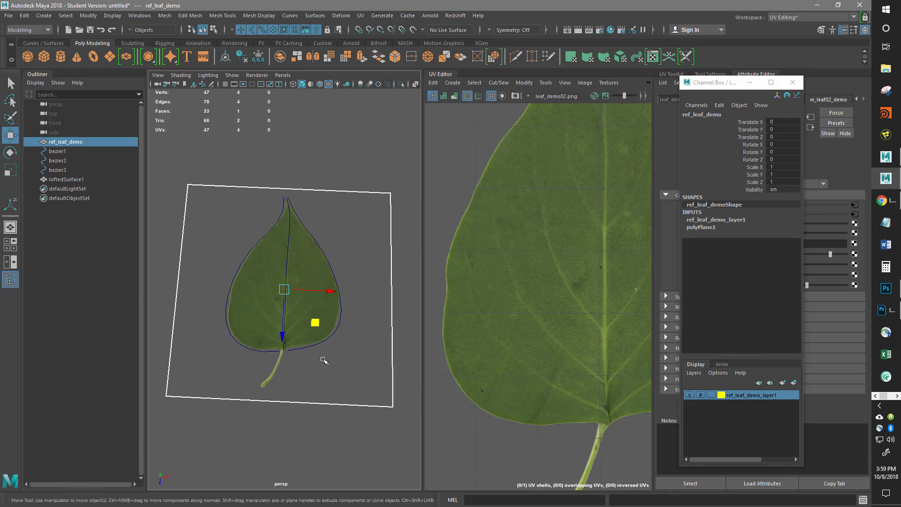
pyautogui.keyDown('ctrl'); pyautogui.click(63, 180); pyautogui.keyUp('ctrl')
pyautogui.moveTo(363, 322)
pyautogui.keyDown('alt'); pyautogui.mouseDown()
pyautogui.moveTo(362, 342)
pyautogui.moveTo(359, 334)
pyautogui.mouseUp(); pyautogui.keyUp('alt')
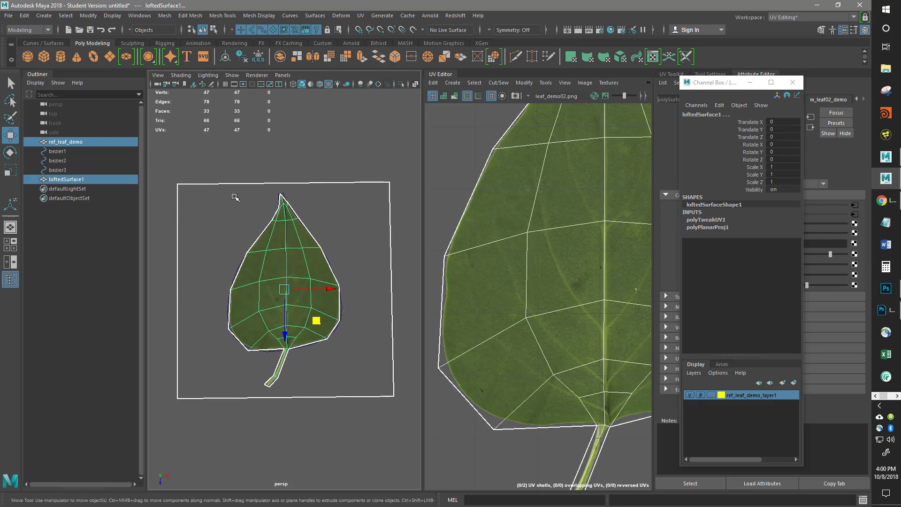
pyautogui.click(88, 16)
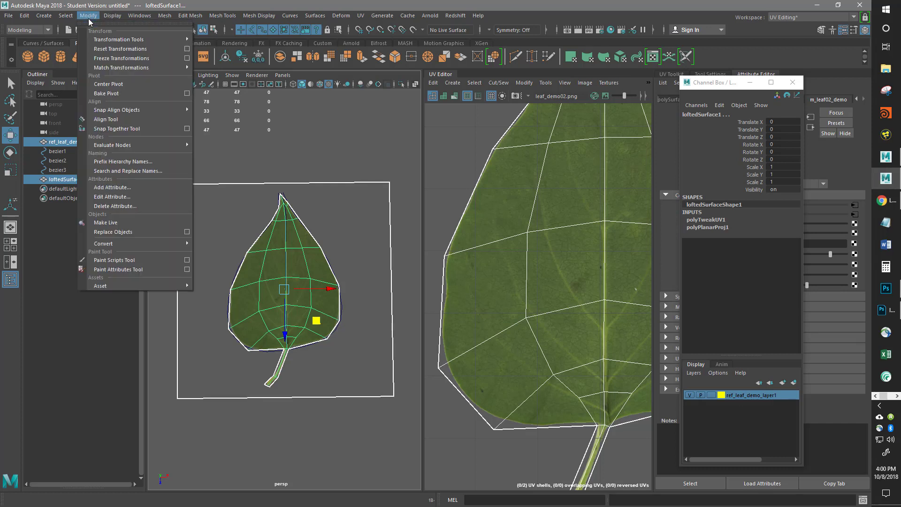
pyautogui.moveTo(162, 16)
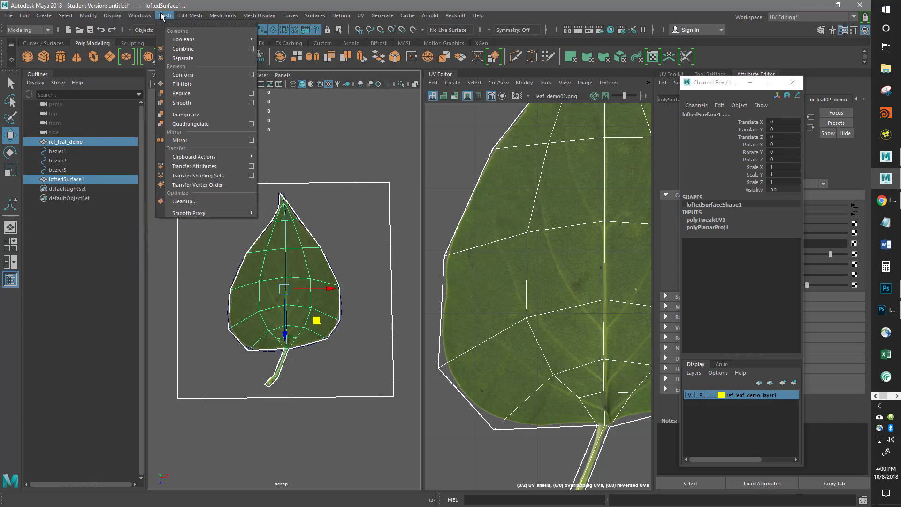
pyautogui.click(183, 49)
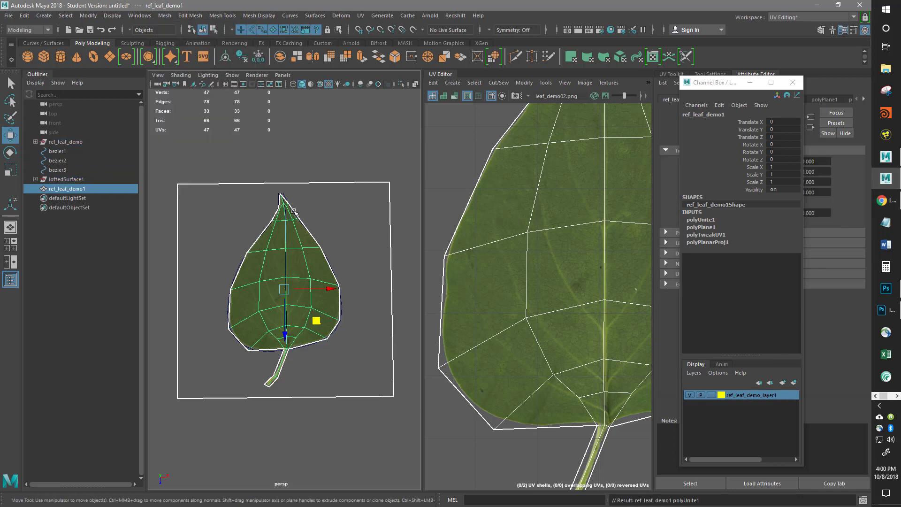
pyautogui.keyDown('alt'); pyautogui.moveTo(296, 213); pyautogui.dragTo(327, 287); pyautogui.keyUp('alt')
pyautogui.keyDown('alt'); pyautogui.moveTo(342, 323); pyautogui.dragTo(357, 305); pyautogui.keyUp('alt')
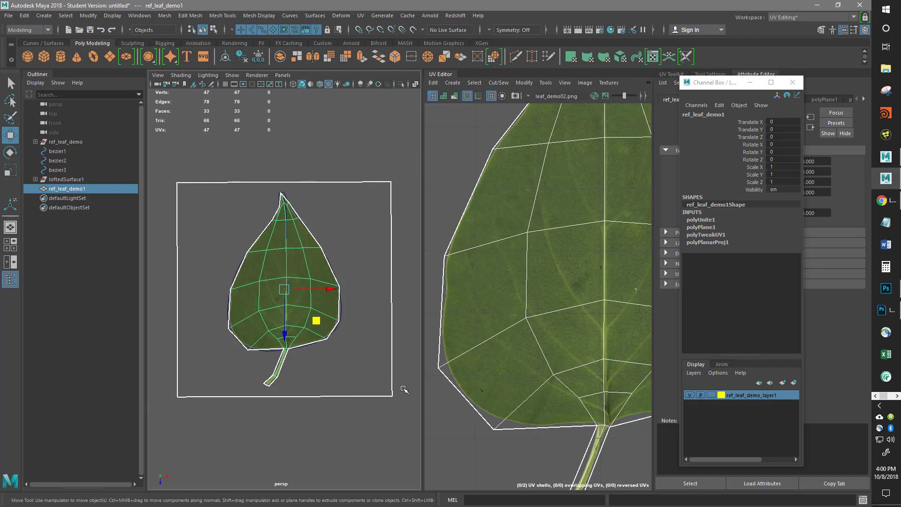
pyautogui.keyDown('alt'); pyautogui.moveTo(257, 413); pyautogui.dragTo(266, 393); pyautogui.keyUp('alt')
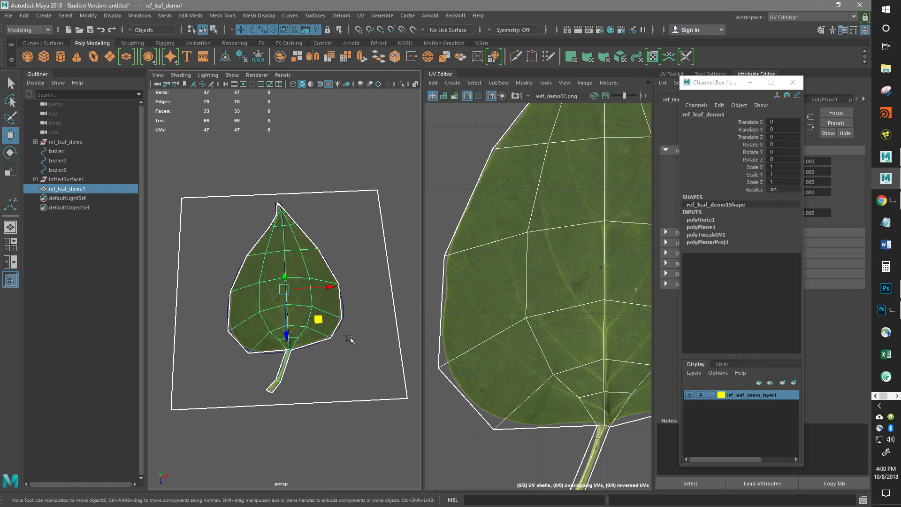
# Step: Select all faces of the combined mesh, covering both the leaf and the reference plane
pyautogui.scroll(-3, 349, 320)
pyautogui.keyDown('alt'); pyautogui.moveTo(346, 337); pyautogui.dragTo(344, 350); pyautogui.keyUp('alt')
pyautogui.rightClick(341, 348)
pyautogui.moveTo(340, 347); pyautogui.dragTo(341, 253, button='right')
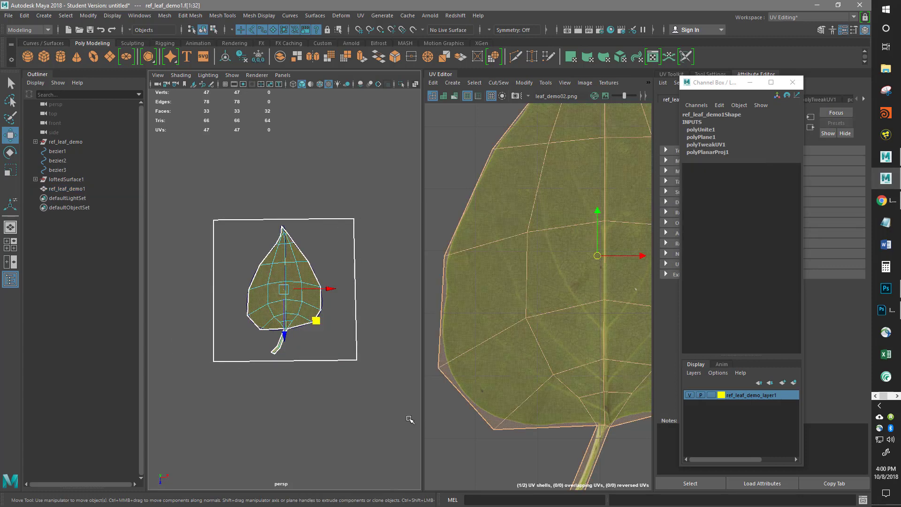
pyautogui.moveTo(405, 415); pyautogui.dragTo(206, 192)
pyautogui.scroll(-6, 610, 346)
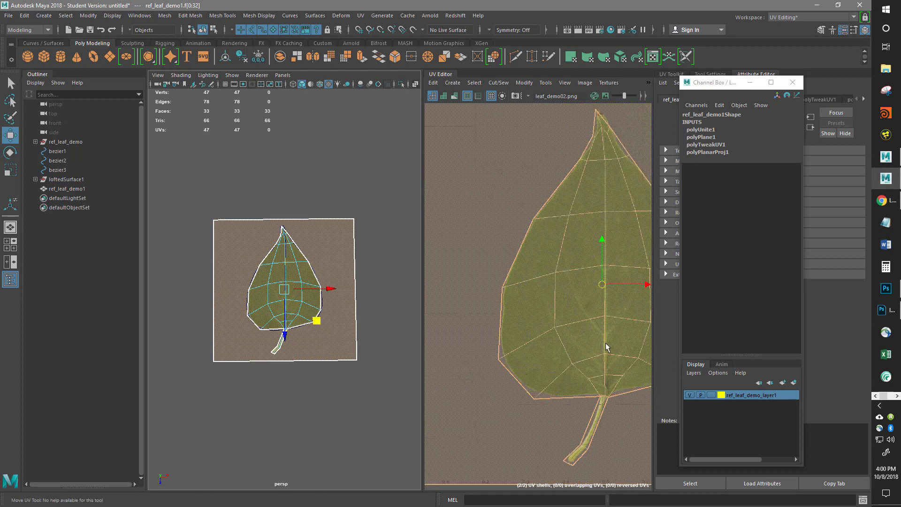
pyautogui.keyDown('alt'); pyautogui.moveTo(561, 344); pyautogui.dragTo(528, 329, button='middle'); pyautogui.keyUp('alt')
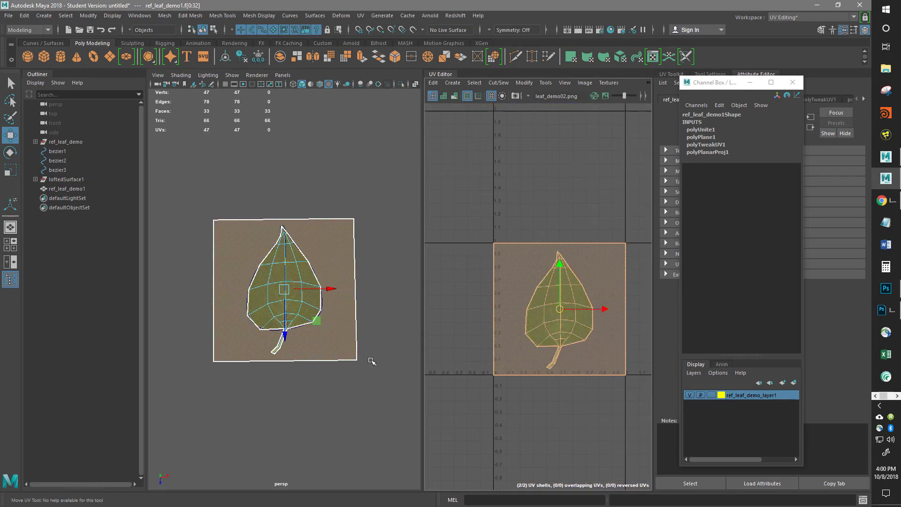
# Step: Apply a planar UV projection to the selected faces and set its Projection Height to 24
pyautogui.click(571, 57)
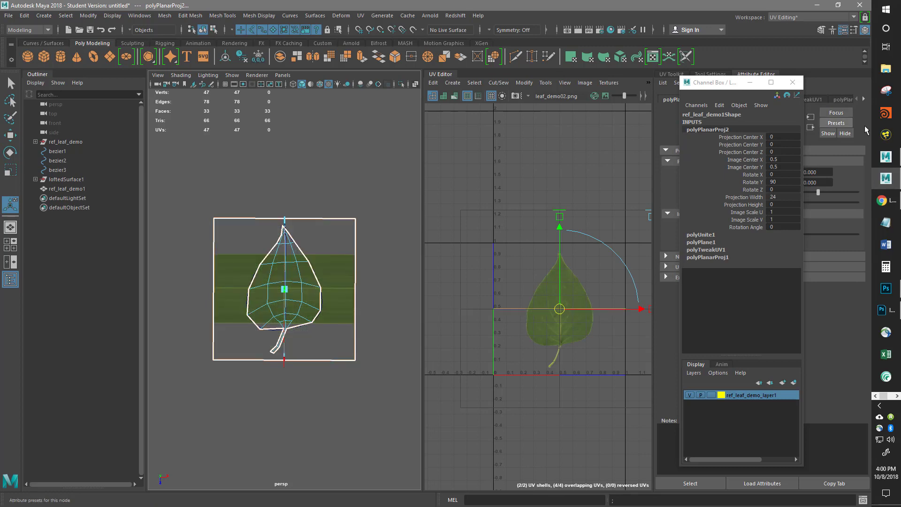
pyautogui.doubleClick(784, 208)
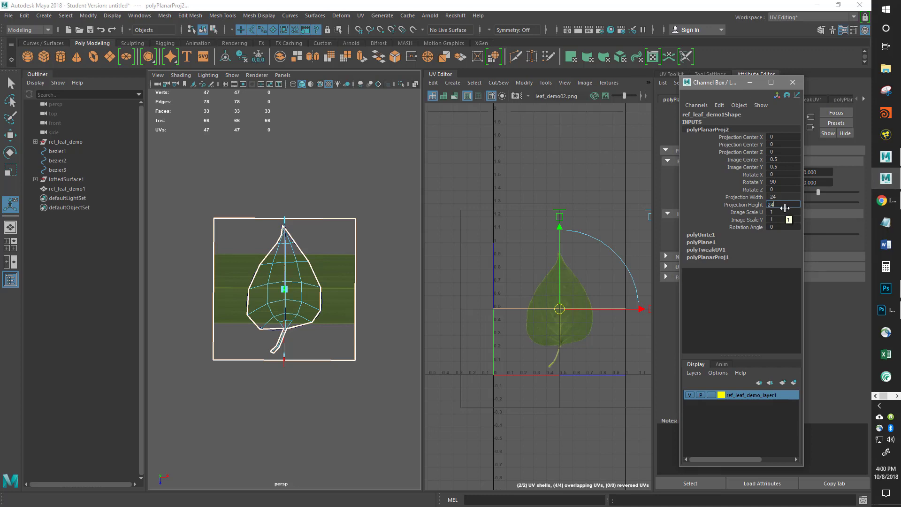
pyautogui.write('24')
pyautogui.press('Return')
# Step: Try turning the planar projection with Rotate Y at -90 and Rotate X at 90
pyautogui.doubleClick(782, 182)
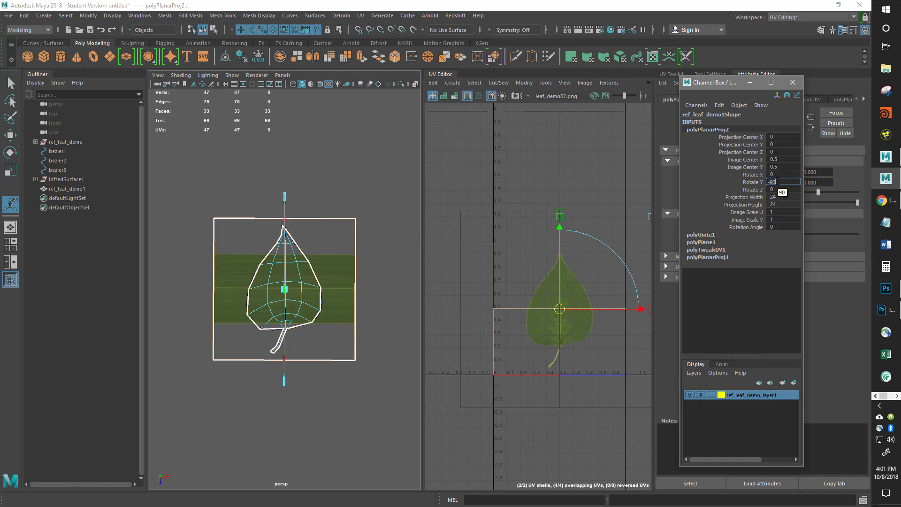
pyautogui.write('-90')
pyautogui.press('Return')
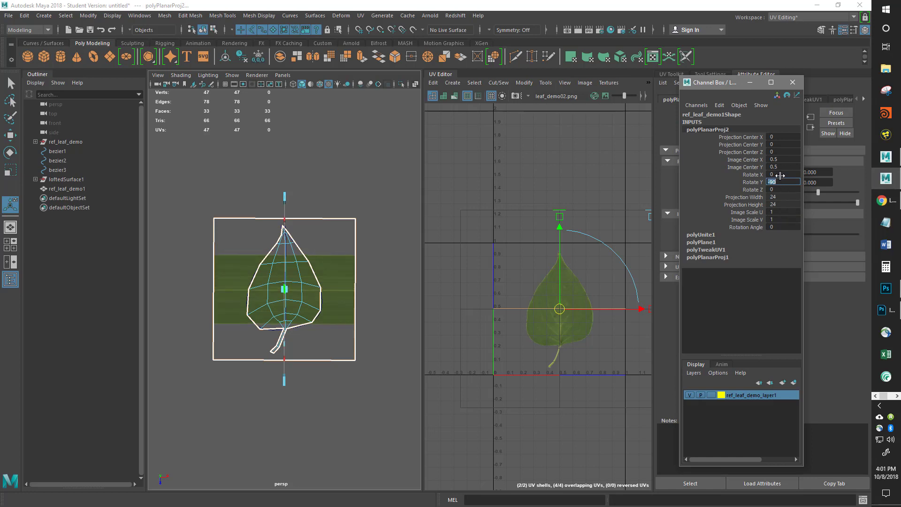
pyautogui.click(780, 174)
pyautogui.write('9')
pyautogui.press('Return')
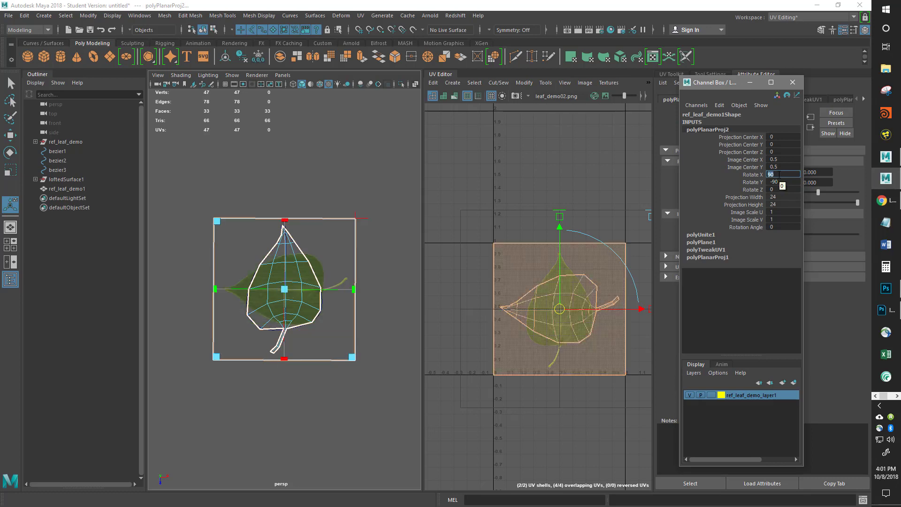
# Step: Try Rotate Y values of 0, 90 and 180 on the planar projection, ending back at 0
pyautogui.click(794, 182)
pyautogui.write('0')
pyautogui.press('Return')
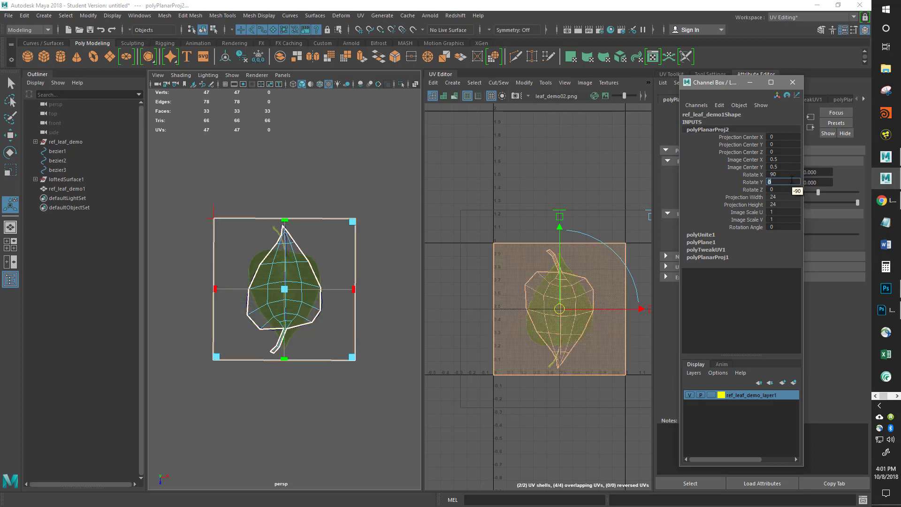
pyautogui.press('Return')
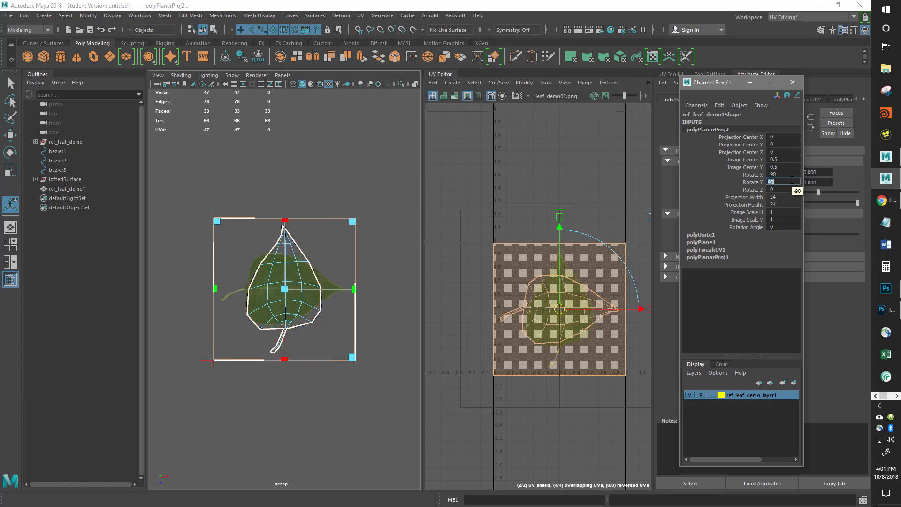
pyautogui.write('180')
pyautogui.press('Return')
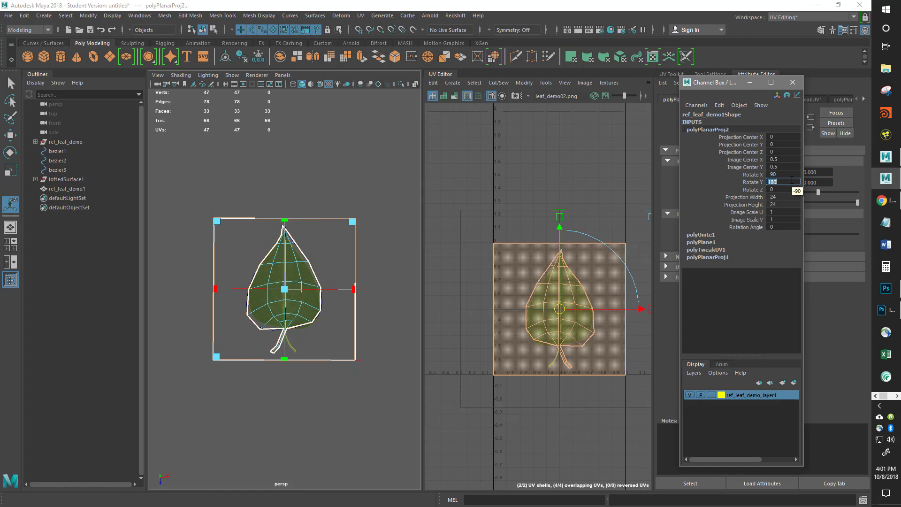
pyautogui.write('-1800')
pyautogui.press('Return')
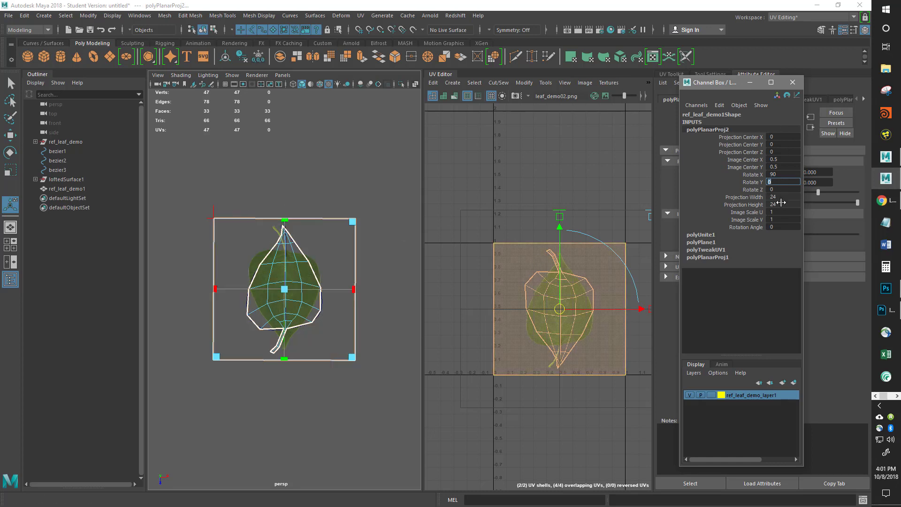
# Step: Set the planar projection's Rotate Y to 180 and its Rotate X to -90
pyautogui.click(774, 181)
pyautogui.write('180')
pyautogui.press('Return')
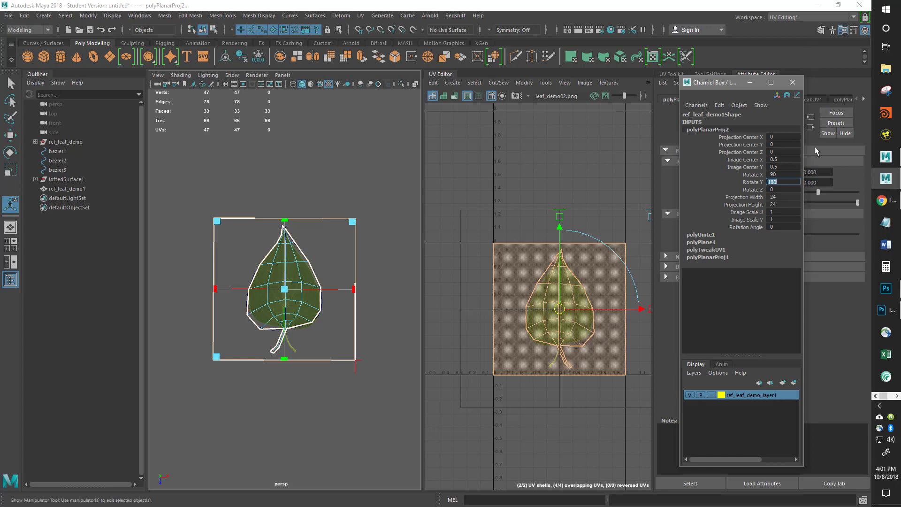
pyautogui.click(784, 175)
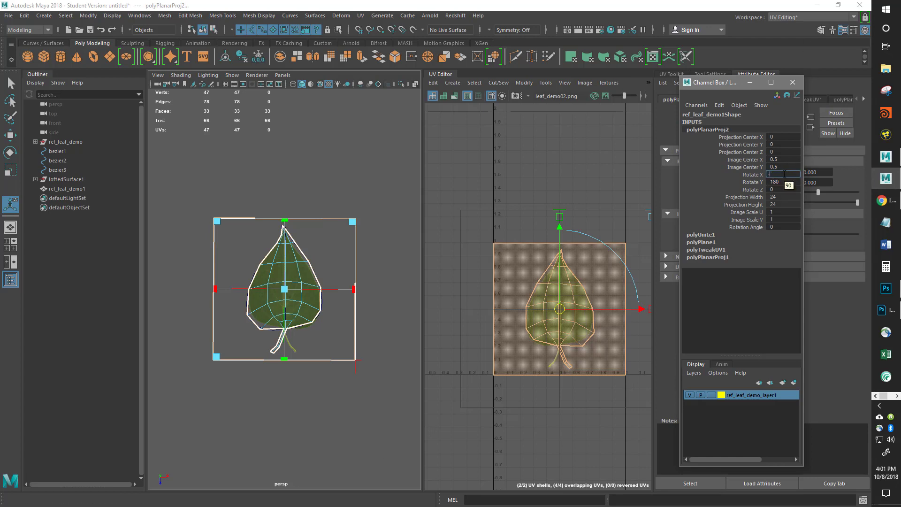
pyautogui.write('-90')
pyautogui.press('Return')
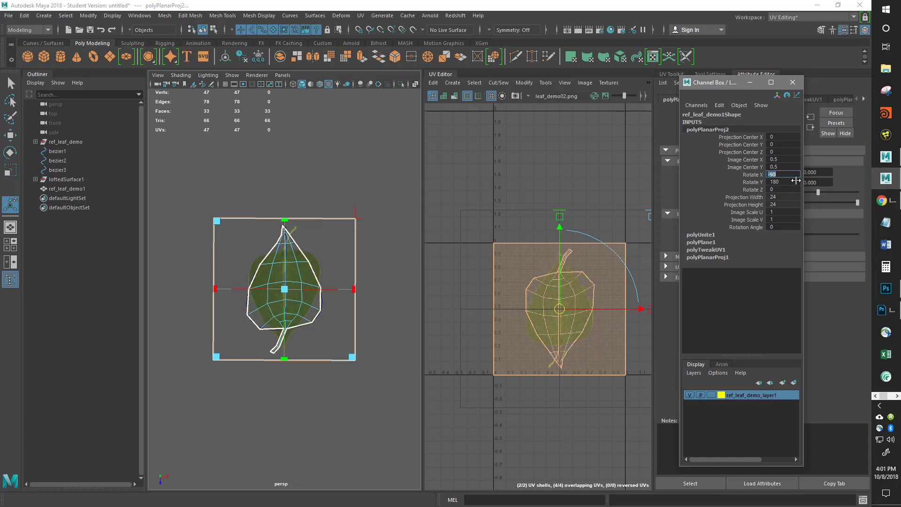
# Step: Set the planar projection's Rotate Y to 0 and exit its manipulator
pyautogui.click(791, 181)
pyautogui.write('0')
pyautogui.press('Return')
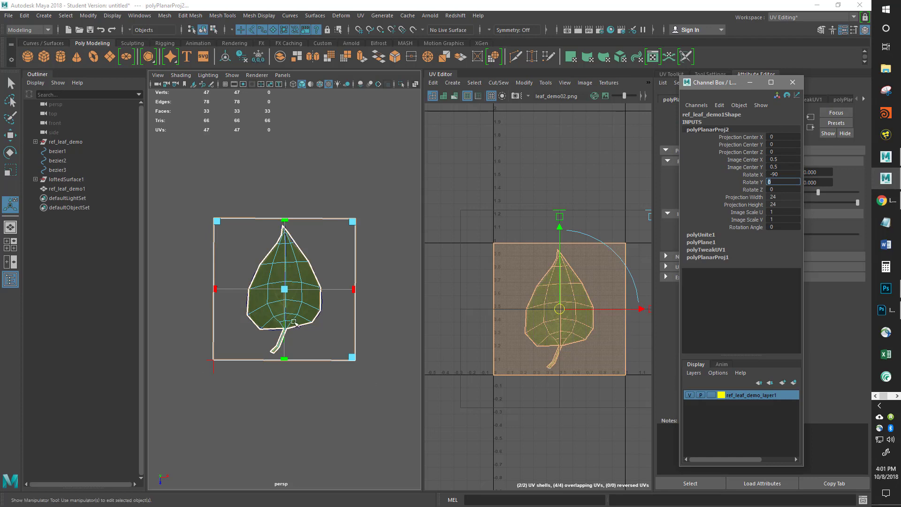
pyautogui.moveTo(312, 406)
pyautogui.keyDown('alt'); pyautogui.mouseDown()
pyautogui.moveTo(325, 368)
pyautogui.moveTo(276, 374)
pyautogui.moveTo(328, 357)
pyautogui.moveTo(295, 377)
pyautogui.moveTo(310, 388)
pyautogui.moveTo(306, 413)
pyautogui.mouseUp(); pyautogui.keyUp('alt')
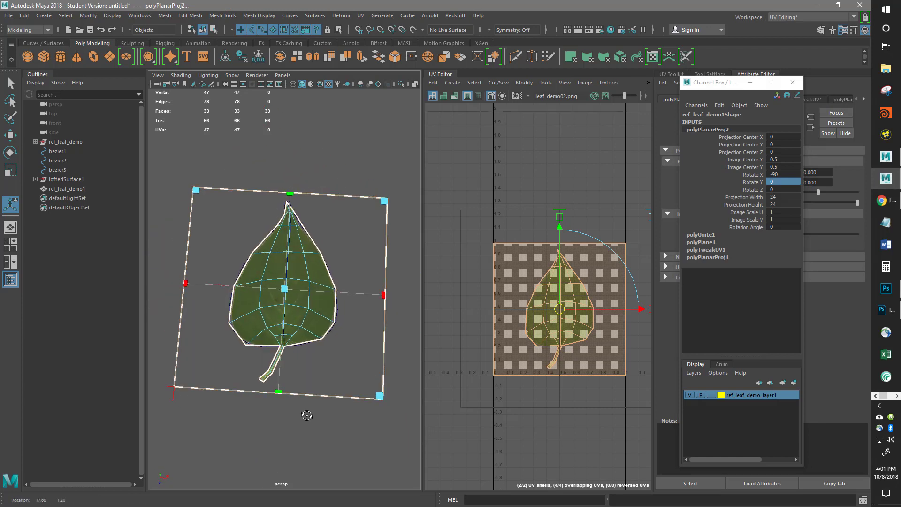
pyautogui.keyDown('alt'); pyautogui.moveTo(348, 323); pyautogui.dragTo(333, 292); pyautogui.keyUp('alt')
pyautogui.press('w')
pyautogui.press('space')
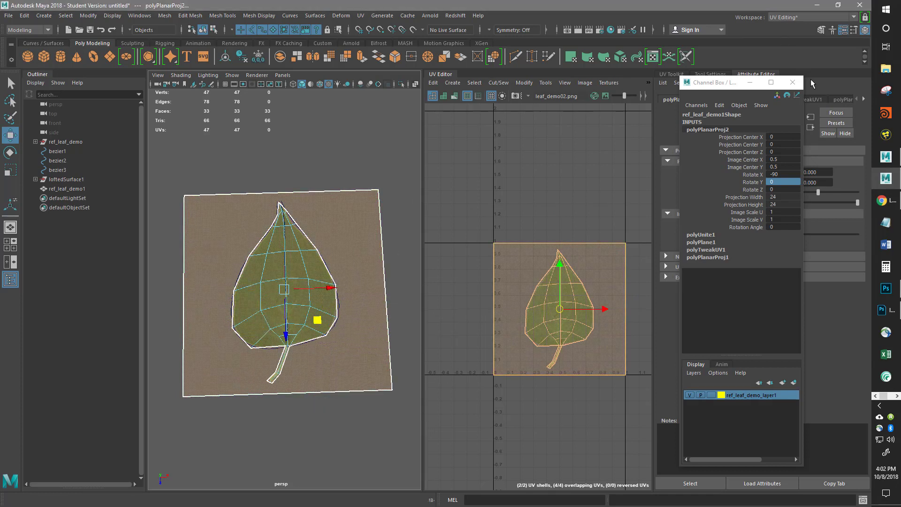
# Step: Switch to the Maya Classic workspace and clear the face selection
pyautogui.click(832, 21)
pyautogui.click(813, 36)
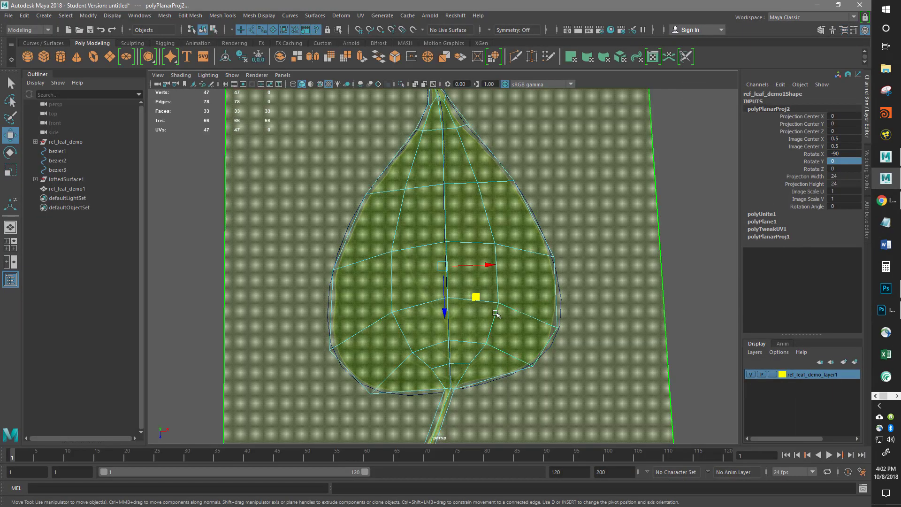
pyautogui.keyDown('alt'); pyautogui.moveTo(496, 314); pyautogui.dragTo(491, 302); pyautogui.keyUp('alt')
pyautogui.click(706, 208)
pyautogui.keyDown('alt'); pyautogui.moveTo(704, 226); pyautogui.dragTo(676, 135); pyautogui.keyUp('alt')
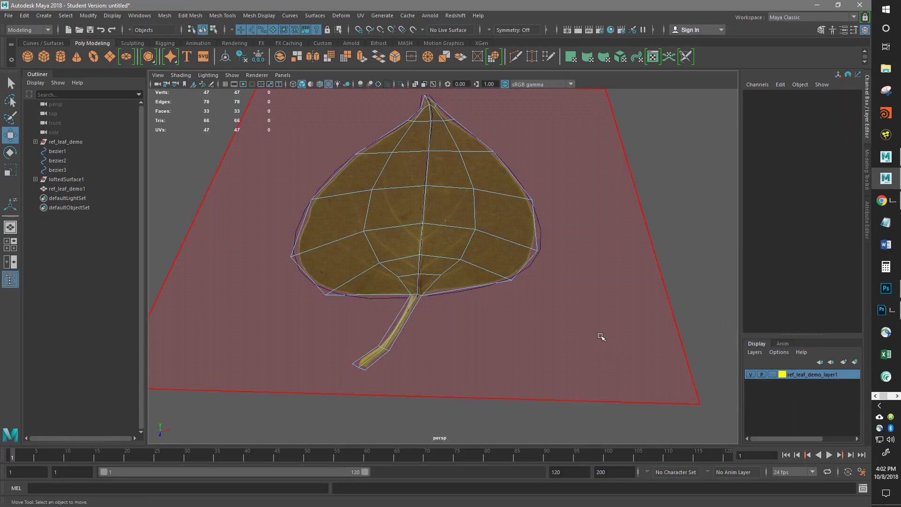
pyautogui.keyDown('alt'); pyautogui.moveTo(578, 315); pyautogui.dragTo(491, 344); pyautogui.keyUp('alt')
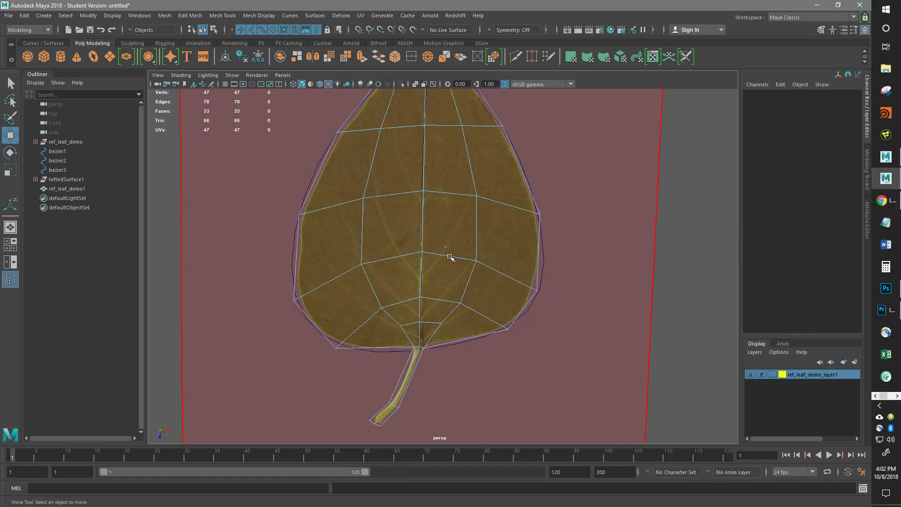
pyautogui.scroll(-6, 502, 273)
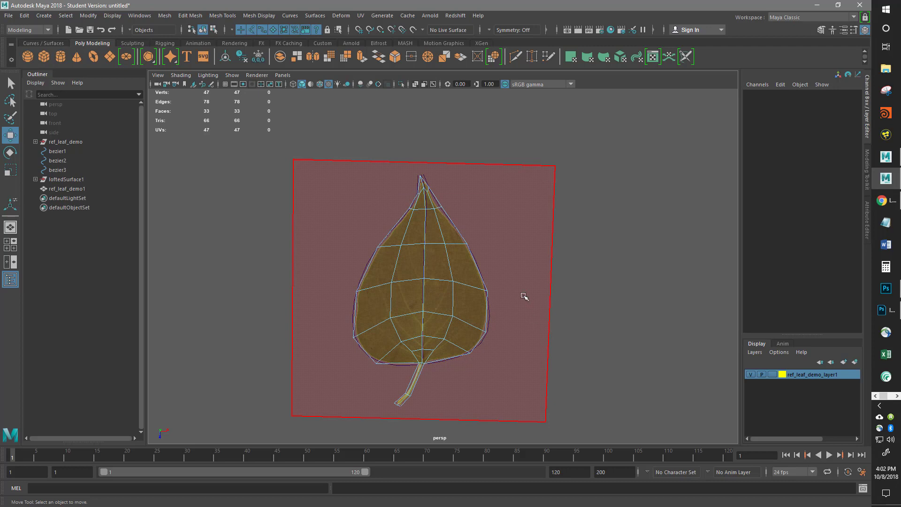
# Step: Delete the large square reference plane face surrounding the leaf, keeping only the leaf geometry
pyautogui.click(525, 296)
pyautogui.keyDown('alt'); pyautogui.moveTo(539, 328); pyautogui.dragTo(539, 304); pyautogui.keyUp('alt')
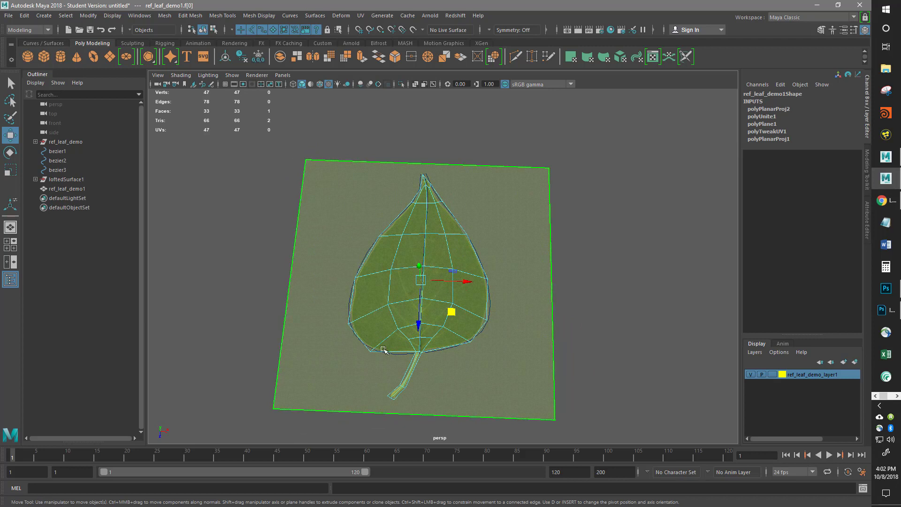
pyautogui.scroll(3, 440, 346)
pyautogui.keyDown('alt'); pyautogui.moveTo(487, 337); pyautogui.dragTo(486, 346); pyautogui.keyUp('alt')
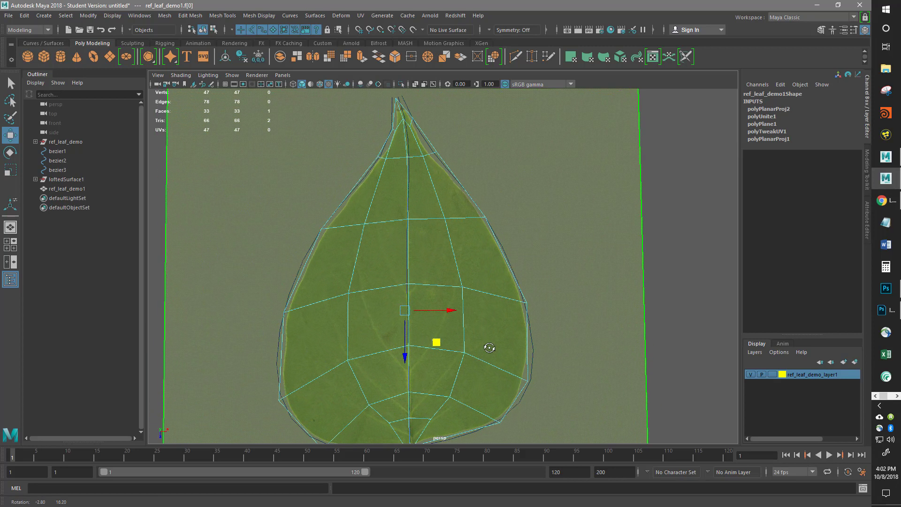
pyautogui.scroll(3, 460, 366)
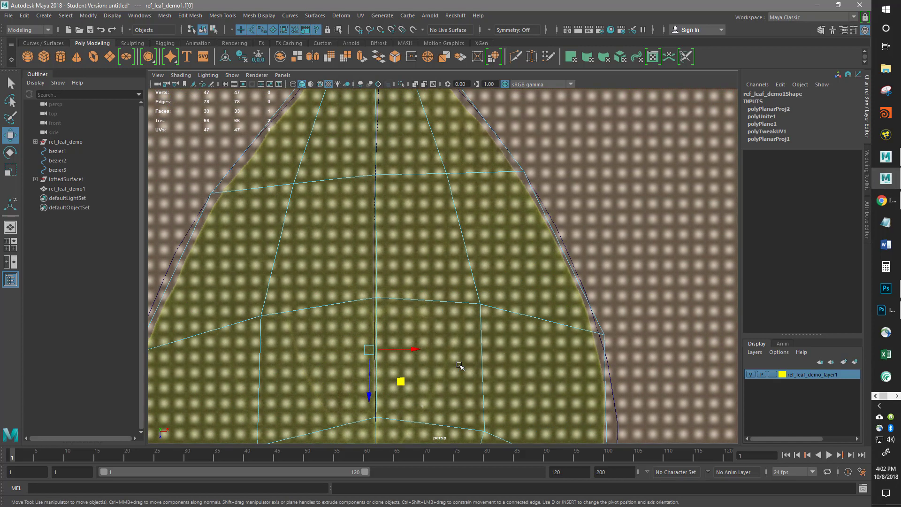
pyautogui.keyDown('alt'); pyautogui.moveTo(463, 376); pyautogui.dragTo(464, 244, button='middle'); pyautogui.keyUp('alt')
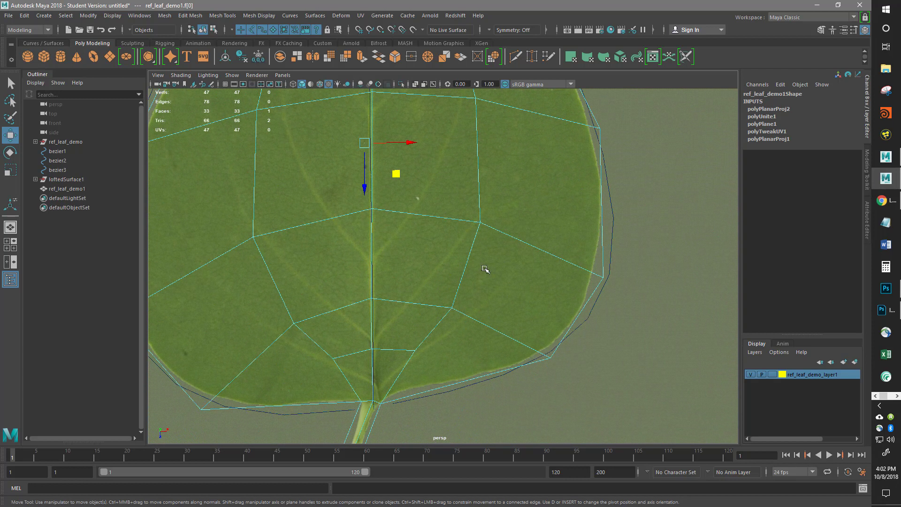
pyautogui.scroll(-3, 485, 267)
pyautogui.scroll(-2, 488, 259)
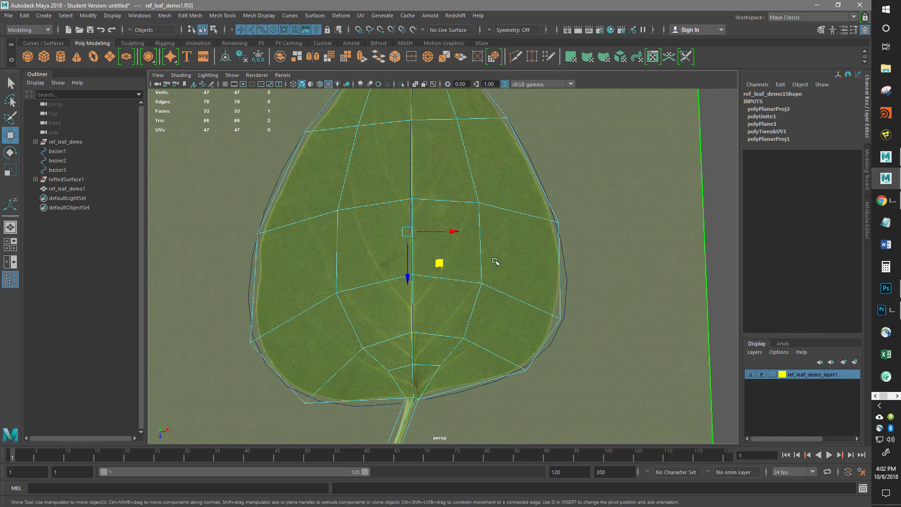
pyautogui.scroll(-2, 490, 249)
pyautogui.keyDown('alt'); pyautogui.moveTo(488, 248); pyautogui.dragTo(519, 316); pyautogui.keyUp('alt')
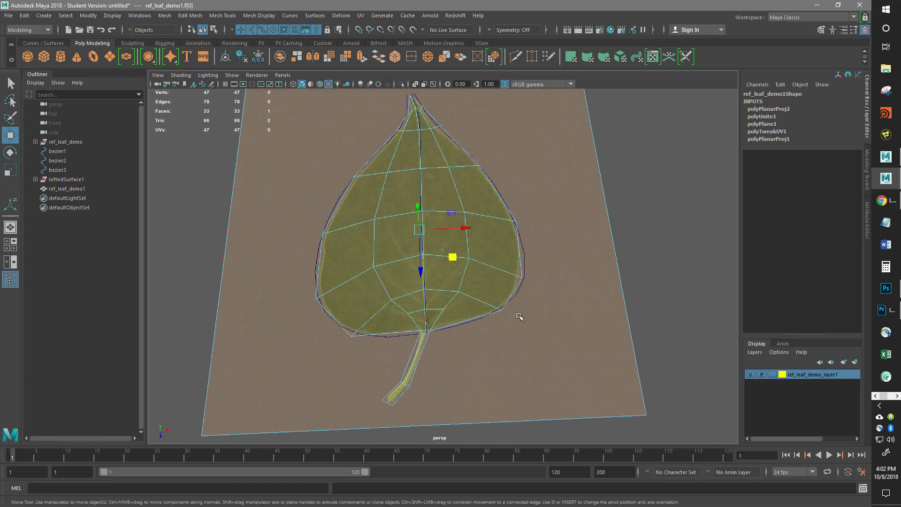
pyautogui.press('Delete')
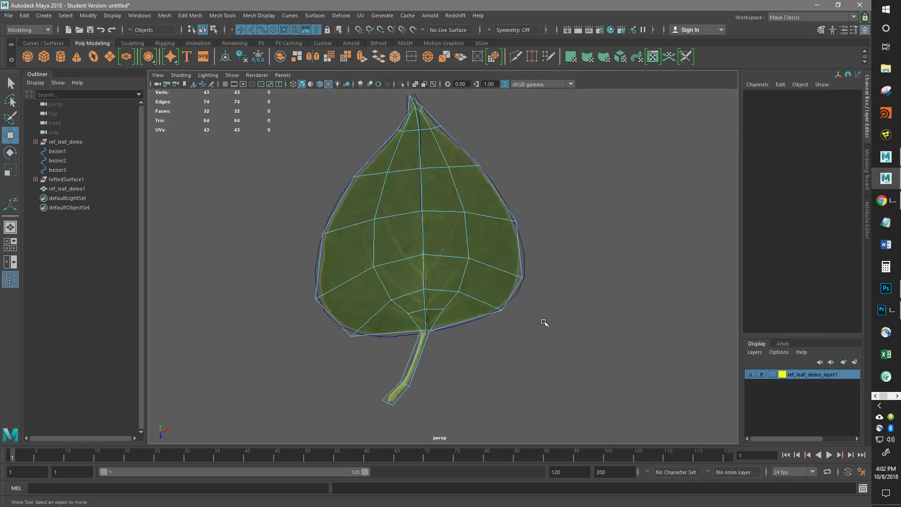
pyautogui.keyDown('alt'); pyautogui.moveTo(557, 250); pyautogui.dragTo(554, 272); pyautogui.keyUp('alt')
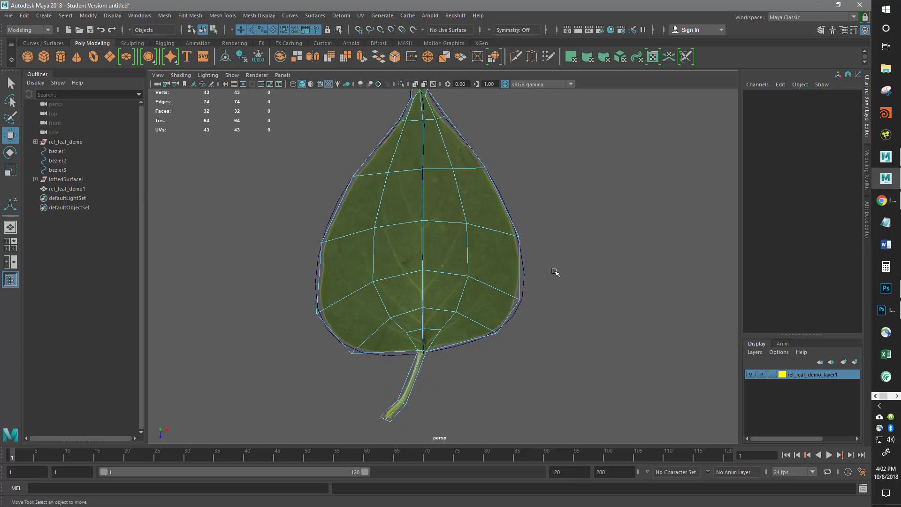
# Step: Return the leaf mesh to object mode and deselect it to check its texture against the guide curves
pyautogui.moveTo(442, 227); pyautogui.dragTo(491, 214, button='right')
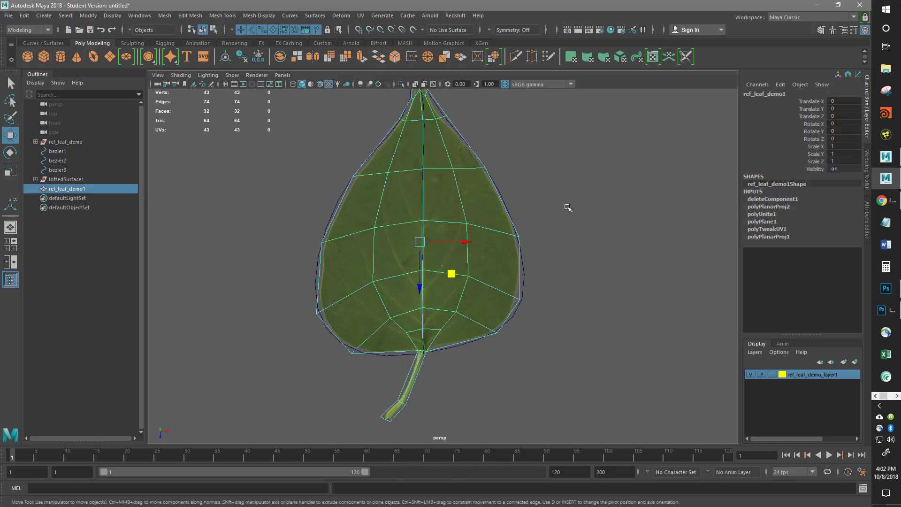
pyautogui.click(598, 209)
pyautogui.keyDown('alt'); pyautogui.moveTo(597, 209); pyautogui.dragTo(579, 301); pyautogui.keyUp('alt')
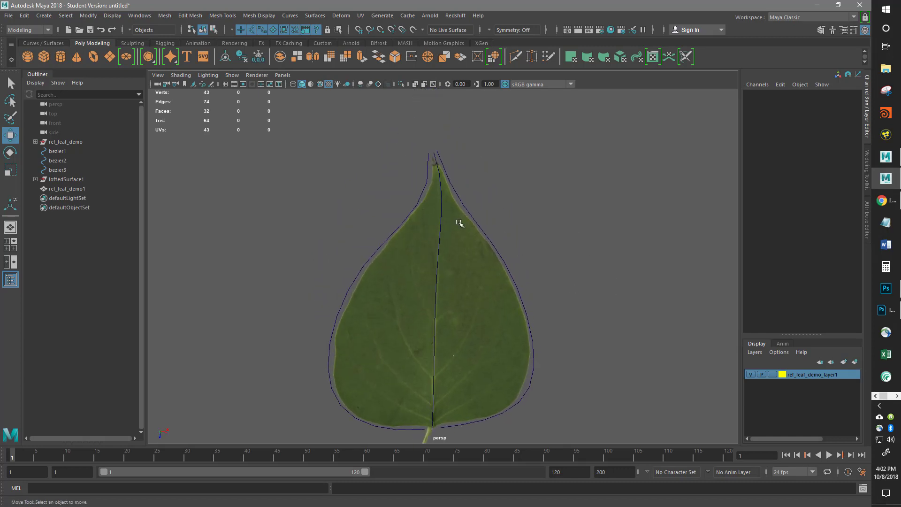
pyautogui.keyDown('alt'); pyautogui.moveTo(542, 327); pyautogui.dragTo(524, 319); pyautogui.keyUp('alt')
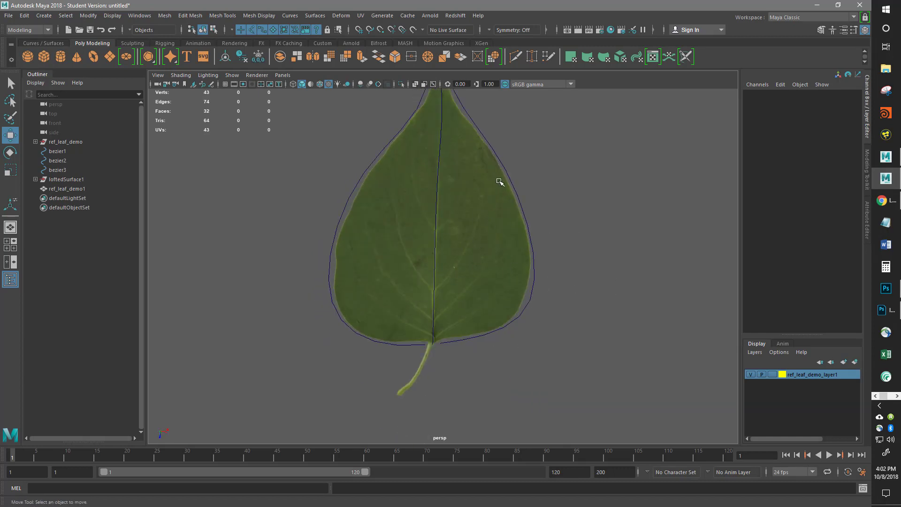
pyautogui.keyDown('alt'); pyautogui.moveTo(557, 248); pyautogui.dragTo(558, 246); pyautogui.keyUp('alt')
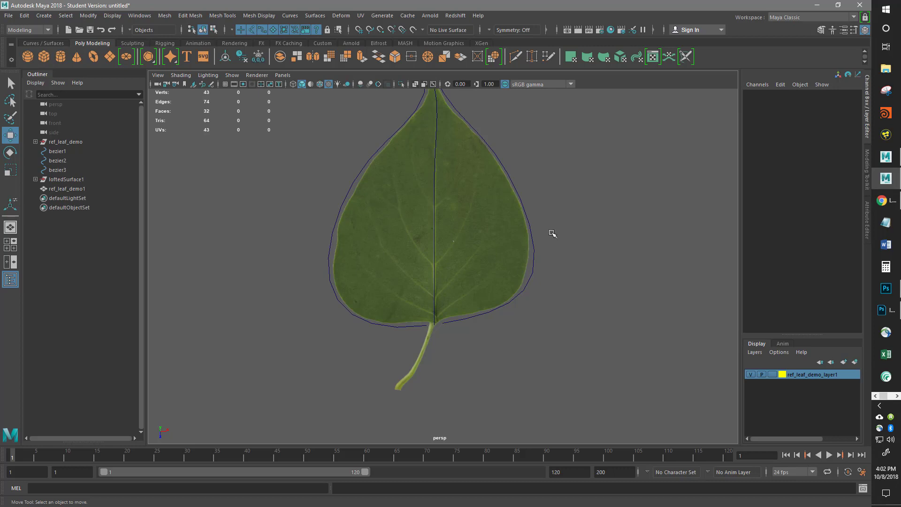
# Step: Group the three bezier outline and midrib curves
pyautogui.click(531, 278)
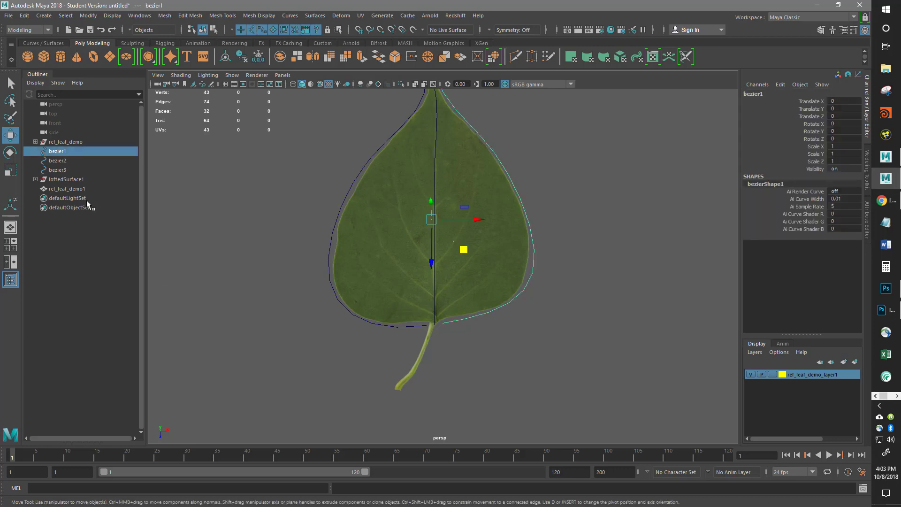
pyautogui.keyDown('shift'); pyautogui.click(57, 170); pyautogui.keyUp('shift')
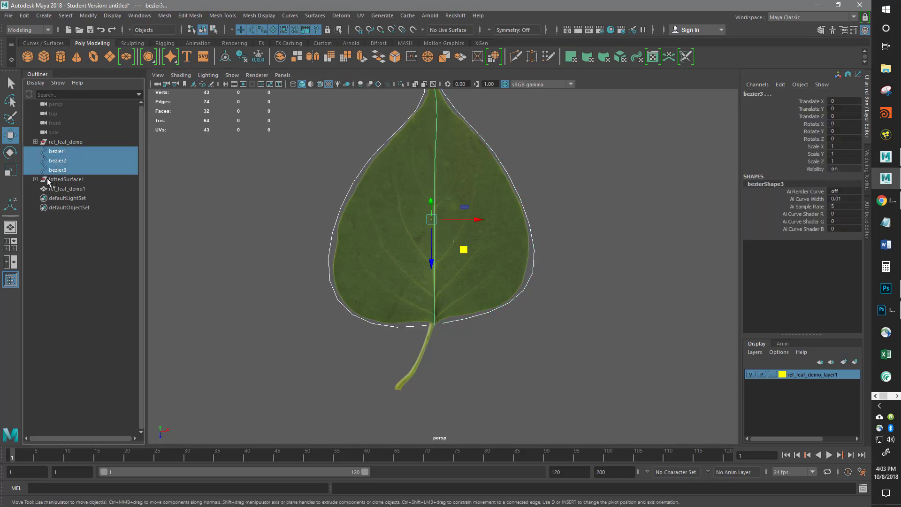
pyautogui.hotkey('ctrl', 'g')
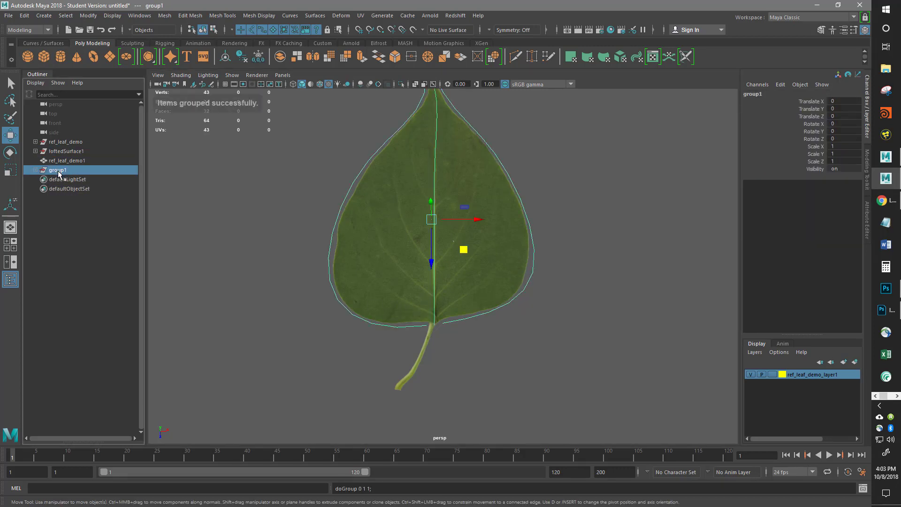
# Step: Rename the new curve group as leasf_curves
pyautogui.doubleClick(56, 170)
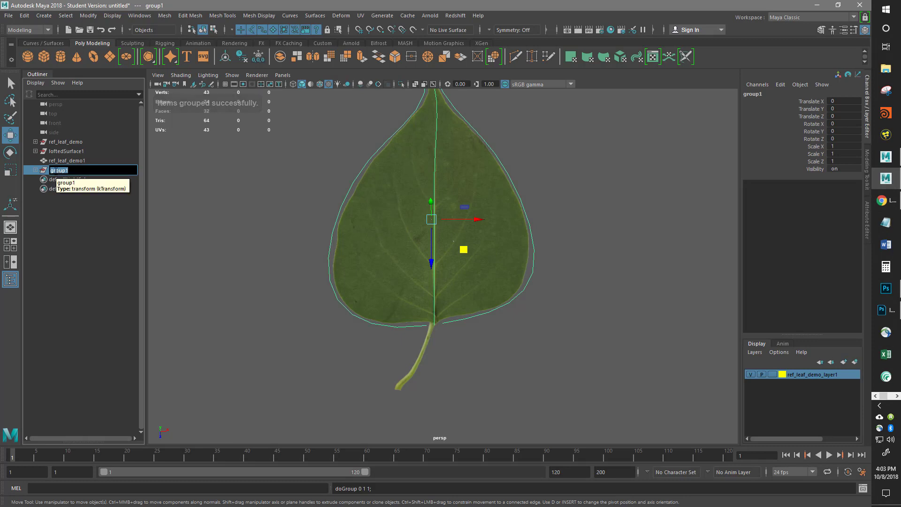
pyautogui.press('BackSpace')
pyautogui.write('leas')
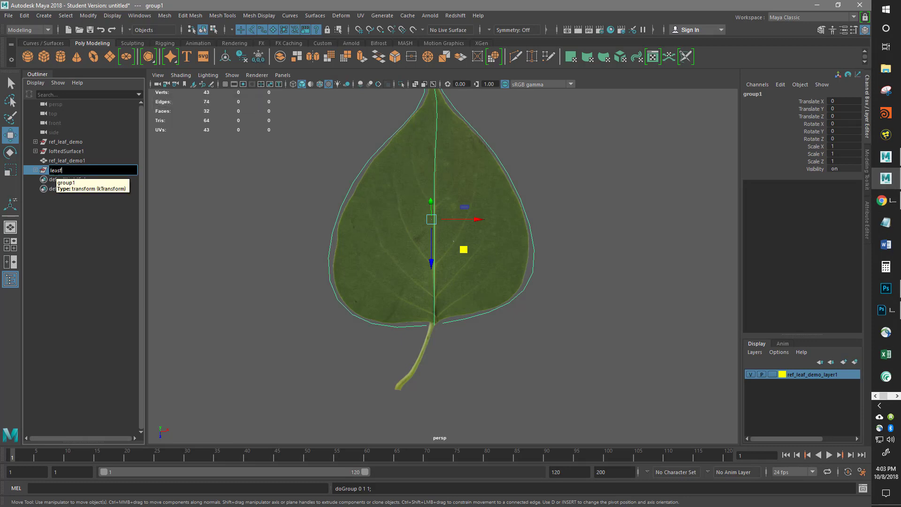
pyautogui.write('f')
pyautogui.write('_co')
pyautogui.write('rves')
pyautogui.press('Return')
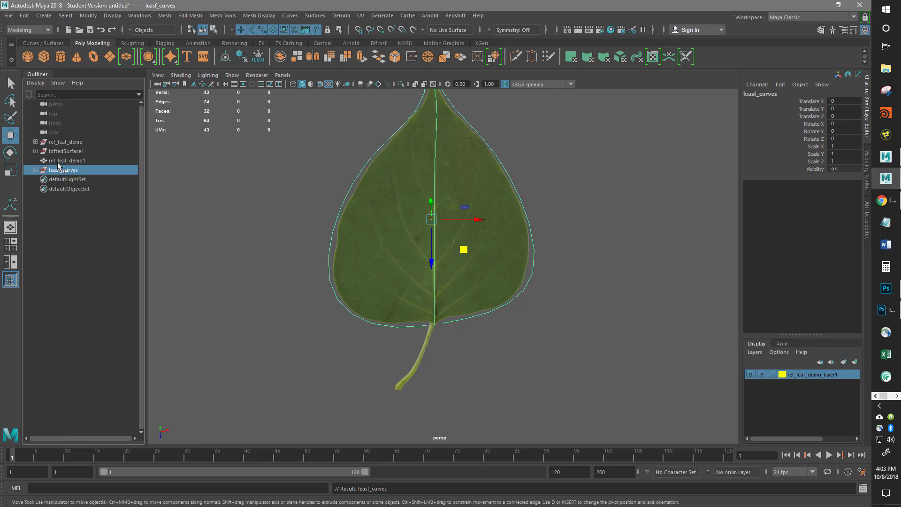
# Step: Hide the curve group and delete the construction history of the ref_leaf_demo1 mesh
pyautogui.hotkey('ctrl', 'h')
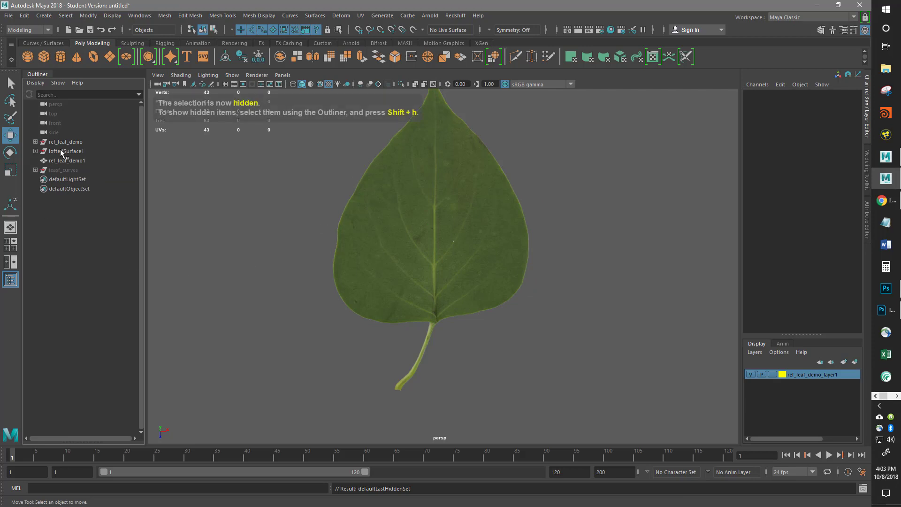
pyautogui.click(67, 160)
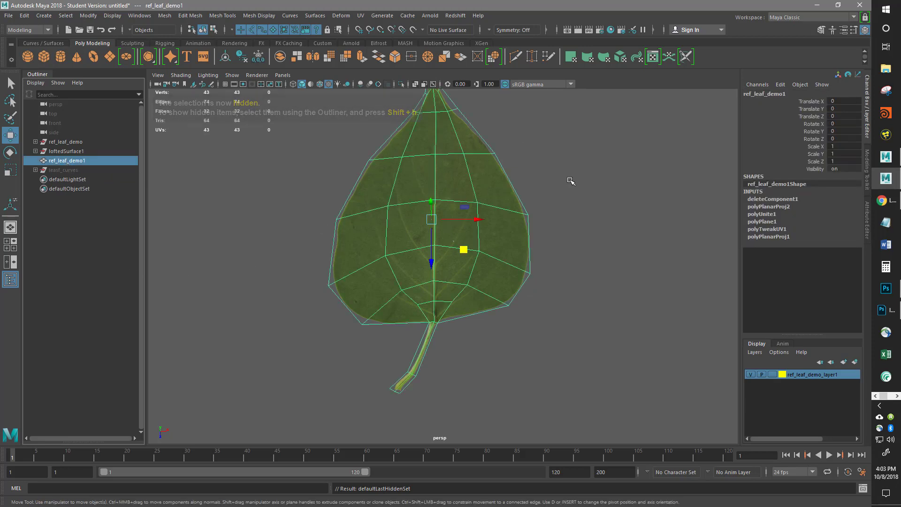
pyautogui.click(240, 60)
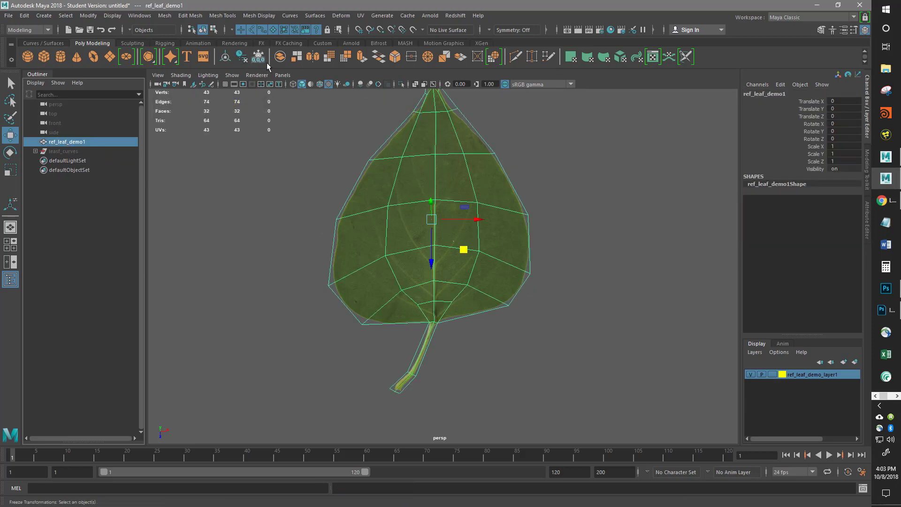
# Step: Move the stem's middle and end rows of vertices sideways along X so its upper section hangs straight down
pyautogui.keyDown('alt'); pyautogui.moveTo(380, 361); pyautogui.dragTo(379, 287, button='middle'); pyautogui.keyUp('alt')
pyautogui.scroll(3, 405, 276)
pyautogui.scroll(5, 406, 276)
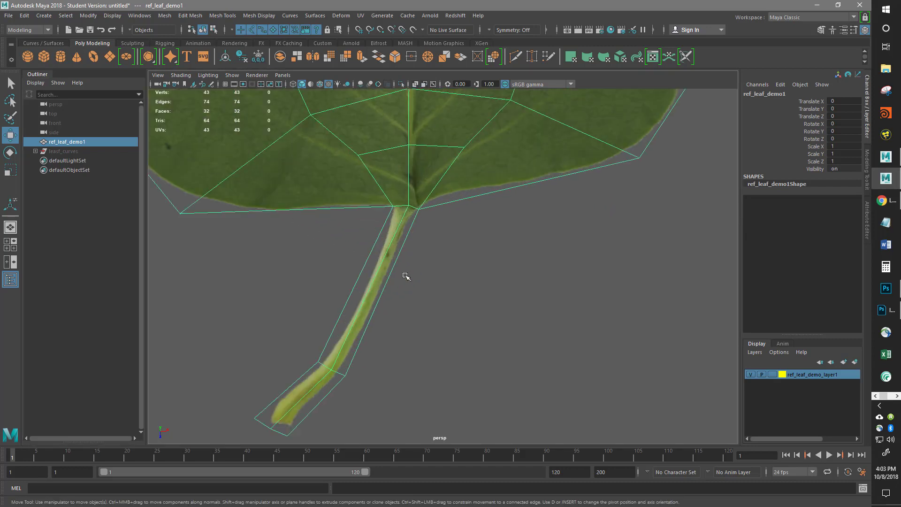
pyautogui.moveTo(425, 282); pyautogui.dragTo(391, 226, button='right')
pyautogui.keyDown('alt'); pyautogui.moveTo(467, 425); pyautogui.dragTo(514, 253, button='middle'); pyautogui.keyUp('alt')
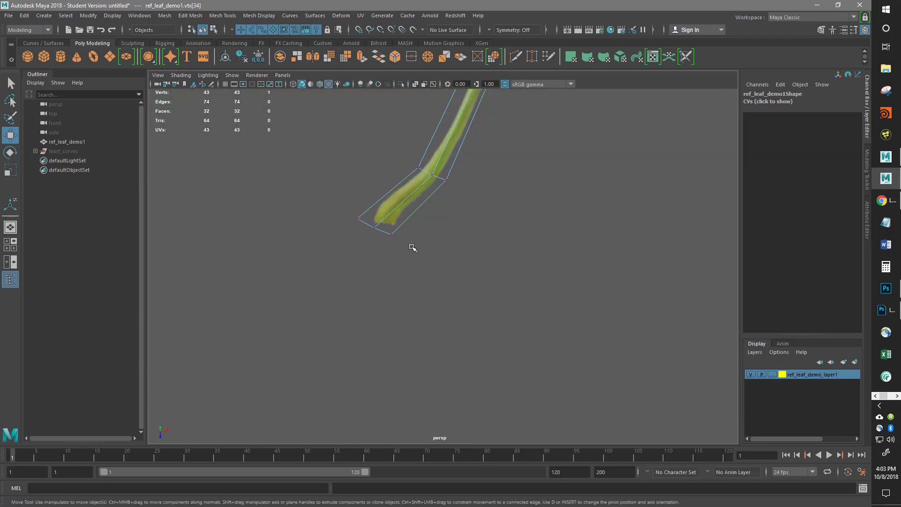
pyautogui.scroll(-1, 417, 274)
pyautogui.keyDown('alt'); pyautogui.moveTo(420, 282); pyautogui.dragTo(410, 354, button='middle'); pyautogui.keyUp('alt')
pyautogui.scroll(-3, 405, 309)
pyautogui.moveTo(326, 272); pyautogui.dragTo(501, 389)
pyautogui.moveTo(439, 329); pyautogui.dragTo(497, 336)
# Step: Rotate and reposition the three vertices at the stem's tip to straighten its end, and return to object mode
pyautogui.moveTo(483, 391); pyautogui.dragTo(359, 327)
pyautogui.press('e')
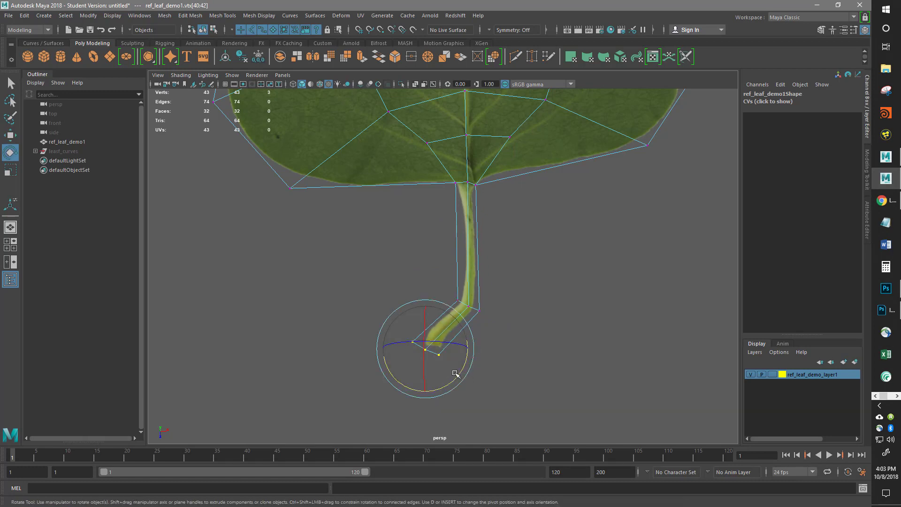
pyautogui.moveTo(457, 378); pyautogui.dragTo(501, 393)
pyautogui.press('w')
pyautogui.moveTo(475, 224); pyautogui.dragTo(517, 216, button='right')
# Step: Examine the straightened stem and its junction with the leaf base for texture distortion
pyautogui.scroll(4, 513, 318)
pyautogui.keyDown('alt'); pyautogui.moveTo(525, 337); pyautogui.dragTo(476, 342, button='middle'); pyautogui.keyUp('alt')
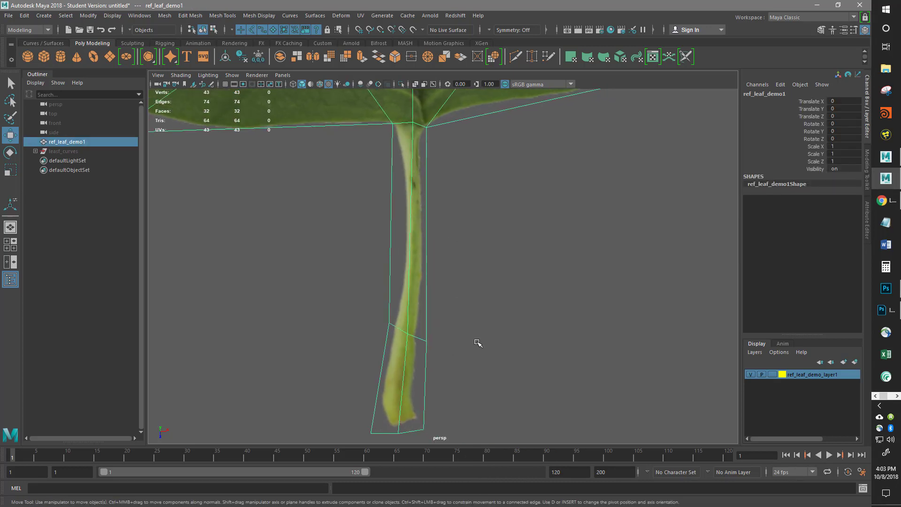
pyautogui.scroll(5, 433, 346)
pyautogui.keyDown('alt'); pyautogui.moveTo(412, 338); pyautogui.dragTo(445, 261, button='middle'); pyautogui.keyUp('alt')
pyautogui.keyDown('alt'); pyautogui.moveTo(540, 182); pyautogui.dragTo(486, 167, button='right'); pyautogui.keyUp('alt')
pyautogui.keyDown('alt'); pyautogui.moveTo(488, 98); pyautogui.dragTo(499, 314, button='middle'); pyautogui.keyUp('alt')
pyautogui.keyDown('alt'); pyautogui.moveTo(485, 232); pyautogui.dragTo(488, 322, button='middle'); pyautogui.keyUp('alt')
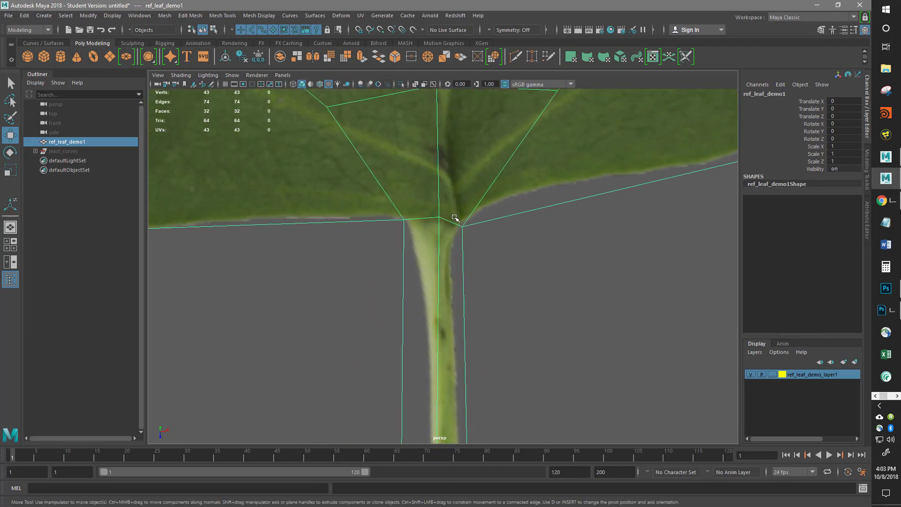
pyautogui.keyDown('alt'); pyautogui.moveTo(494, 240); pyautogui.dragTo(312, 266, button='right'); pyautogui.keyUp('alt')
pyautogui.keyDown('alt'); pyautogui.moveTo(491, 328); pyautogui.dragTo(466, 176, button='middle'); pyautogui.keyUp('alt')
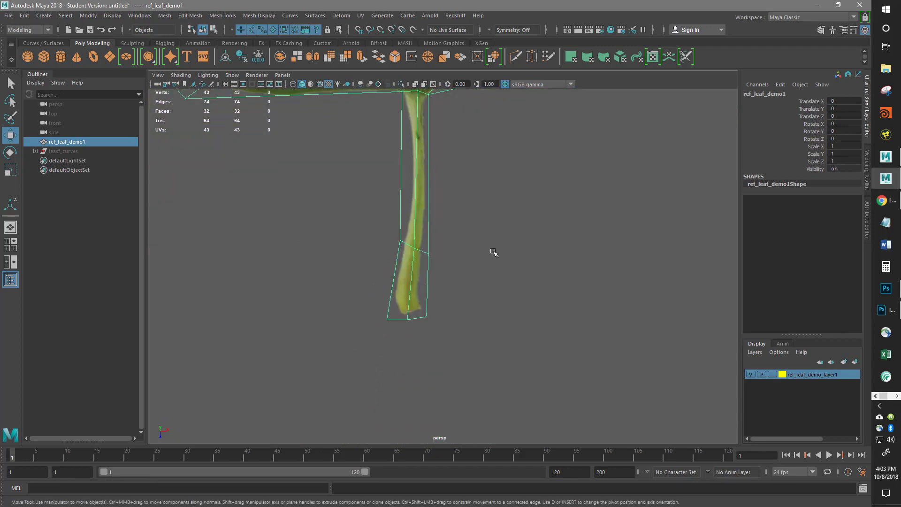
pyautogui.keyDown('alt'); pyautogui.moveTo(495, 251); pyautogui.dragTo(343, 286, button='right'); pyautogui.keyUp('alt')
pyautogui.keyDown('alt'); pyautogui.moveTo(554, 152); pyautogui.dragTo(553, 301, button='middle'); pyautogui.keyUp('alt')
pyautogui.keyDown('alt'); pyautogui.moveTo(554, 302); pyautogui.dragTo(424, 329, button='right'); pyautogui.keyUp('alt')
pyautogui.keyDown('alt'); pyautogui.moveTo(481, 231); pyautogui.dragTo(479, 278, button='middle'); pyautogui.keyUp('alt')
pyautogui.keyDown('alt'); pyautogui.moveTo(478, 364); pyautogui.dragTo(486, 301, button='middle'); pyautogui.keyUp('alt')
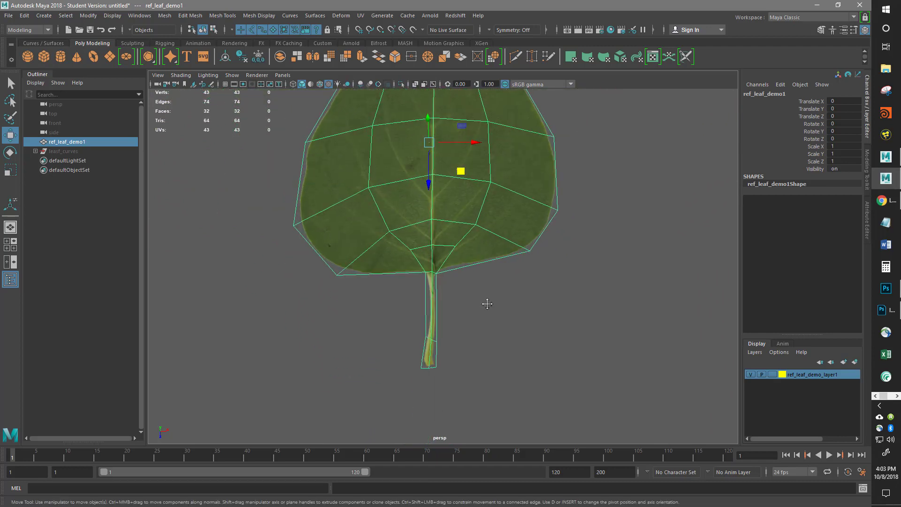
# Step: Rotate the stem's middle row of three vertices until it runs level across the stem, and return to object mode
pyautogui.scroll(5, 437, 356)
pyautogui.keyDown('alt'); pyautogui.moveTo(464, 409); pyautogui.dragTo(425, 390, button='middle'); pyautogui.keyUp('alt')
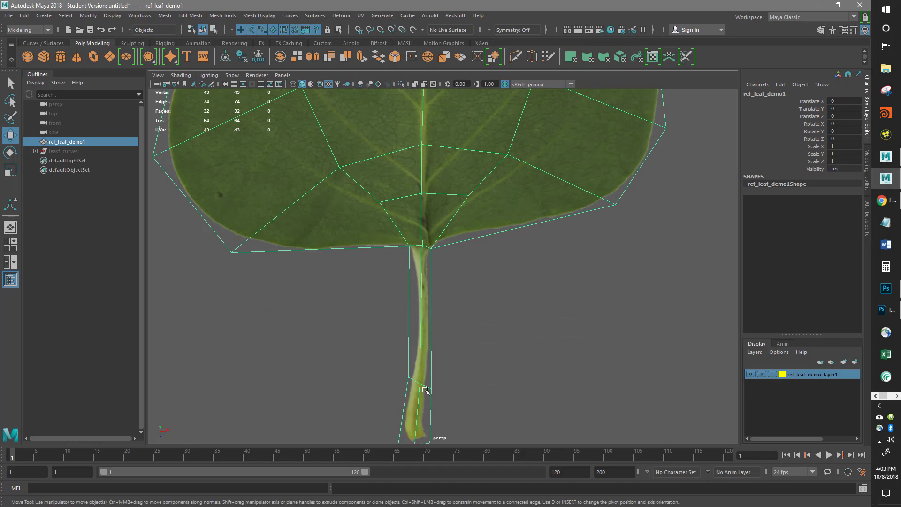
pyautogui.moveTo(427, 389); pyautogui.dragTo(383, 226, button='right')
pyautogui.moveTo(357, 359); pyautogui.dragTo(463, 386)
pyautogui.press('e')
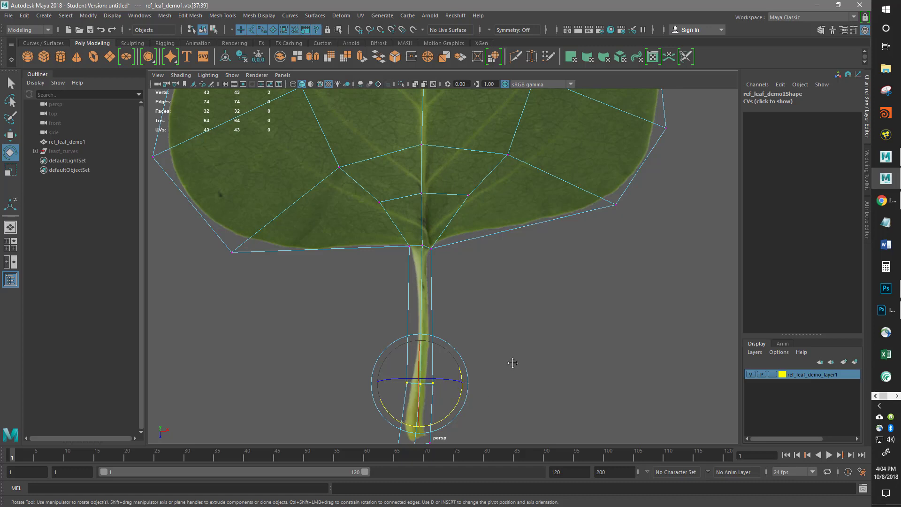
pyautogui.keyDown('alt'); pyautogui.moveTo(512, 363); pyautogui.dragTo(524, 331, button='right'); pyautogui.keyUp('alt')
pyautogui.keyDown('alt'); pyautogui.moveTo(524, 332); pyautogui.dragTo(524, 261, button='middle'); pyautogui.keyUp('alt')
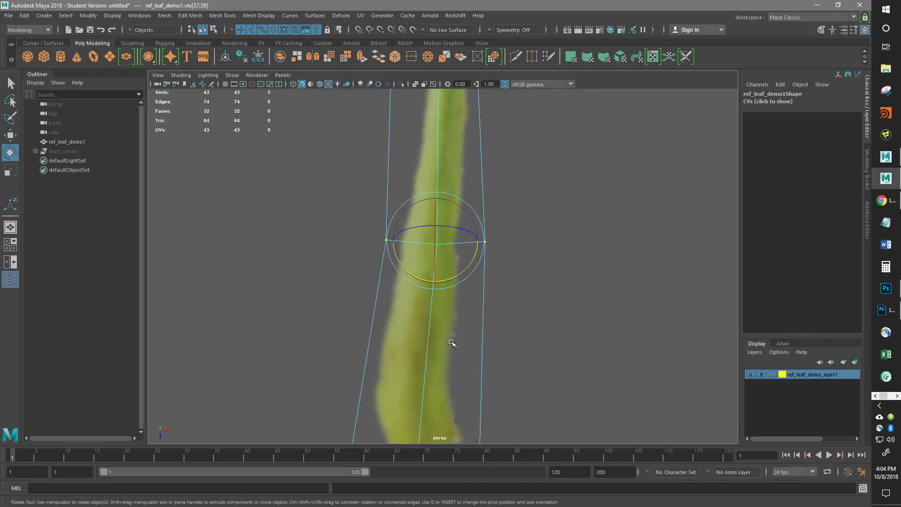
pyautogui.moveTo(436, 242); pyautogui.dragTo(490, 213, button='right')
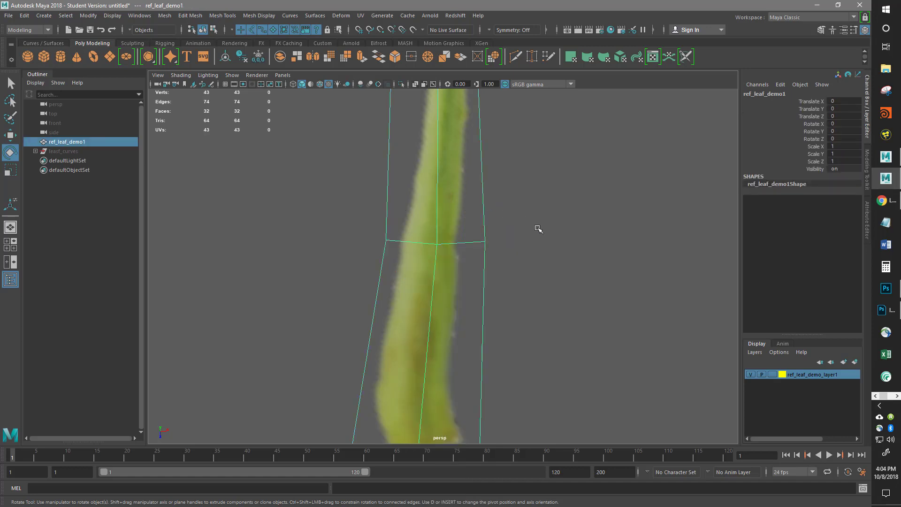
pyautogui.press('f')
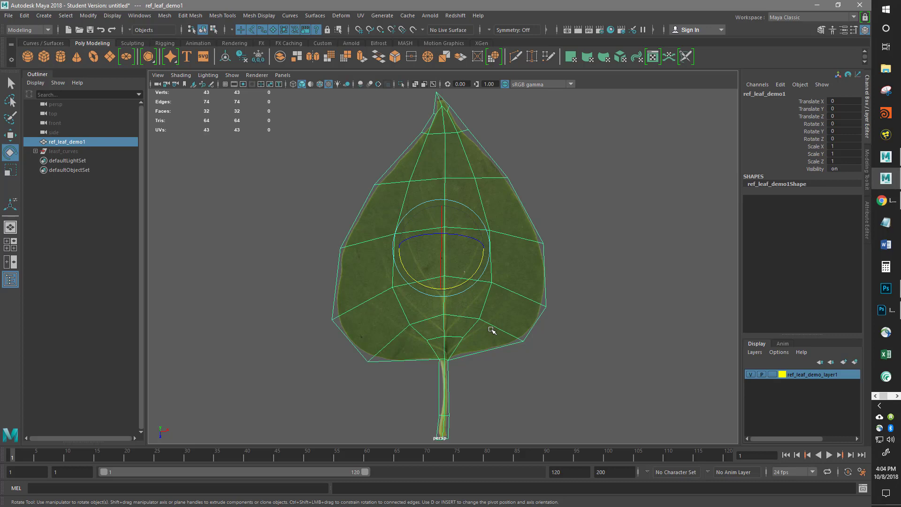
# Step: Select the ten inner lengthwise edges on both sides of the leaf's midrib and raise them slightly along Y
pyautogui.moveTo(491, 227); pyautogui.dragTo(476, 208, button='right')
pyautogui.click(475, 328)
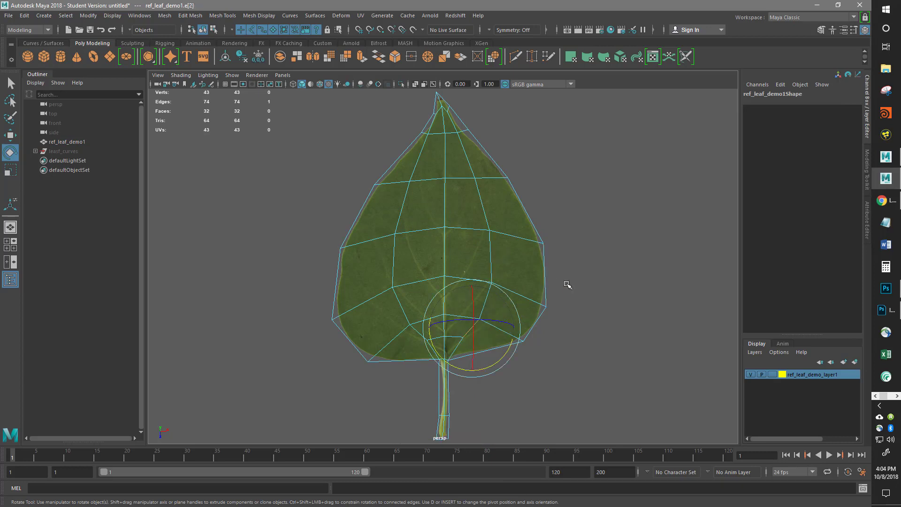
pyautogui.press('1')
pyautogui.press('q')
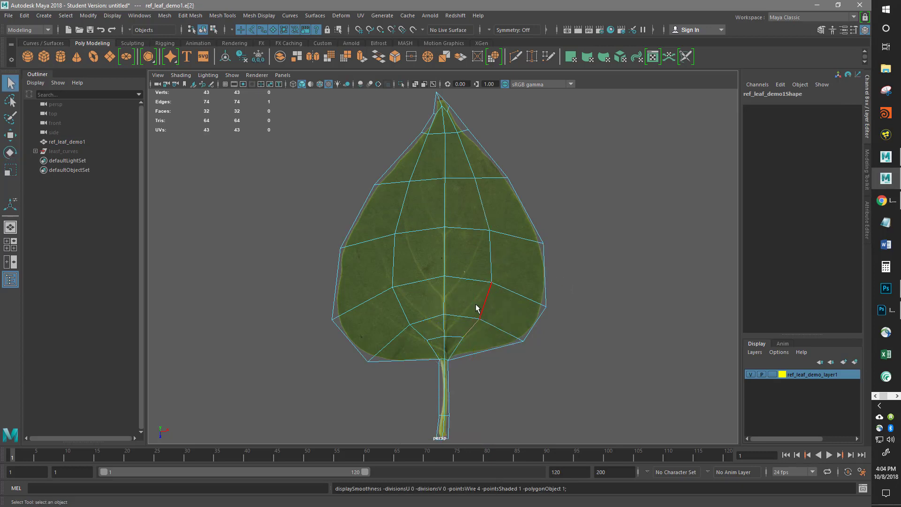
pyautogui.keyDown('shift'); pyautogui.click(490, 264); pyautogui.keyUp('shift')
pyautogui.keyDown('shift'); pyautogui.click(480, 204); pyautogui.keyUp('shift')
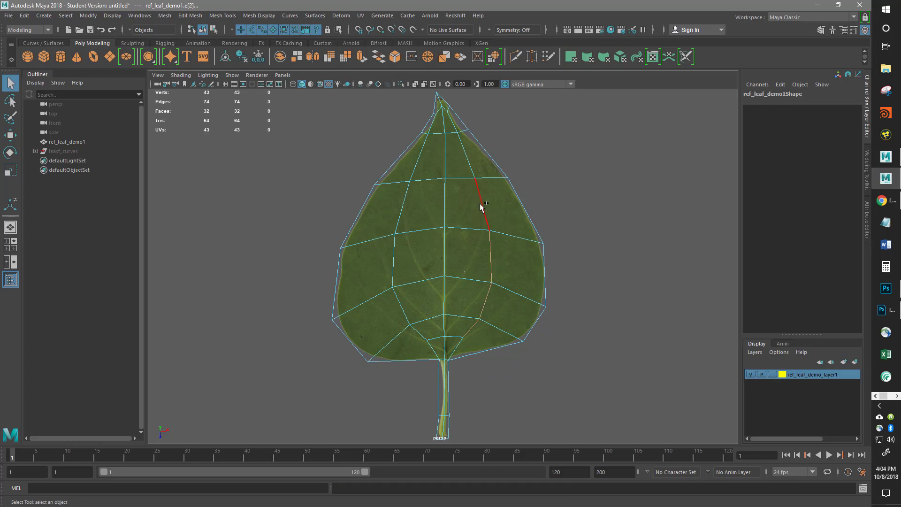
pyautogui.keyDown('shift'); pyautogui.click(480, 203); pyautogui.keyUp('shift')
pyautogui.keyDown('shift'); pyautogui.click(462, 156); pyautogui.keyUp('shift')
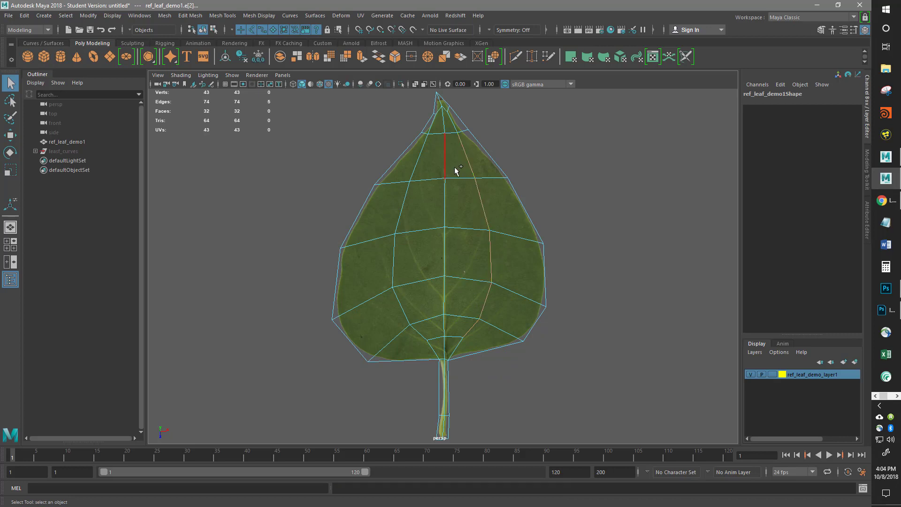
pyautogui.keyDown('shift'); pyautogui.click(415, 162); pyautogui.keyUp('shift')
pyautogui.keyDown('shift'); pyautogui.click(406, 203); pyautogui.keyUp('shift')
pyautogui.keyDown('shift'); pyautogui.click(396, 259); pyautogui.keyUp('shift')
pyautogui.keyDown('shift'); pyautogui.click(402, 312); pyautogui.keyUp('shift')
pyautogui.keyDown('shift'); pyautogui.click(421, 336); pyautogui.keyUp('shift')
pyautogui.keyDown('alt'); pyautogui.moveTo(509, 346); pyautogui.dragTo(570, 318); pyautogui.keyUp('alt')
pyautogui.press('w')
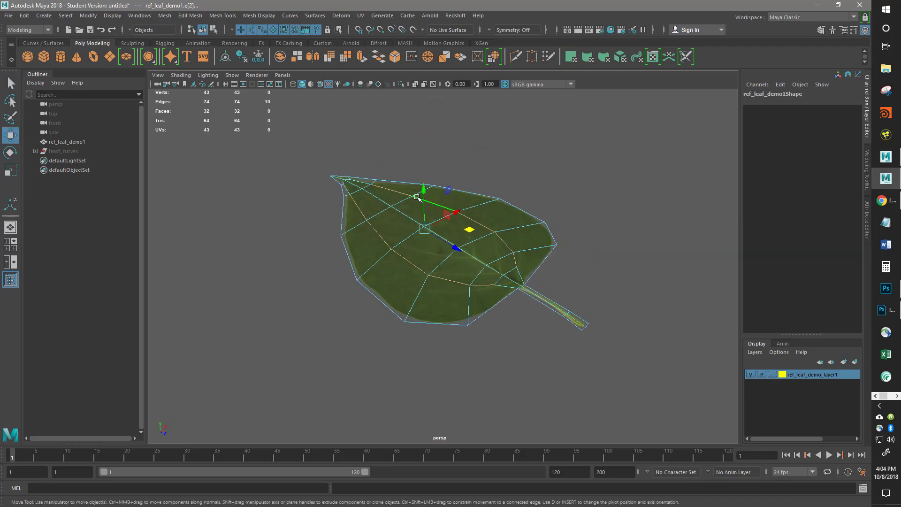
pyautogui.keyDown('alt'); pyautogui.moveTo(425, 195); pyautogui.dragTo(427, 264); pyautogui.keyUp('alt')
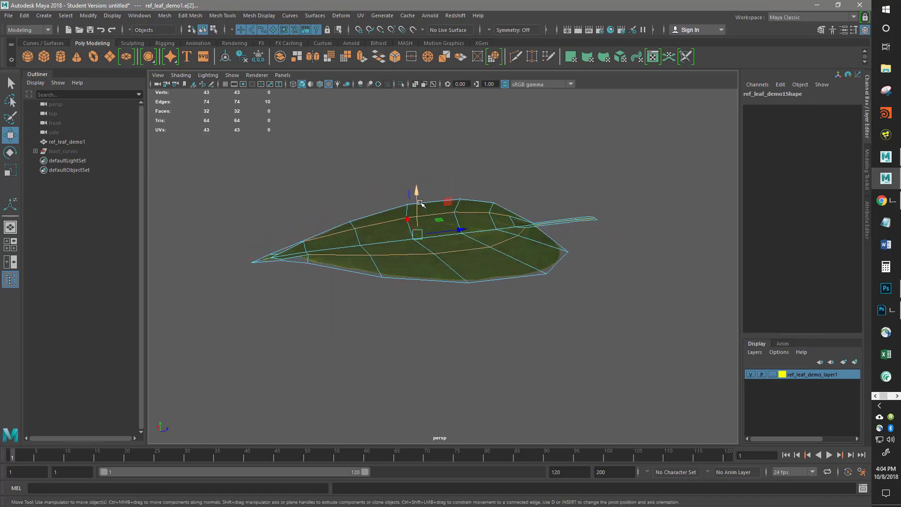
pyautogui.moveTo(416, 203); pyautogui.dragTo(415, 199)
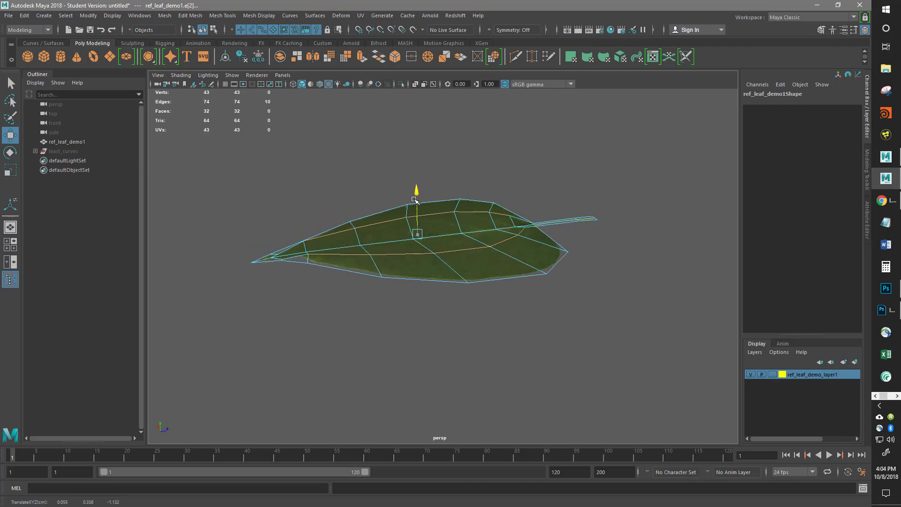
# Step: Raise the two vertices flanking the midrib near the leaf's tip slightly along Y, and return to object mode
pyautogui.keyDown('alt'); pyautogui.moveTo(458, 237); pyautogui.dragTo(559, 263, button='right'); pyautogui.keyUp('alt')
pyautogui.keyDown('alt'); pyautogui.moveTo(385, 332); pyautogui.dragTo(408, 326, button='middle'); pyautogui.keyUp('alt')
pyautogui.keyDown('alt'); pyautogui.moveTo(407, 327); pyautogui.dragTo(424, 266); pyautogui.keyUp('alt')
pyautogui.moveTo(363, 270); pyautogui.dragTo(322, 232, button='right')
pyautogui.click(342, 278)
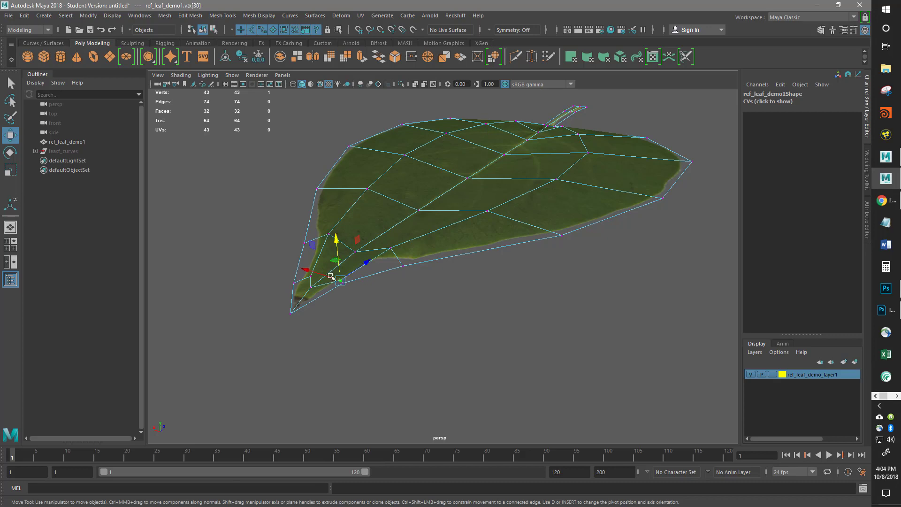
pyautogui.keyDown('shift'); pyautogui.click(310, 276); pyautogui.keyUp('shift')
pyautogui.moveTo(322, 241); pyautogui.dragTo(322, 238)
pyautogui.keyDown('alt'); pyautogui.moveTo(409, 313); pyautogui.dragTo(371, 305); pyautogui.keyUp('alt')
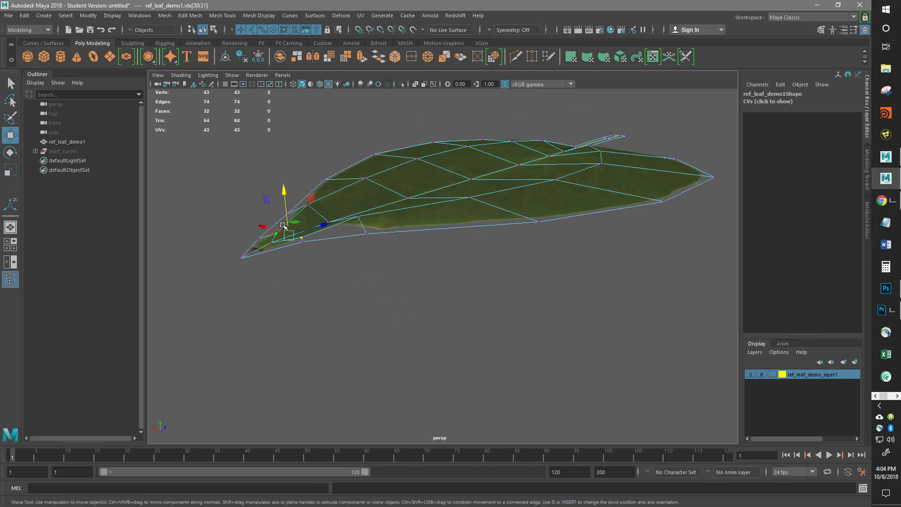
pyautogui.moveTo(285, 203); pyautogui.dragTo(285, 196)
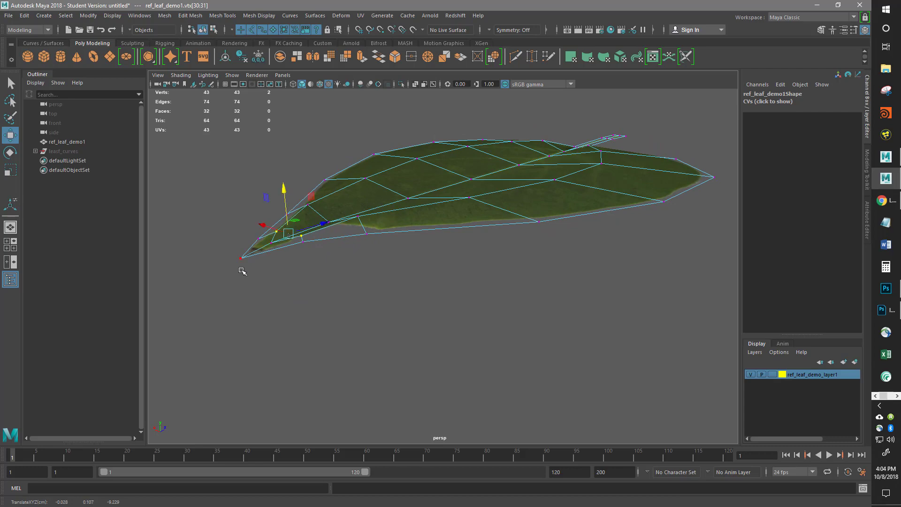
pyautogui.keyDown('alt'); pyautogui.moveTo(443, 241); pyautogui.dragTo(437, 293); pyautogui.keyUp('alt')
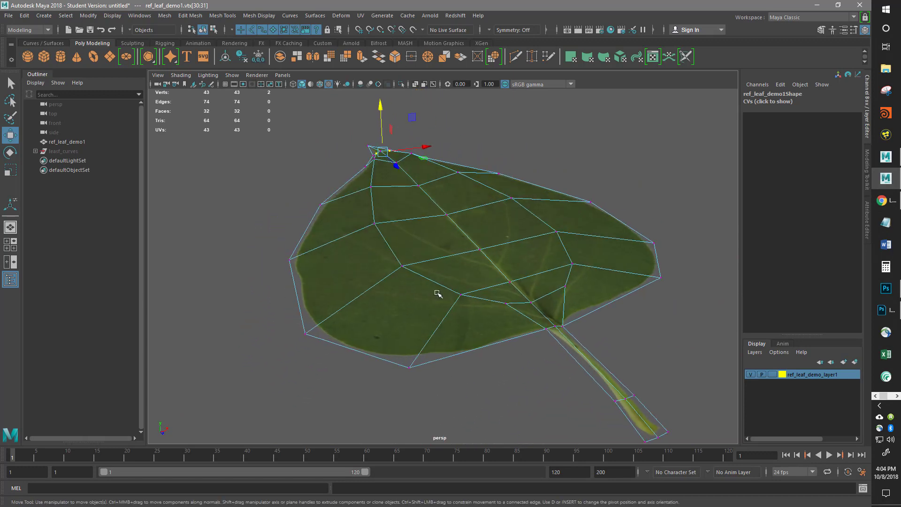
pyautogui.moveTo(432, 241); pyautogui.dragTo(474, 221, button='right')
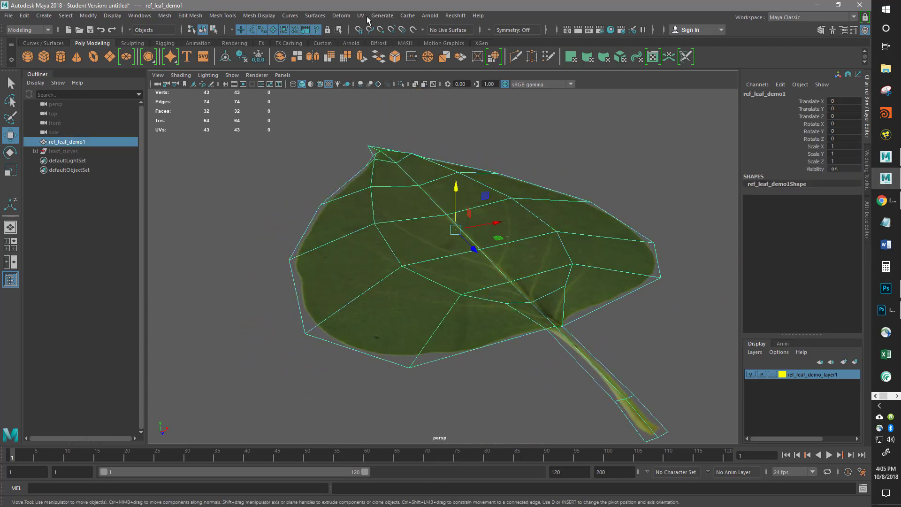
# Step: Add a nonlinear Bend deformer to the leaf and set its handle's Rotate X to 90
pyautogui.click(340, 18)
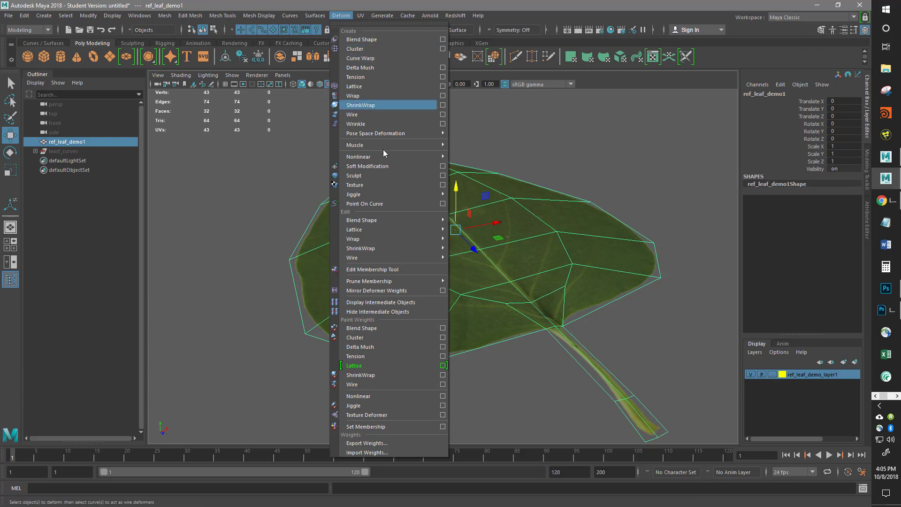
pyautogui.moveTo(382, 156)
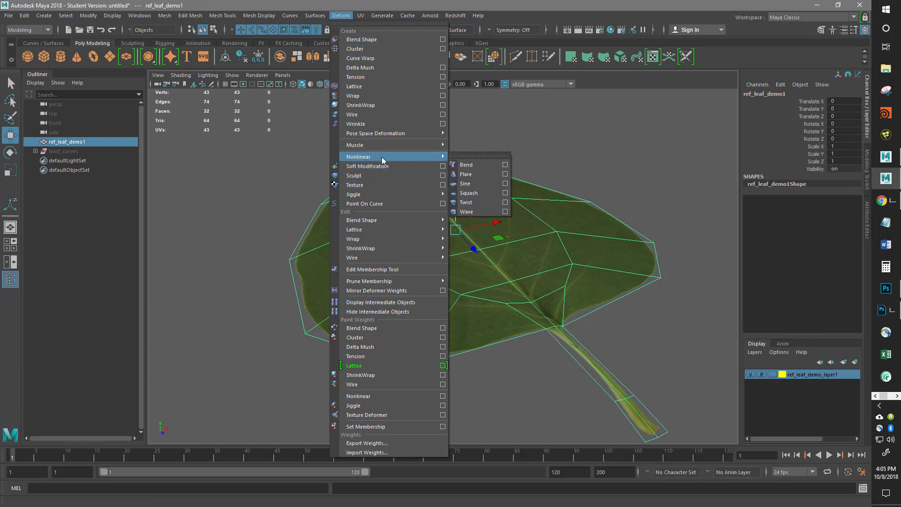
pyautogui.click(475, 165)
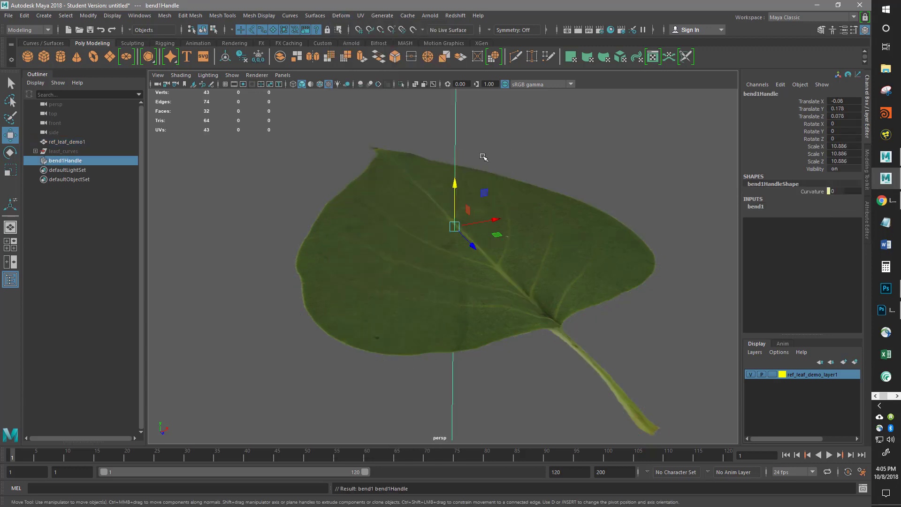
pyautogui.keyDown('alt'); pyautogui.moveTo(483, 157); pyautogui.dragTo(657, 173); pyautogui.keyUp('alt')
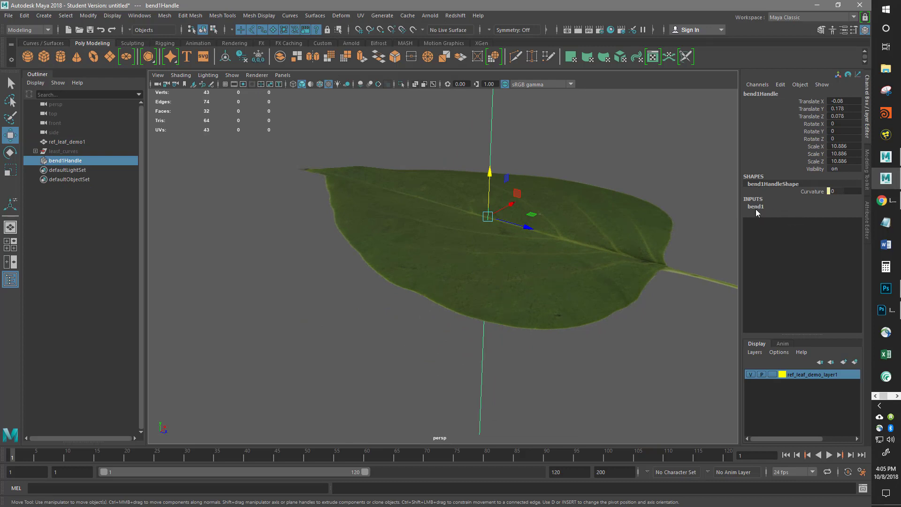
pyautogui.click(756, 209)
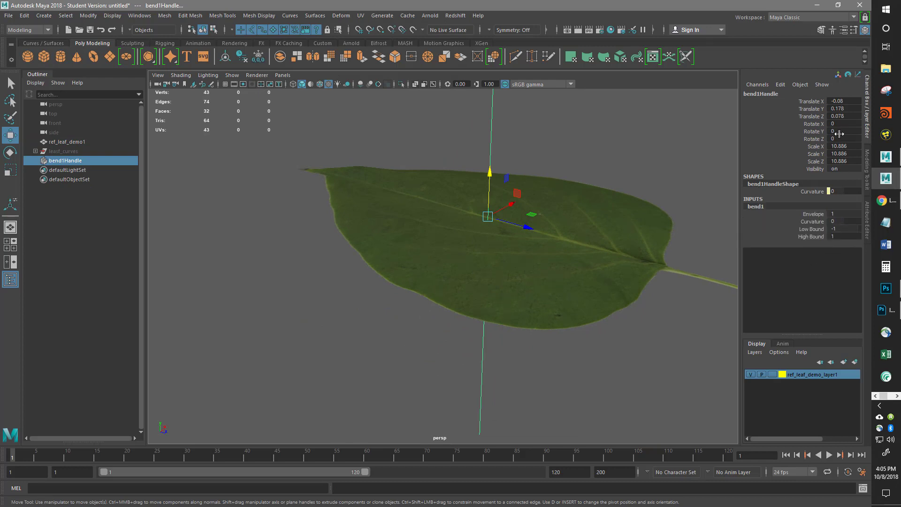
pyautogui.doubleClick(839, 132)
pyautogui.keyDown('alt'); pyautogui.moveTo(557, 304); pyautogui.dragTo(575, 302); pyautogui.keyUp('alt')
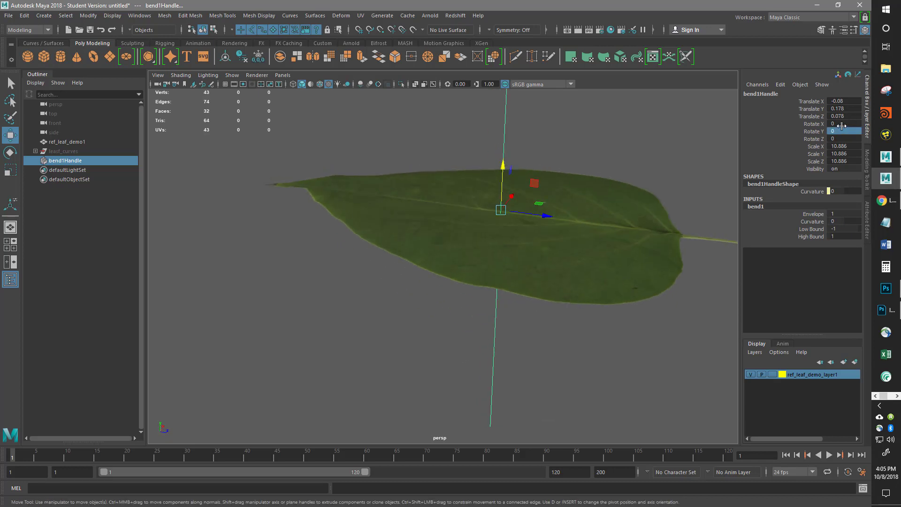
pyautogui.doubleClick(840, 124)
pyautogui.write('90')
pyautogui.press('Return')
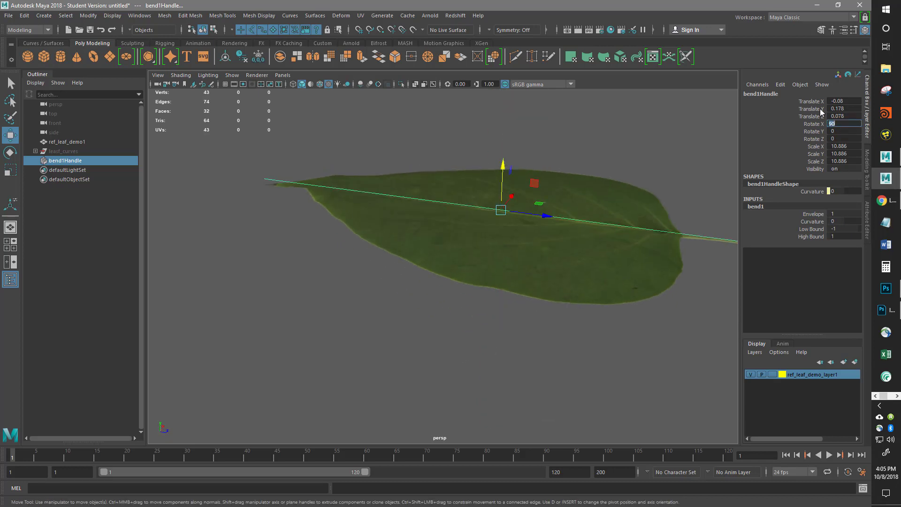
pyautogui.click(793, 221)
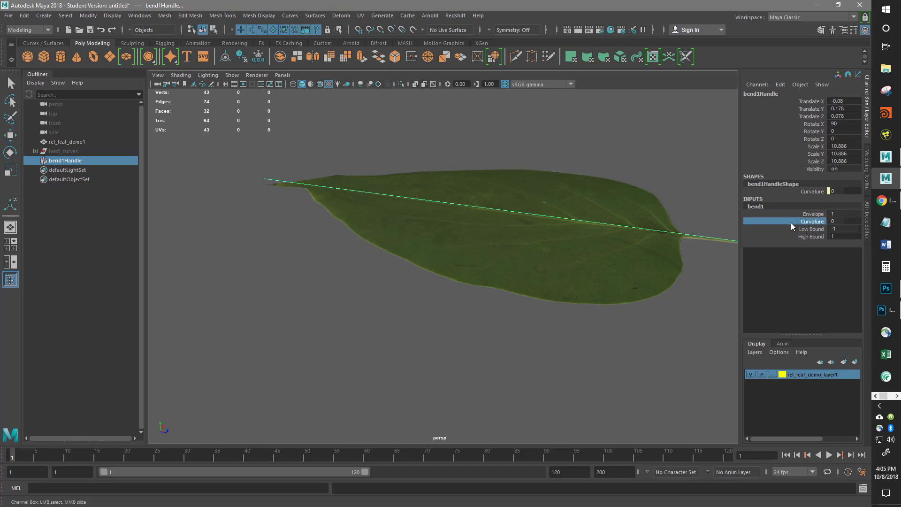
pyautogui.moveTo(702, 230); pyautogui.dragTo(671, 220, button='middle')
pyautogui.hotkey('ctrl', 'z')
# Step: Set the bend handle's Rotate Z to 90 and bend the leaf downward lengthwise with a Curvature of -56.15
pyautogui.keyDown('alt'); pyautogui.moveTo(694, 322); pyautogui.dragTo(611, 323); pyautogui.keyUp('alt')
pyautogui.doubleClick(843, 139)
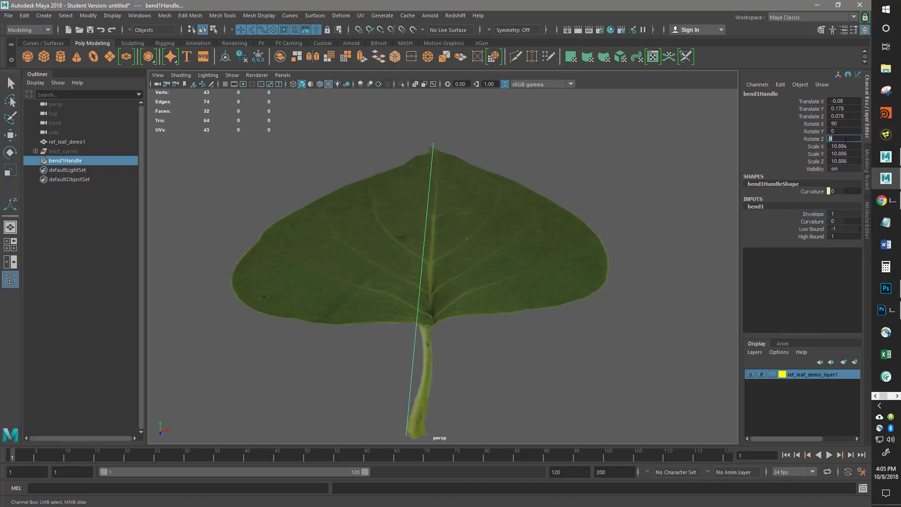
pyautogui.click(811, 222)
pyautogui.moveTo(633, 180); pyautogui.dragTo(604, 213, button='middle')
pyautogui.keyDown('alt'); pyautogui.moveTo(604, 213); pyautogui.dragTo(577, 252); pyautogui.keyUp('alt')
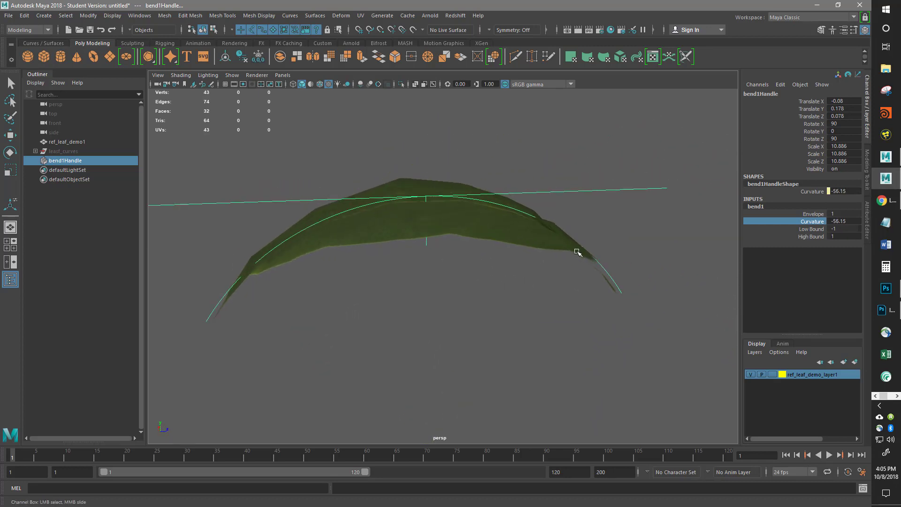
# Step: Restrict the bend to the tip half by setting High Bound to 0, and strengthen the Curvature to about -67.6
pyautogui.click(809, 237)
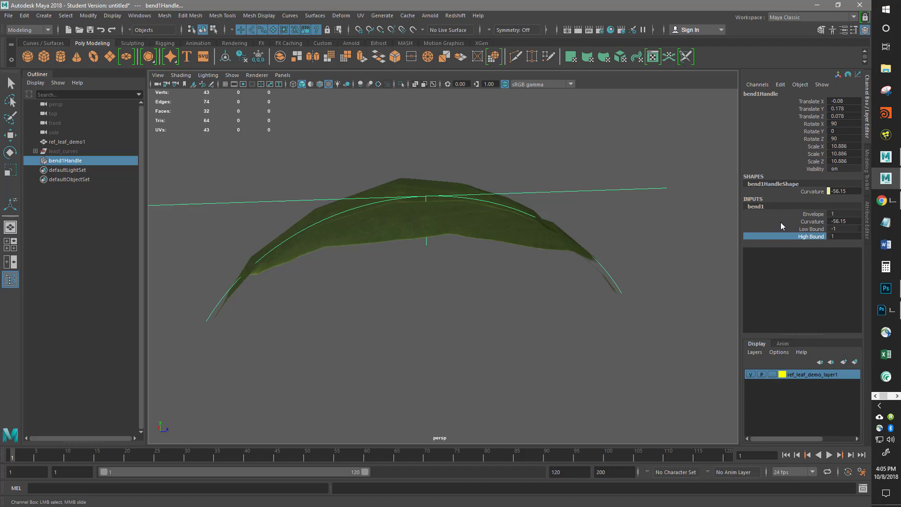
pyautogui.click(816, 229)
pyautogui.moveTo(714, 225); pyautogui.dragTo(655, 261, button='middle')
pyautogui.click(812, 236)
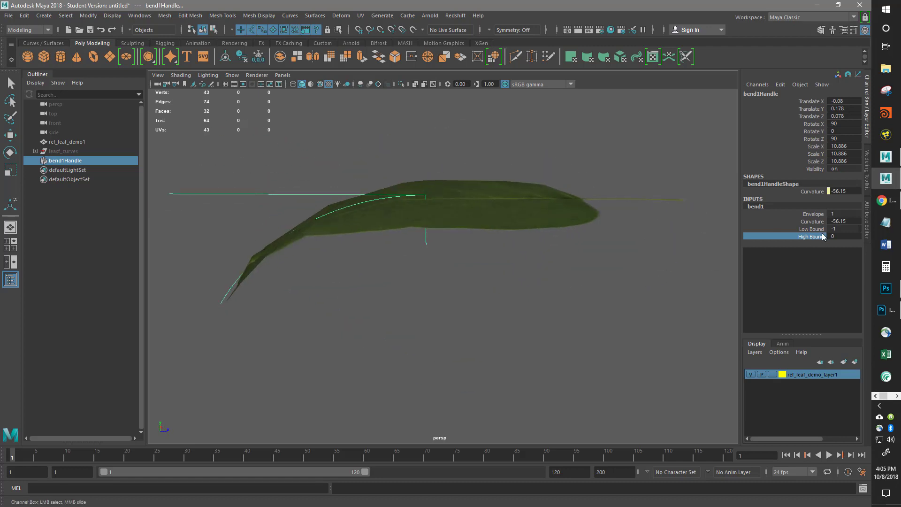
pyautogui.click(812, 222)
pyautogui.moveTo(624, 233); pyautogui.dragTo(596, 244, button='middle')
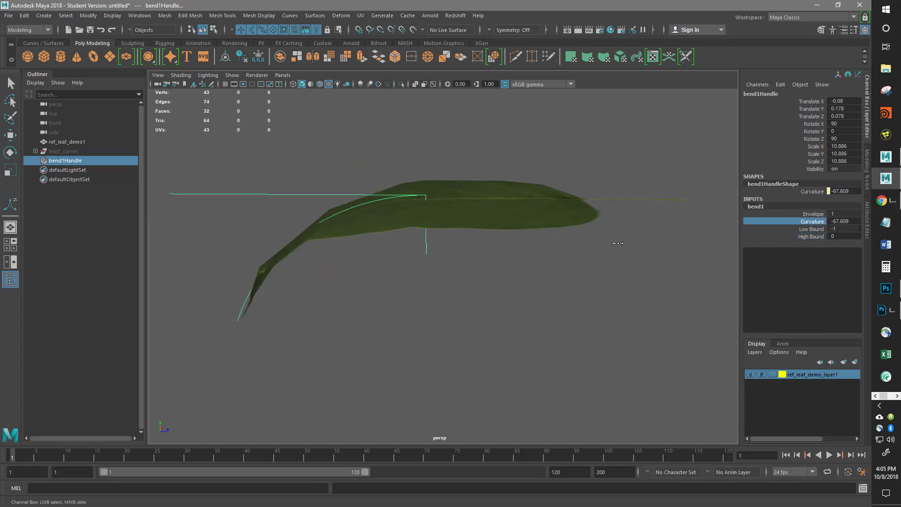
# Step: Select the bent leaf mesh and turn on its smooth mesh preview
pyautogui.keyDown('alt'); pyautogui.moveTo(559, 223); pyautogui.dragTo(452, 329); pyautogui.keyUp('alt')
pyautogui.click(420, 360)
pyautogui.press('w')
pyautogui.keyDown('alt'); pyautogui.moveTo(420, 360); pyautogui.dragTo(405, 318); pyautogui.keyUp('alt')
pyautogui.press('3')
# Step: Examine the junction of stem and leaf base for texture cutoff, comparing the smoothed preview with the unsmoothed mesh
pyautogui.keyDown('alt'); pyautogui.moveTo(581, 255); pyautogui.dragTo(581, 255, button='right'); pyautogui.keyUp('alt')
pyautogui.keyDown('alt'); pyautogui.moveTo(581, 255); pyautogui.dragTo(478, 257); pyautogui.keyUp('alt')
pyautogui.keyDown('alt'); pyautogui.moveTo(480, 292); pyautogui.dragTo(466, 217, button='middle'); pyautogui.keyUp('alt')
pyautogui.scroll(7, 503, 298)
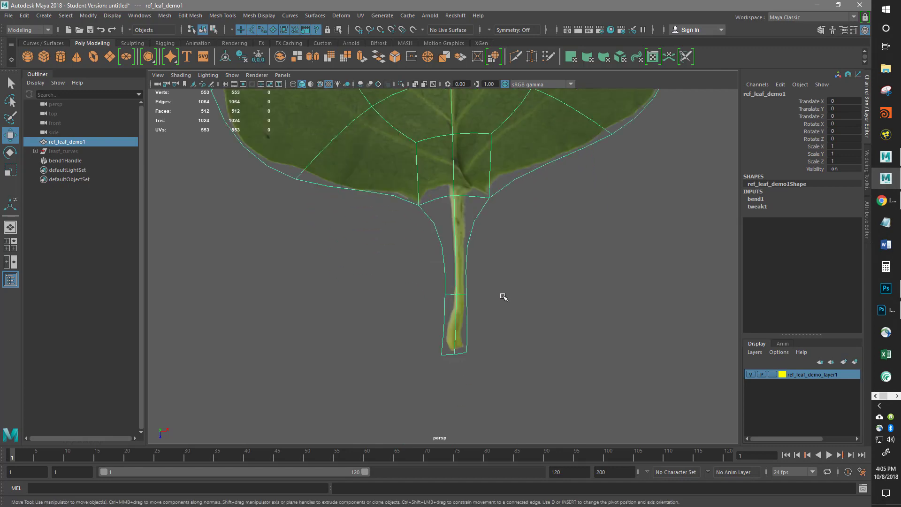
pyautogui.scroll(-6, 503, 287)
pyautogui.keyDown('alt'); pyautogui.moveTo(475, 178); pyautogui.dragTo(489, 231, button='middle'); pyautogui.keyUp('alt')
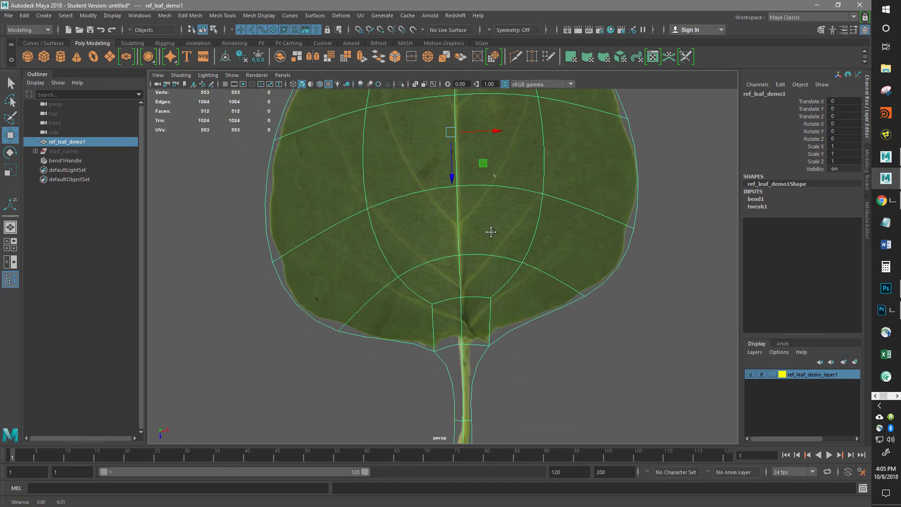
pyautogui.scroll(5, 500, 254)
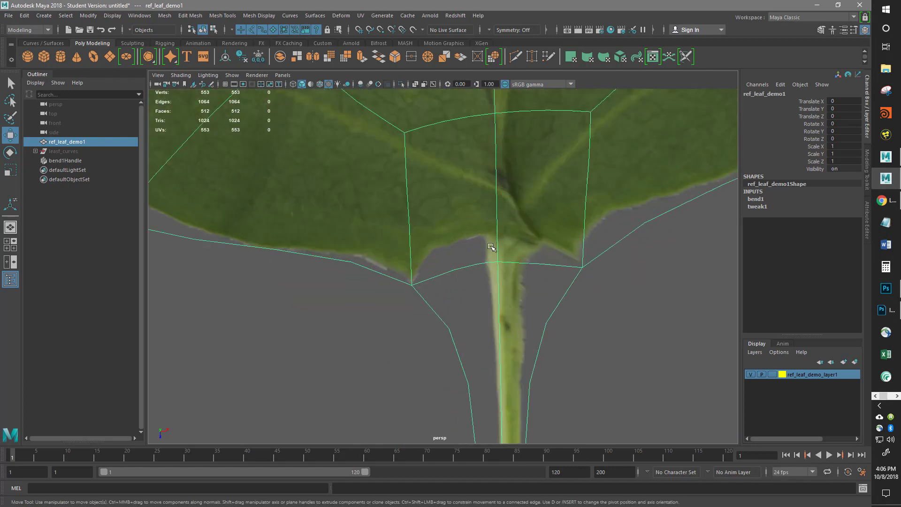
pyautogui.press('1')
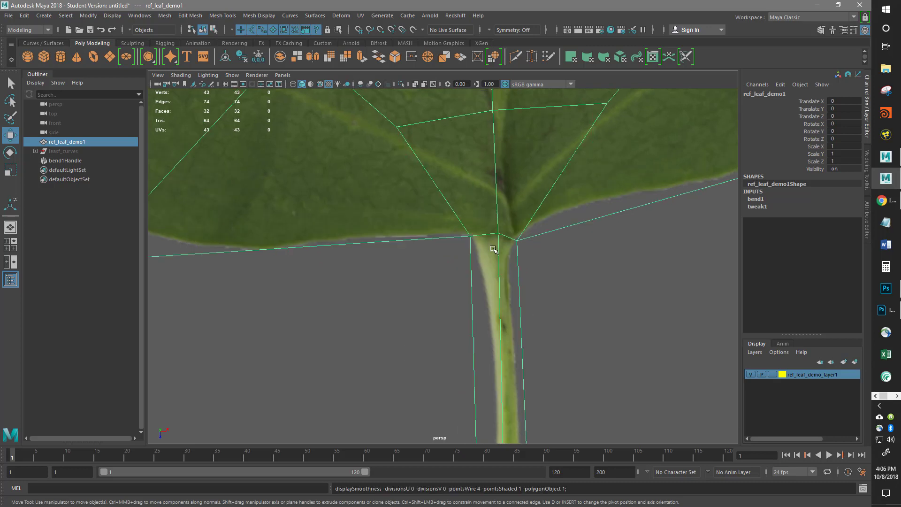
pyautogui.press('3')
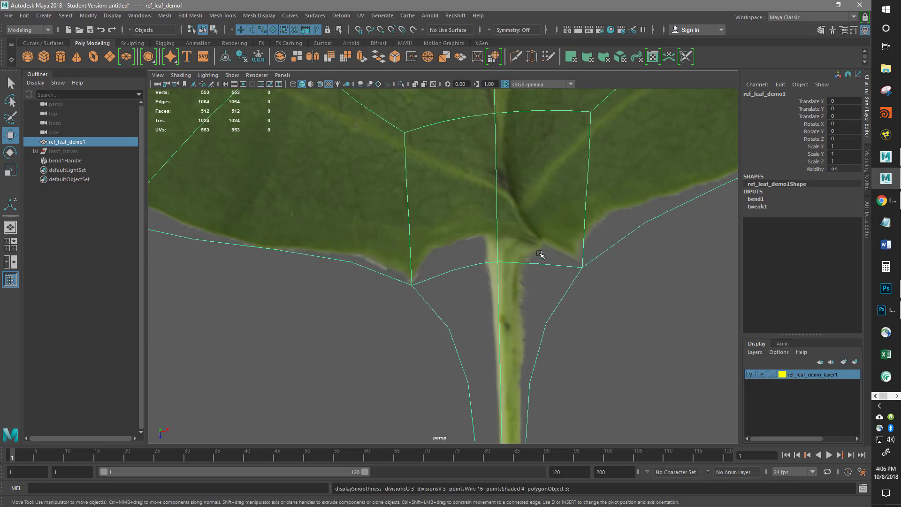
# Step: Turn off the leaf's smooth preview and examine how the low-poly outline follows the texture at the base and tip
pyautogui.press('f')
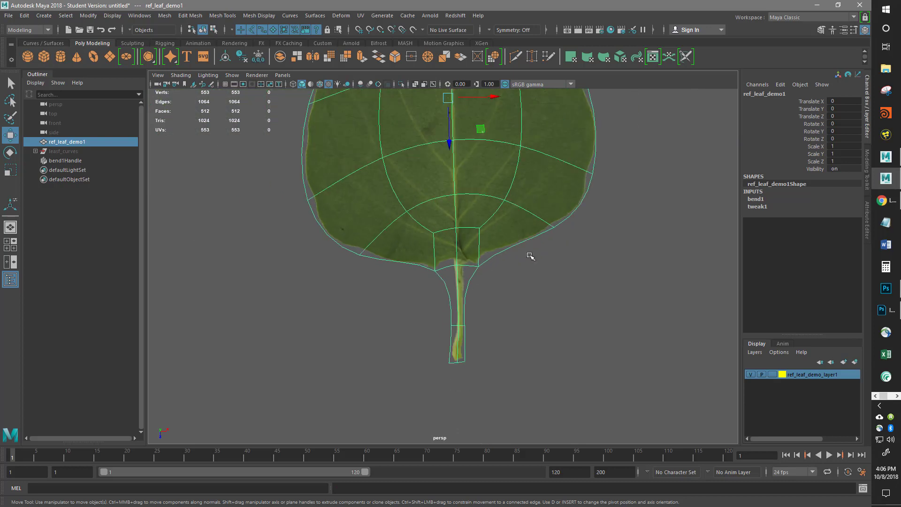
pyautogui.scroll(4, 510, 291)
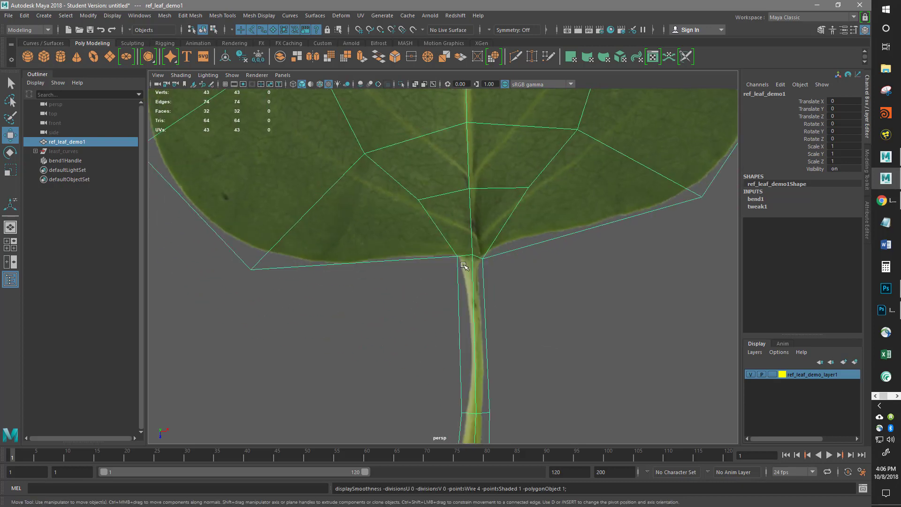
pyautogui.press('1')
pyautogui.press('f')
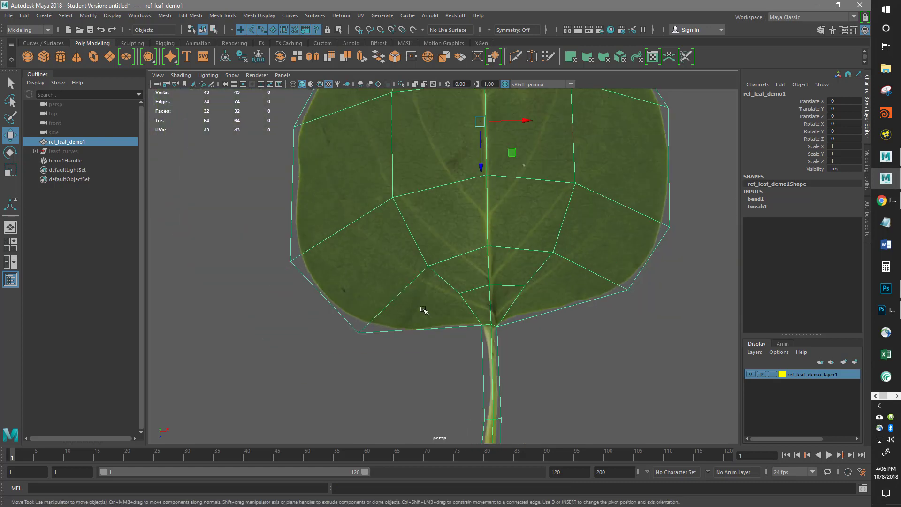
pyautogui.scroll(4, 482, 310)
pyautogui.press('f')
pyautogui.scroll(5, 422, 287)
pyautogui.scroll(3, 431, 233)
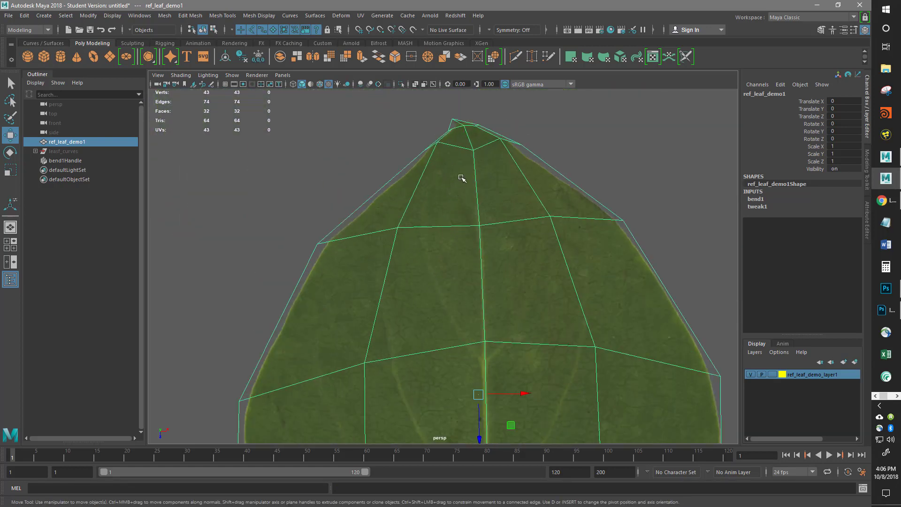
pyautogui.keyDown('alt'); pyautogui.moveTo(460, 176); pyautogui.dragTo(460, 311, button='middle'); pyautogui.keyUp('alt')
pyautogui.scroll(5, 461, 300)
pyautogui.scroll(-5, 461, 300)
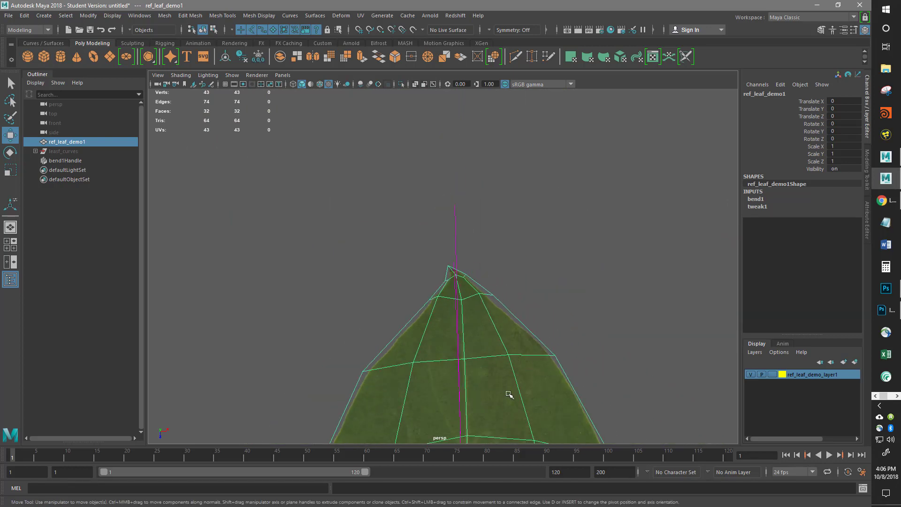
# Step: Examine the low-poly edge layout where the leaf base meets the stem, down to the stem's end
pyautogui.press('f')
pyautogui.scroll(5, 539, 249)
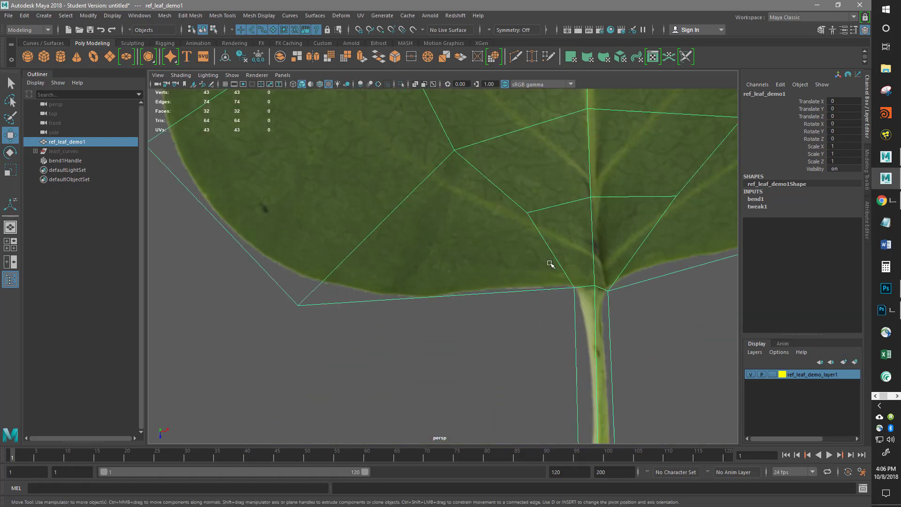
pyautogui.scroll(-4, 336, 216)
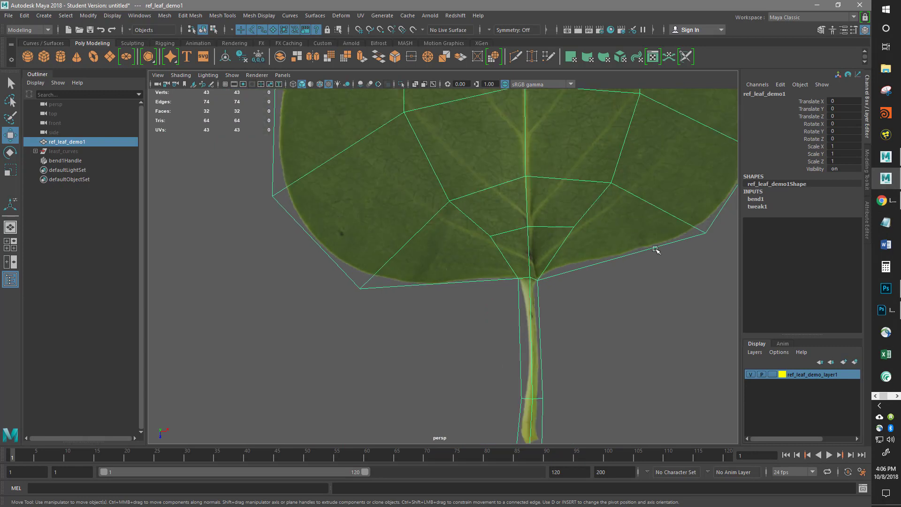
pyautogui.keyDown('alt'); pyautogui.moveTo(527, 264); pyautogui.dragTo(550, 312, button='middle'); pyautogui.keyUp('alt')
pyautogui.keyDown('alt'); pyautogui.moveTo(534, 225); pyautogui.dragTo(536, 344, button='middle'); pyautogui.keyUp('alt')
pyautogui.keyDown('alt'); pyautogui.moveTo(487, 181); pyautogui.dragTo(499, 122, button='middle'); pyautogui.keyUp('alt')
pyautogui.keyDown('alt'); pyautogui.moveTo(509, 268); pyautogui.dragTo(519, 218, button='middle'); pyautogui.keyUp('alt')
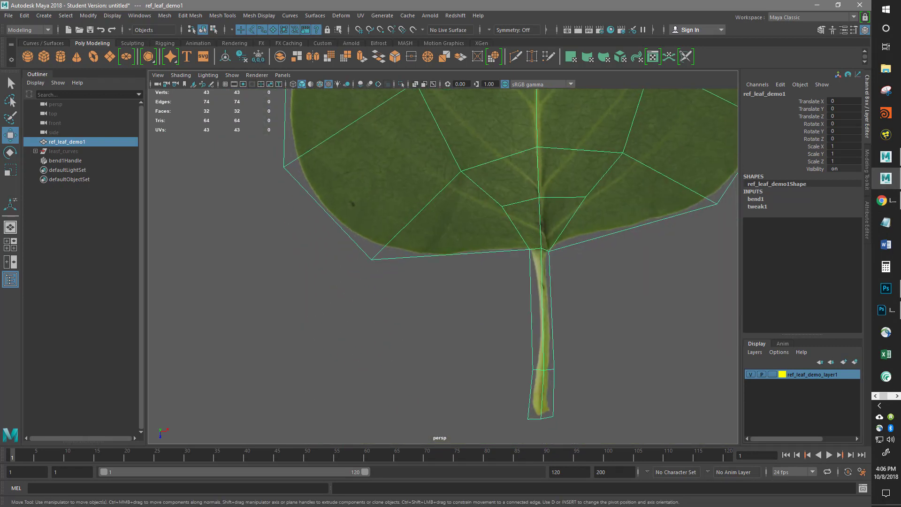
# Step: Apply the mesh Smooth operation with 1 division to the whole leaf
pyautogui.click(161, 17)
pyautogui.click(188, 100)
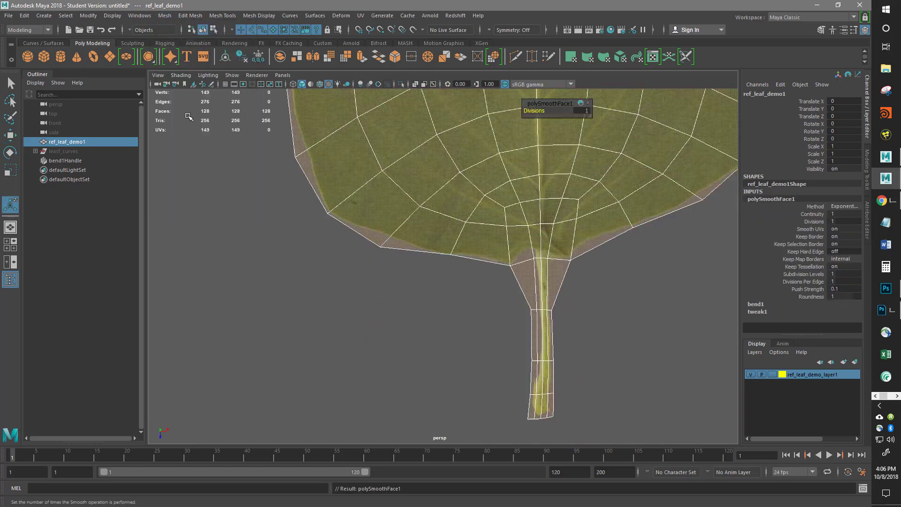
pyautogui.scroll(5, 571, 274)
pyautogui.keyDown('alt'); pyautogui.moveTo(567, 247); pyautogui.dragTo(452, 282, button='middle'); pyautogui.keyUp('alt')
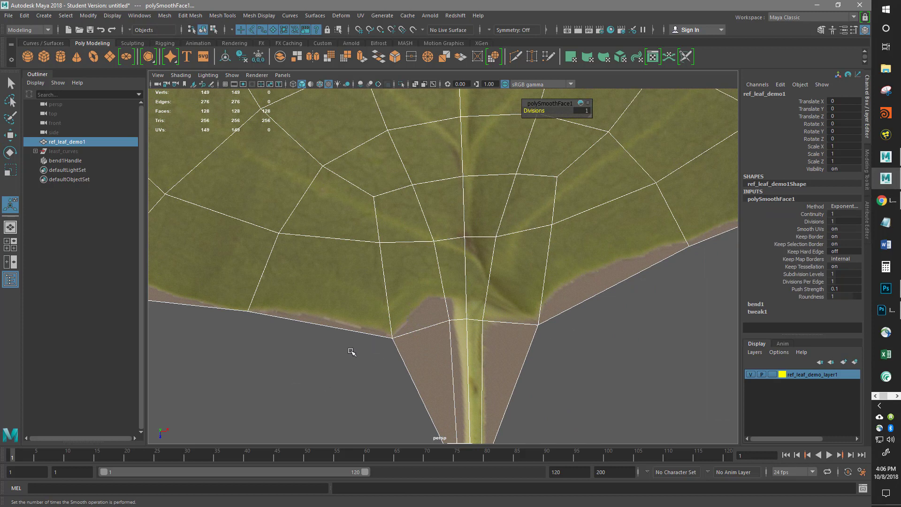
# Step: Move the two outer corner vertices beside the stem up to the leaf's base edge to repair the distorted texture
pyautogui.moveTo(401, 336); pyautogui.dragTo(356, 242, button='right')
pyautogui.moveTo(357, 303); pyautogui.dragTo(394, 341)
pyautogui.press('w')
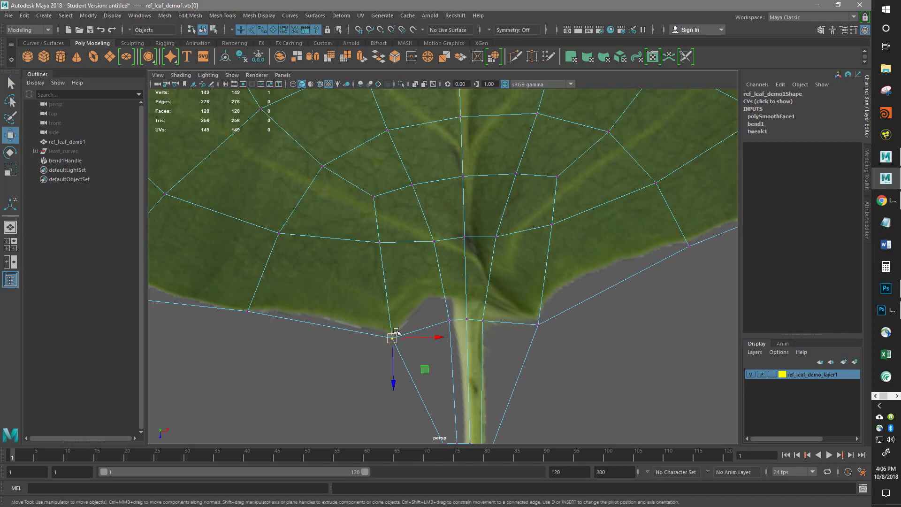
pyautogui.moveTo(429, 368); pyautogui.dragTo(432, 325, button='middle')
pyautogui.moveTo(432, 325); pyautogui.dragTo(430, 335)
pyautogui.moveTo(581, 350); pyautogui.dragTo(527, 302)
pyautogui.moveTo(572, 357); pyautogui.dragTo(567, 319, button='middle')
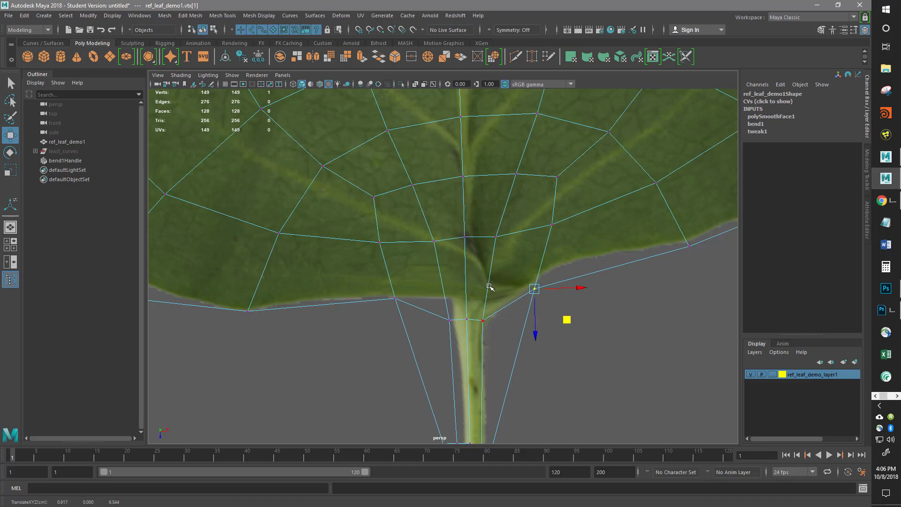
pyautogui.click(494, 240)
pyautogui.press('a')
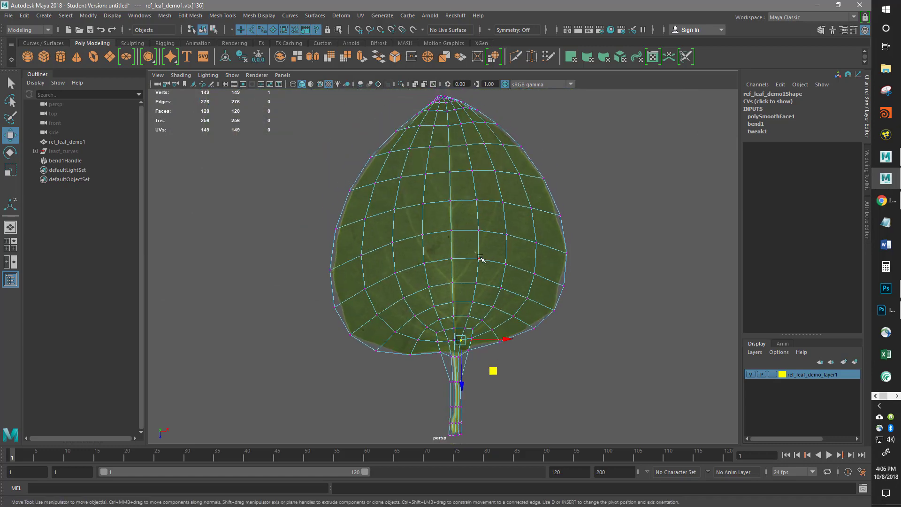
pyautogui.scroll(4, 483, 267)
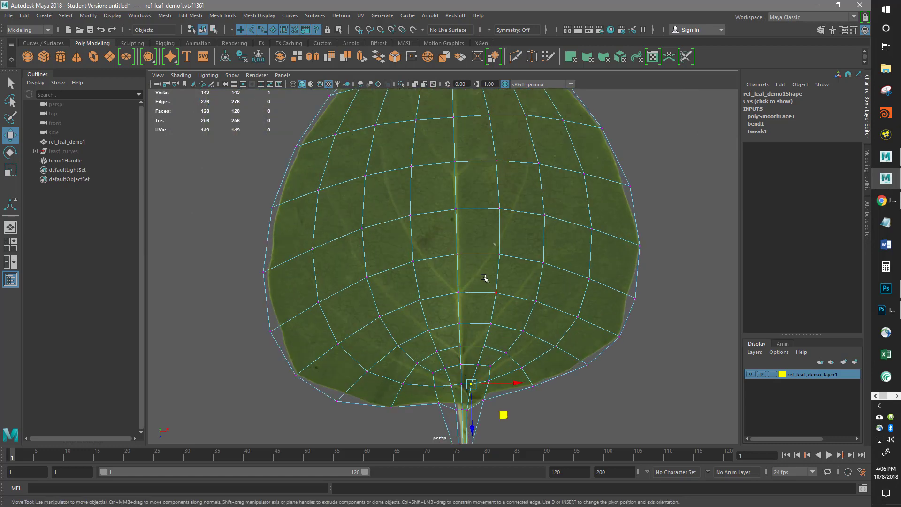
# Step: Undo the vertex moves at the leaf base and the mesh Smooth operation
pyautogui.hotkey('ctrl', 'z')
pyautogui.hotkey('ctrl', 'z')
pyautogui.hotkey('ctrl', 'z')
pyautogui.hotkey('ctrl', 'z')
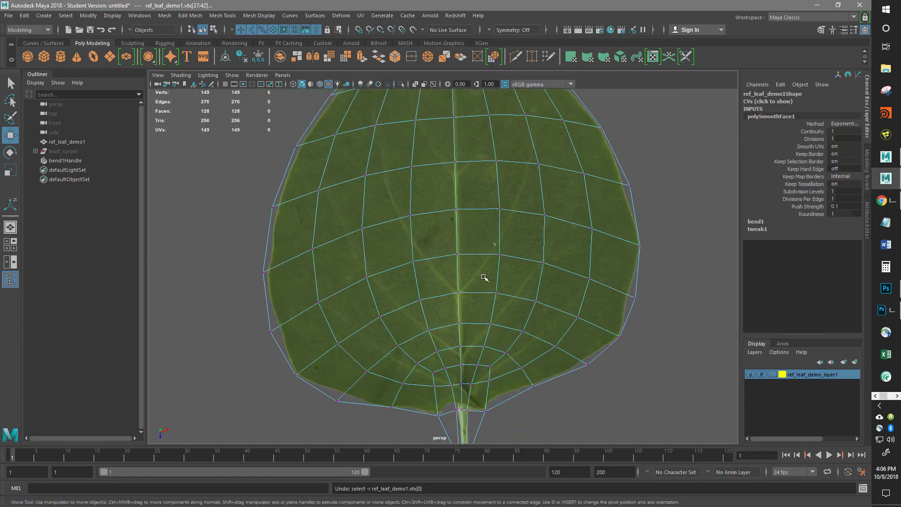
pyautogui.hotkey('ctrl', 'z')
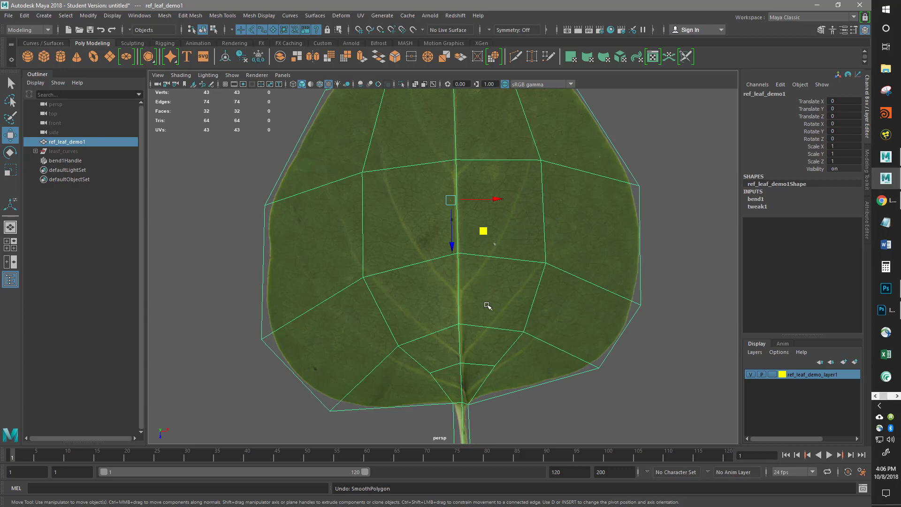
pyautogui.keyDown('alt'); pyautogui.moveTo(488, 306); pyautogui.dragTo(473, 259, button='middle'); pyautogui.keyUp('alt')
pyautogui.keyDown('alt'); pyautogui.moveTo(473, 259); pyautogui.dragTo(415, 282); pyautogui.keyUp('alt')
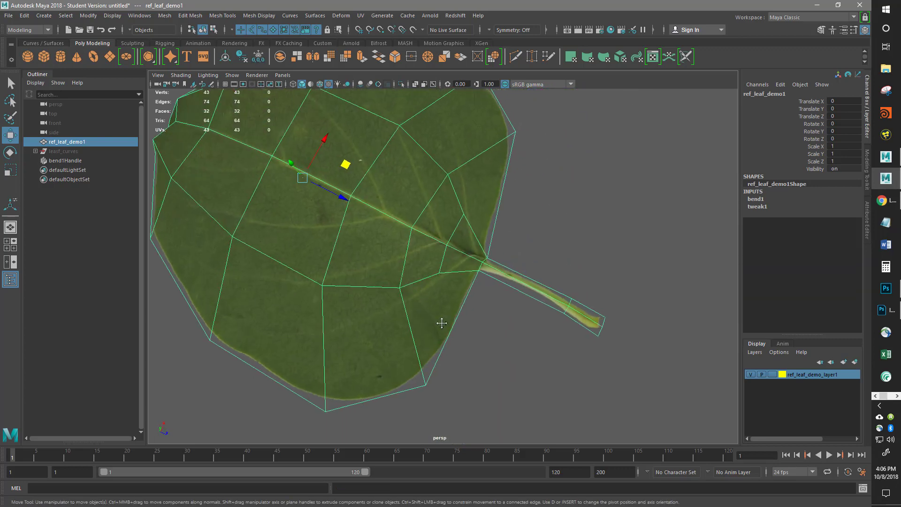
pyautogui.keyDown('alt'); pyautogui.moveTo(442, 323); pyautogui.dragTo(427, 261); pyautogui.keyUp('alt')
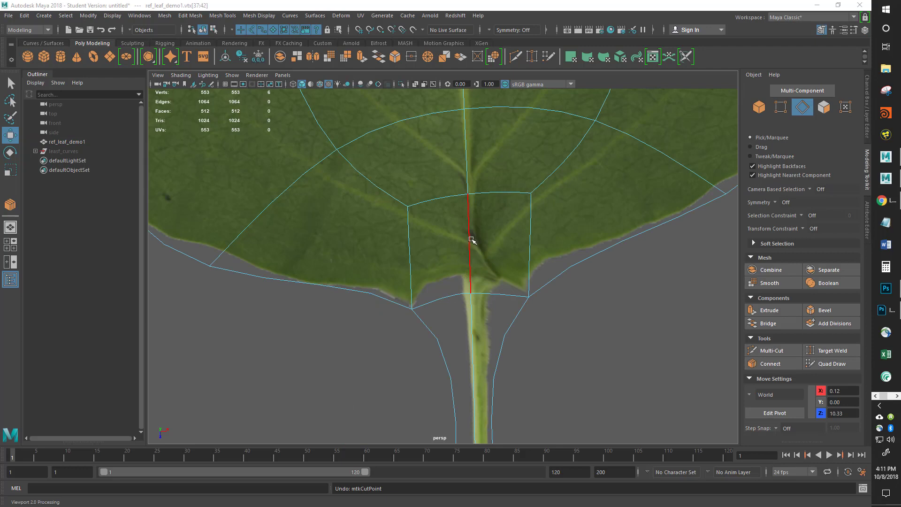
# Step: Return the leaf to object mode and turn off its smooth preview
pyautogui.keyDown('alt'); pyautogui.moveTo(472, 240); pyautogui.dragTo(569, 249); pyautogui.keyUp('alt')
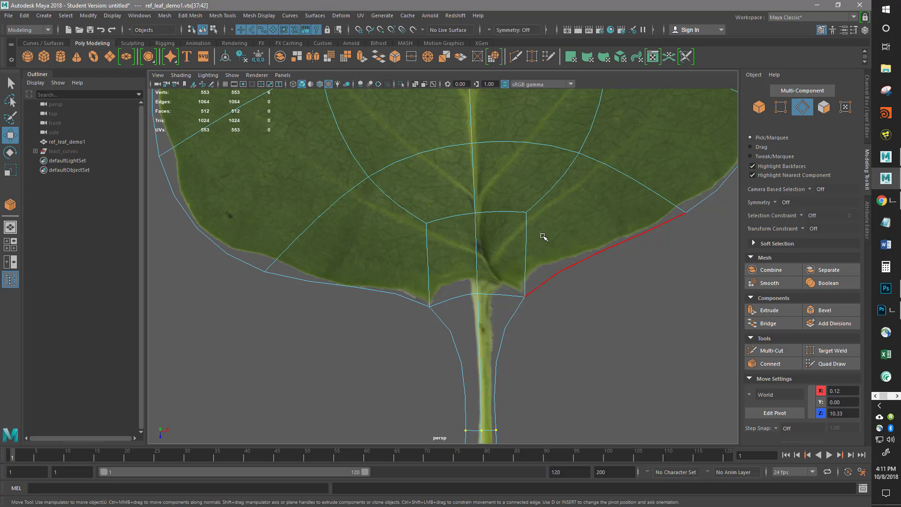
pyautogui.moveTo(519, 211); pyautogui.dragTo(548, 194, button='right')
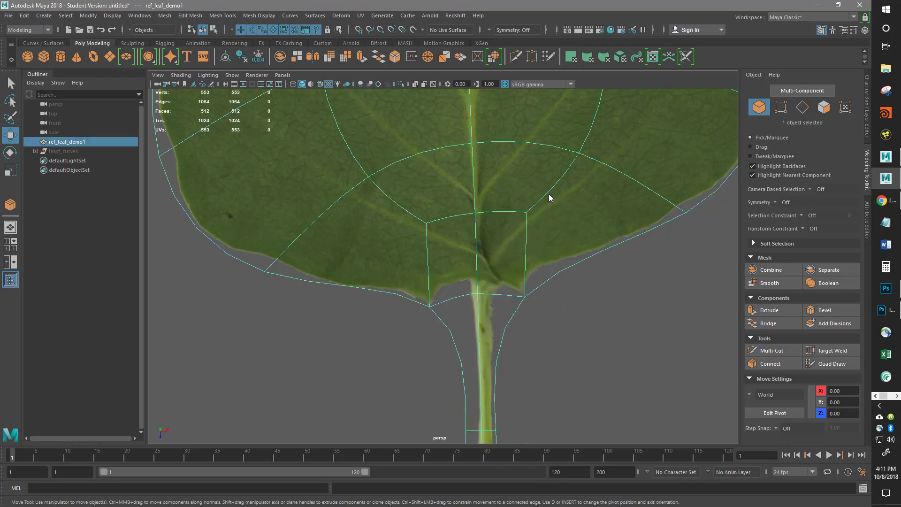
pyautogui.press('1')
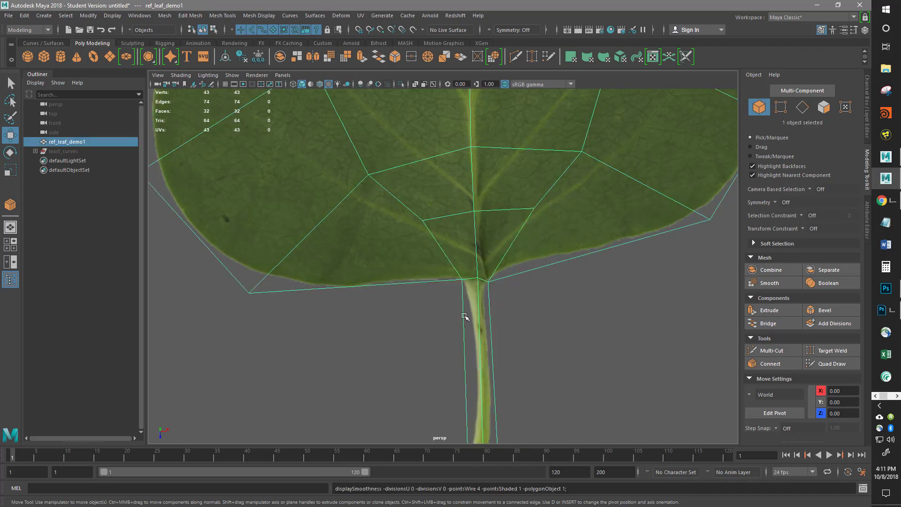
# Step: Examine the unsmoothed leaf base and stem from several angles to judge where supporting edges are needed
pyautogui.scroll(-6, 613, 229)
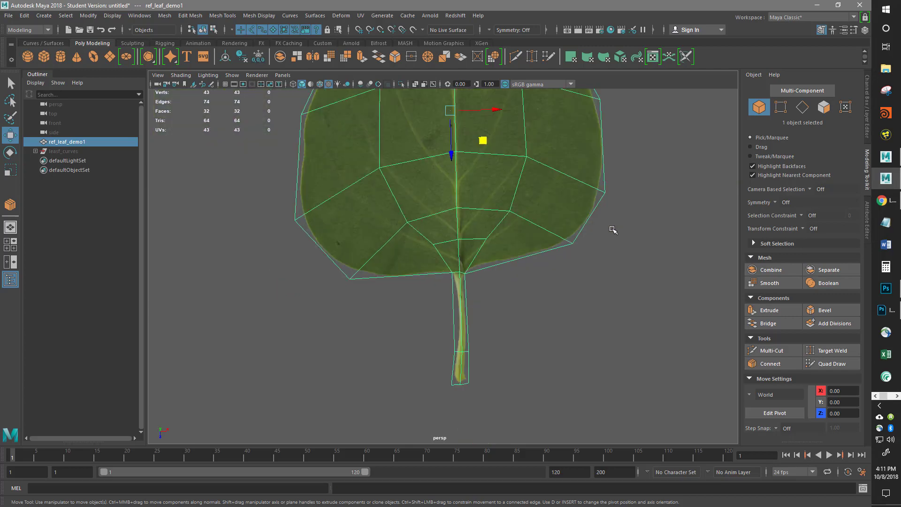
pyautogui.keyDown('alt'); pyautogui.moveTo(503, 241); pyautogui.dragTo(522, 384, button='middle'); pyautogui.keyUp('alt')
pyautogui.keyDown('alt'); pyautogui.moveTo(529, 436); pyautogui.dragTo(519, 352); pyautogui.keyUp('alt')
pyautogui.scroll(8, 516, 329)
pyautogui.keyDown('alt'); pyautogui.moveTo(515, 331); pyautogui.dragTo(477, 294, button='middle'); pyautogui.keyUp('alt')
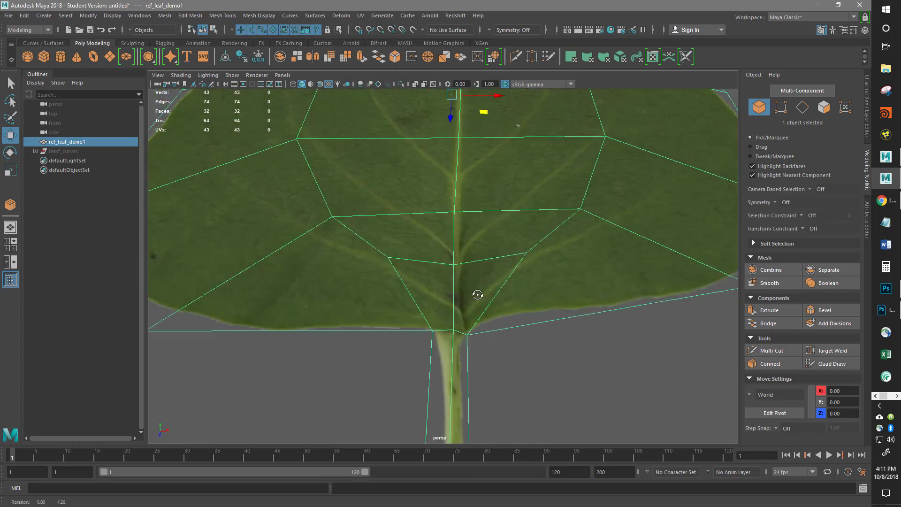
pyautogui.keyDown('alt'); pyautogui.moveTo(477, 293); pyautogui.dragTo(496, 360); pyautogui.keyUp('alt')
pyautogui.keyDown('alt'); pyautogui.moveTo(495, 360); pyautogui.dragTo(503, 214, button='middle'); pyautogui.keyUp('alt')
pyautogui.scroll(-4, 503, 214)
pyautogui.keyDown('alt'); pyautogui.moveTo(499, 301); pyautogui.dragTo(489, 217, button='middle'); pyautogui.keyUp('alt')
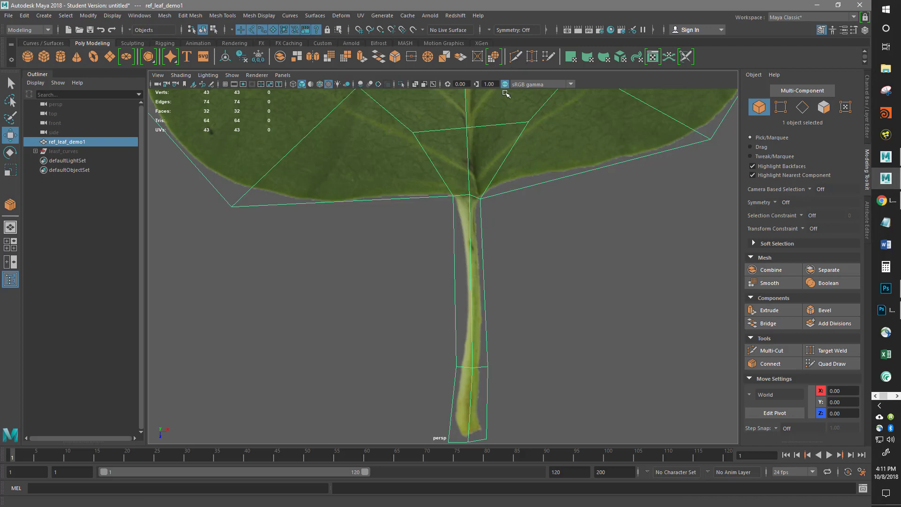
# Step: Cut a short arc of edges around the stem junction with Multi-Cut, from one base border edge across the midrib to the other
pyautogui.click(515, 56)
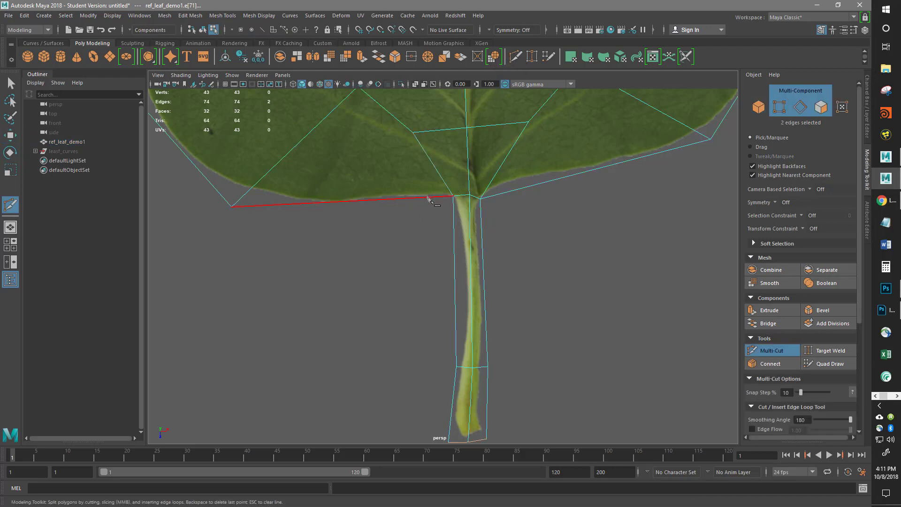
pyautogui.click(432, 197)
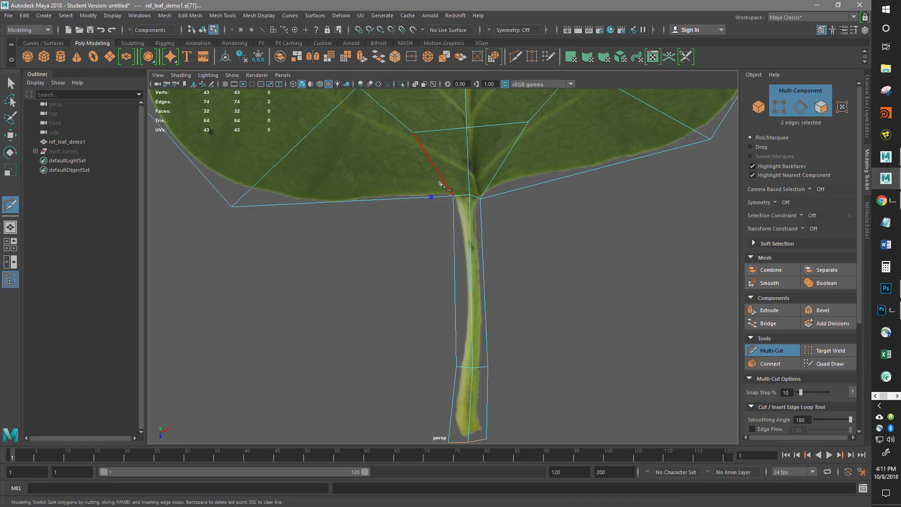
pyautogui.click(445, 182)
pyautogui.click(470, 176)
pyautogui.click(496, 184)
pyautogui.click(503, 194)
pyautogui.press('Return')
pyautogui.press('w')
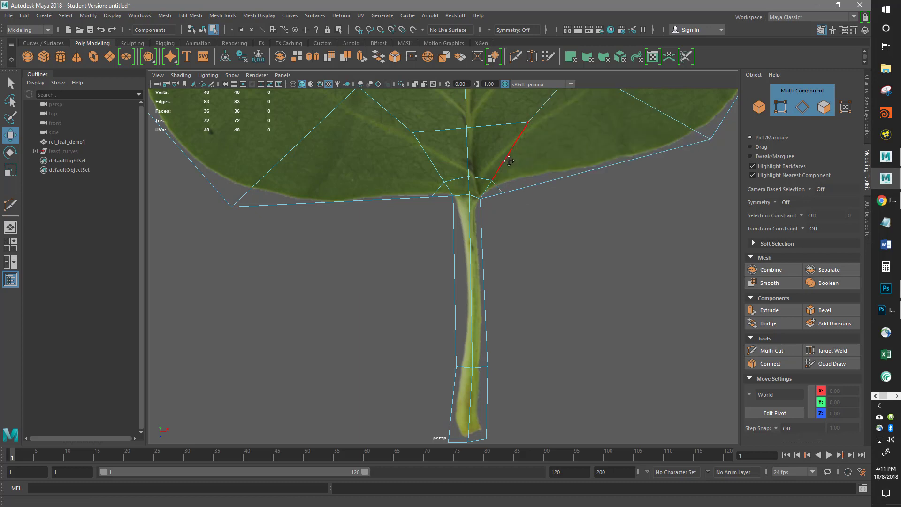
# Step: Delete the two crosswise edges spanning the midrib just above the new arc of cuts
pyautogui.keyDown('alt'); pyautogui.moveTo(499, 122); pyautogui.dragTo(512, 177, button='middle'); pyautogui.keyUp('alt')
pyautogui.doubleClick(513, 177)
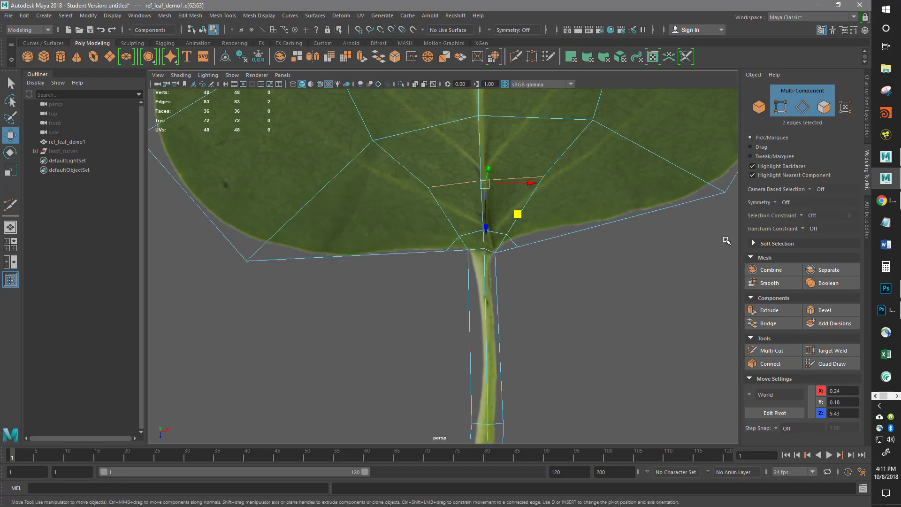
pyautogui.press('Delete')
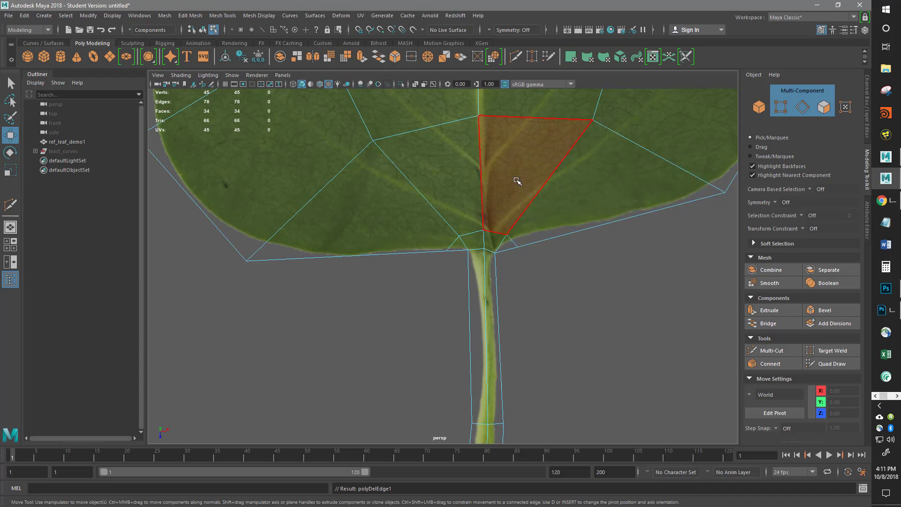
# Step: Connect the three short lengthwise edges between the new arc and the stem top with 1 segment
pyautogui.scroll(3, 503, 282)
pyautogui.moveTo(501, 212); pyautogui.dragTo(501, 191, button='right')
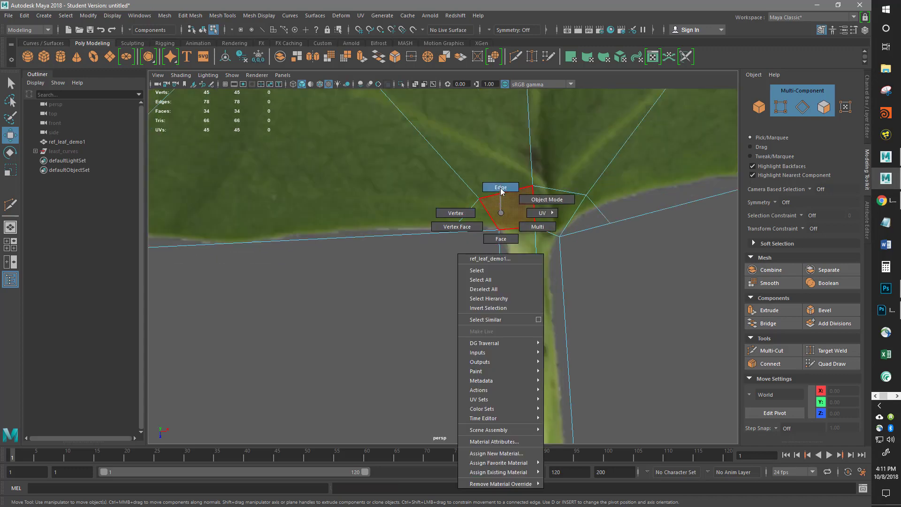
pyautogui.click(488, 214)
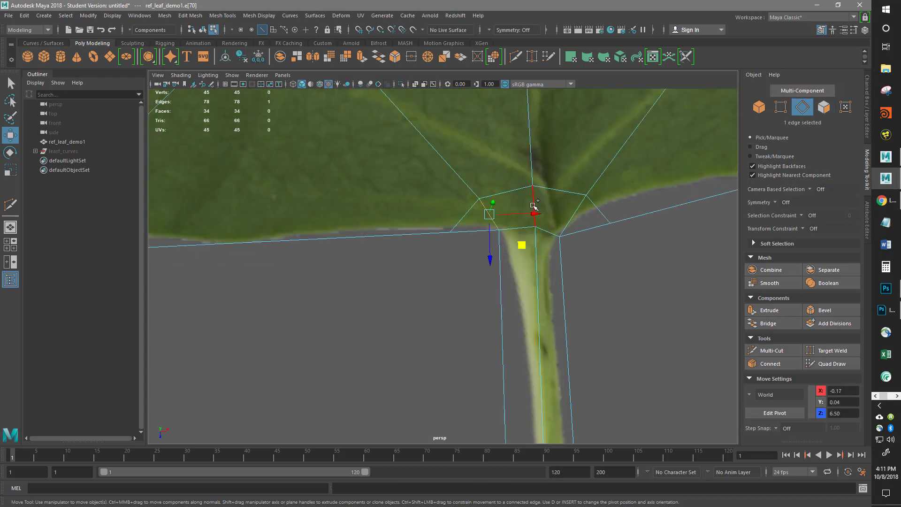
pyautogui.keyDown('shift'); pyautogui.click(569, 211); pyautogui.keyUp('shift')
pyautogui.keyDown('shift'); pyautogui.click(577, 210); pyautogui.keyUp('shift')
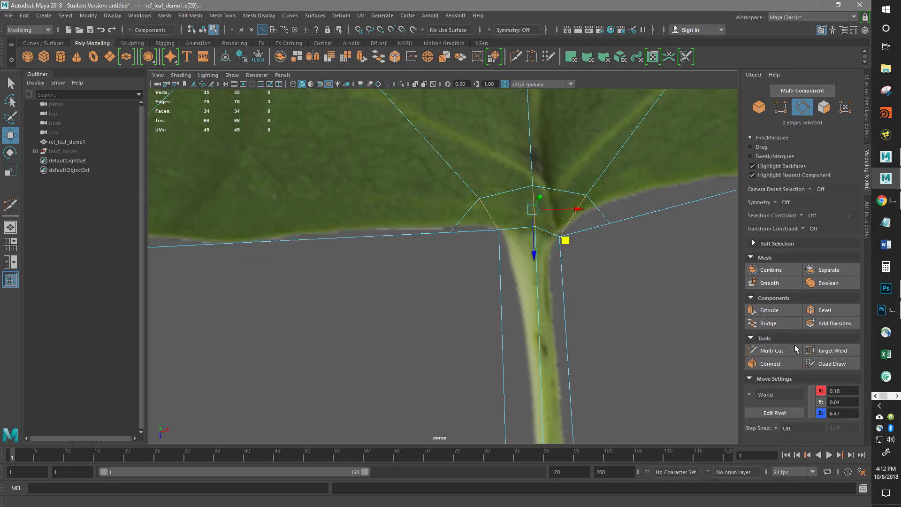
pyautogui.click(776, 363)
pyautogui.press('w')
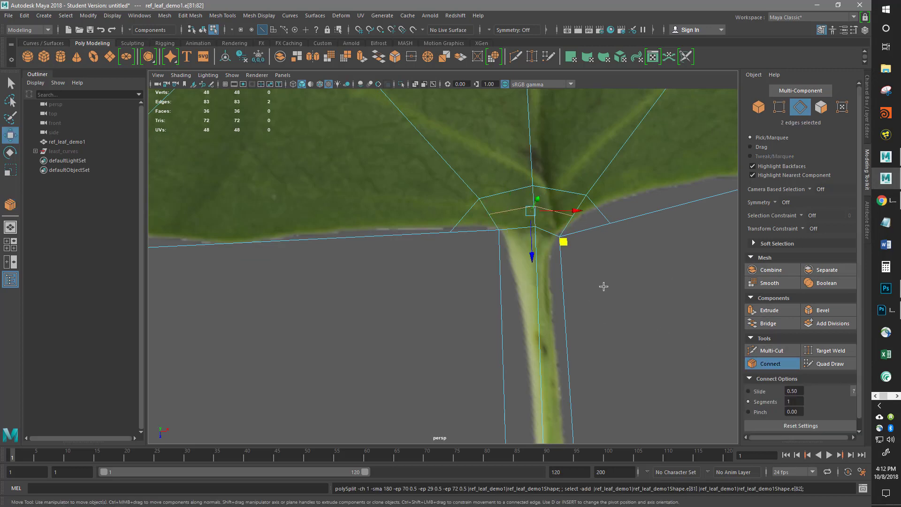
# Step: Turn on the leaf's smooth preview and return it to object mode to check the reworked stem junction
pyautogui.keyDown('alt'); pyautogui.moveTo(610, 260); pyautogui.dragTo(610, 268, button='middle'); pyautogui.keyUp('alt')
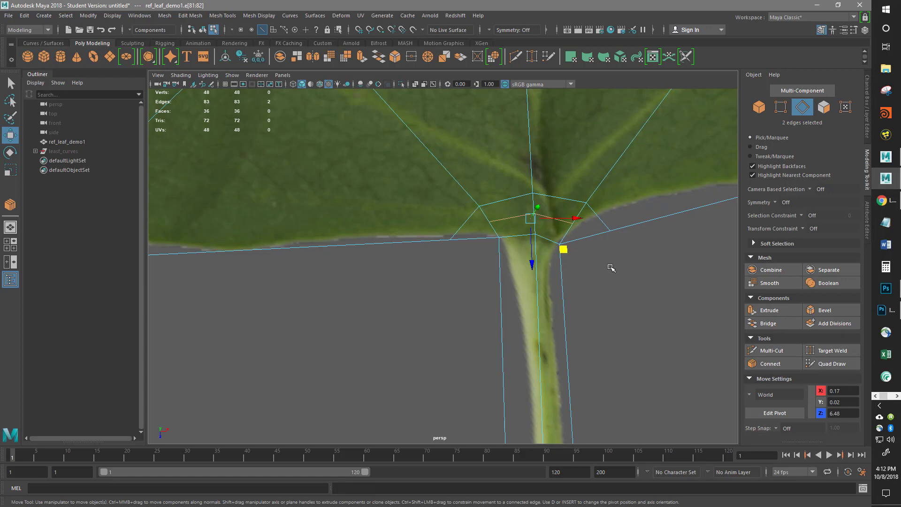
pyautogui.press('3')
pyautogui.keyDown('alt'); pyautogui.moveTo(615, 186); pyautogui.dragTo(421, 247, button='right'); pyautogui.keyUp('alt')
pyautogui.moveTo(507, 216); pyautogui.dragTo(543, 199, button='right')
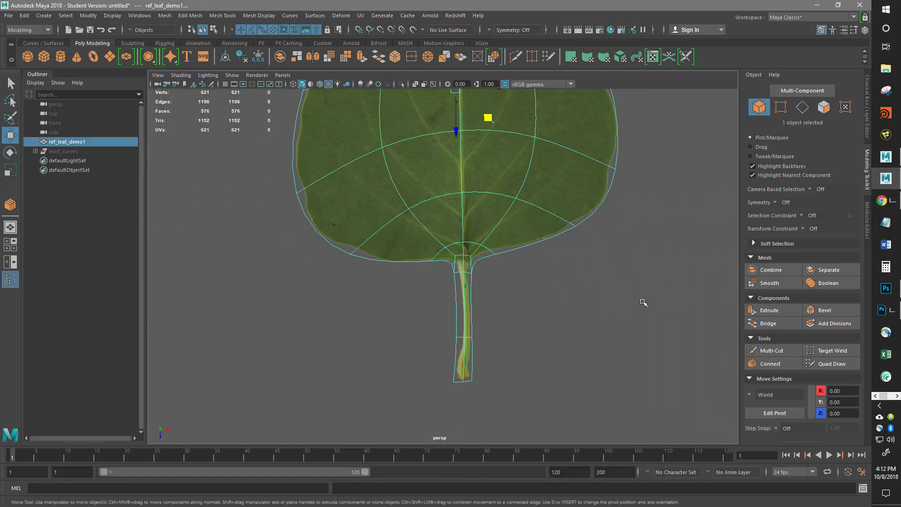
# Step: Examine how the smoothed leaf mesh and its vertices line up with the texture around the stem junction
pyautogui.click(643, 303)
pyautogui.scroll(-4, 609, 299)
pyautogui.scroll(6, 582, 302)
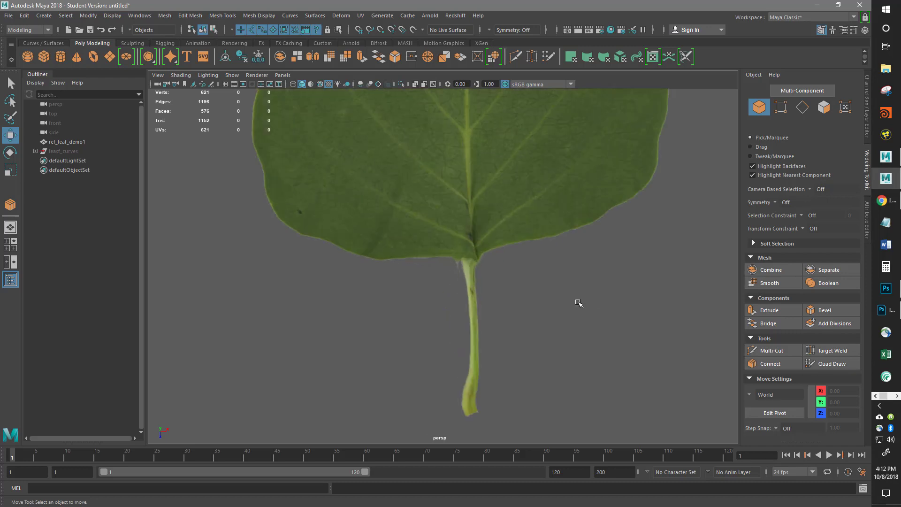
pyautogui.scroll(6, 579, 302)
pyautogui.scroll(-3, 587, 218)
pyautogui.scroll(2, 605, 247)
pyautogui.click(565, 259)
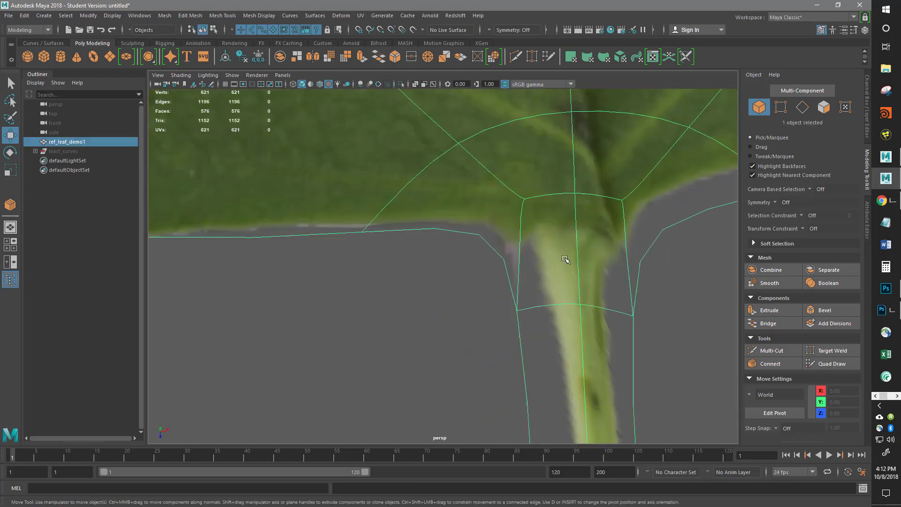
pyautogui.moveTo(527, 293); pyautogui.dragTo(477, 241, button='right')
pyautogui.keyDown('alt'); pyautogui.moveTo(561, 291); pyautogui.dragTo(520, 318, button='middle'); pyautogui.keyUp('alt')
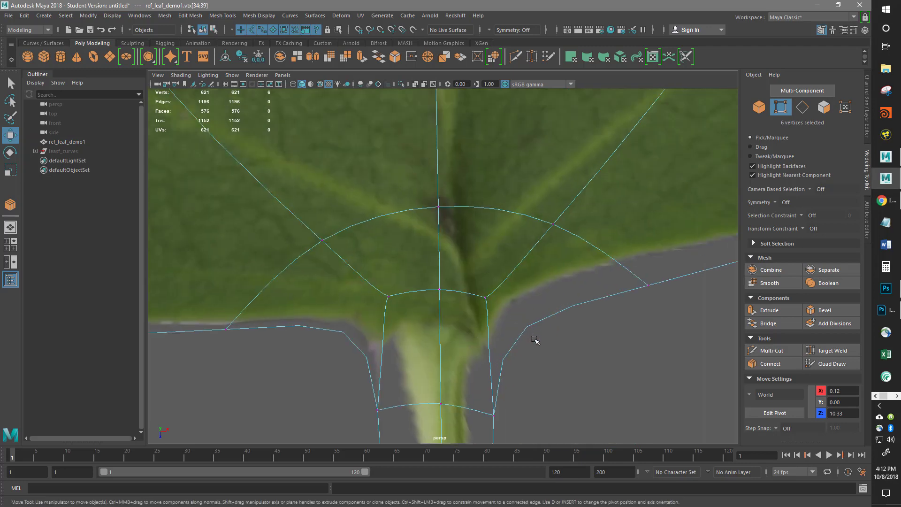
pyautogui.keyDown('alt'); pyautogui.moveTo(480, 340); pyautogui.dragTo(500, 304, button='middle'); pyautogui.keyUp('alt')
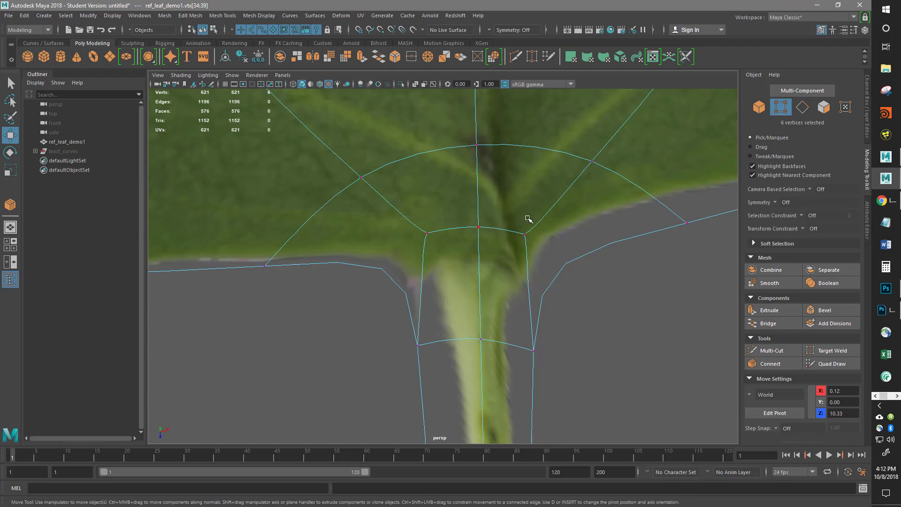
pyautogui.scroll(-5, 543, 253)
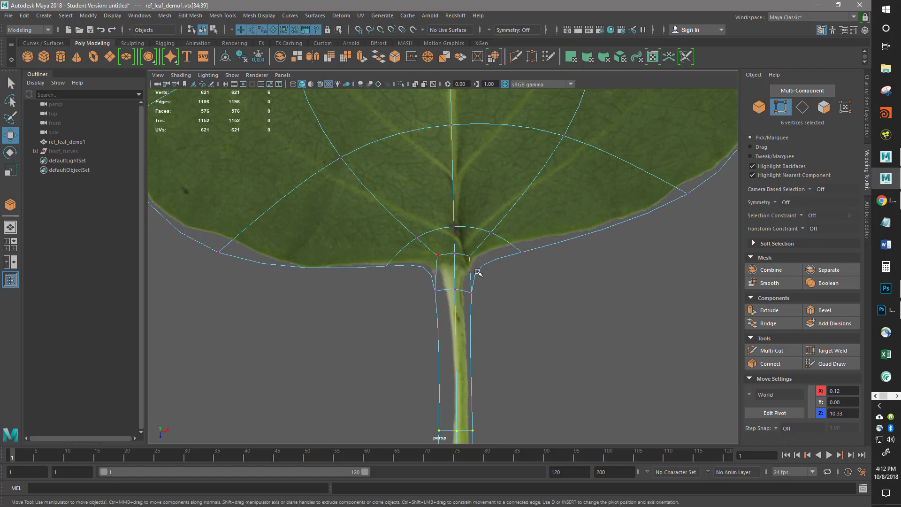
pyautogui.scroll(8, 481, 275)
pyautogui.scroll(-4, 465, 279)
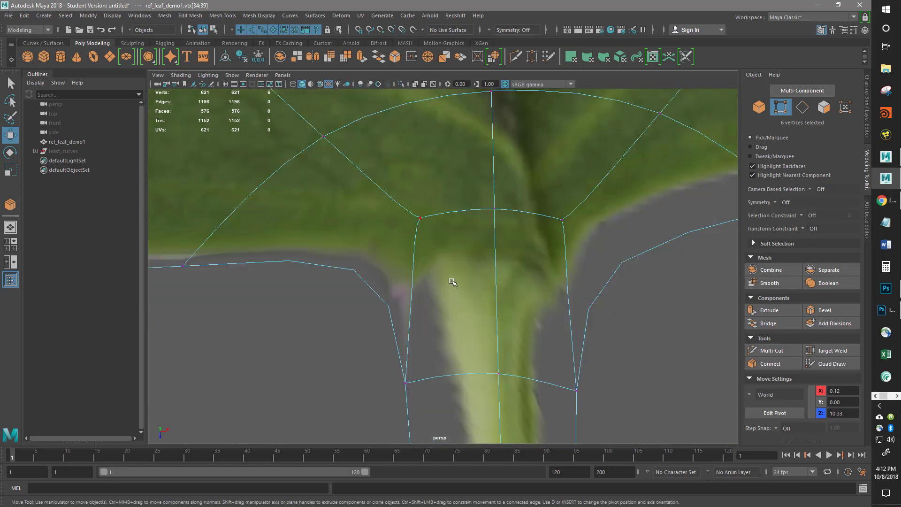
# Step: Turn off the leaf's smooth preview, return to vertex editing, and enable Preserve UVs for the Move tool
pyautogui.moveTo(406, 228); pyautogui.dragTo(448, 214, button='right')
pyautogui.press('1')
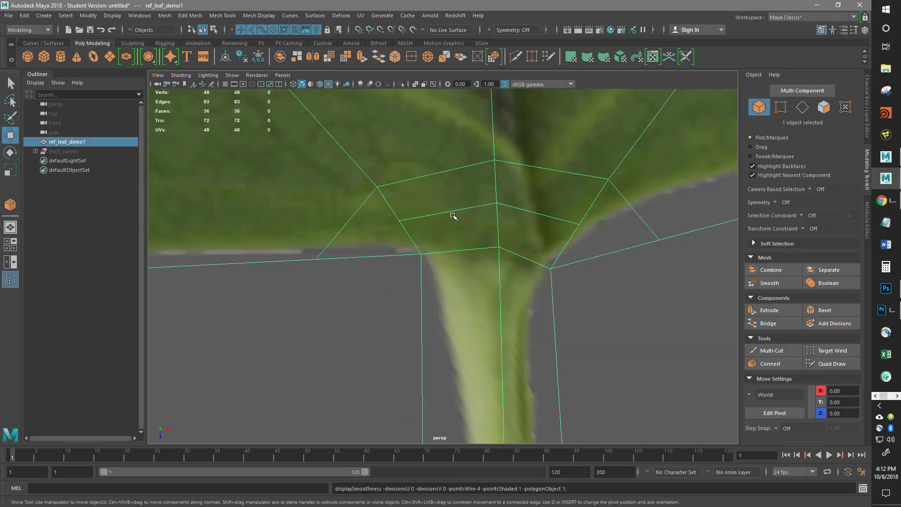
pyautogui.moveTo(424, 258); pyautogui.dragTo(400, 232, button='right')
pyautogui.click(422, 255)
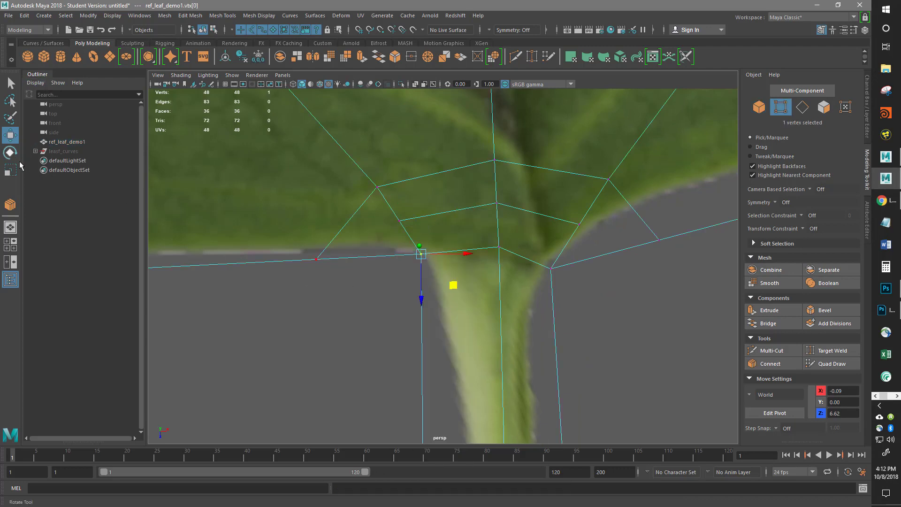
pyautogui.doubleClick(10, 136)
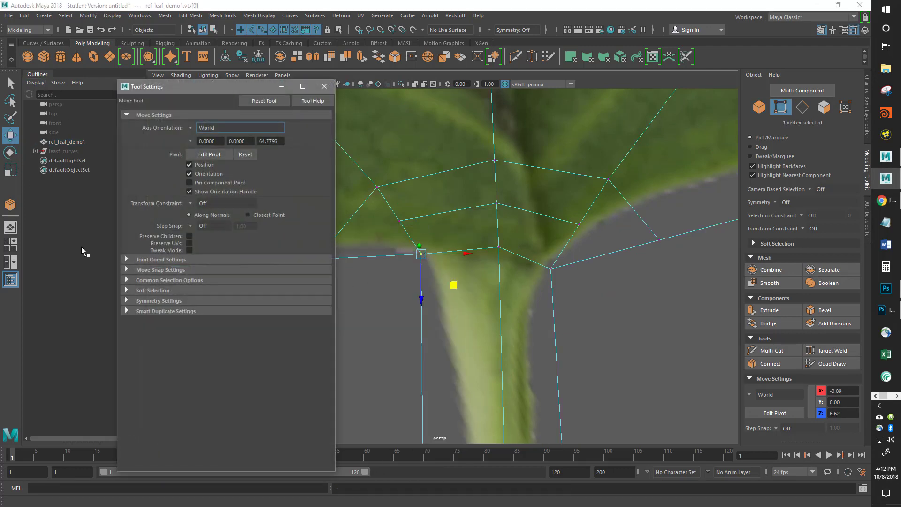
pyautogui.click(189, 243)
# Step: Move the two border corner vertices at the stem top slightly outward and down toward the stem
pyautogui.moveTo(448, 276); pyautogui.dragTo(449, 306, button='middle')
pyautogui.click(551, 269)
pyautogui.moveTo(582, 303); pyautogui.dragTo(602, 311, button='middle')
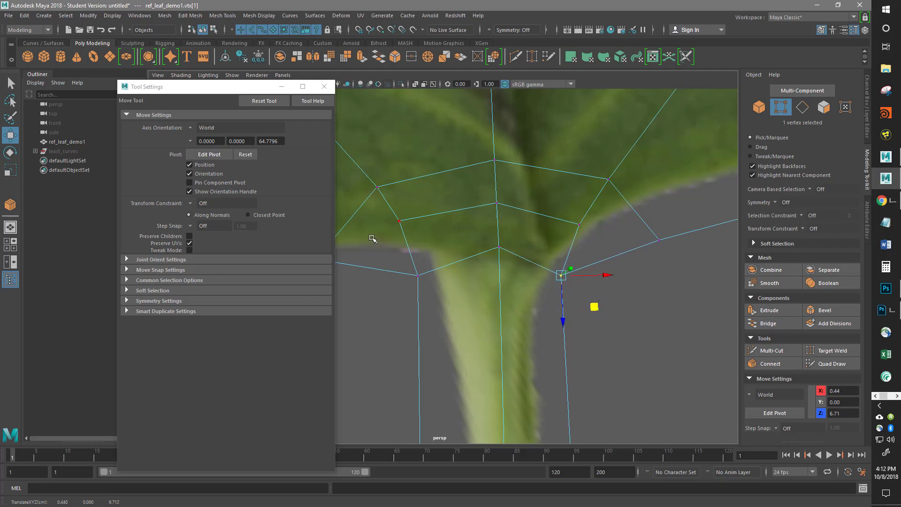
# Step: Move the two vertices just above the stem corners slightly inward toward the midrib
pyautogui.click(400, 221)
pyautogui.moveTo(429, 252); pyautogui.dragTo(449, 249, button='middle')
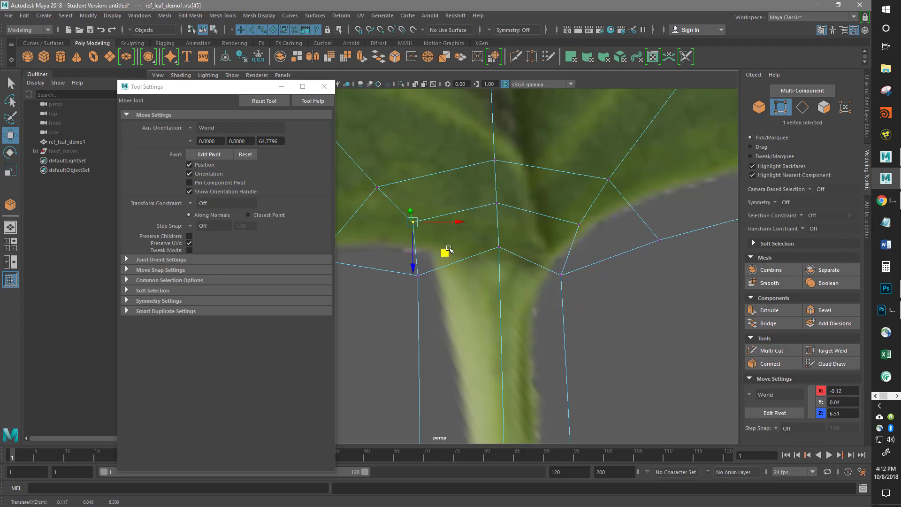
pyautogui.click(578, 226)
pyautogui.moveTo(609, 253); pyautogui.dragTo(598, 249)
# Step: Turn the leaf's smooth preview back on and check the adjusted stem junction against the texture
pyautogui.scroll(-5, 587, 228)
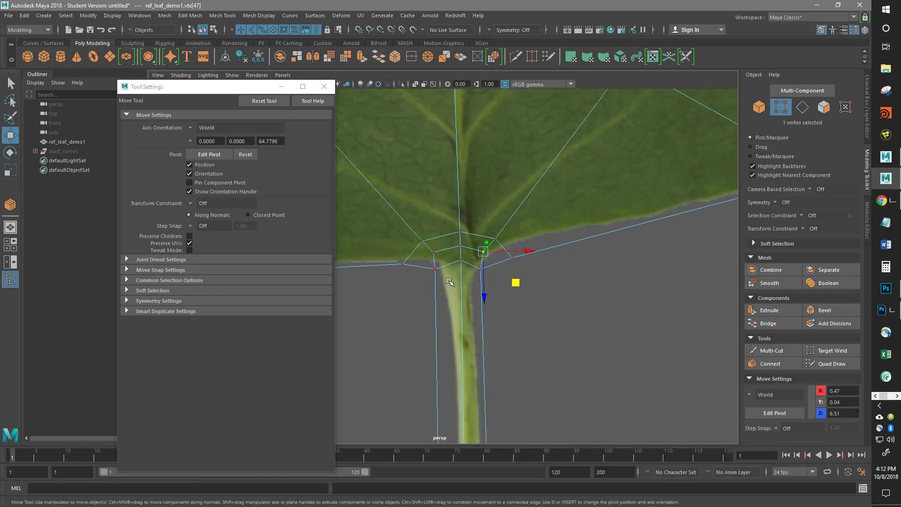
pyautogui.keyDown('alt'); pyautogui.moveTo(442, 290); pyautogui.dragTo(447, 238, button='middle'); pyautogui.keyUp('alt')
pyautogui.scroll(5, 453, 223)
pyautogui.scroll(-5, 454, 223)
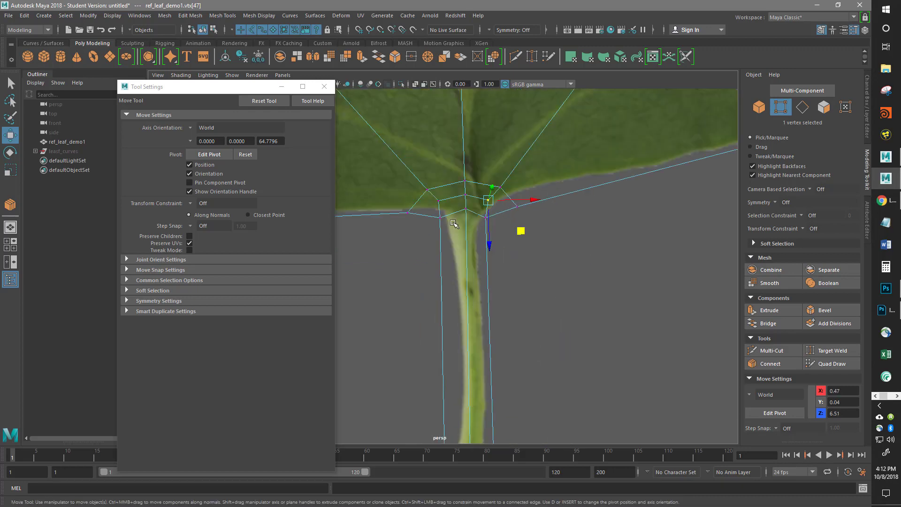
pyautogui.press('3')
pyautogui.scroll(5, 488, 222)
pyautogui.scroll(-5, 488, 222)
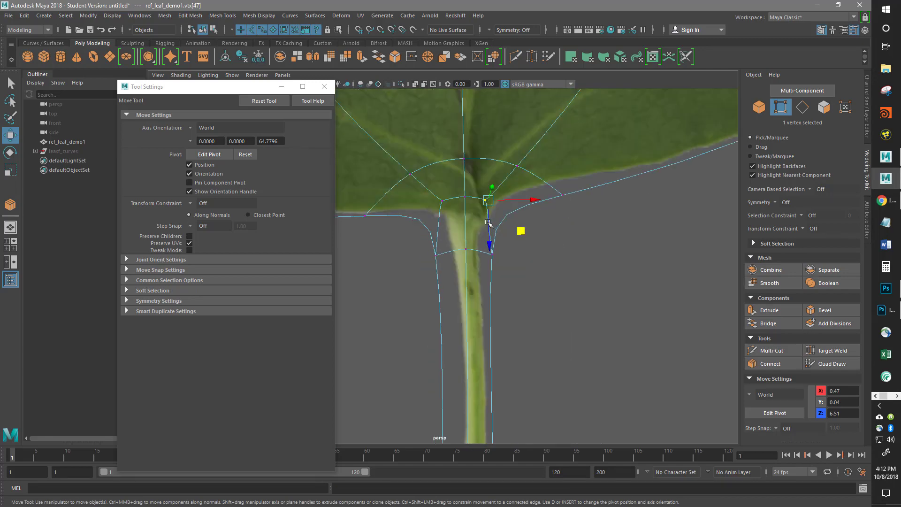
pyautogui.keyDown('alt'); pyautogui.moveTo(453, 236); pyautogui.dragTo(480, 303, button='middle'); pyautogui.keyUp('alt')
pyautogui.keyDown('alt'); pyautogui.moveTo(440, 277); pyautogui.dragTo(357, 307, button='right'); pyautogui.keyUp('alt')
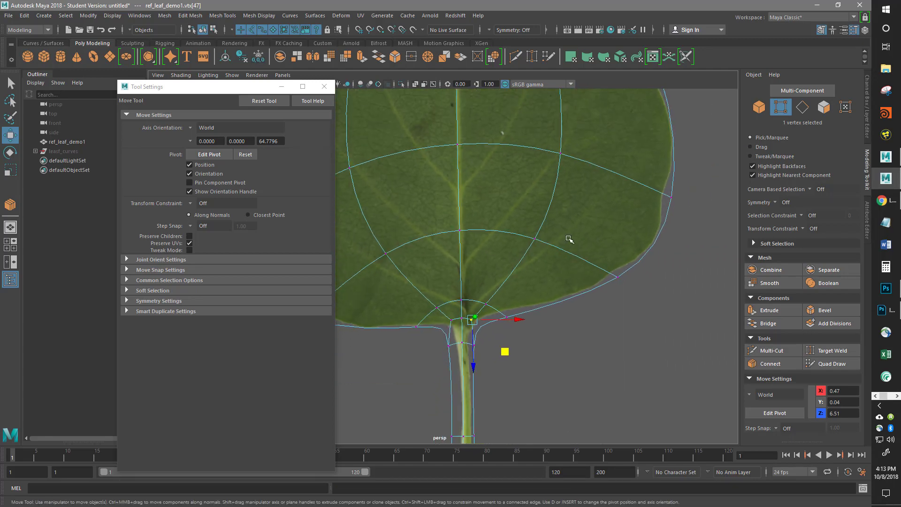
# Step: Examine the smoothed leaf's overall shape, tip and midrib from several angles
pyautogui.keyDown('alt'); pyautogui.moveTo(569, 239); pyautogui.dragTo(372, 313, button='right'); pyautogui.keyUp('alt')
pyautogui.moveTo(454, 239)
pyautogui.keyDown('alt'); pyautogui.mouseDown(button='middle')
pyautogui.moveTo(455, 227)
pyautogui.moveTo(459, 243)
pyautogui.mouseUp(button='middle'); pyautogui.keyUp('alt')
pyautogui.keyDown('alt'); pyautogui.moveTo(455, 241); pyautogui.dragTo(432, 352); pyautogui.keyUp('alt')
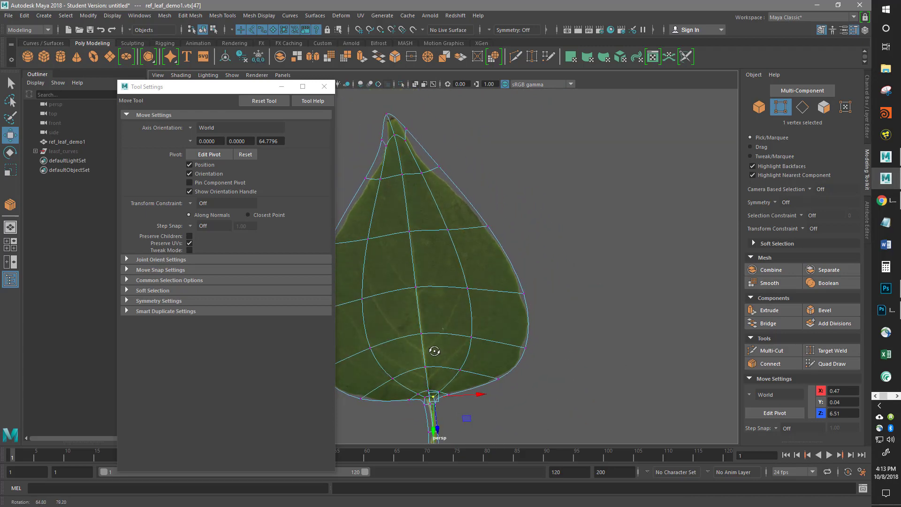
pyautogui.keyDown('alt'); pyautogui.moveTo(442, 308); pyautogui.dragTo(471, 336, button='middle'); pyautogui.keyUp('alt')
pyautogui.keyDown('alt'); pyautogui.moveTo(437, 214); pyautogui.dragTo(463, 272, button='middle'); pyautogui.keyUp('alt')
pyautogui.keyDown('alt'); pyautogui.moveTo(376, 256); pyautogui.dragTo(463, 220, button='right'); pyautogui.keyUp('alt')
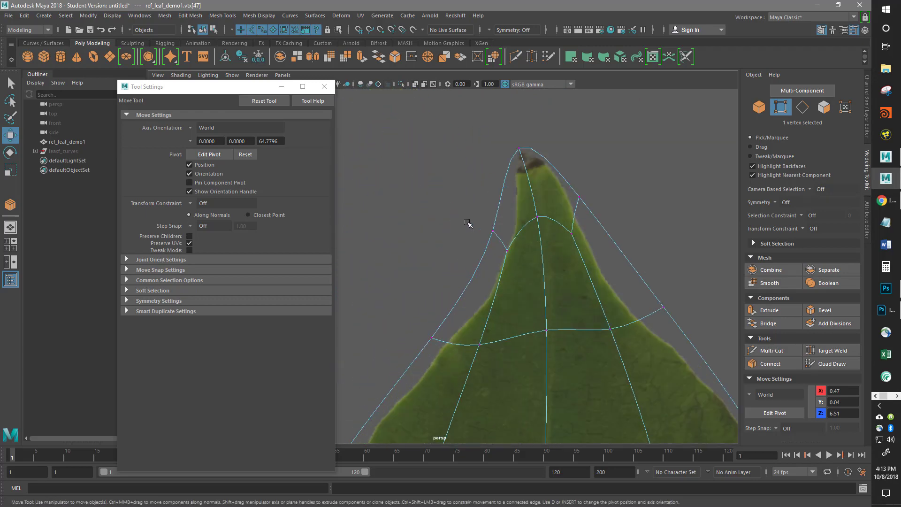
pyautogui.keyDown('alt'); pyautogui.moveTo(544, 254); pyautogui.dragTo(548, 227); pyautogui.keyUp('alt')
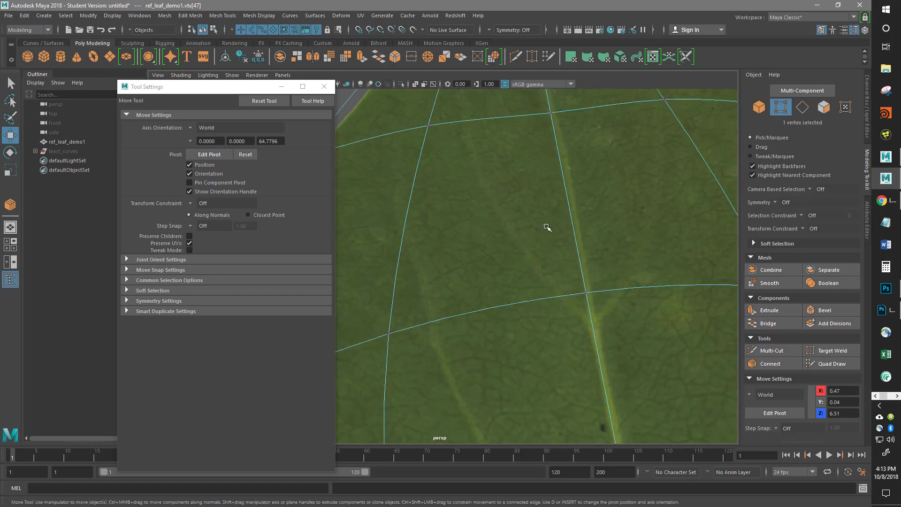
pyautogui.keyDown('alt'); pyautogui.moveTo(547, 227); pyautogui.dragTo(376, 303, button='right'); pyautogui.keyUp('alt')
pyautogui.keyDown('alt'); pyautogui.moveTo(606, 269); pyautogui.dragTo(472, 294, button='right'); pyautogui.keyUp('alt')
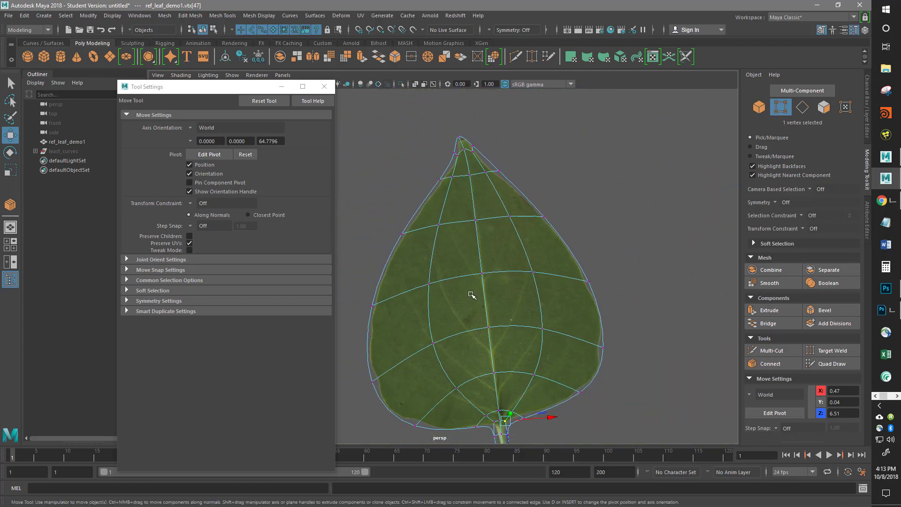